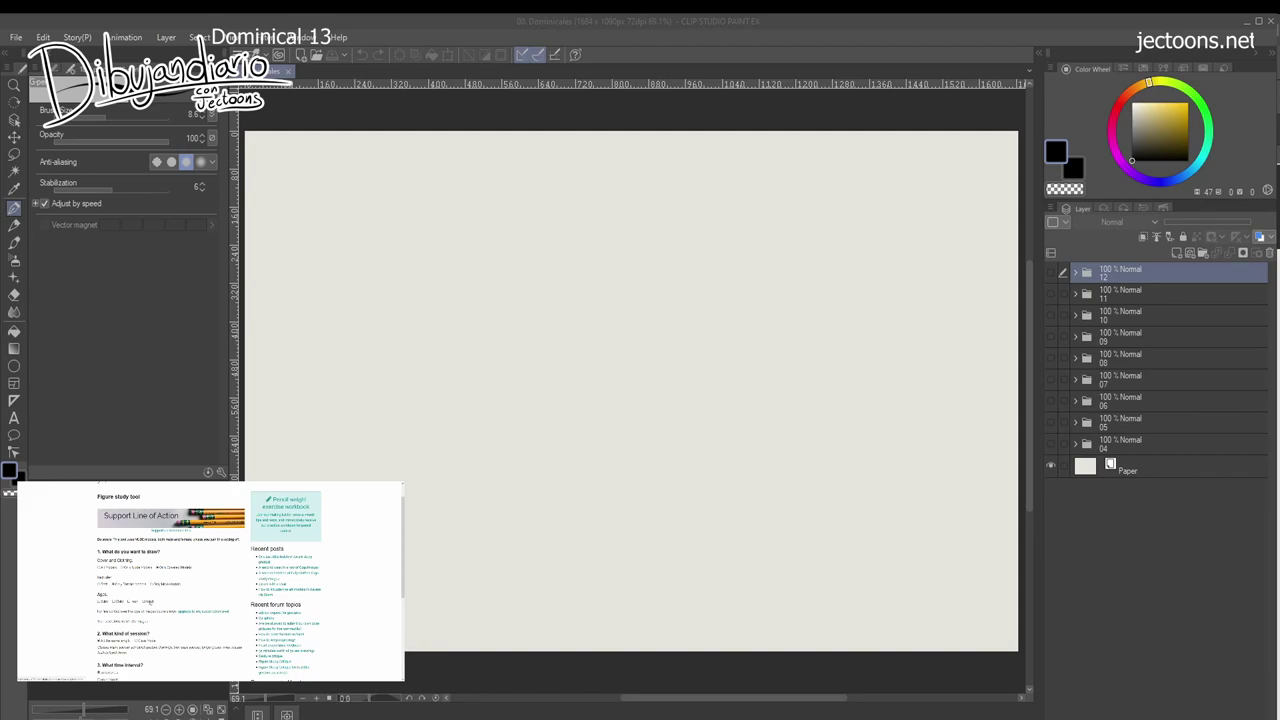
Start a figure study session on the reference website in class mode.
scroll(182, 593, down, 2)
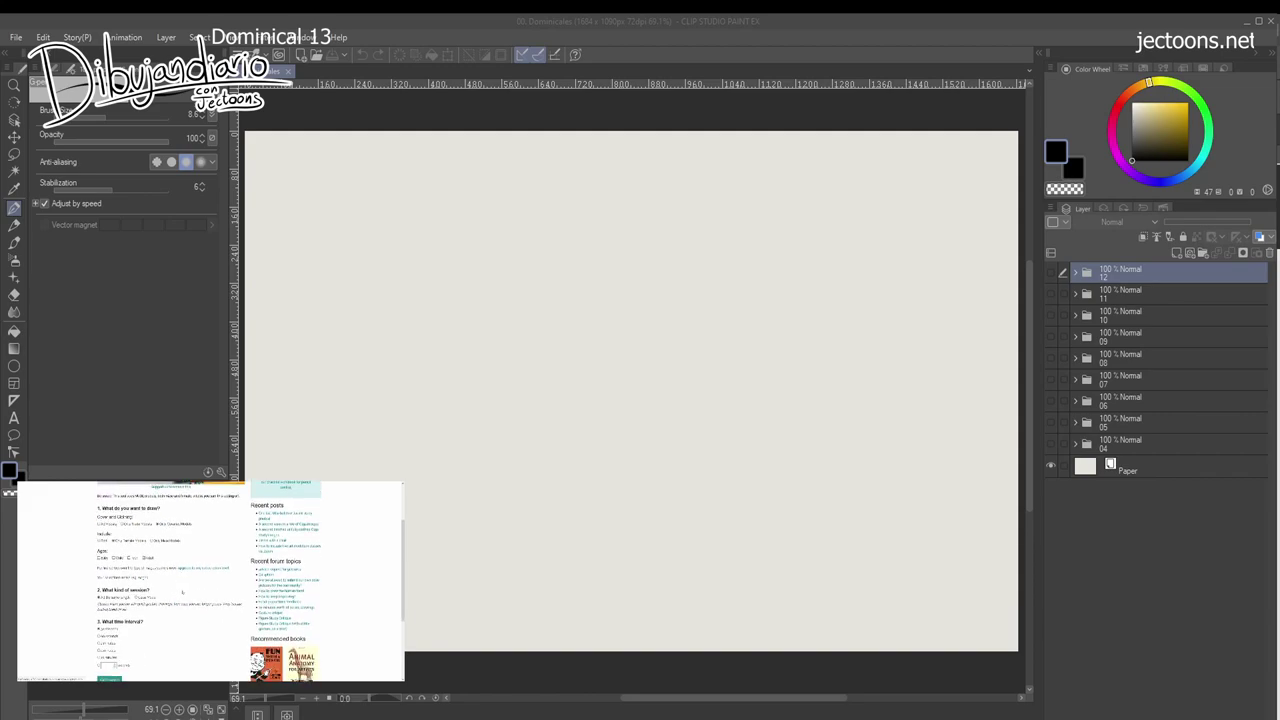
scroll(112, 590, down, 2)
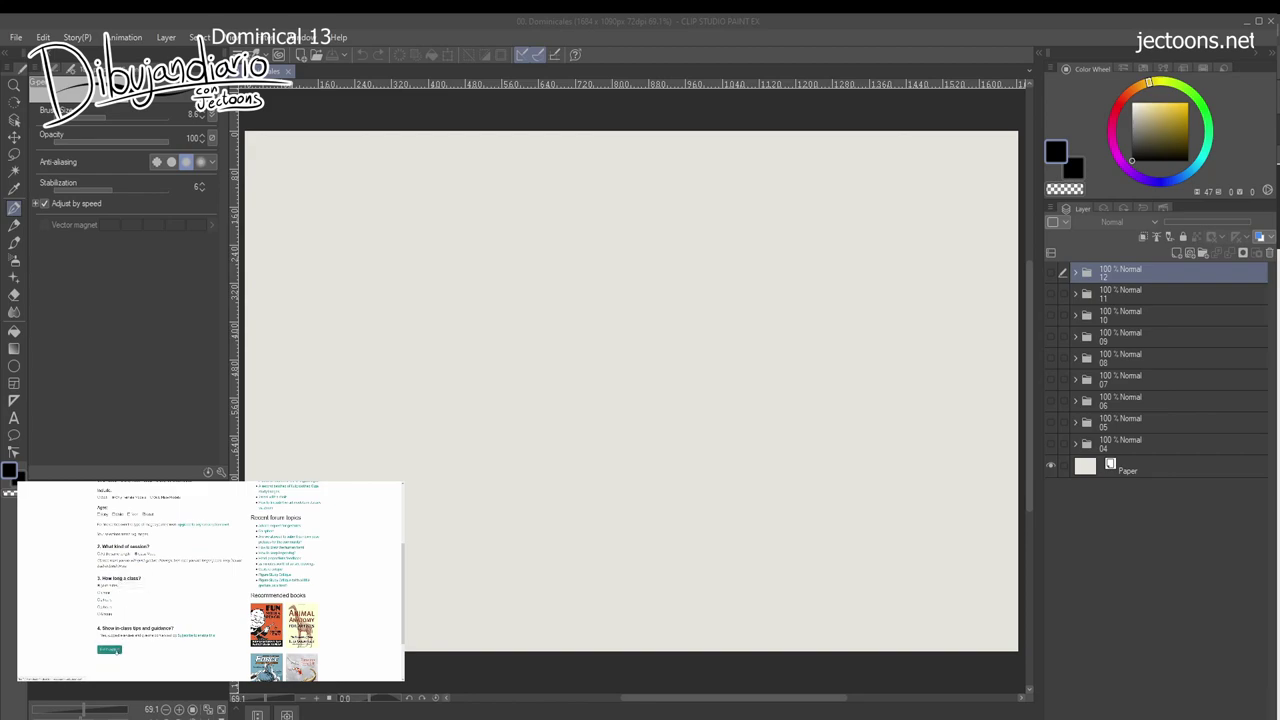
click(116, 650)
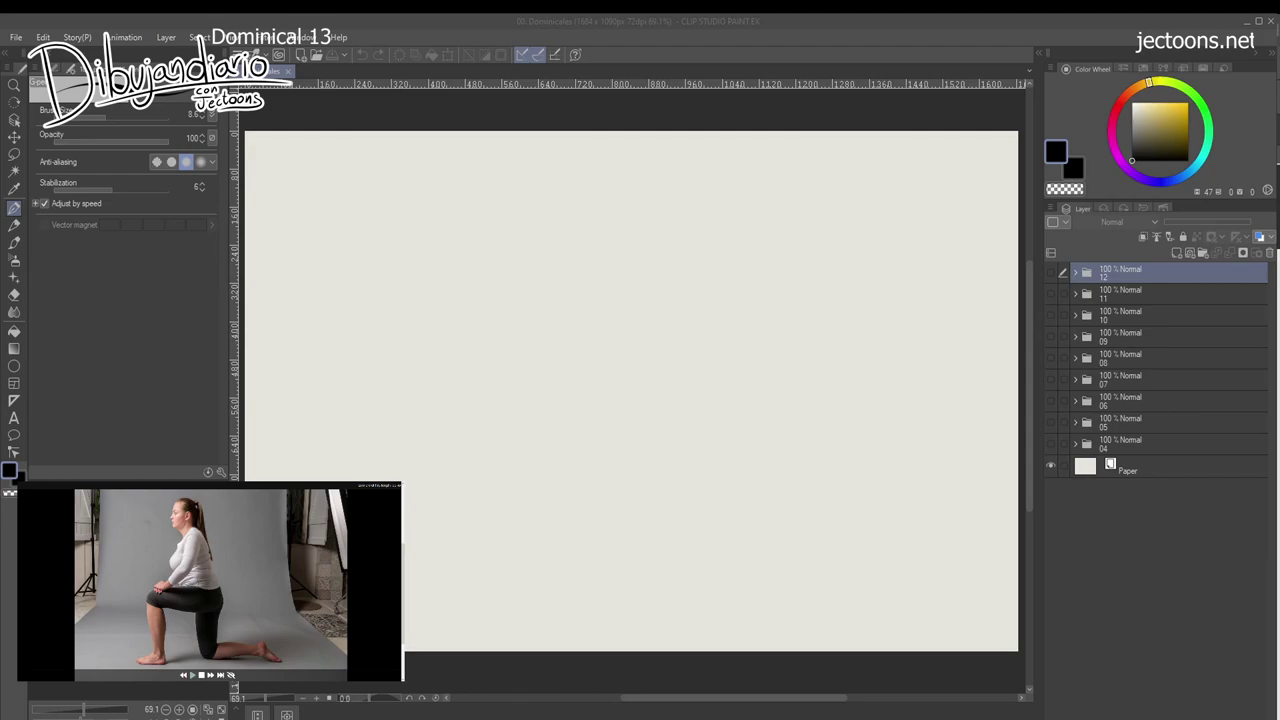
Add a new layer above folder 12 and switch to the Pencil tool.
click(1177, 253)
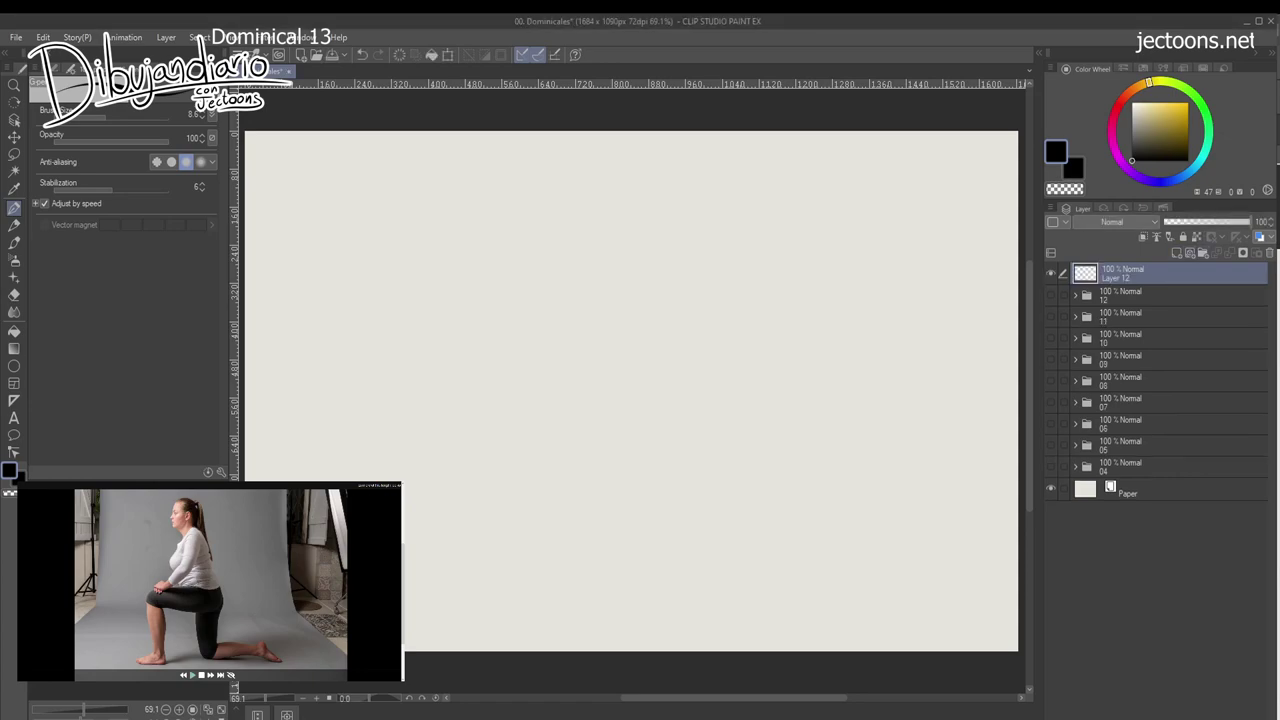
key(p)
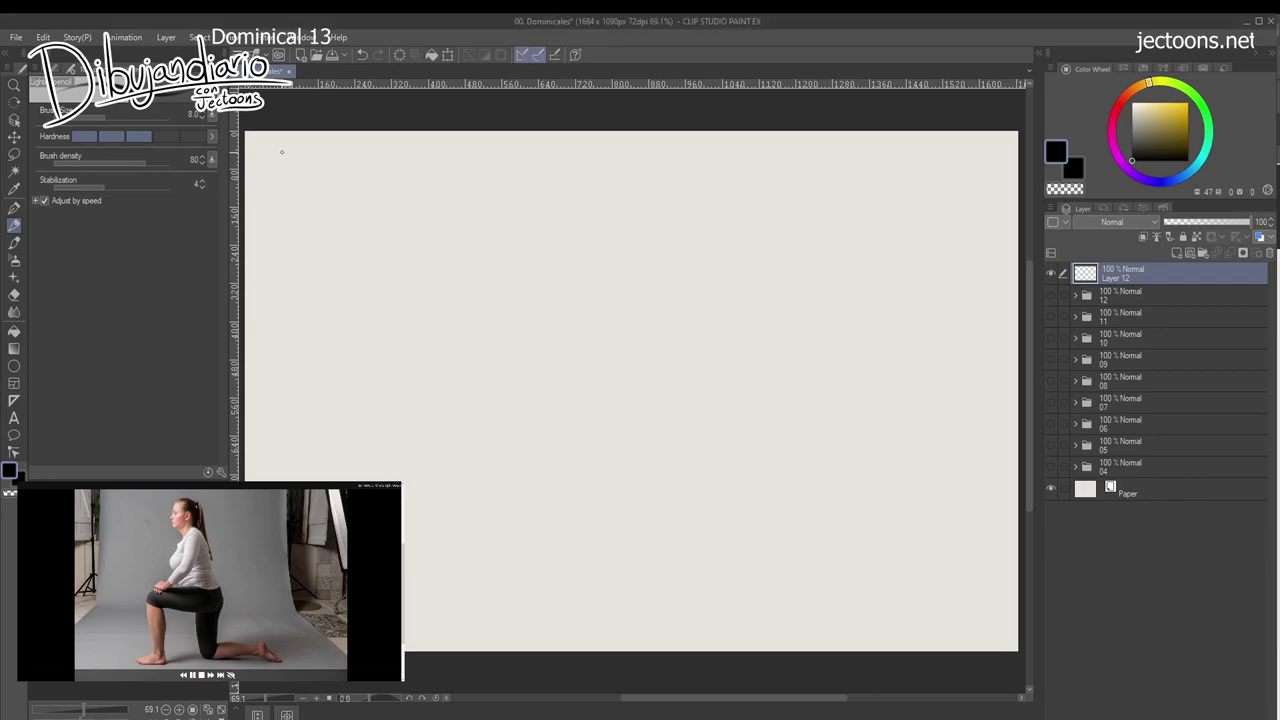
mouse_move(259, 143)
mouse_down()
mouse_move(261, 154)
mouse_move(284, 141)
mouse_up()
key(bracketright)
key(bracketleft)
key(bracketleft)
key(bracketleft)
key(bracketleft)
key(ctrl+z)
key(ctrl+z)
drag(280, 193, 286, 186)
click(70, 69)
click(92, 110)
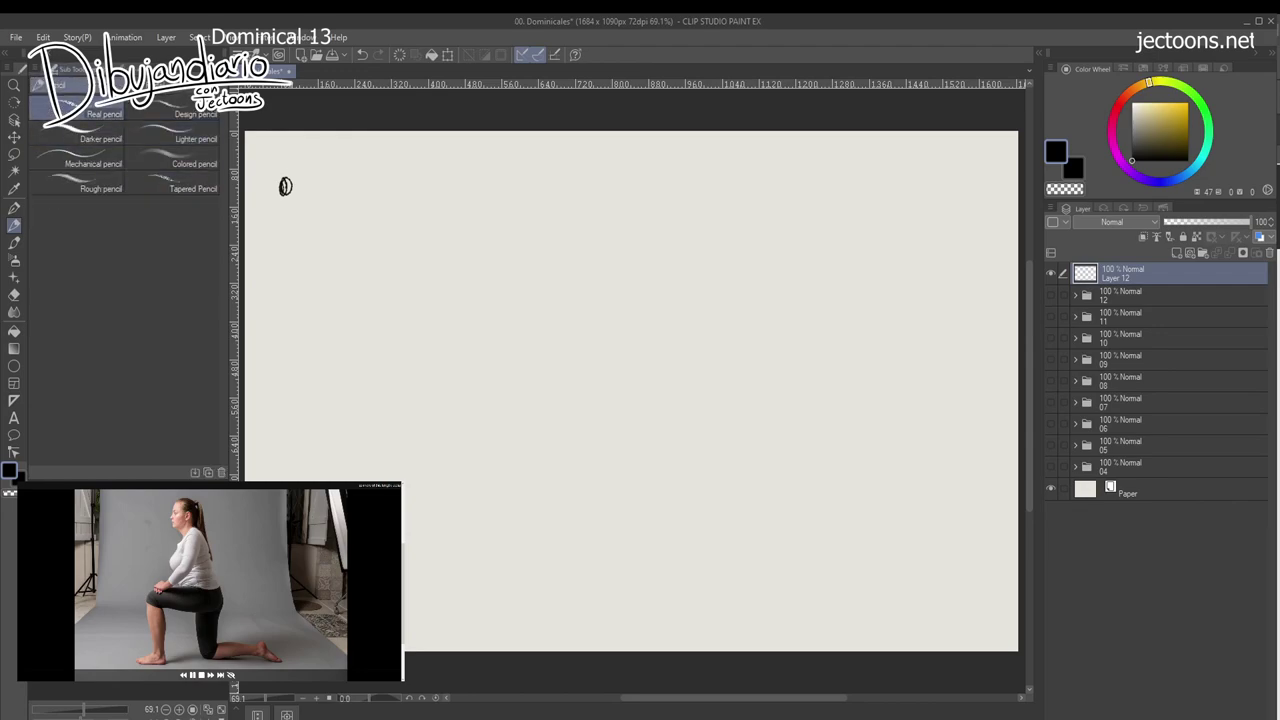
drag(328, 210, 373, 273)
key(ctrl+z)
Resume the reference pose slideshow and handwrite the underlined heading "30 segundos" with the Lighter pencil in the canvas's upper-left corner.
key(alt+Tab)
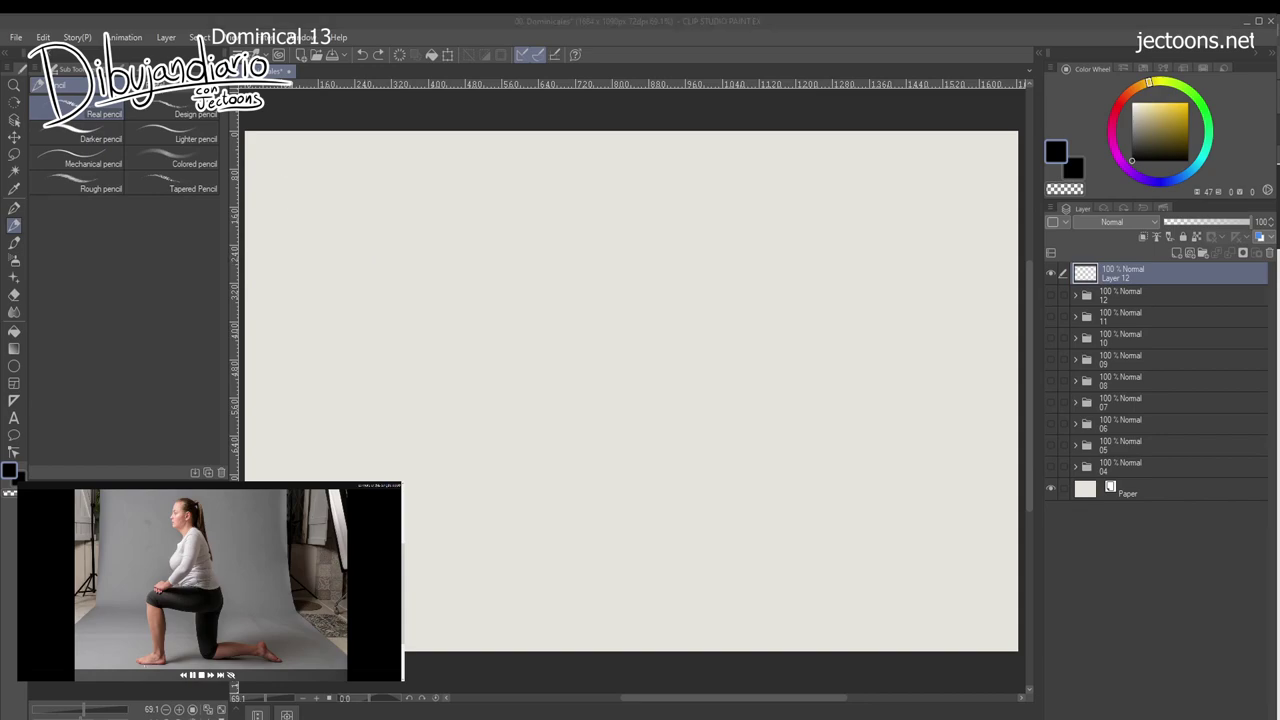
click(193, 675)
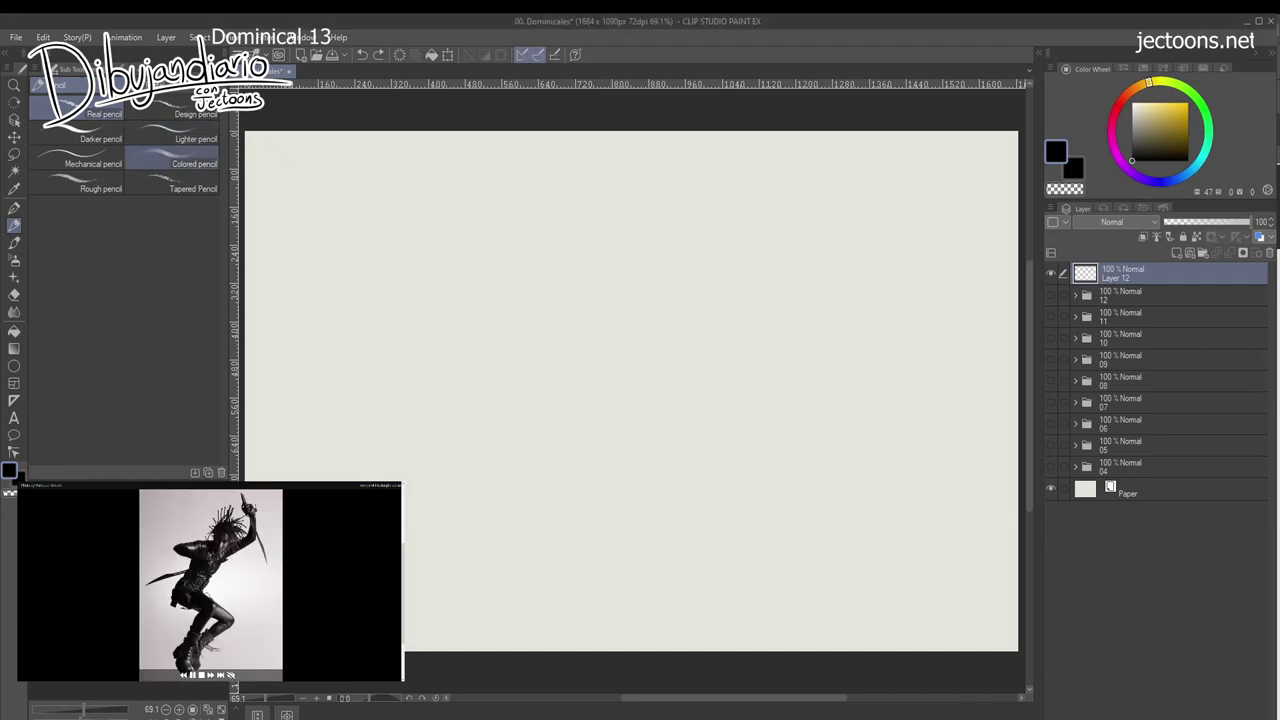
click(172, 139)
drag(266, 146, 267, 186)
key(ctrl+z)
mouse_move(258, 140)
mouse_down()
mouse_move(316, 152)
mouse_move(368, 142)
mouse_up()
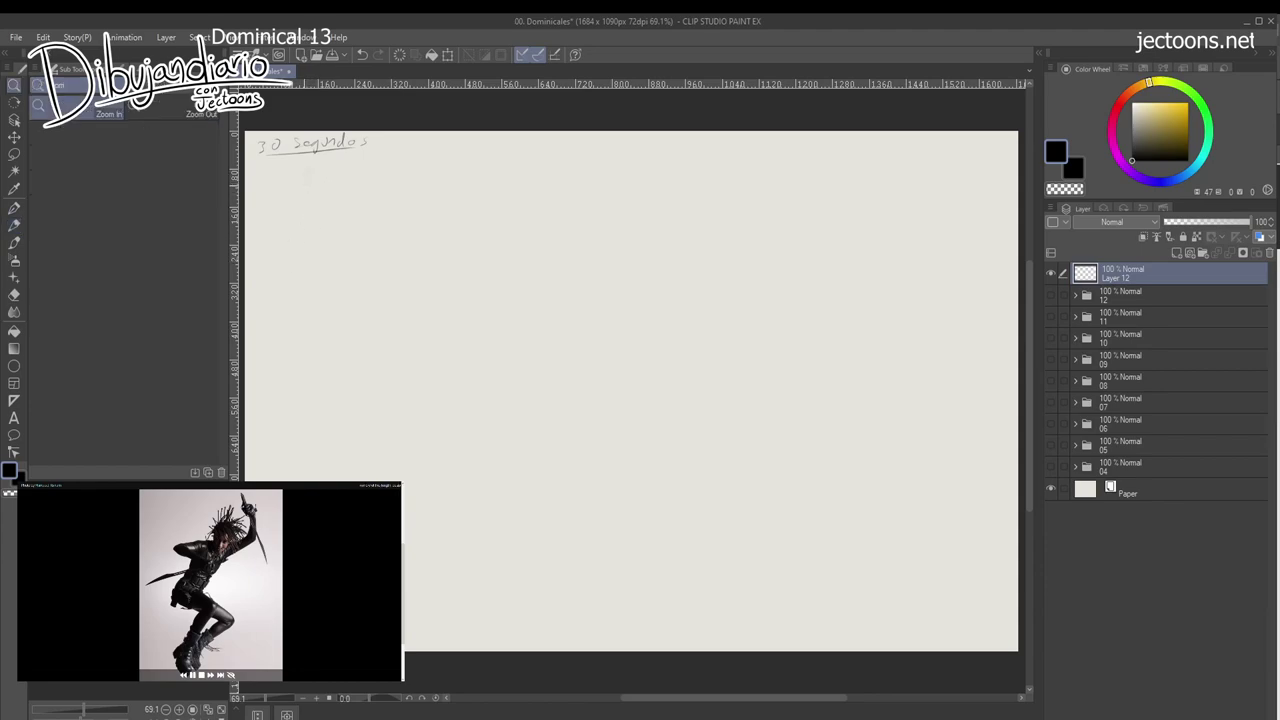
Sketch the leaping figure with one raised arm and bent legs beneath the heading, using the pencil.
click(304, 177)
mouse_move(304, 177)
mouse_down()
mouse_move(342, 166)
mouse_move(308, 190)
mouse_move(345, 178)
mouse_up()
click(14, 225)
mouse_move(362, 158)
mouse_down()
mouse_move(315, 189)
mouse_move(304, 211)
mouse_move(333, 209)
mouse_move(306, 219)
mouse_move(322, 227)
mouse_move(314, 218)
mouse_move(319, 255)
mouse_move(294, 284)
mouse_up()
mouse_move(312, 223)
mouse_down()
mouse_move(352, 222)
mouse_move(334, 264)
mouse_move(346, 270)
mouse_move(340, 246)
mouse_up()
mouse_move(292, 198)
mouse_down()
mouse_move(326, 186)
mouse_move(330, 200)
mouse_move(324, 184)
mouse_move(300, 258)
mouse_up()
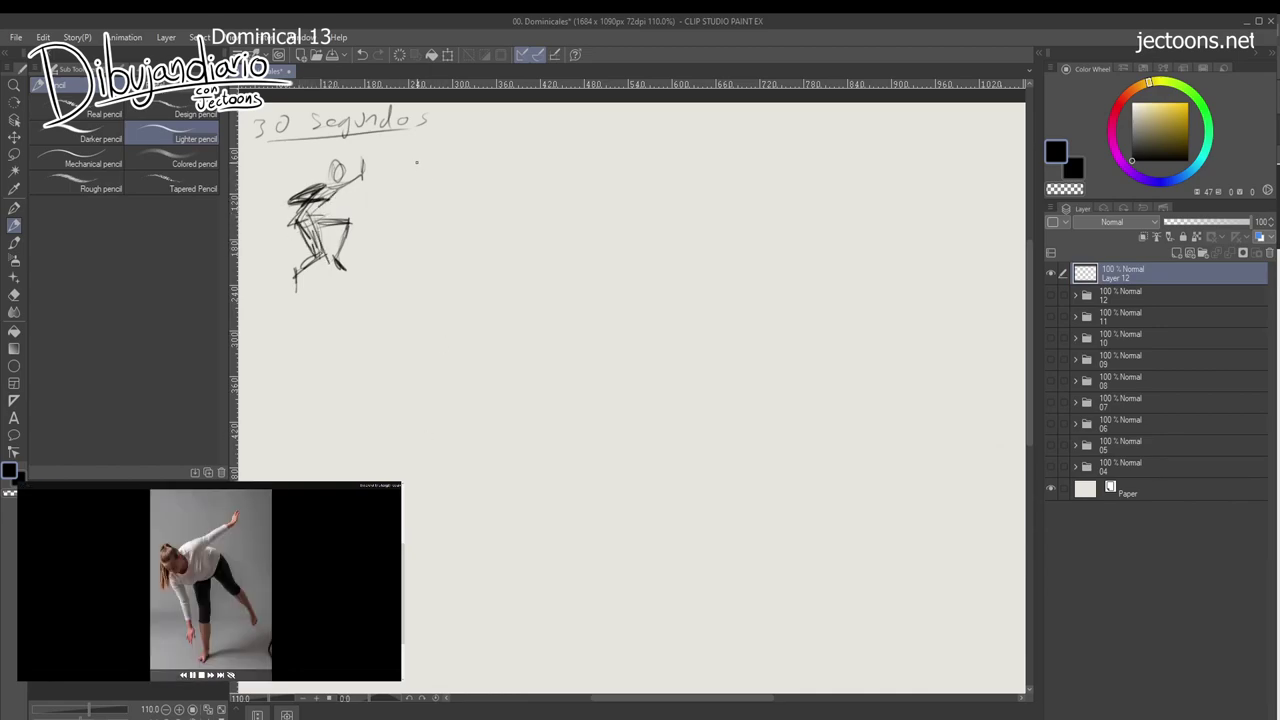
Sketch the forward-bending figure with one arm stretched up and one leg extended, beside the leaping figure.
mouse_move(411, 162)
mouse_down()
mouse_move(424, 186)
mouse_move(476, 148)
mouse_up()
mouse_move(445, 164)
mouse_down()
mouse_move(410, 192)
mouse_move(446, 198)
mouse_move(462, 176)
mouse_move(411, 218)
mouse_move(421, 235)
mouse_move(447, 244)
mouse_up()
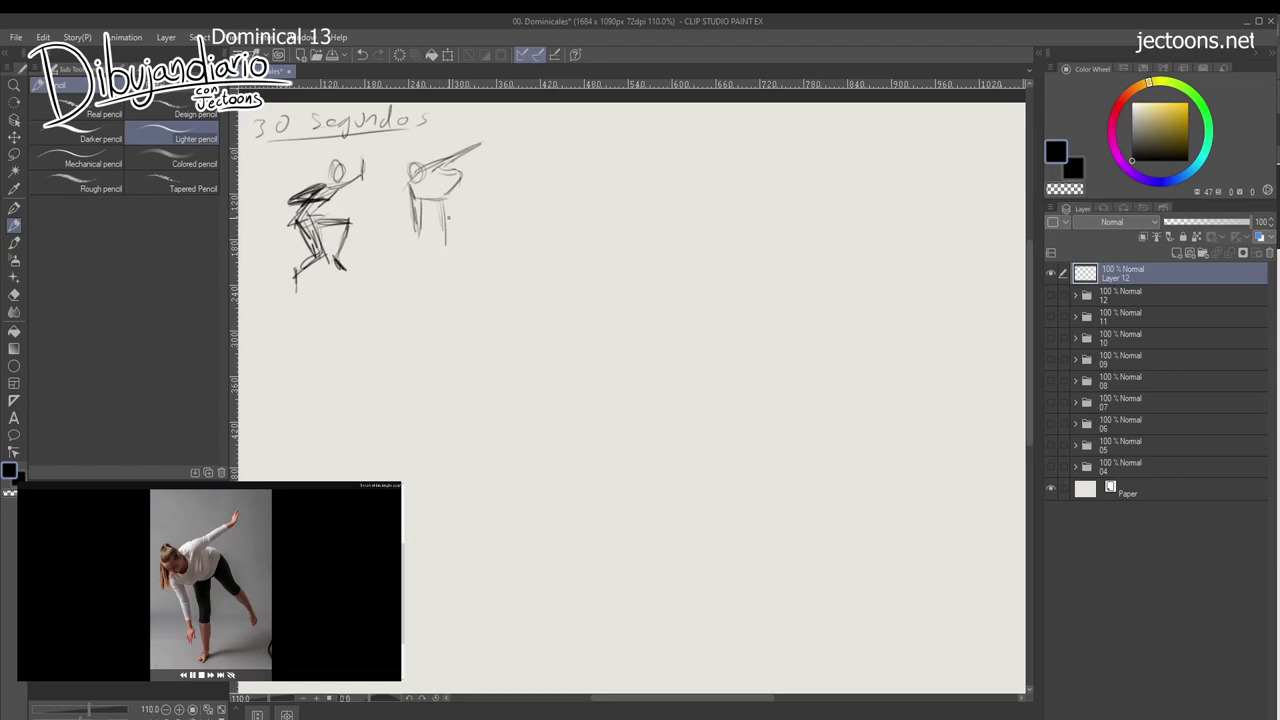
drag(461, 200, 444, 288)
mouse_move(446, 244)
mouse_down()
mouse_move(432, 292)
mouse_move(444, 290)
mouse_up()
drag(464, 172, 502, 264)
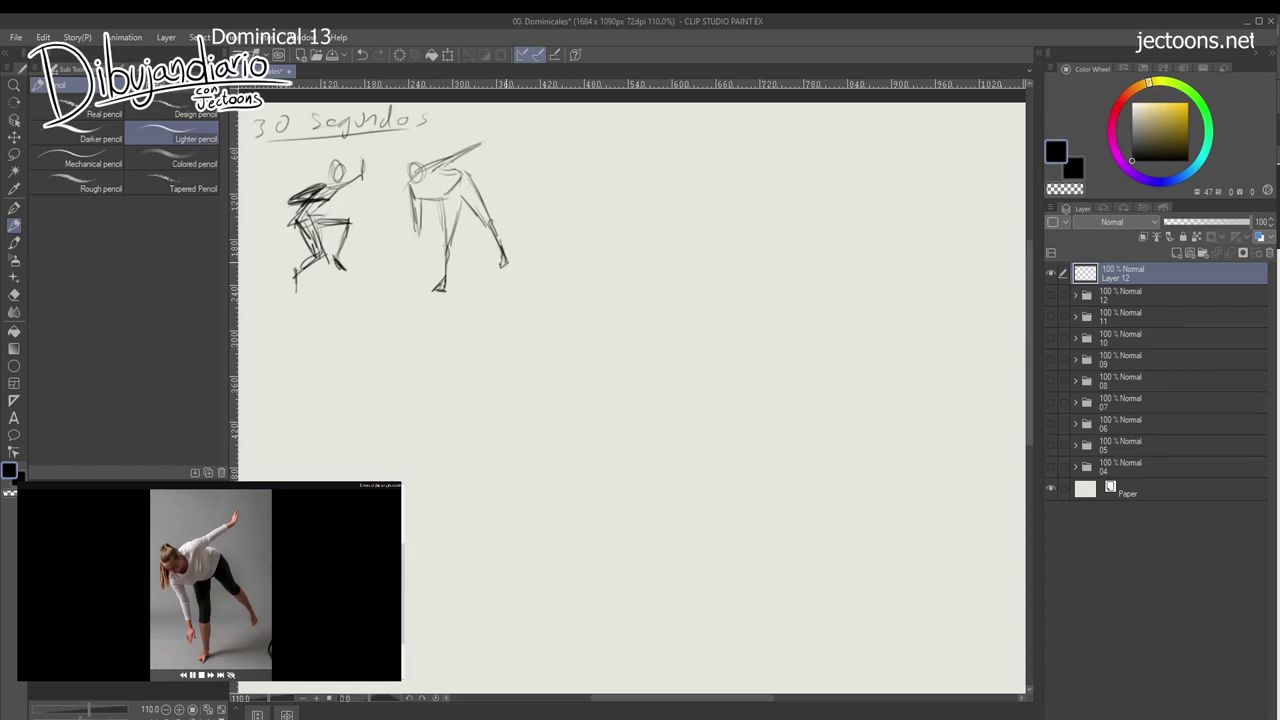
drag(412, 199, 417, 250)
drag(422, 168, 485, 141)
Sketch the seated figure with one leg crossed over the other, to the right of the bending figure.
drag(466, 299, 419, 314)
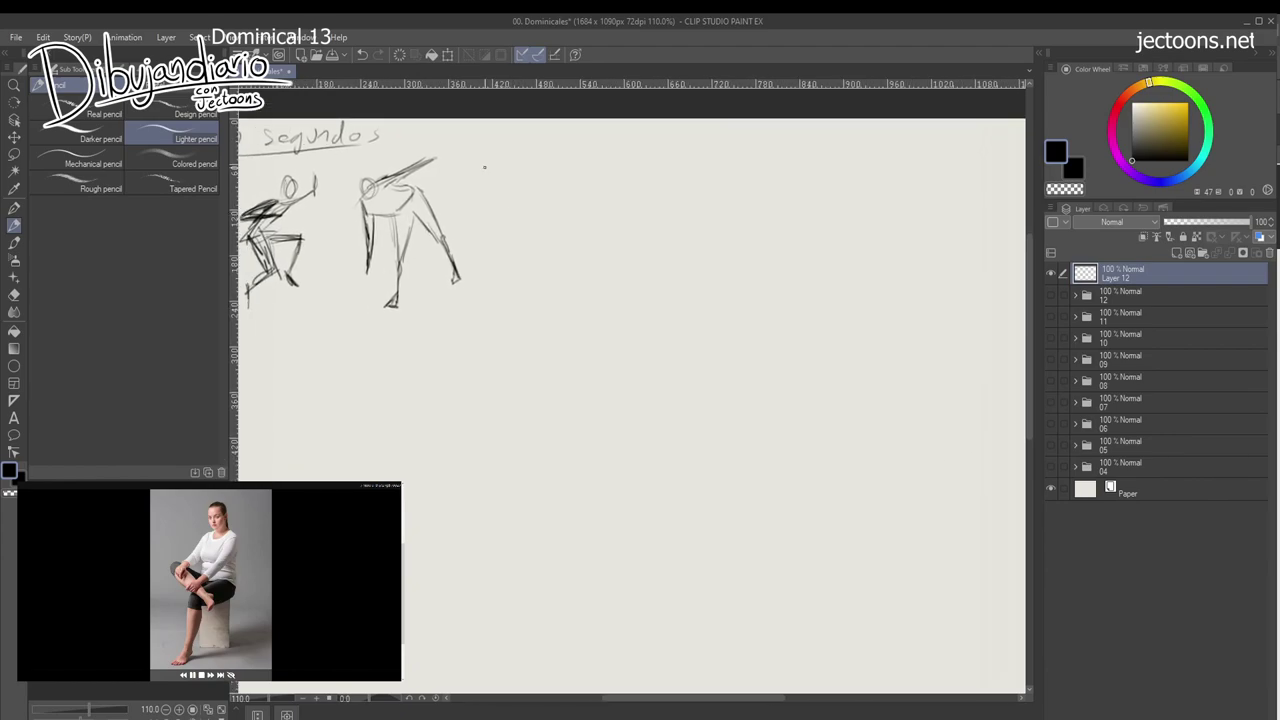
mouse_move(521, 160)
mouse_down()
mouse_move(516, 198)
mouse_move(522, 168)
mouse_move(515, 197)
mouse_move(518, 177)
mouse_move(503, 191)
mouse_move(535, 180)
mouse_move(544, 191)
mouse_move(525, 223)
mouse_move(539, 226)
mouse_move(532, 205)
mouse_move(544, 216)
mouse_move(508, 254)
mouse_up()
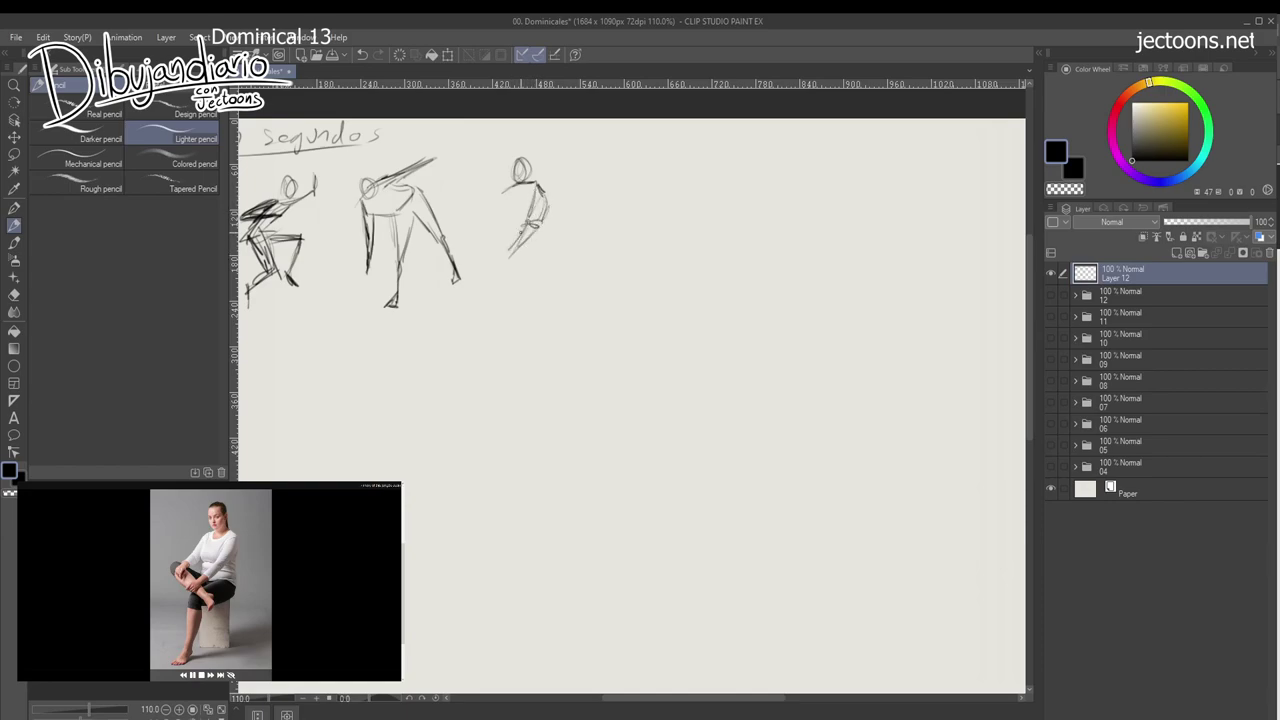
drag(513, 188, 504, 214)
mouse_move(504, 210)
mouse_down()
mouse_move(519, 230)
mouse_move(507, 240)
mouse_move(543, 234)
mouse_move(537, 248)
mouse_up()
mouse_move(512, 228)
mouse_down()
mouse_move(478, 253)
mouse_move(516, 257)
mouse_move(514, 272)
mouse_move(531, 251)
mouse_move(500, 268)
mouse_move(497, 321)
mouse_up()
drag(498, 306, 495, 321)
drag(512, 186, 500, 226)
drag(508, 186, 488, 232)
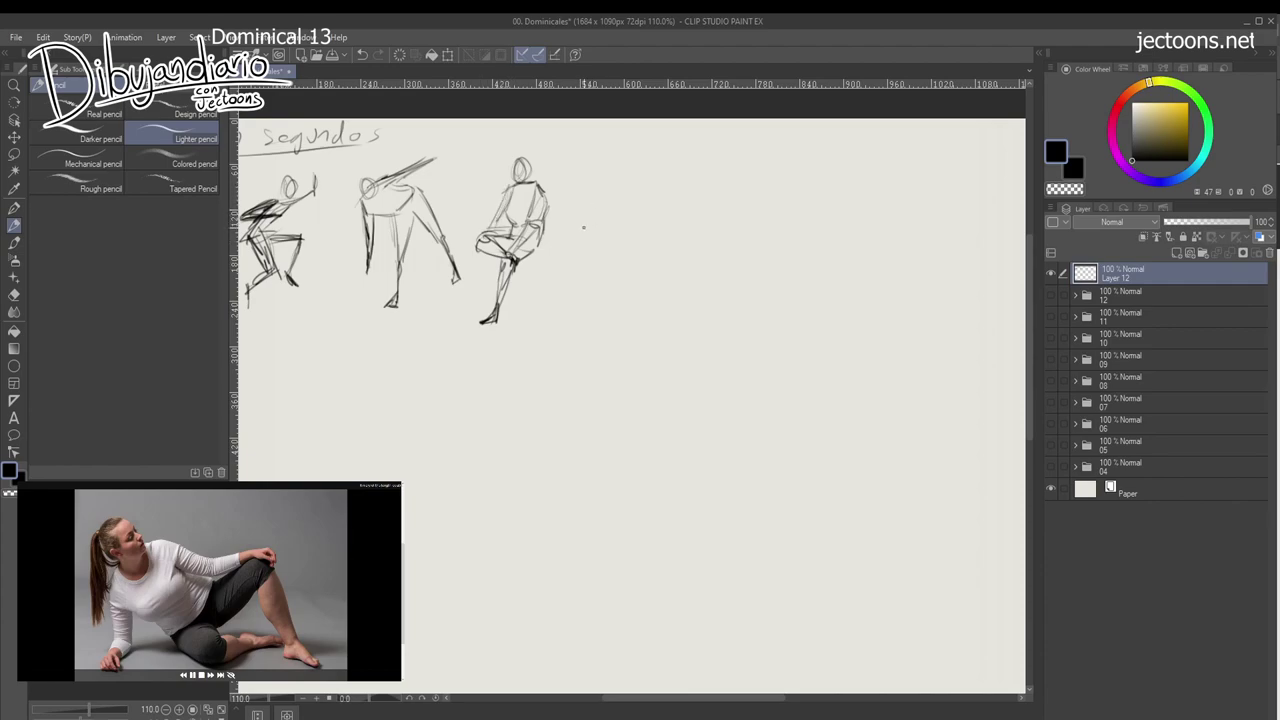
Sketch the reclining figure propped on one arm with a raised knee, to the right of the seated figure.
mouse_move(586, 198)
mouse_down()
mouse_move(590, 222)
mouse_move(598, 214)
mouse_move(596, 200)
mouse_move(577, 231)
mouse_move(580, 264)
mouse_move(628, 212)
mouse_move(646, 226)
mouse_move(664, 216)
mouse_move(619, 229)
mouse_move(611, 254)
mouse_move(656, 246)
mouse_move(662, 272)
mouse_move(602, 270)
mouse_move(632, 282)
mouse_move(658, 270)
mouse_up()
drag(656, 266, 628, 280)
drag(584, 236, 562, 280)
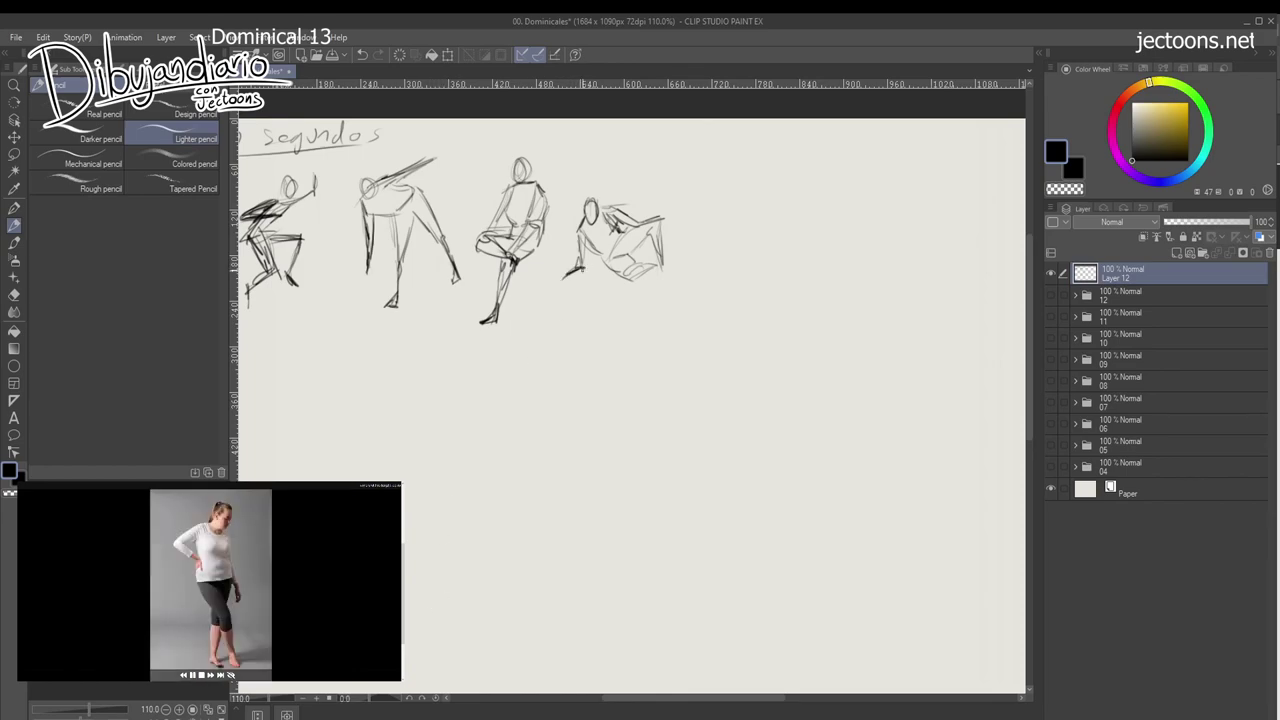
drag(577, 235, 575, 262)
Sketch the standing figure with a hand on the hip, to the right of the reclining figure.
mouse_move(615, 300)
mouse_down()
mouse_move(501, 303)
mouse_move(698, 282)
mouse_move(425, 304)
mouse_up()
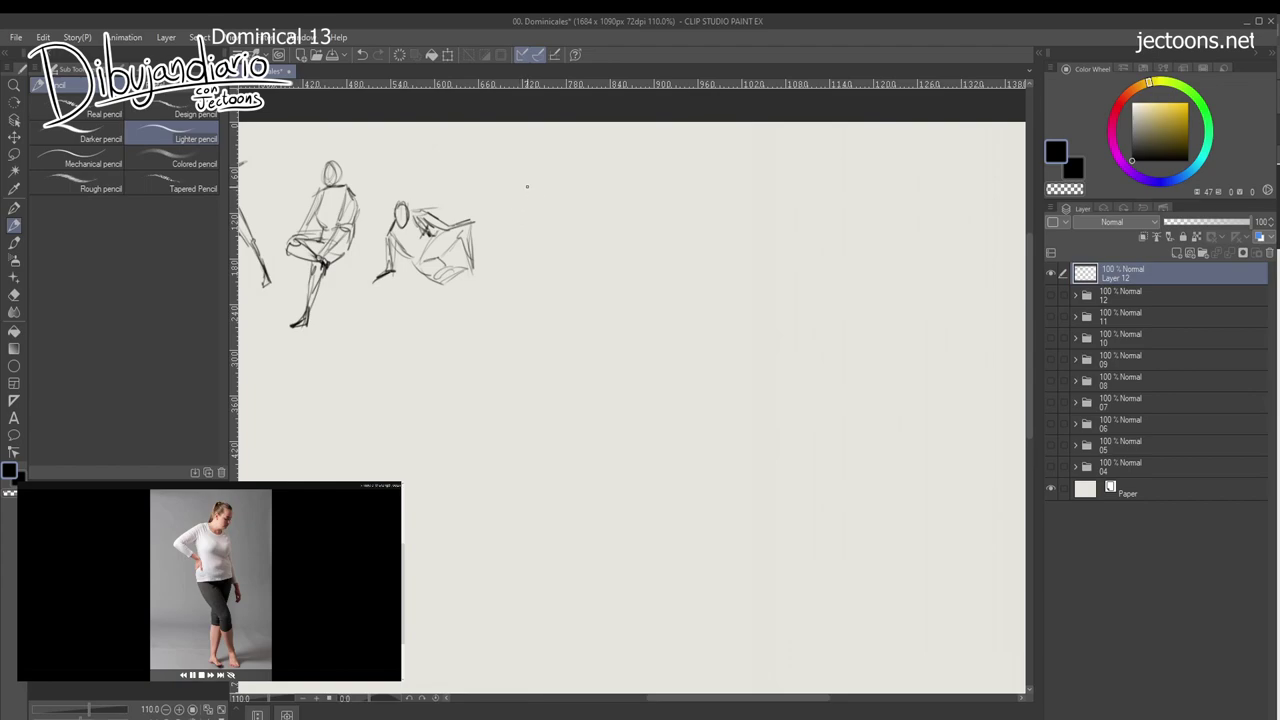
mouse_move(534, 178)
mouse_down()
mouse_move(530, 168)
mouse_move(538, 193)
mouse_move(516, 191)
mouse_move(502, 213)
mouse_up()
mouse_move(518, 190)
mouse_down()
mouse_move(513, 249)
mouse_move(509, 224)
mouse_move(529, 232)
mouse_move(539, 200)
mouse_move(542, 228)
mouse_move(530, 266)
mouse_up()
mouse_move(522, 252)
mouse_down()
mouse_move(534, 274)
mouse_move(524, 292)
mouse_move(543, 309)
mouse_up()
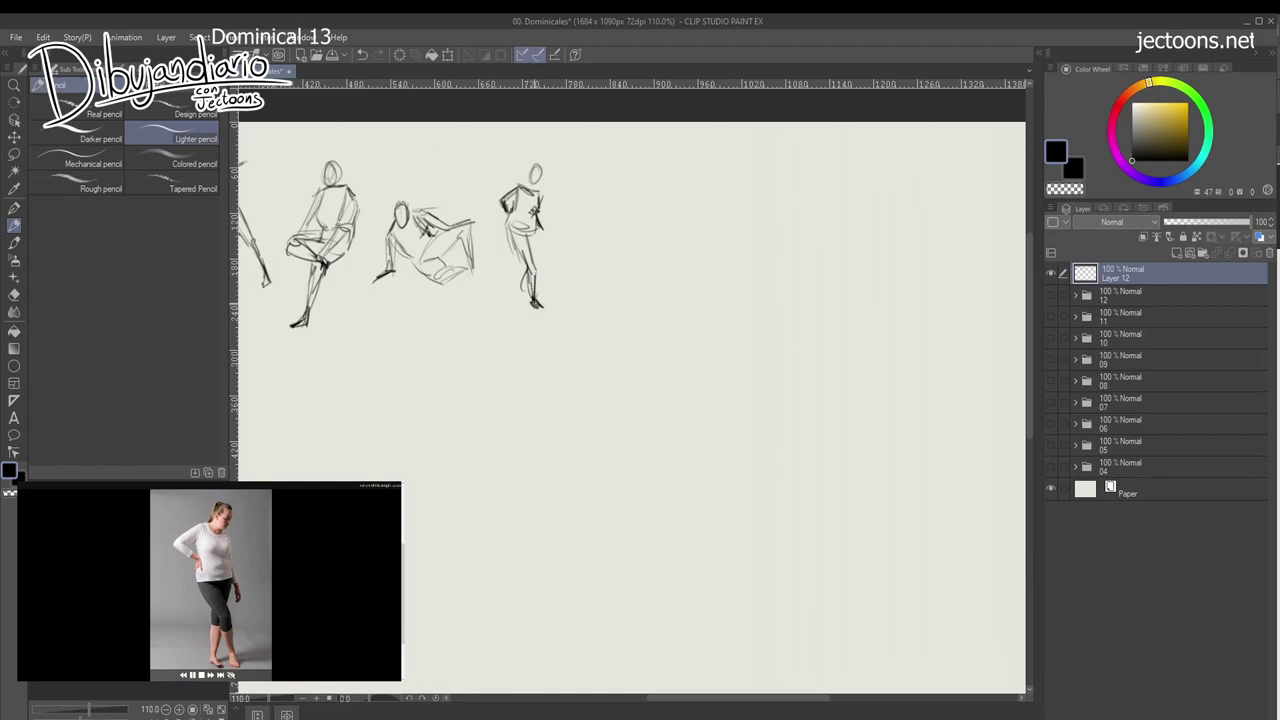
drag(536, 229, 506, 295)
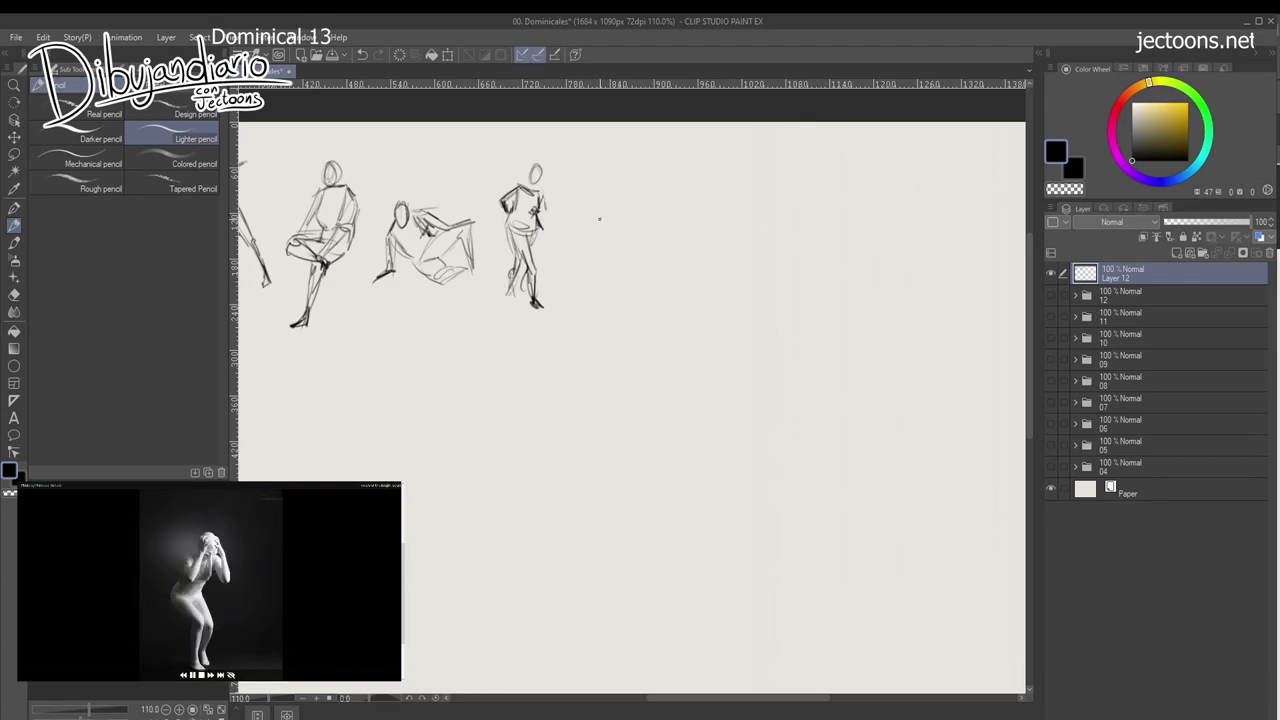
Sketch the crouching figure with bent knees and hands raised to the head, next in the row.
drag(617, 194, 630, 192)
drag(604, 190, 620, 191)
mouse_move(610, 188)
mouse_down()
mouse_move(598, 214)
mouse_move(612, 218)
mouse_move(580, 238)
mouse_move(604, 262)
mouse_up()
drag(584, 242, 604, 268)
drag(630, 207, 606, 262)
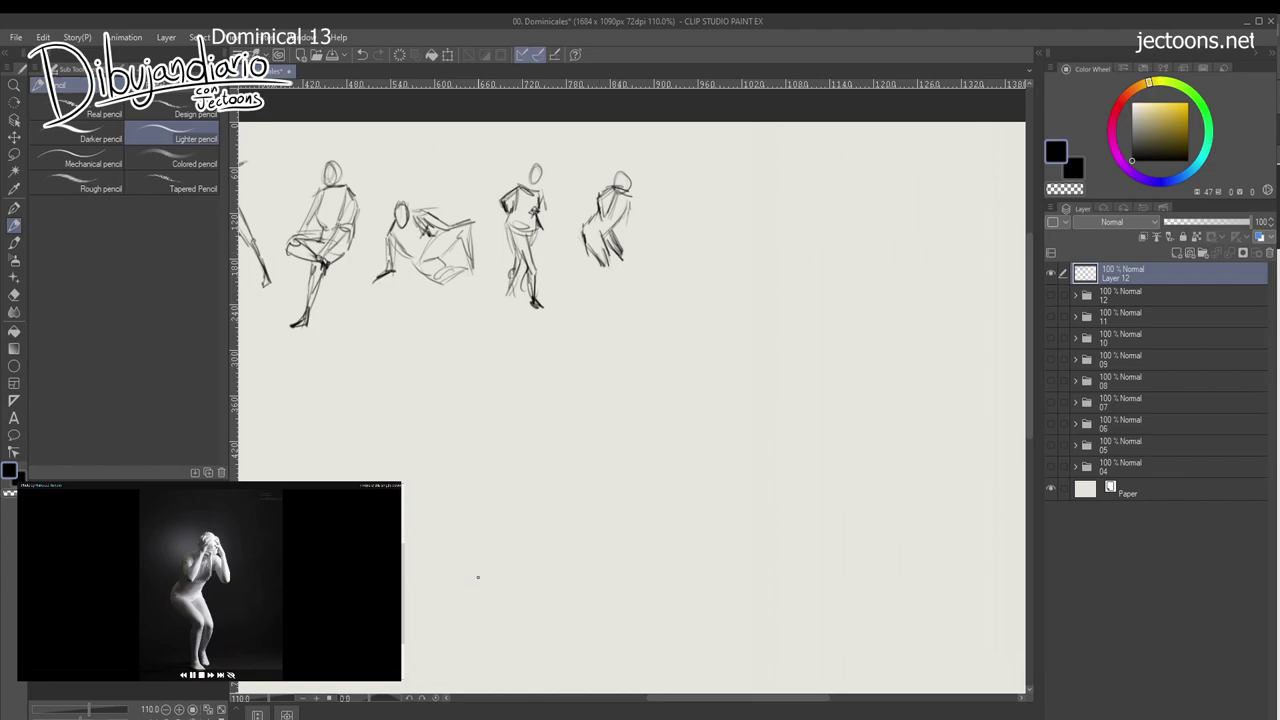
mouse_move(606, 262)
mouse_down()
mouse_move(581, 289)
mouse_move(592, 302)
mouse_move(608, 286)
mouse_up()
drag(628, 208, 640, 224)
drag(634, 176, 642, 190)
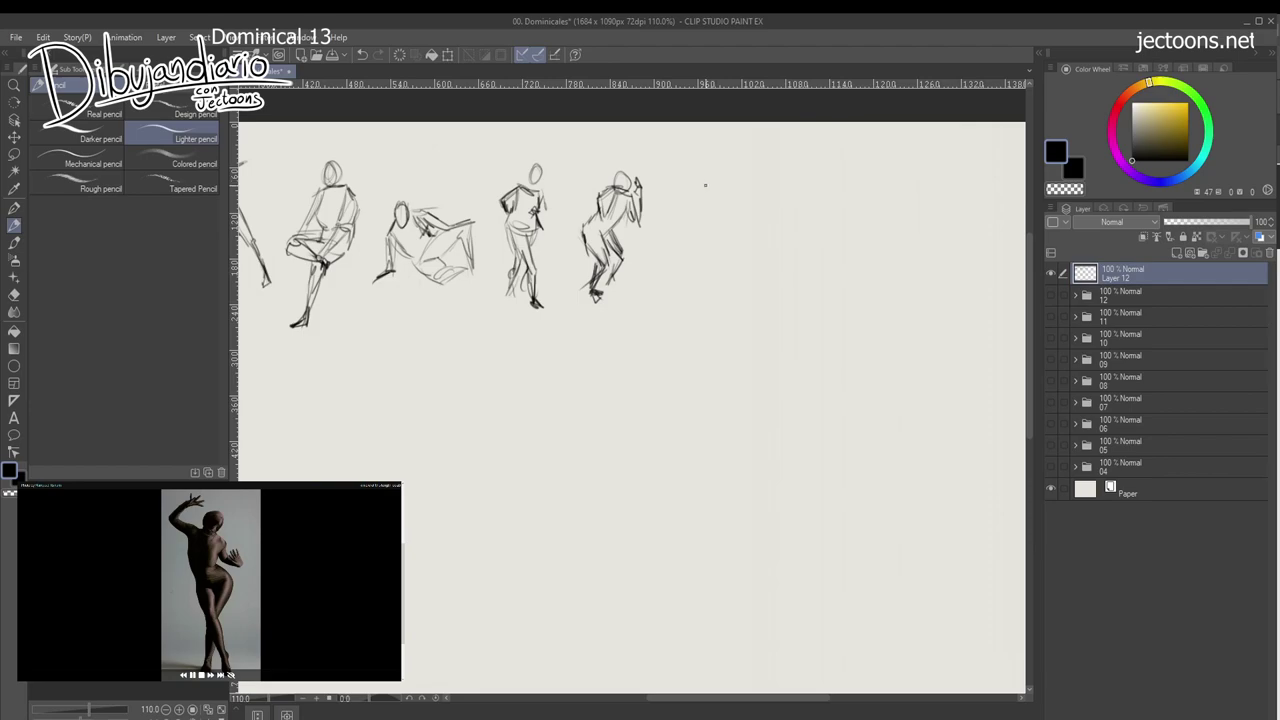
Sketch the dancing figure with one arm raised over the head and legs together, right of the crouching figure.
mouse_move(702, 185)
mouse_down()
mouse_move(722, 196)
mouse_move(690, 194)
mouse_move(690, 154)
mouse_move(662, 186)
mouse_move(682, 204)
mouse_move(684, 240)
mouse_up()
mouse_move(684, 218)
mouse_down()
mouse_move(704, 238)
mouse_move(704, 218)
mouse_move(706, 234)
mouse_up()
mouse_move(712, 222)
mouse_down()
mouse_move(706, 240)
mouse_move(726, 238)
mouse_move(728, 262)
mouse_move(708, 282)
mouse_move(710, 318)
mouse_up()
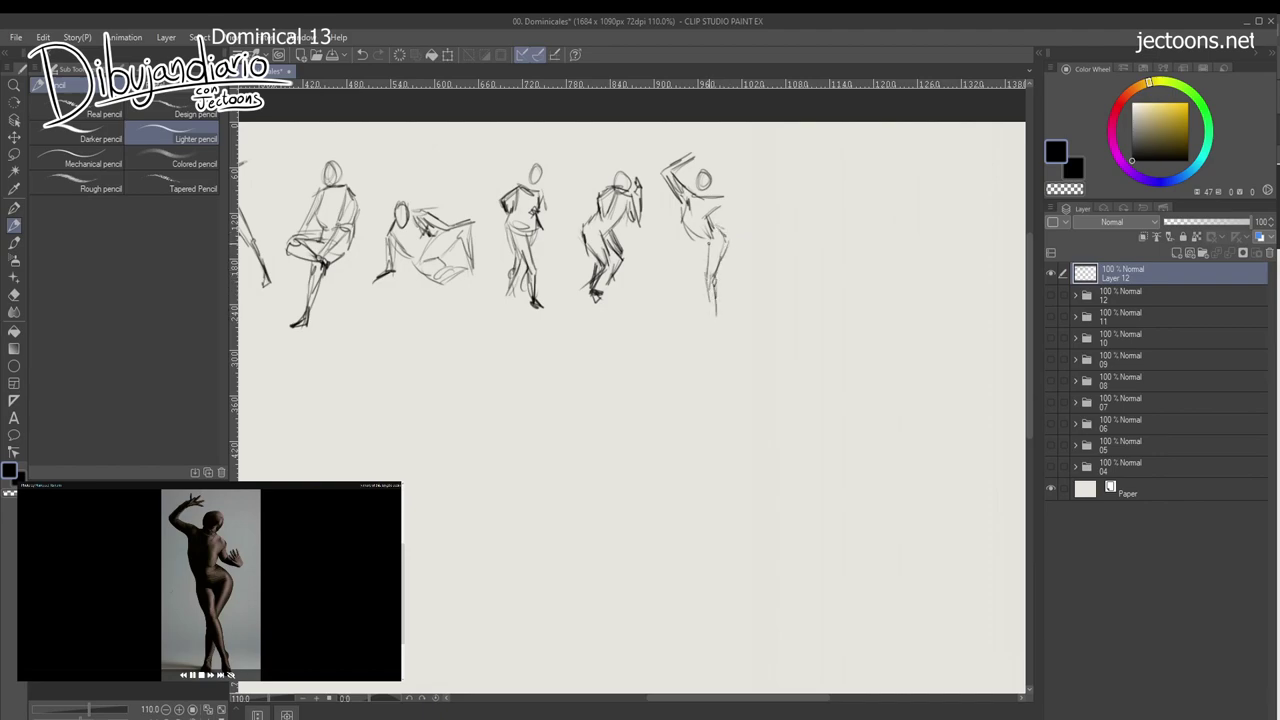
mouse_move(698, 236)
mouse_down()
mouse_move(690, 280)
mouse_move(712, 318)
mouse_up()
mouse_move(714, 195)
mouse_down()
mouse_move(738, 228)
mouse_move(746, 199)
mouse_move(730, 228)
mouse_up()
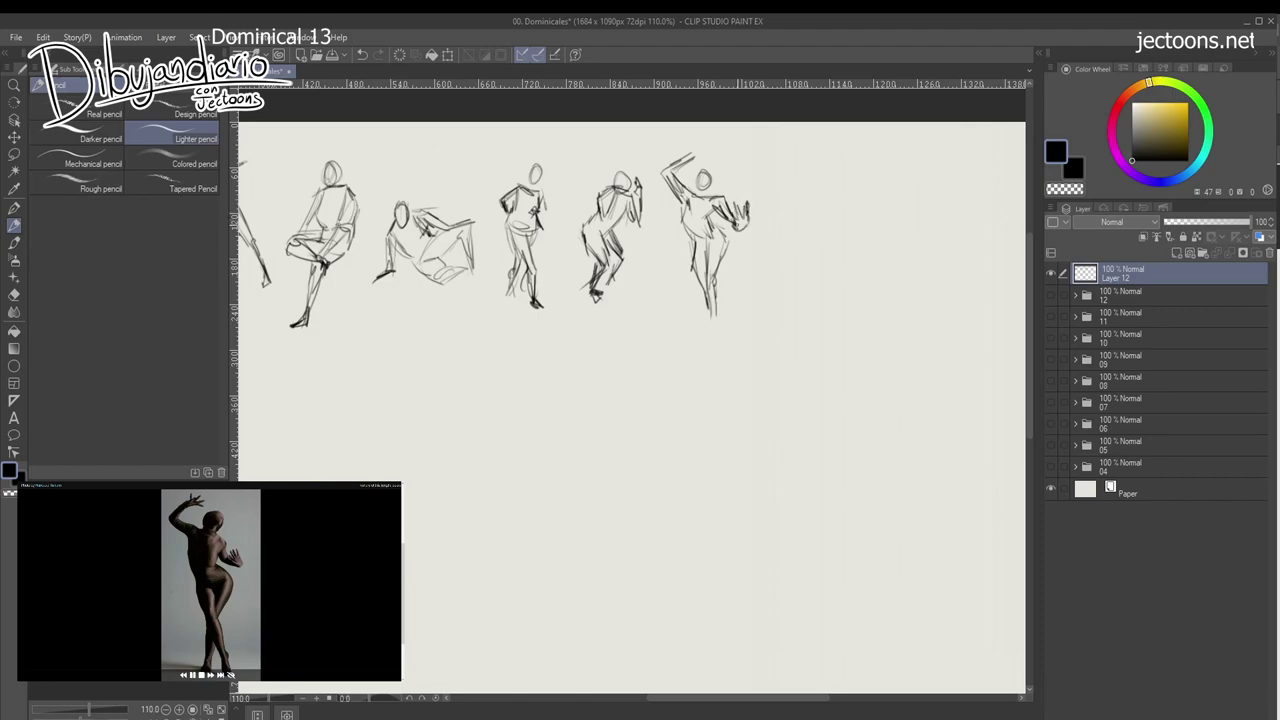
mouse_move(707, 294)
mouse_down()
mouse_move(708, 326)
mouse_move(696, 312)
mouse_up()
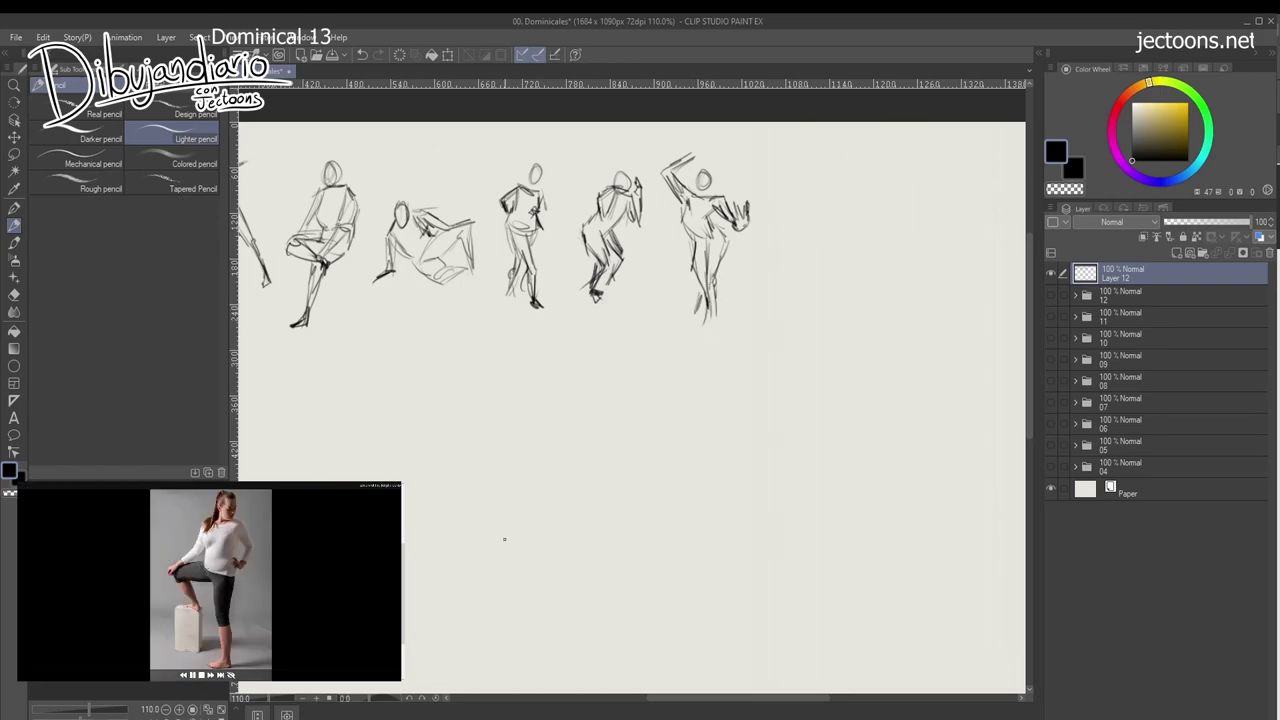
Sketch the standing figure with one foot raised on a block and a hand on the hip, right of the dancer.
drag(574, 435, 407, 437)
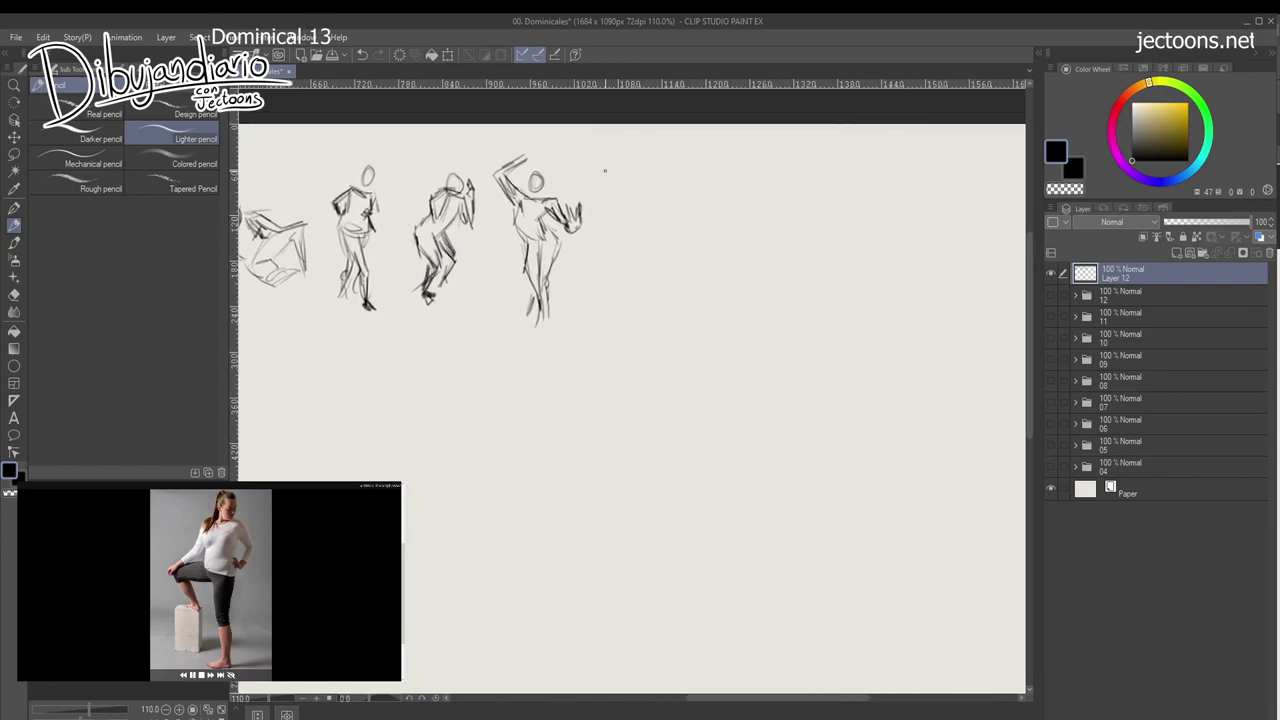
mouse_move(617, 198)
mouse_down()
mouse_move(673, 180)
mouse_move(653, 222)
mouse_up()
mouse_move(645, 178)
mouse_down()
mouse_move(622, 229)
mouse_move(584, 246)
mouse_move(604, 266)
mouse_move(592, 288)
mouse_move(612, 280)
mouse_up()
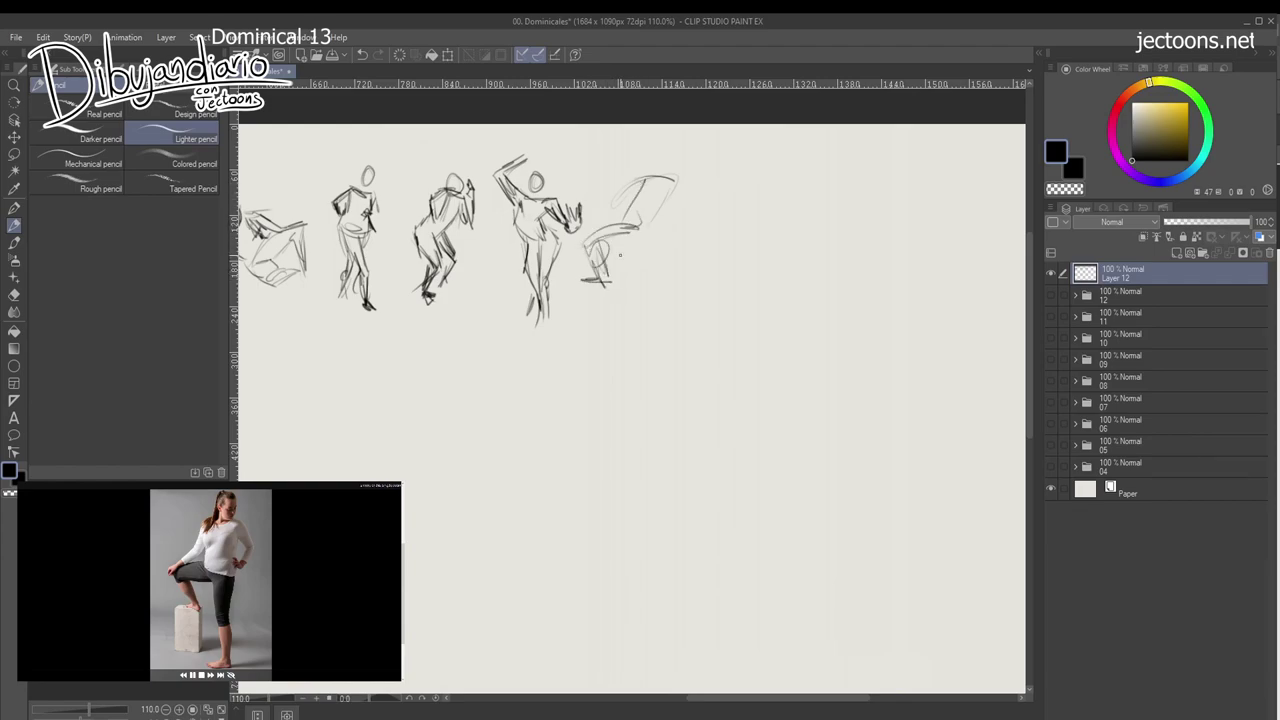
drag(645, 237, 637, 272)
mouse_move(657, 212)
mouse_down()
mouse_move(647, 300)
mouse_move(638, 294)
mouse_move(648, 324)
mouse_move(632, 326)
mouse_move(648, 330)
mouse_up()
drag(641, 288, 638, 328)
drag(596, 134, 624, 140)
mouse_move(620, 146)
mouse_down()
mouse_move(648, 144)
mouse_move(666, 175)
mouse_move(668, 156)
mouse_move(668, 178)
mouse_move(588, 235)
mouse_move(631, 194)
mouse_up()
mouse_move(647, 174)
mouse_down()
mouse_move(596, 231)
mouse_move(635, 203)
mouse_move(664, 206)
mouse_move(645, 270)
mouse_up()
drag(640, 200, 617, 231)
mouse_move(674, 181)
mouse_down()
mouse_move(683, 208)
mouse_move(654, 223)
mouse_up()
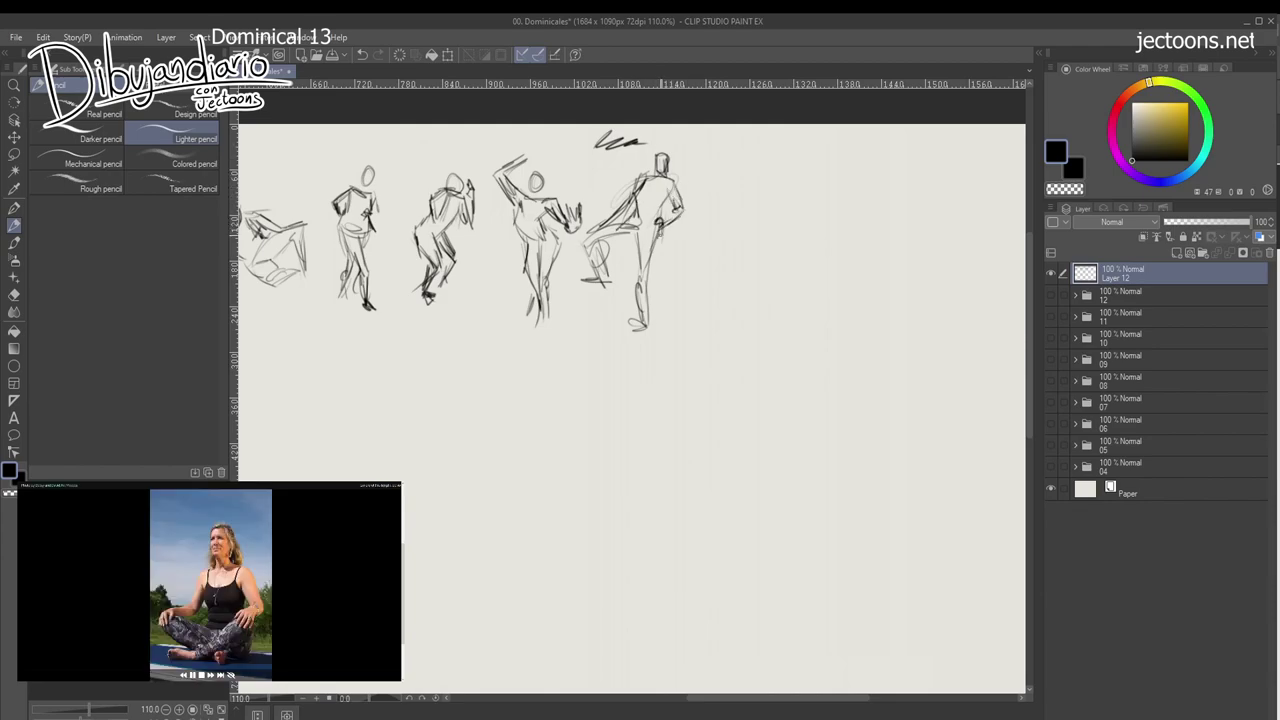
Sketch the figure sitting cross-legged with hands on the knees at the end of the row.
drag(597, 456, 388, 467)
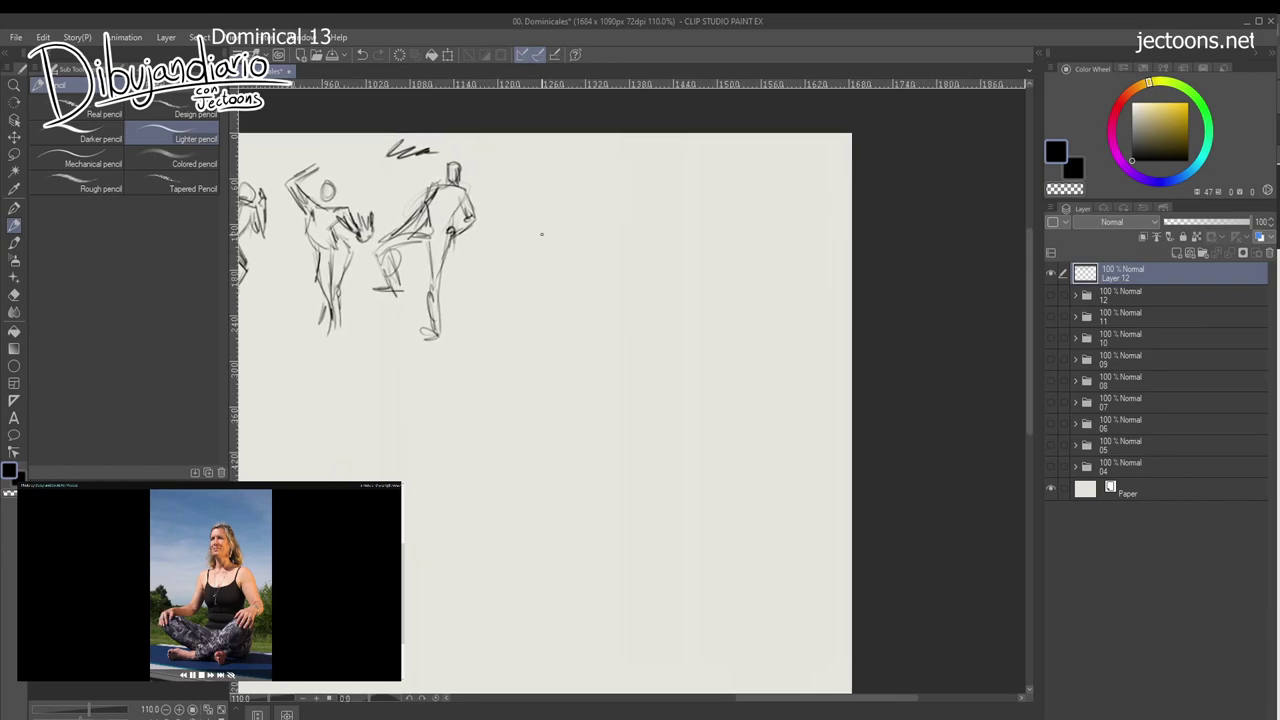
mouse_move(524, 224)
mouse_down()
mouse_move(515, 212)
mouse_move(520, 228)
mouse_up()
mouse_move(504, 244)
mouse_down()
mouse_move(536, 234)
mouse_move(535, 267)
mouse_move(507, 241)
mouse_move(509, 288)
mouse_move(537, 247)
mouse_move(548, 266)
mouse_move(530, 283)
mouse_up()
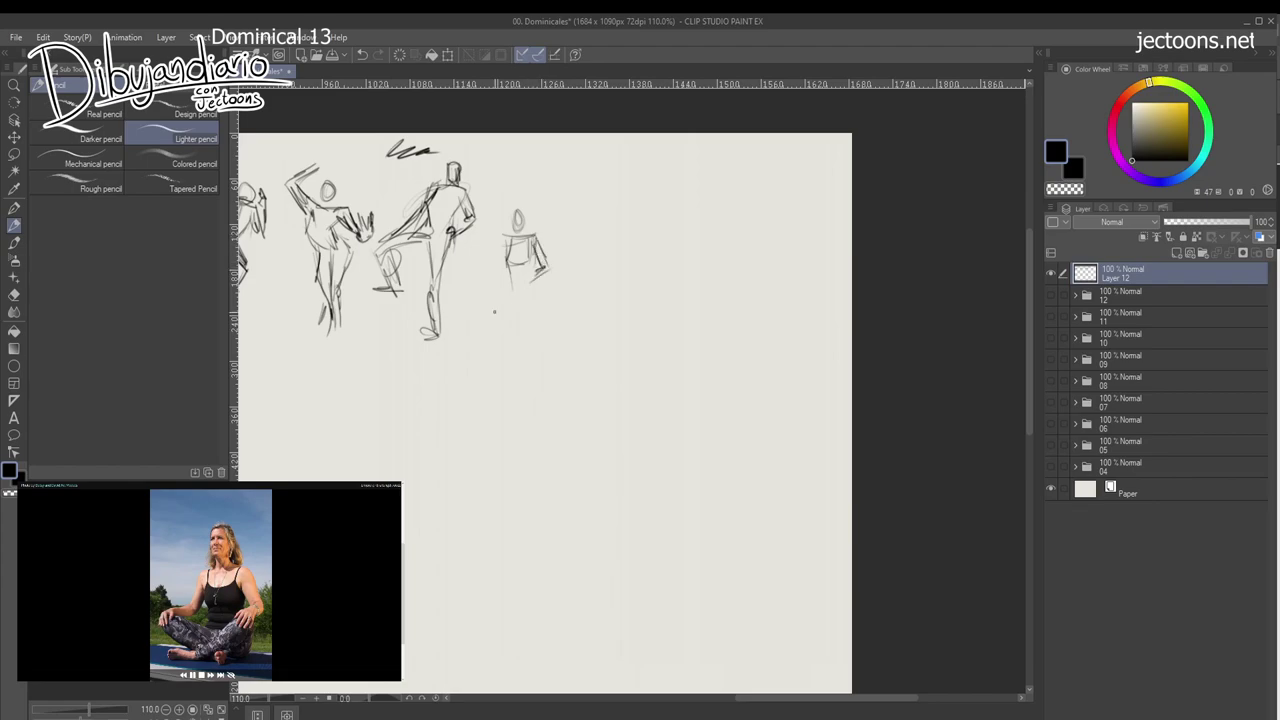
mouse_move(512, 237)
mouse_down()
mouse_move(484, 272)
mouse_move(498, 289)
mouse_move(511, 271)
mouse_move(510, 302)
mouse_move(548, 276)
mouse_move(504, 296)
mouse_up()
mouse_move(527, 292)
mouse_down()
mouse_move(485, 296)
mouse_move(520, 296)
mouse_up()
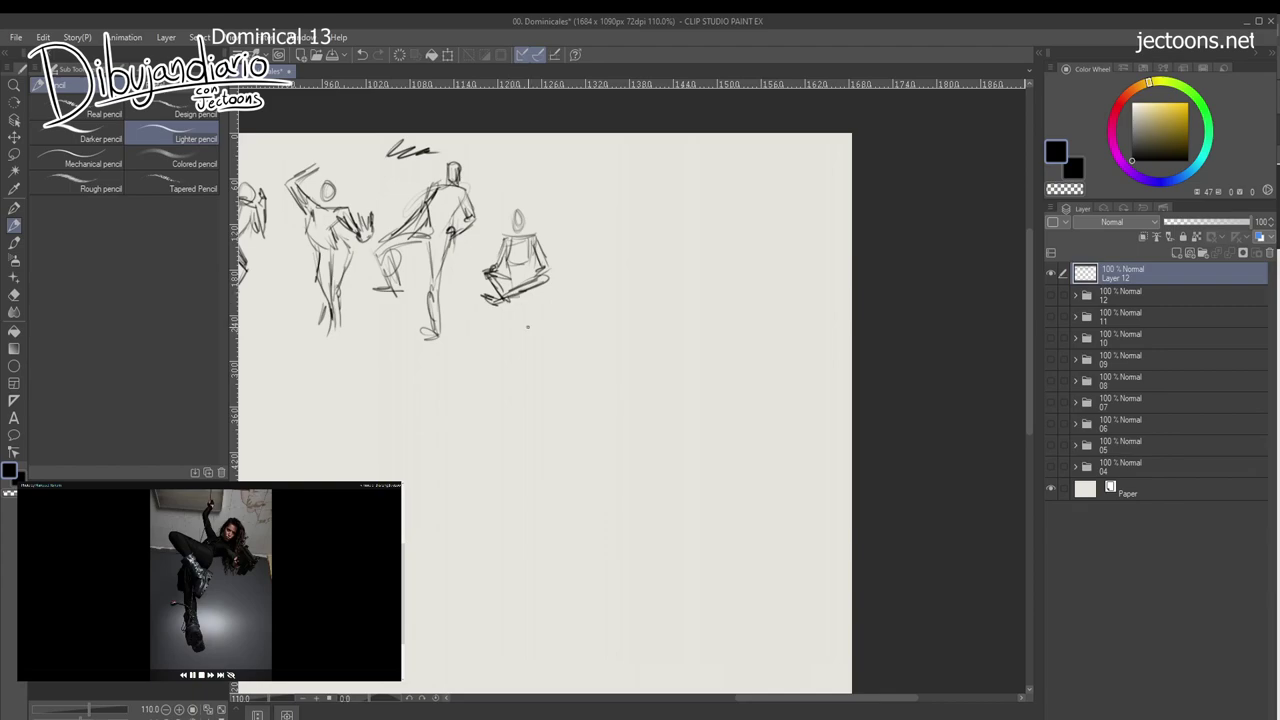
Handwrite the underlined heading "1 minuto" below the first row of sketches at the canvas's left edge.
drag(408, 461, 445, 452)
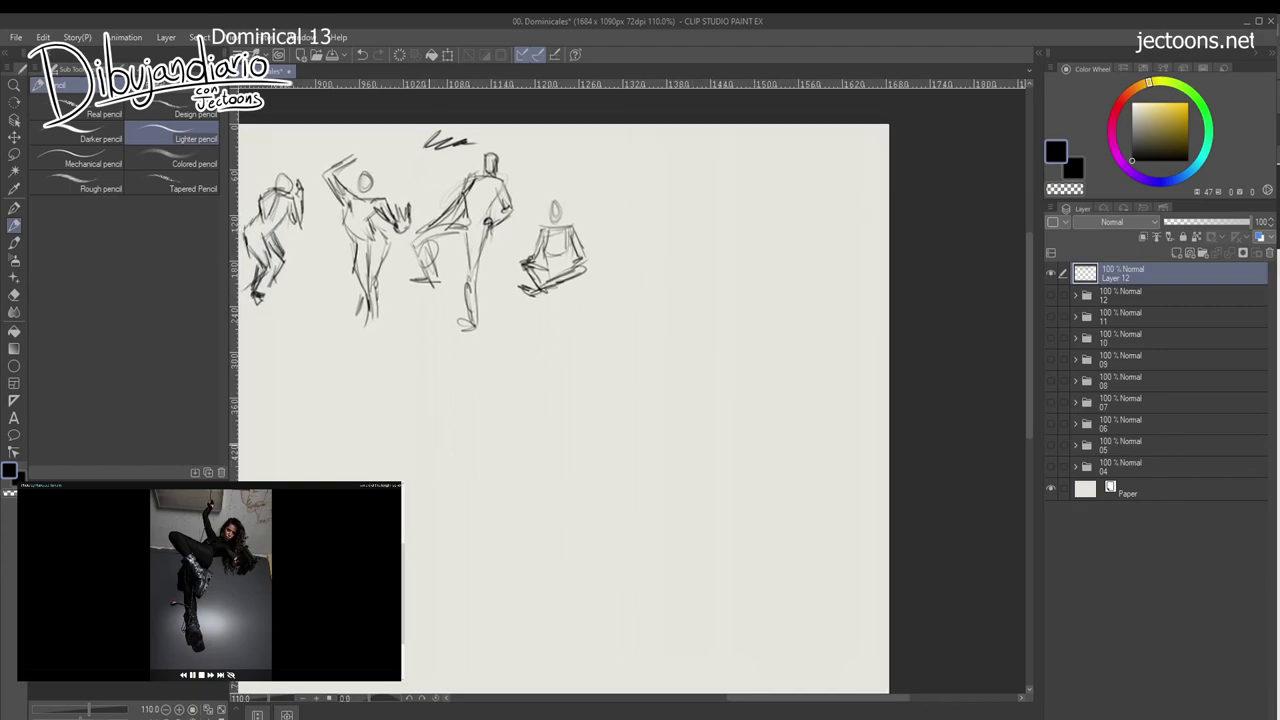
drag(317, 465, 825, 405)
mouse_move(254, 303)
mouse_down()
mouse_move(466, 267)
mouse_move(414, 258)
mouse_up()
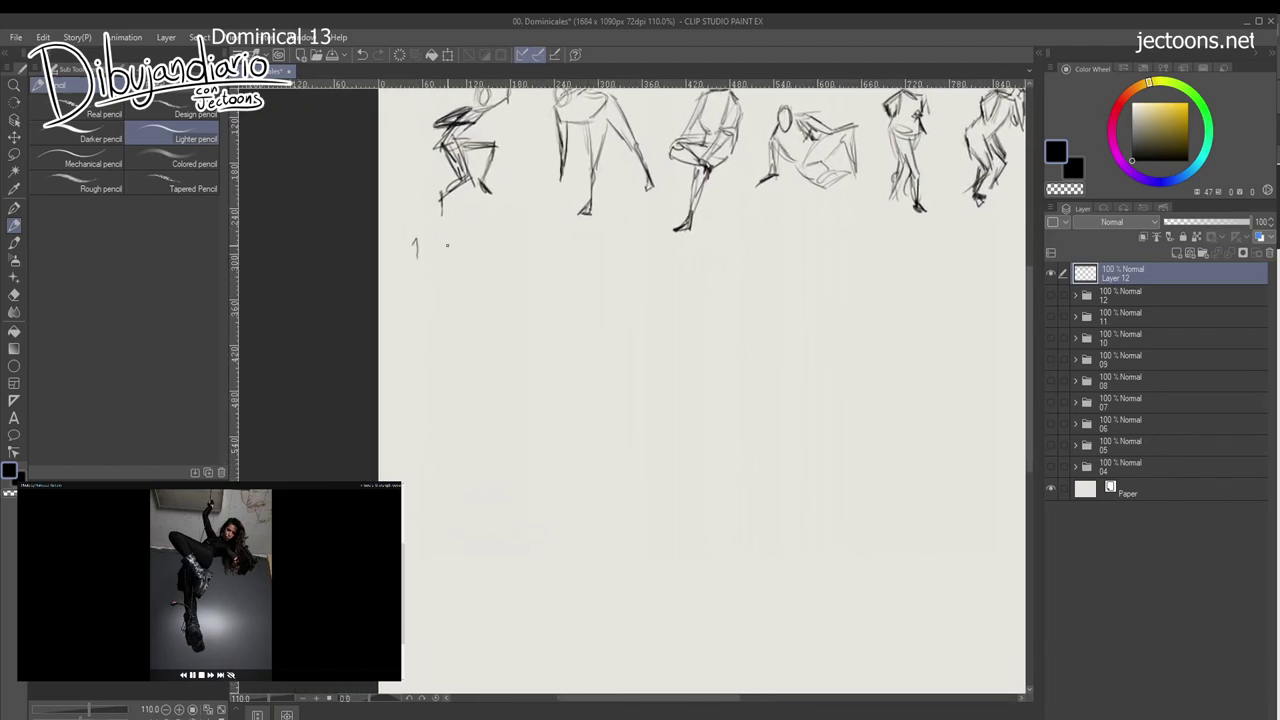
mouse_move(480, 234)
mouse_down()
mouse_move(482, 255)
mouse_move(492, 242)
mouse_up()
drag(446, 365, 452, 335)
drag(406, 241, 510, 227)
drag(404, 362, 388, 328)
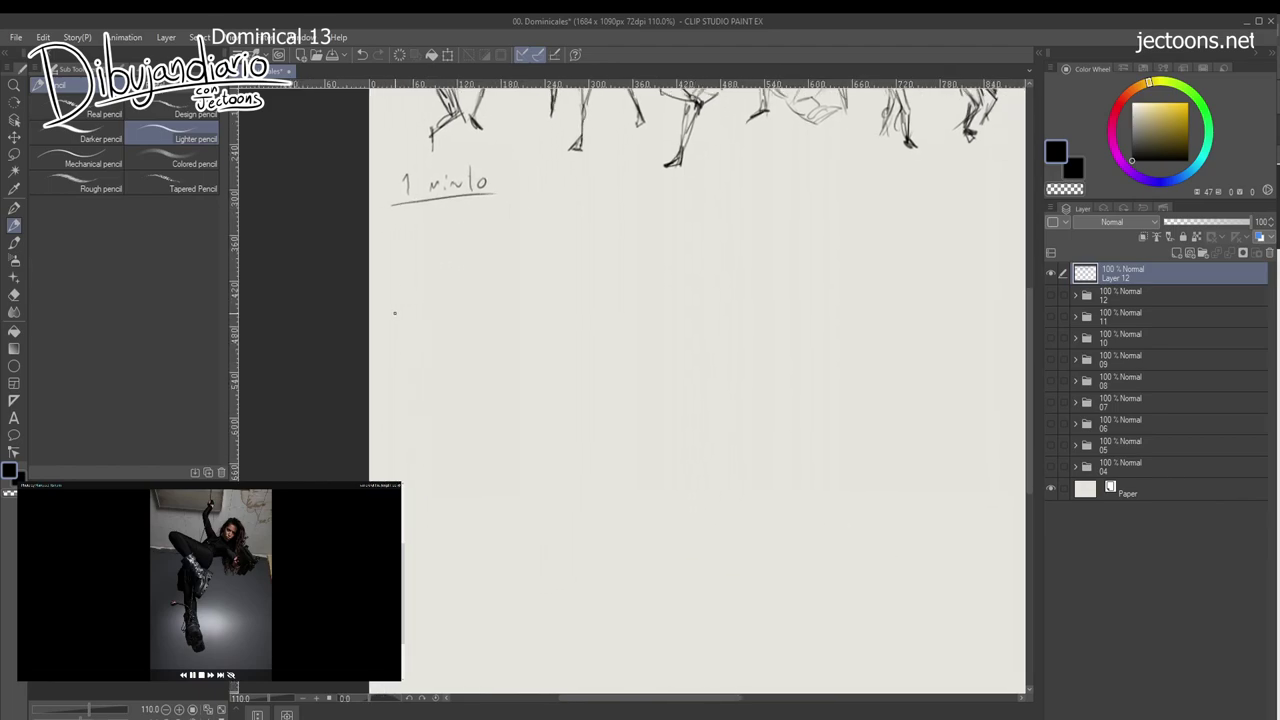
mouse_move(452, 226)
mouse_down()
mouse_move(474, 236)
mouse_move(470, 277)
mouse_move(452, 225)
mouse_move(446, 250)
mouse_up()
key(ctrl+z)
key(ctrl+z)
key(ctrl+z)
Sketch the suspended figure with one arm raised and a leg pulled up, directly below the "1 minuto" heading.
mouse_move(447, 230)
mouse_down()
mouse_move(445, 250)
mouse_move(473, 244)
mouse_move(460, 258)
mouse_move(431, 257)
mouse_move(433, 210)
mouse_move(414, 231)
mouse_move(424, 259)
mouse_move(396, 276)
mouse_move(384, 262)
mouse_move(410, 314)
mouse_move(440, 326)
mouse_move(428, 318)
mouse_move(455, 300)
mouse_up()
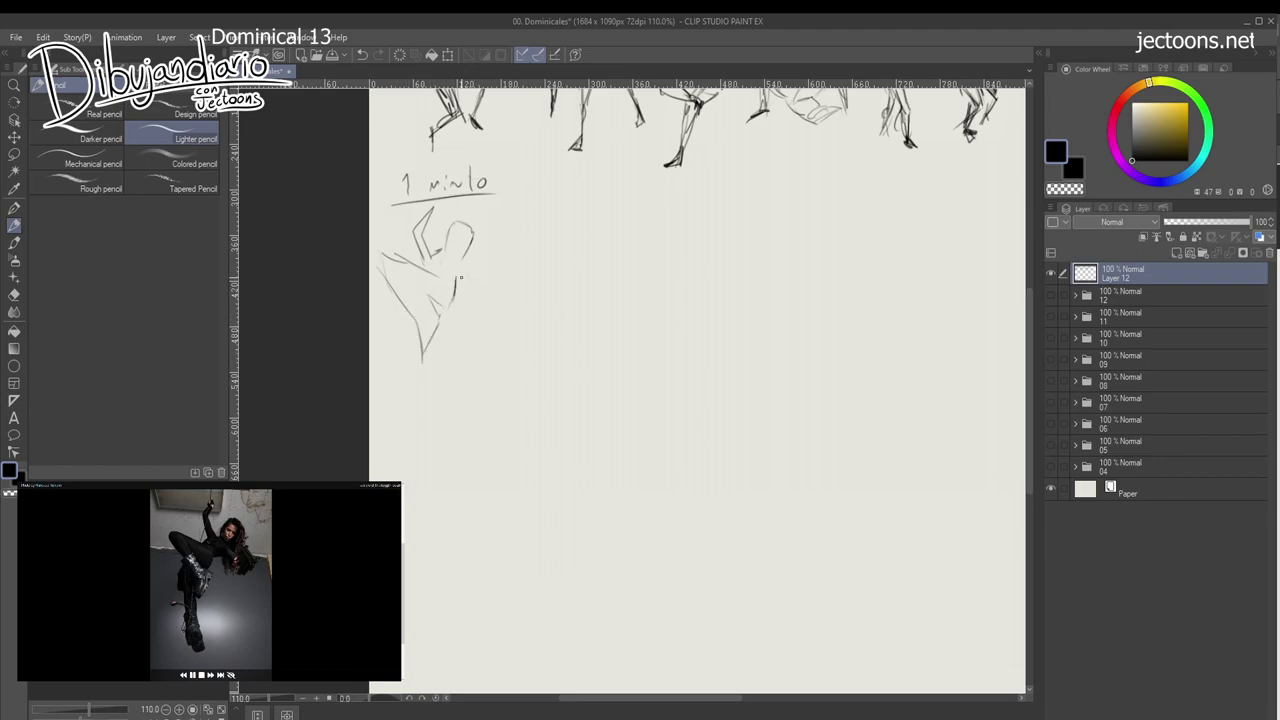
mouse_move(456, 262)
mouse_down()
mouse_move(480, 289)
mouse_move(458, 270)
mouse_move(486, 298)
mouse_move(498, 280)
mouse_move(505, 297)
mouse_move(487, 300)
mouse_move(502, 308)
mouse_move(511, 296)
mouse_move(503, 307)
mouse_move(488, 274)
mouse_up()
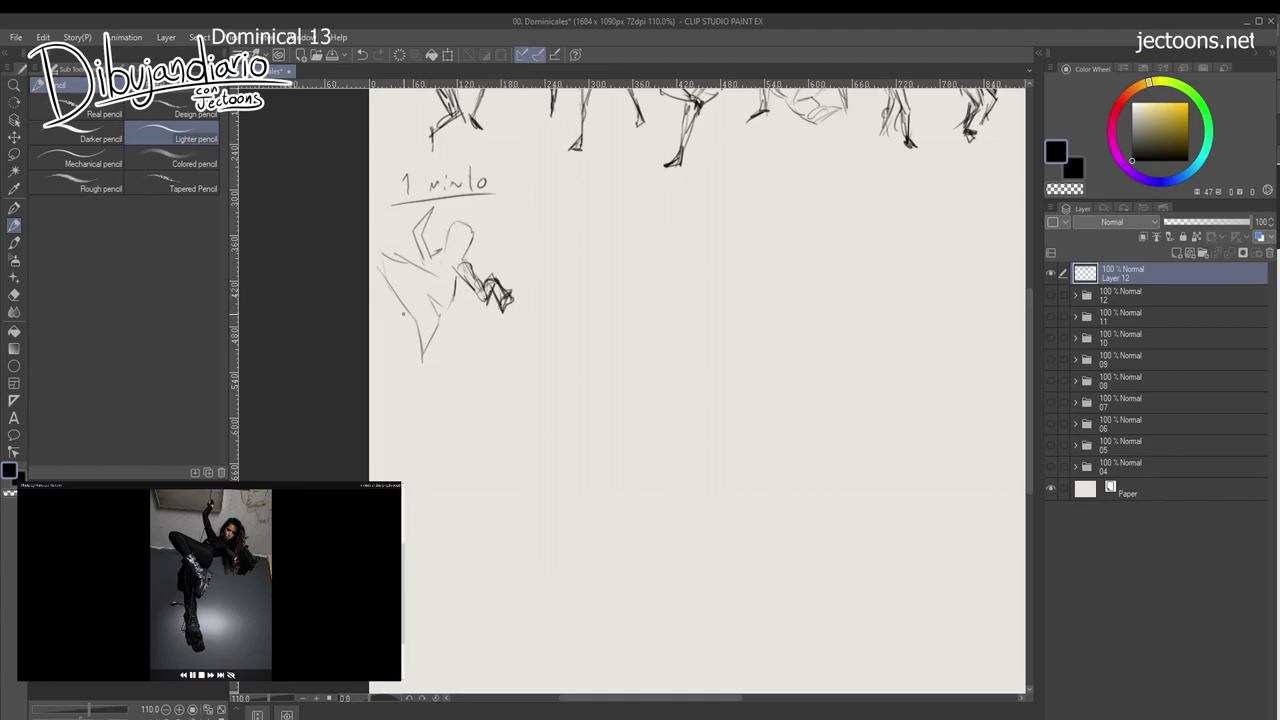
drag(406, 314, 400, 368)
mouse_move(404, 314)
mouse_down()
mouse_move(408, 390)
mouse_move(428, 402)
mouse_up()
drag(400, 374, 424, 418)
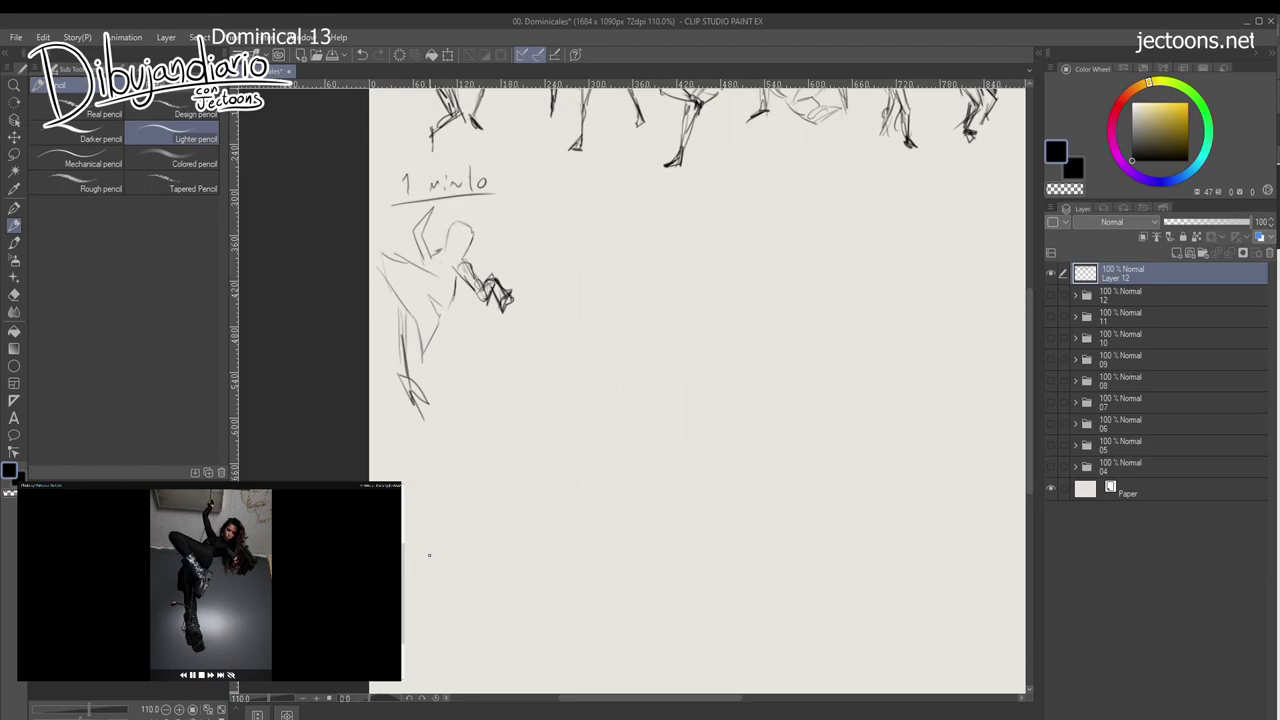
drag(402, 298, 428, 414)
mouse_move(446, 220)
mouse_down()
mouse_move(478, 220)
mouse_move(482, 250)
mouse_move(426, 228)
mouse_move(418, 204)
mouse_move(426, 264)
mouse_up()
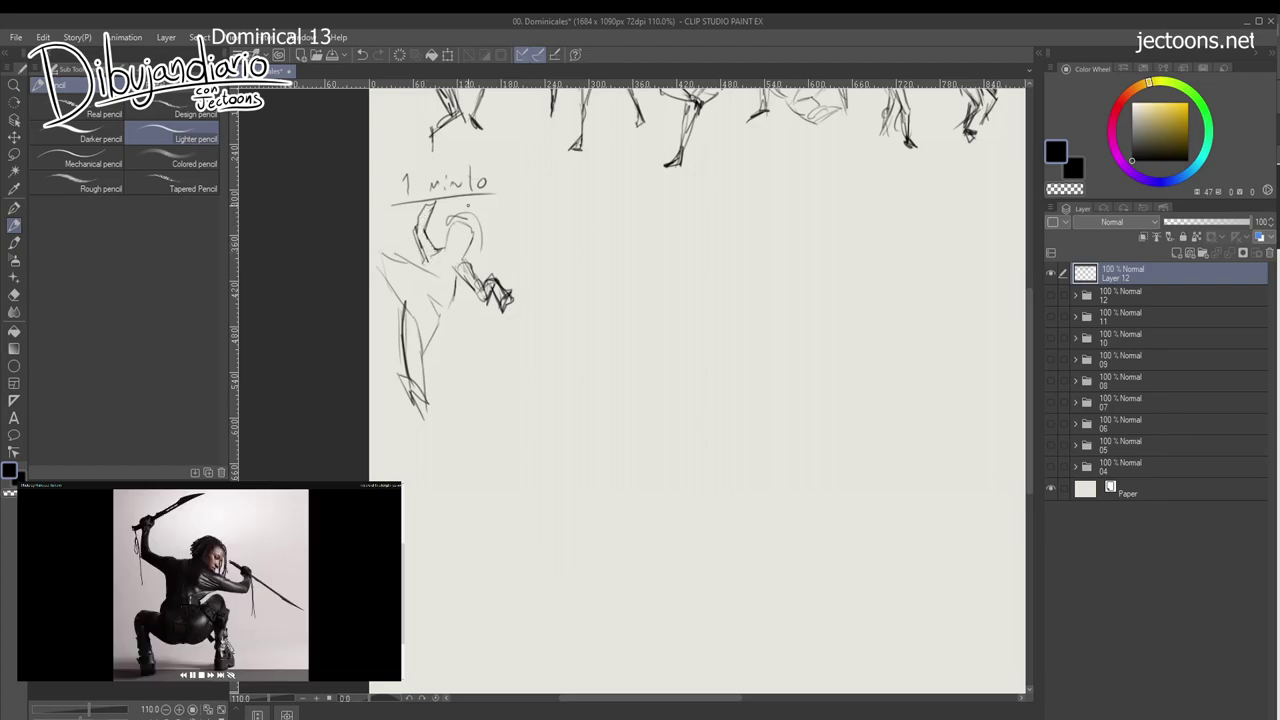
drag(450, 216, 483, 246)
Rough in the squatting sword fighter's head, torso, outstretched arms and bent legs, right of the suspended figure.
mouse_move(556, 417)
mouse_down()
mouse_move(450, 378)
mouse_move(437, 351)
mouse_up()
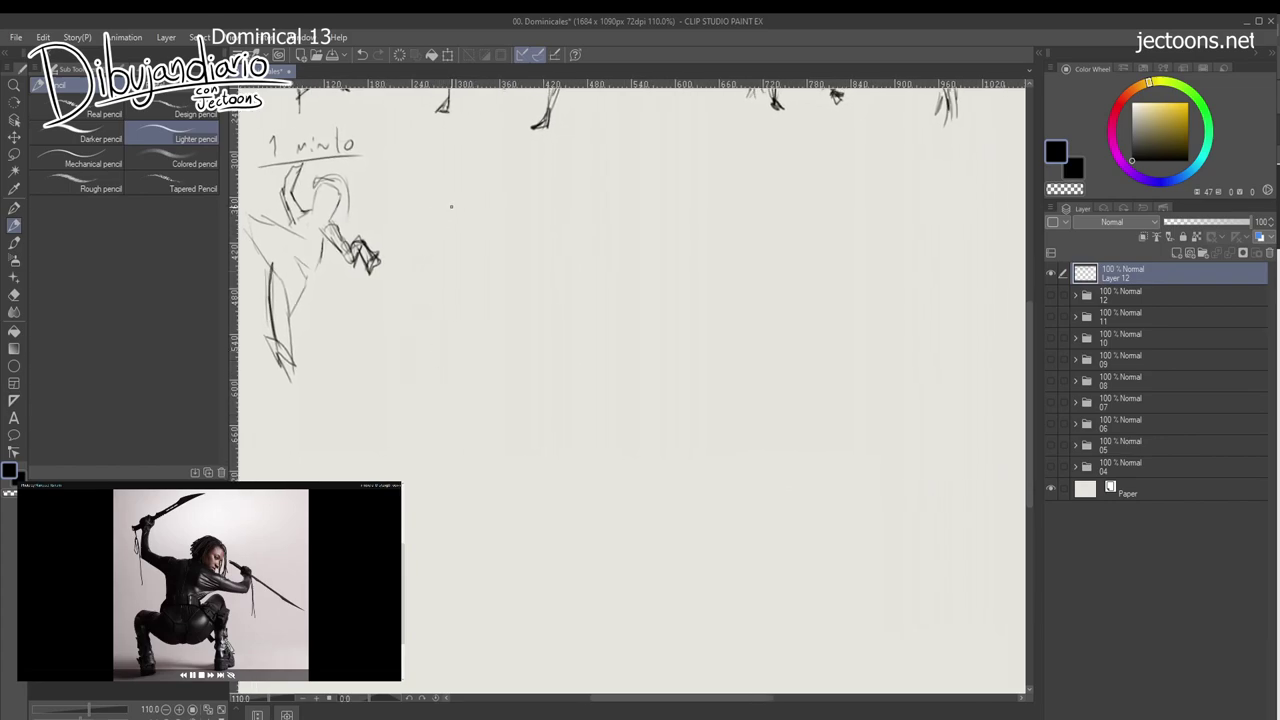
mouse_move(445, 206)
mouse_down()
mouse_move(471, 184)
mouse_move(472, 212)
mouse_move(412, 210)
mouse_move(410, 178)
mouse_move(405, 208)
mouse_move(418, 226)
mouse_move(436, 218)
mouse_move(426, 268)
mouse_move(393, 292)
mouse_move(402, 316)
mouse_move(470, 304)
mouse_move(518, 255)
mouse_move(521, 313)
mouse_move(498, 316)
mouse_up()
mouse_move(520, 272)
mouse_down()
mouse_move(500, 322)
mouse_move(527, 324)
mouse_move(493, 331)
mouse_up()
mouse_move(483, 260)
mouse_down()
mouse_move(487, 234)
mouse_move(532, 229)
mouse_move(534, 206)
mouse_move(540, 224)
mouse_up()
drag(536, 222, 482, 236)
drag(483, 234, 486, 268)
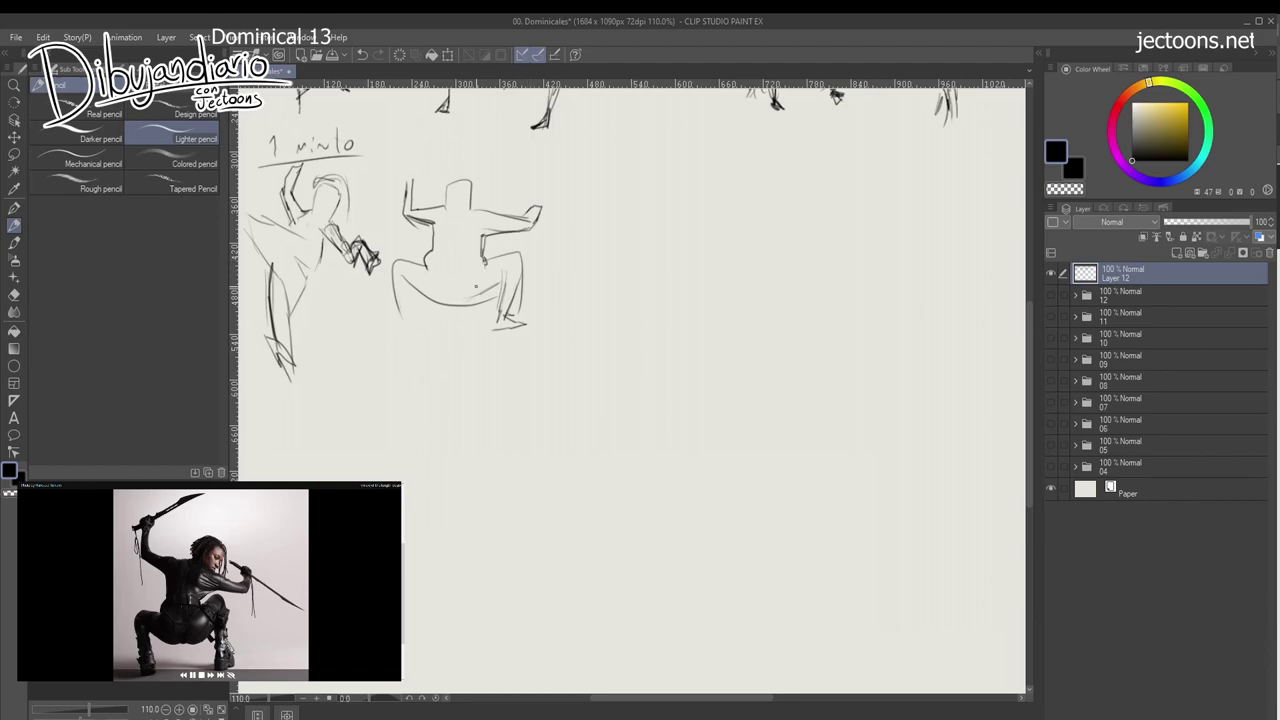
Complete the squatting fighter's lower legs and feet, refine the head, and add the hands holding two swords.
drag(414, 285, 416, 320)
drag(398, 303, 420, 332)
drag(480, 302, 513, 277)
mouse_move(447, 208)
mouse_down()
mouse_move(448, 194)
mouse_move(460, 211)
mouse_move(472, 192)
mouse_move(452, 184)
mouse_move(476, 173)
mouse_move(488, 201)
mouse_move(486, 179)
mouse_move(437, 208)
mouse_up()
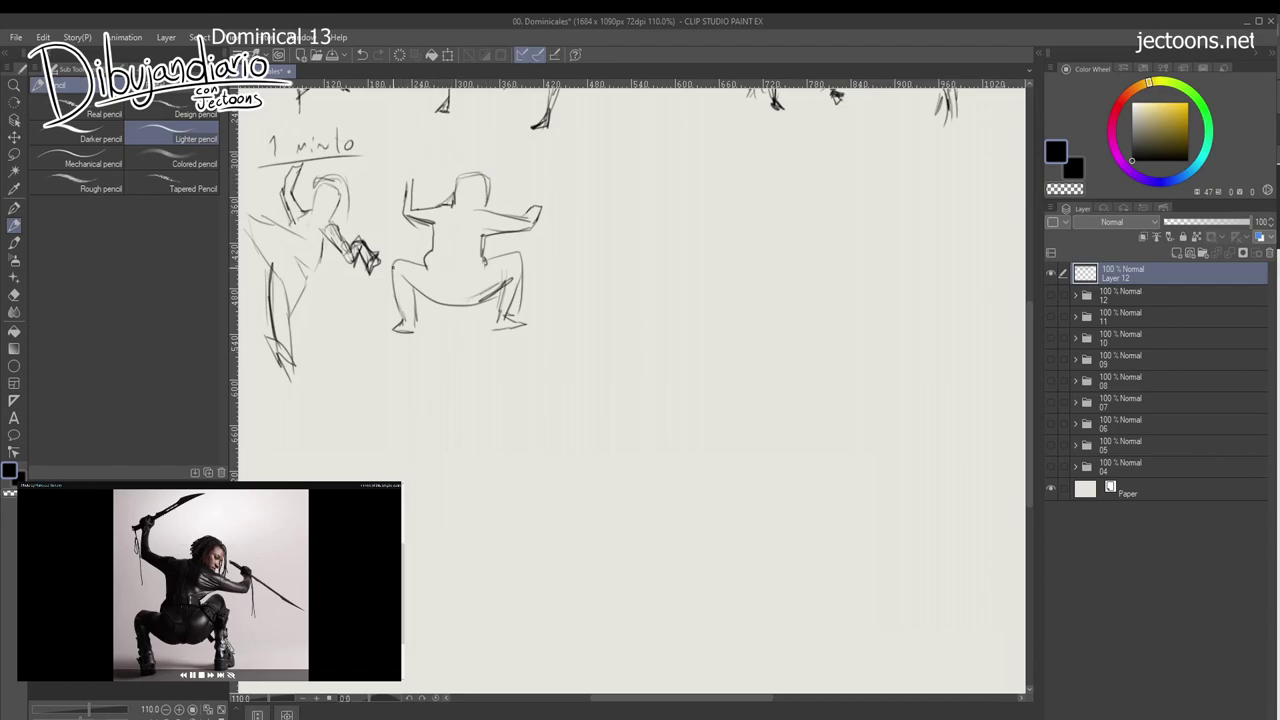
mouse_move(540, 207)
mouse_down()
mouse_move(536, 196)
mouse_move(544, 210)
mouse_up()
drag(542, 208, 562, 222)
mouse_move(414, 186)
mouse_down()
mouse_move(420, 174)
mouse_move(402, 184)
mouse_move(444, 150)
mouse_up()
Sketch the ballerina's head, torso, bent near arm, flared tutu and striding legs, right of the squatting fighter.
drag(571, 343, 450, 332)
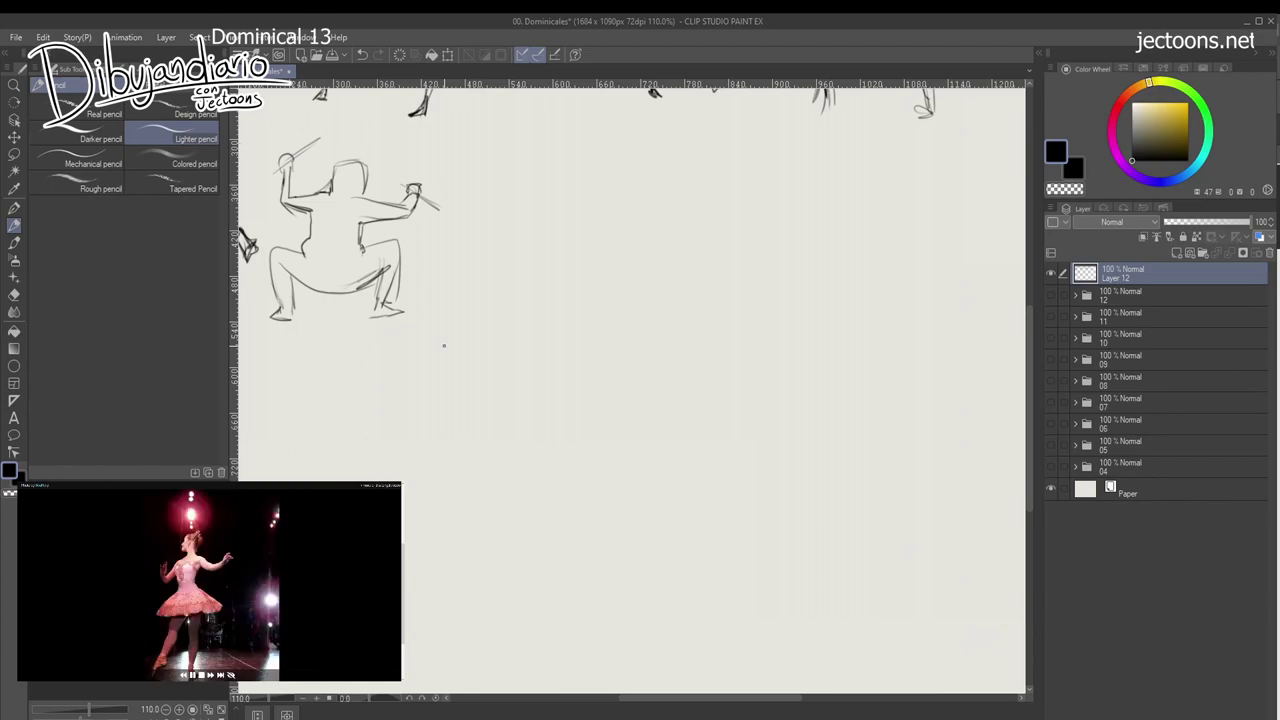
drag(519, 431, 502, 413)
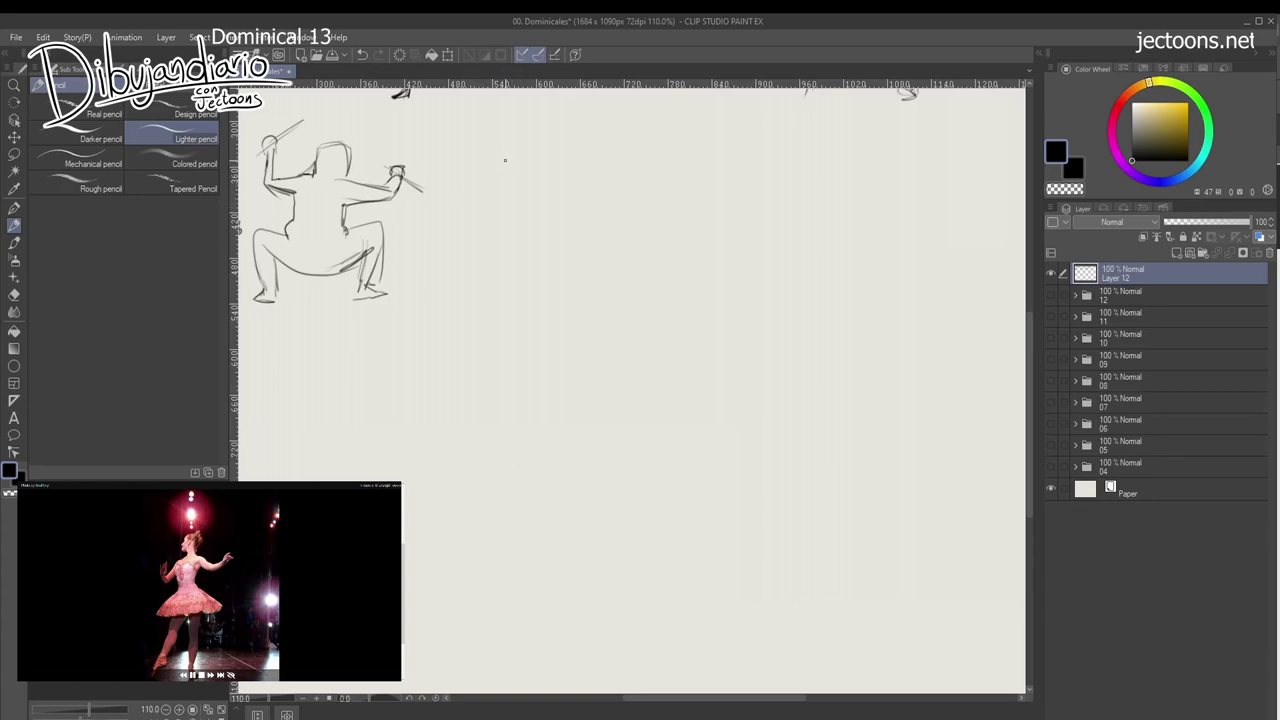
mouse_move(531, 133)
mouse_down()
mouse_move(507, 170)
mouse_move(546, 148)
mouse_move(536, 178)
mouse_move(475, 221)
mouse_up()
drag(482, 167, 476, 190)
mouse_move(468, 190)
mouse_down()
mouse_move(559, 176)
mouse_move(540, 244)
mouse_move(486, 223)
mouse_move(503, 205)
mouse_move(517, 243)
mouse_up()
mouse_move(503, 206)
mouse_down()
mouse_move(513, 238)
mouse_move(466, 288)
mouse_move(585, 281)
mouse_move(552, 281)
mouse_move(477, 322)
mouse_up()
drag(524, 283, 436, 380)
drag(470, 330, 432, 387)
drag(485, 328, 429, 389)
mouse_move(525, 290)
mouse_down()
mouse_move(548, 336)
mouse_move(528, 356)
mouse_move(528, 406)
mouse_up()
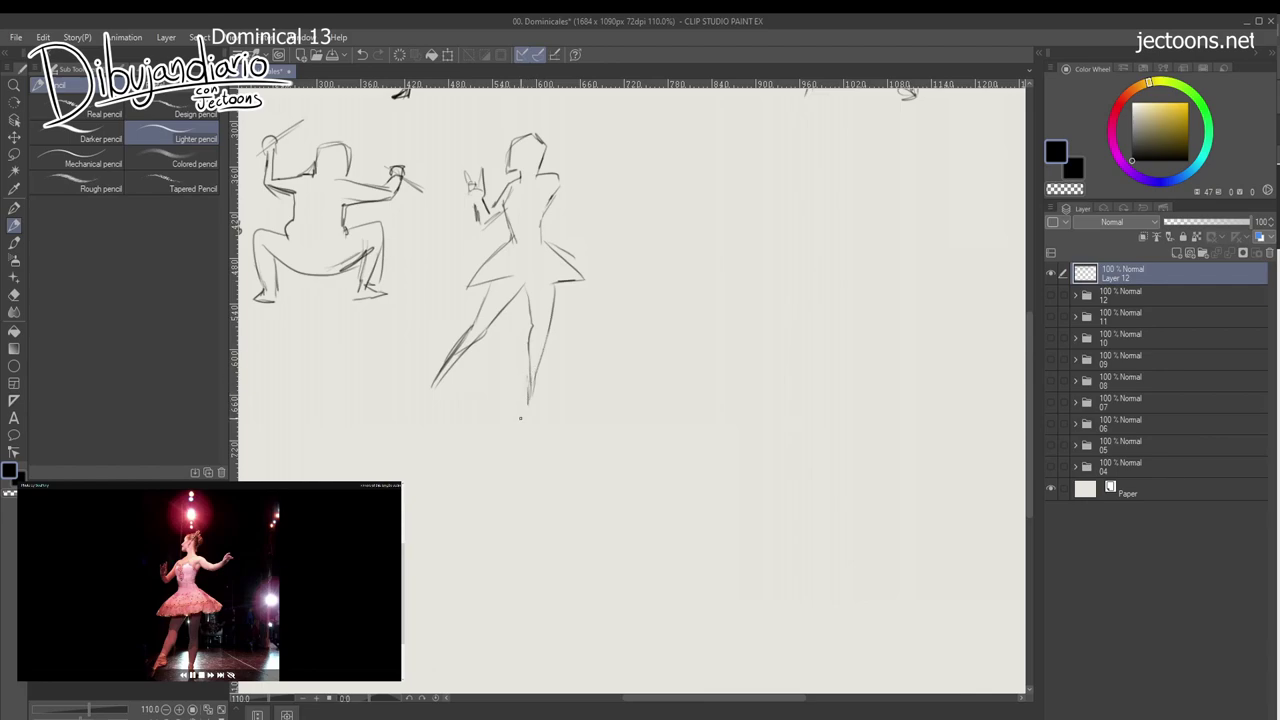
Add the ballerina's outstretched arm with its hand, and shape the pointed foot of the extended leg.
mouse_move(550, 172)
mouse_down()
mouse_move(578, 208)
mouse_move(622, 172)
mouse_up()
mouse_move(613, 164)
mouse_down()
mouse_move(607, 176)
mouse_move(631, 150)
mouse_move(644, 161)
mouse_up()
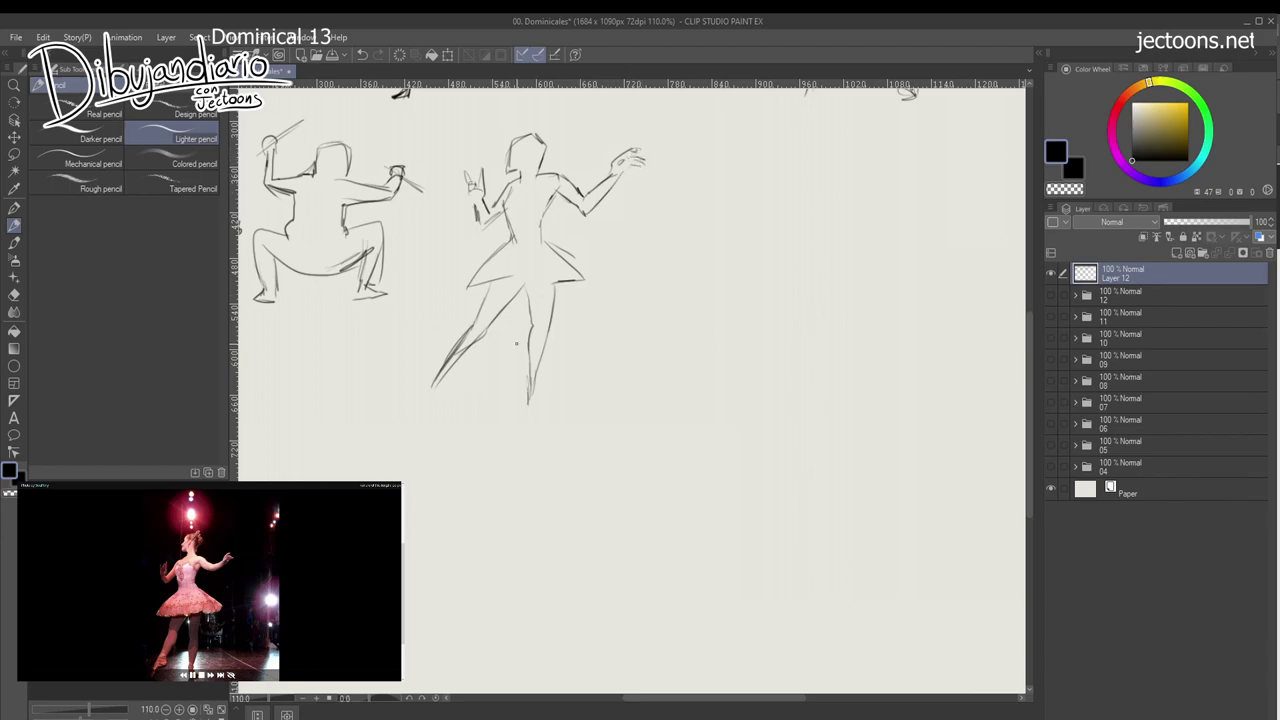
drag(480, 314, 430, 408)
drag(478, 337, 430, 398)
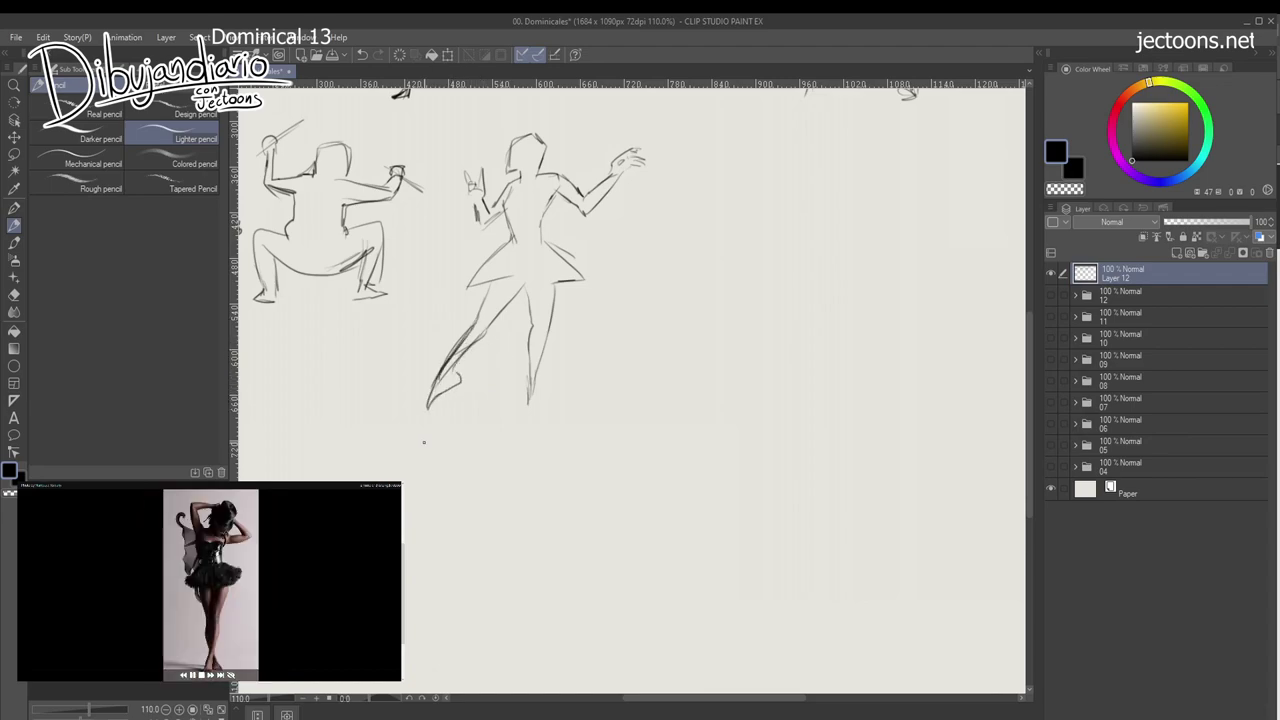
Sketch the standing figure with both arms raised behind the head, including the torso and short skirt, right of the ballerina.
drag(602, 380, 402, 410)
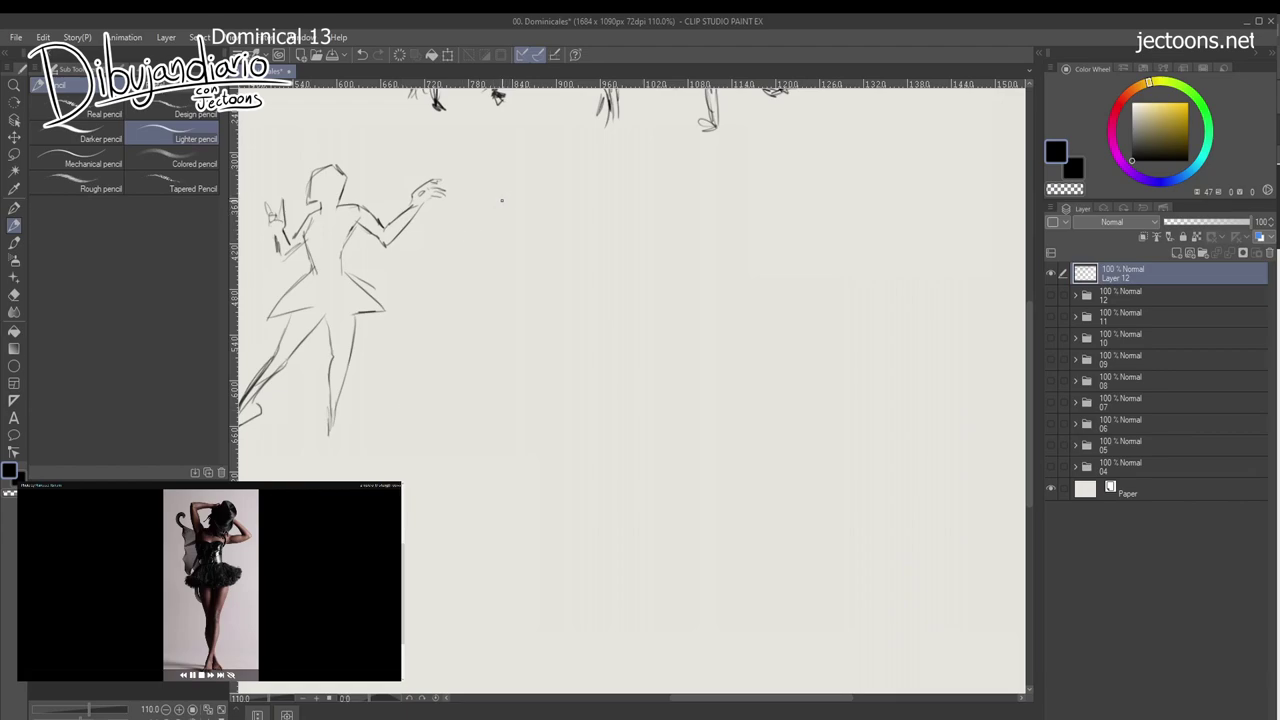
drag(487, 214, 496, 249)
mouse_move(511, 198)
mouse_down()
mouse_move(487, 186)
mouse_move(472, 244)
mouse_up()
drag(472, 246, 495, 330)
mouse_move(492, 240)
mouse_down()
mouse_move(580, 186)
mouse_move(584, 200)
mouse_move(566, 181)
mouse_move(568, 213)
mouse_move(595, 248)
mouse_move(546, 246)
mouse_up()
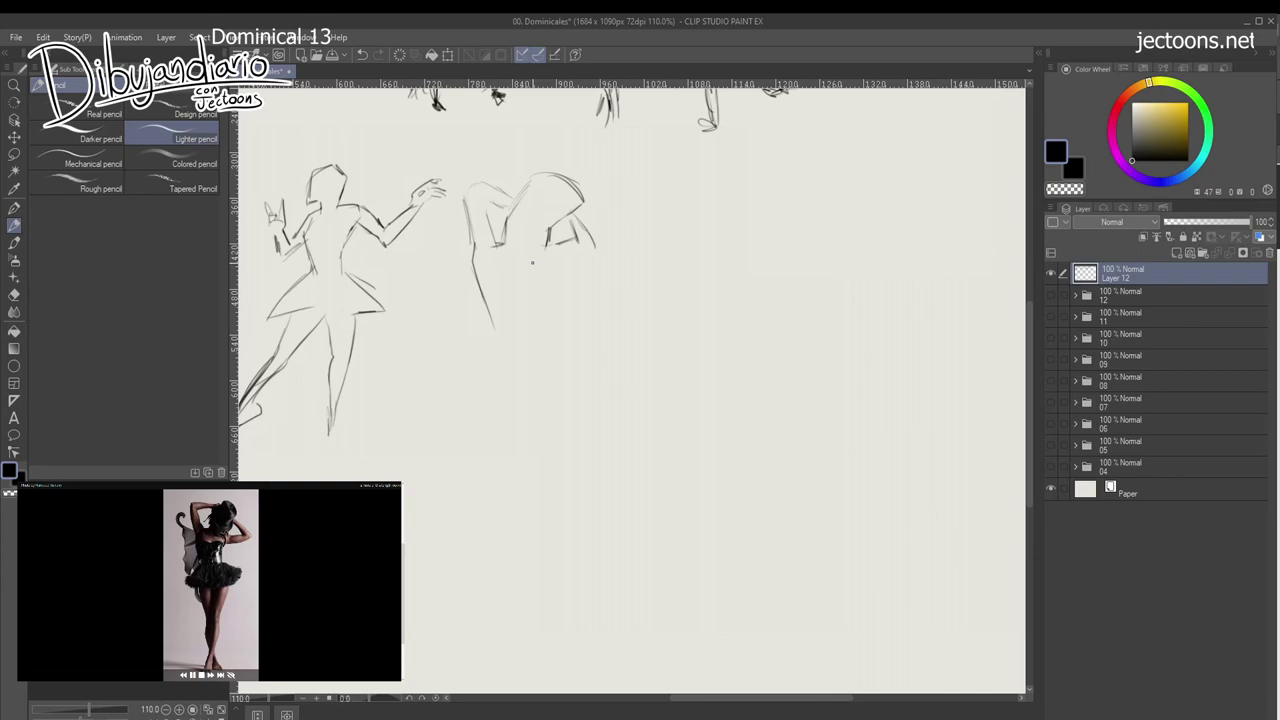
mouse_move(592, 234)
mouse_down()
mouse_move(540, 264)
mouse_move(534, 312)
mouse_move(451, 354)
mouse_move(512, 378)
mouse_move(570, 357)
mouse_up()
mouse_move(536, 312)
mouse_down()
mouse_move(584, 342)
mouse_move(548, 370)
mouse_move(550, 320)
mouse_up()
drag(486, 368, 504, 432)
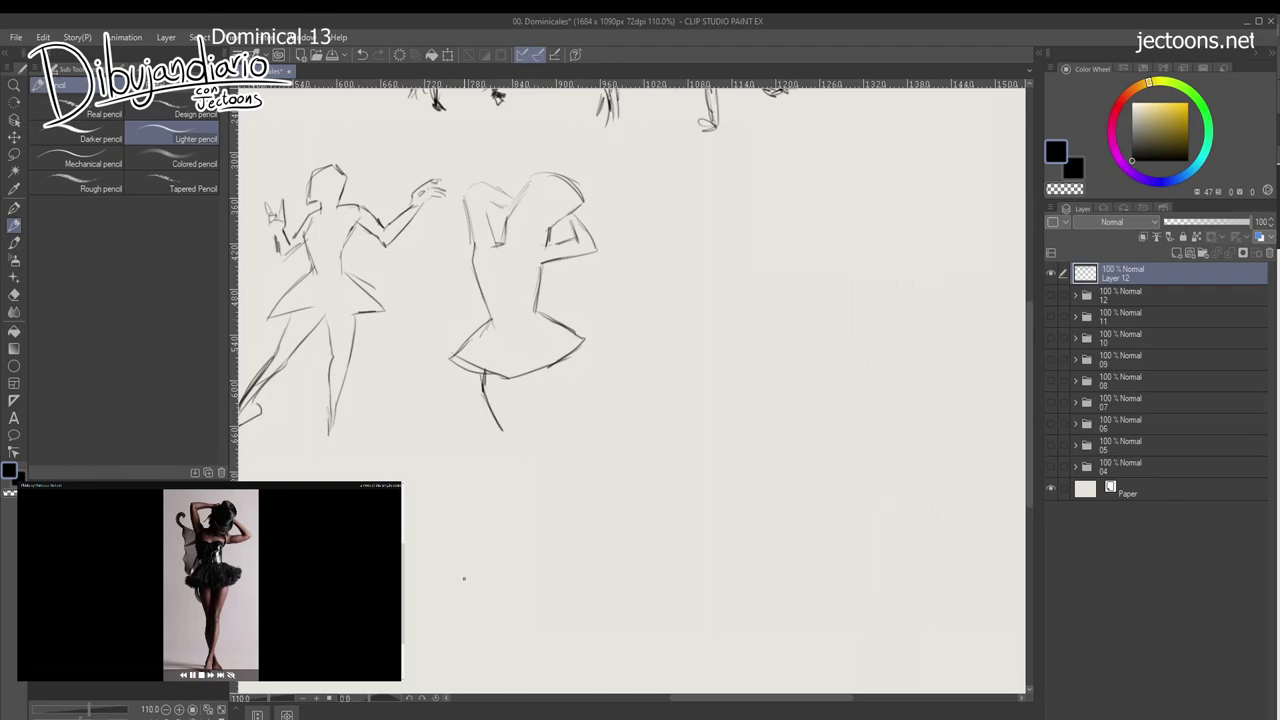
Draw the standing figure's crossed legs and feet, and add the wavy wing outline beside the back.
drag(560, 362, 542, 437)
drag(560, 364, 516, 518)
drag(542, 432, 505, 540)
mouse_move(506, 442)
mouse_down()
mouse_move(478, 555)
mouse_move(478, 567)
mouse_move(499, 566)
mouse_up()
drag(518, 512, 534, 560)
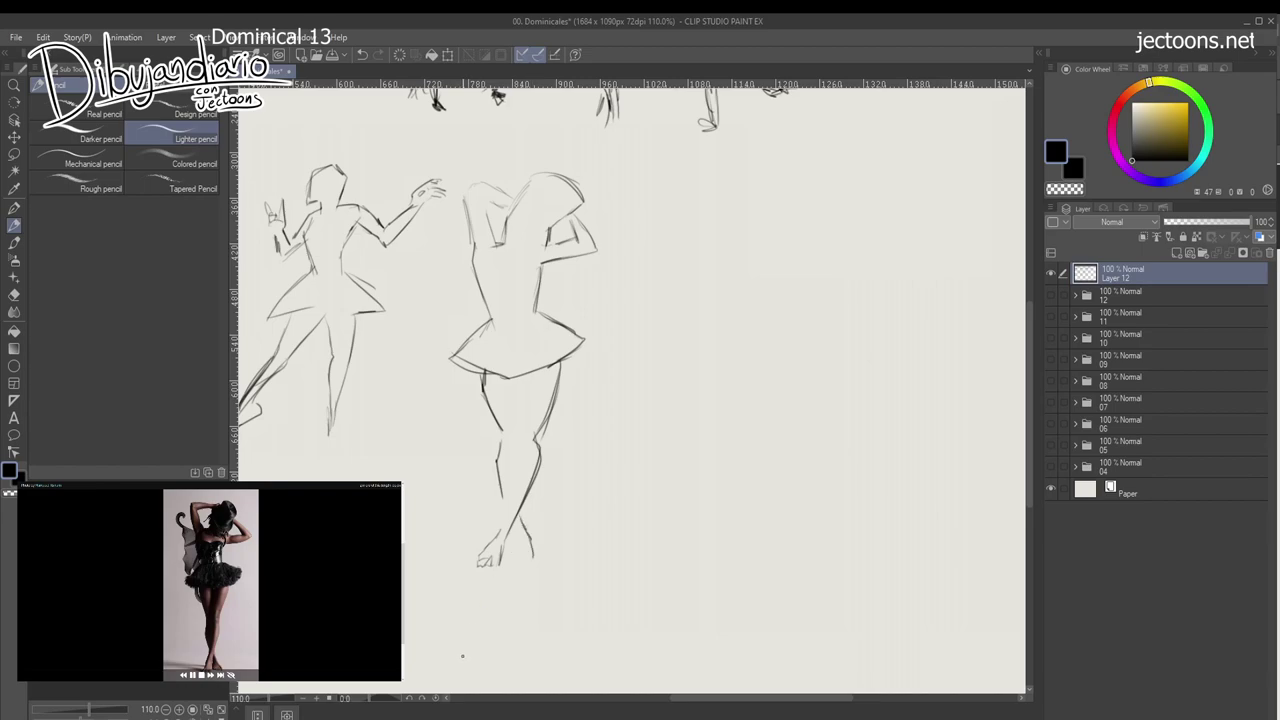
mouse_move(460, 225)
mouse_down()
mouse_move(443, 322)
mouse_move(454, 336)
mouse_move(486, 318)
mouse_up()
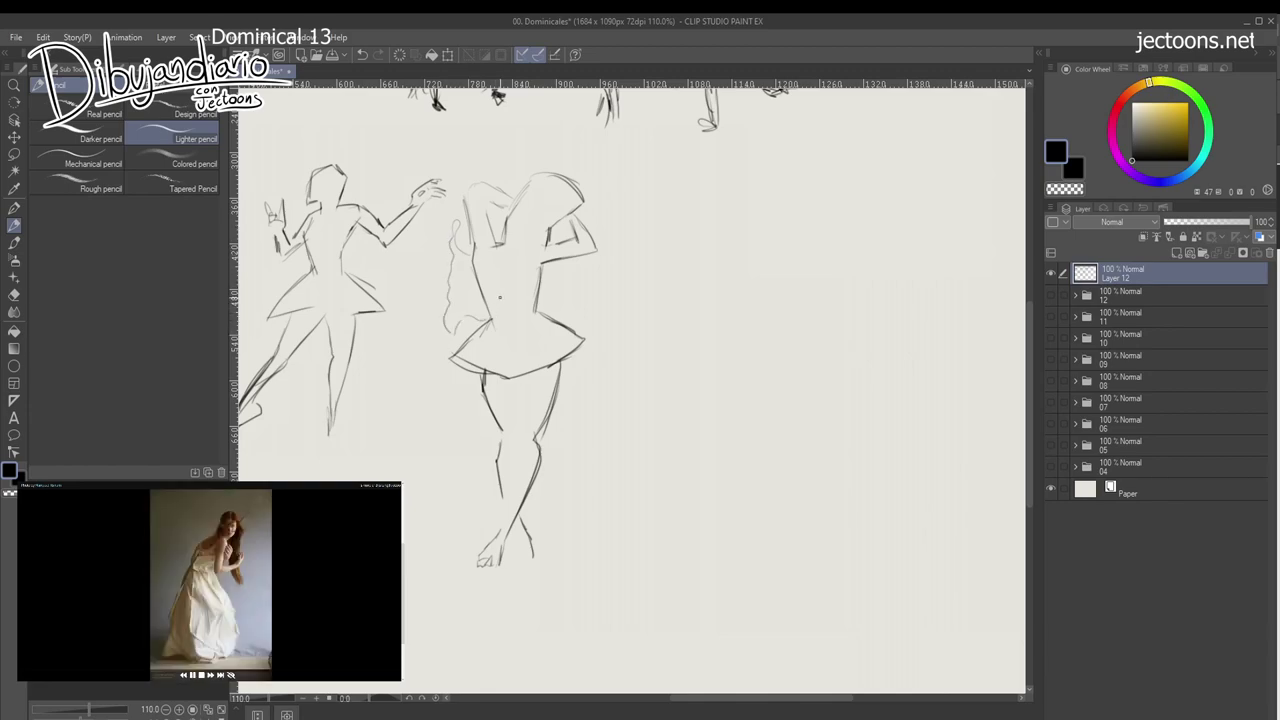
Sketch the woman leaning forward in a long gown with hands raised to the chest, right of the winged figure.
drag(611, 467, 467, 447)
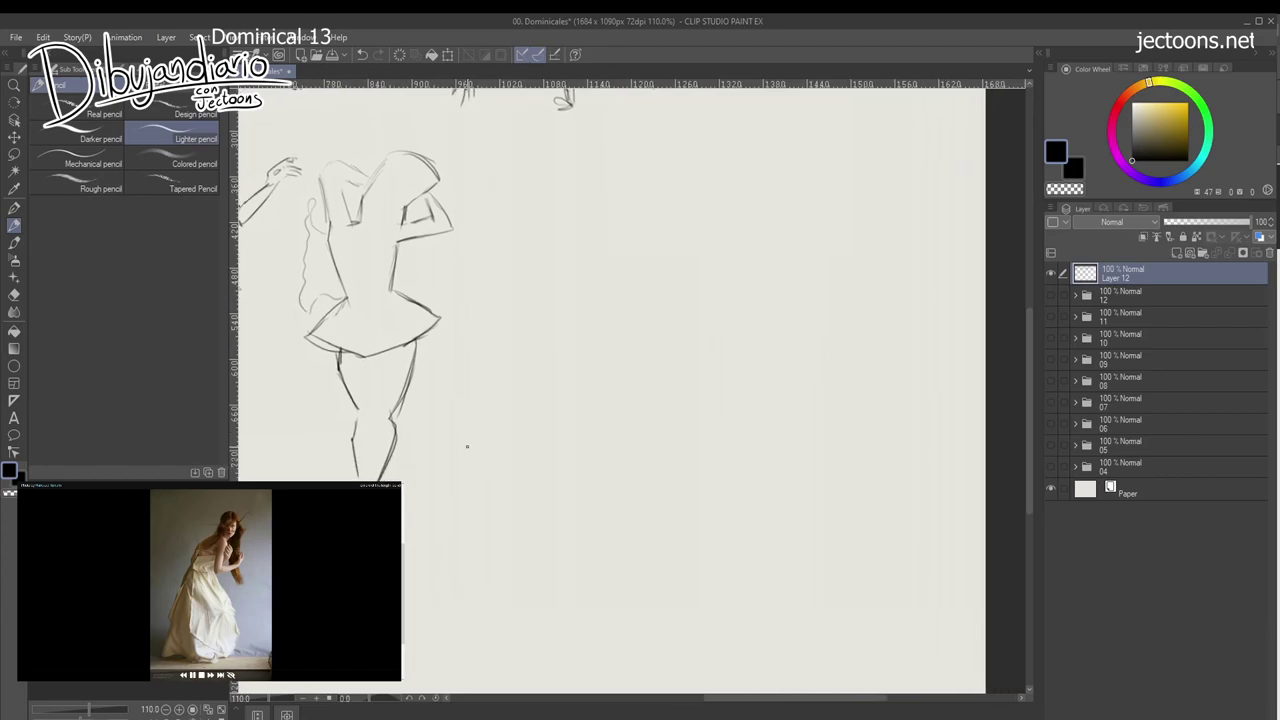
mouse_move(513, 215)
mouse_down()
mouse_move(533, 180)
mouse_move(518, 184)
mouse_move(544, 211)
mouse_move(550, 188)
mouse_move(528, 220)
mouse_move(541, 228)
mouse_move(542, 180)
mouse_move(514, 222)
mouse_up()
drag(510, 216, 471, 275)
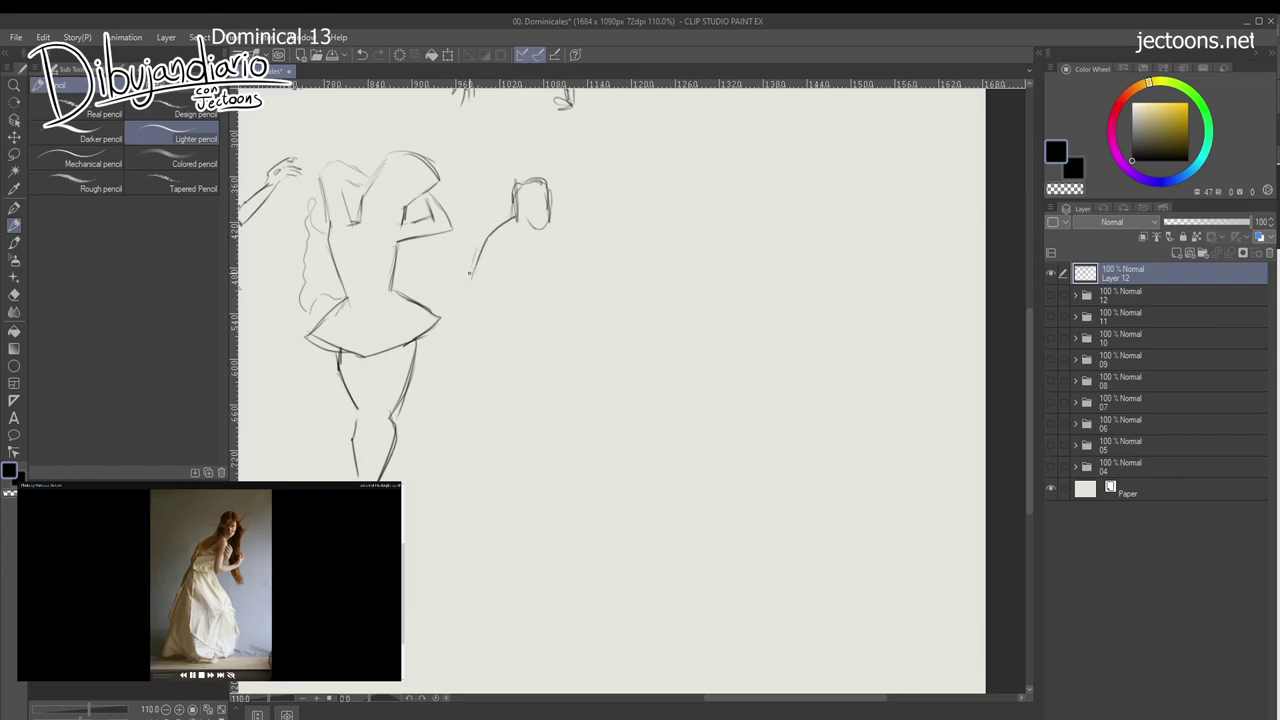
mouse_move(531, 226)
mouse_down()
mouse_move(522, 277)
mouse_move(545, 251)
mouse_move(520, 287)
mouse_move(558, 270)
mouse_move(516, 306)
mouse_move(565, 277)
mouse_move(566, 234)
mouse_up()
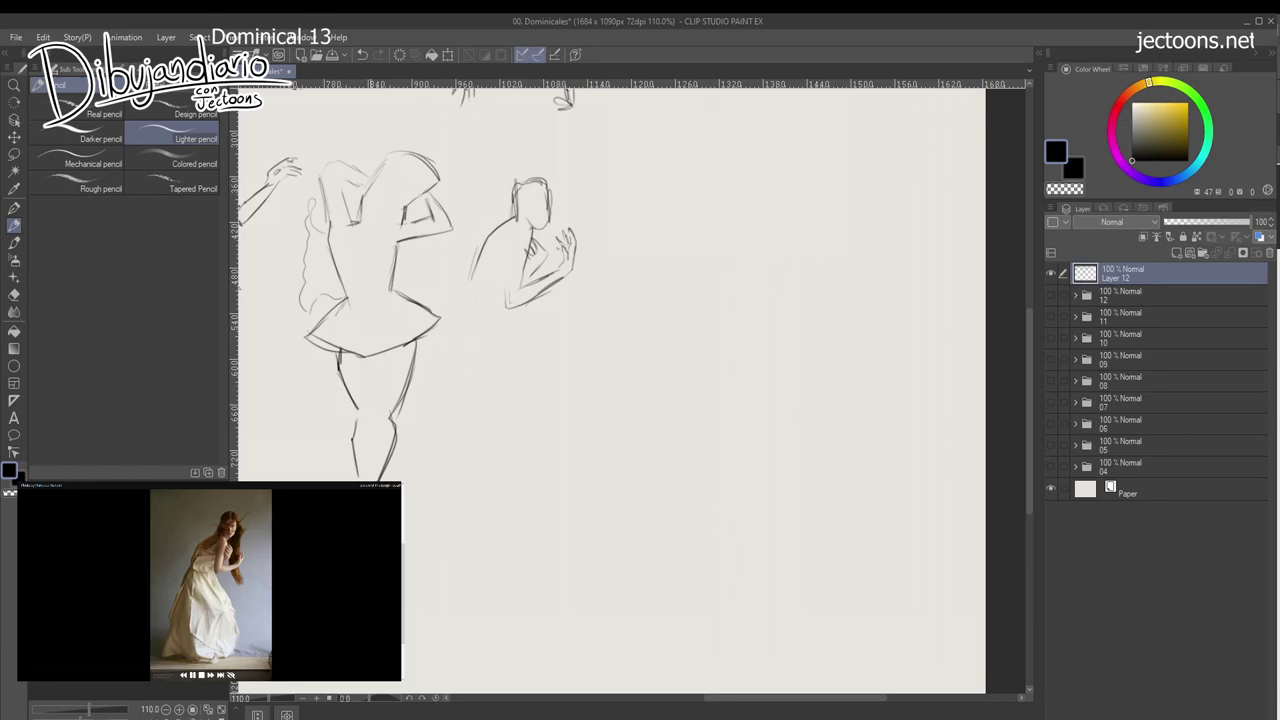
mouse_move(478, 252)
mouse_down()
mouse_move(462, 325)
mouse_move(438, 345)
mouse_move(416, 460)
mouse_move(455, 449)
mouse_move(516, 465)
mouse_up()
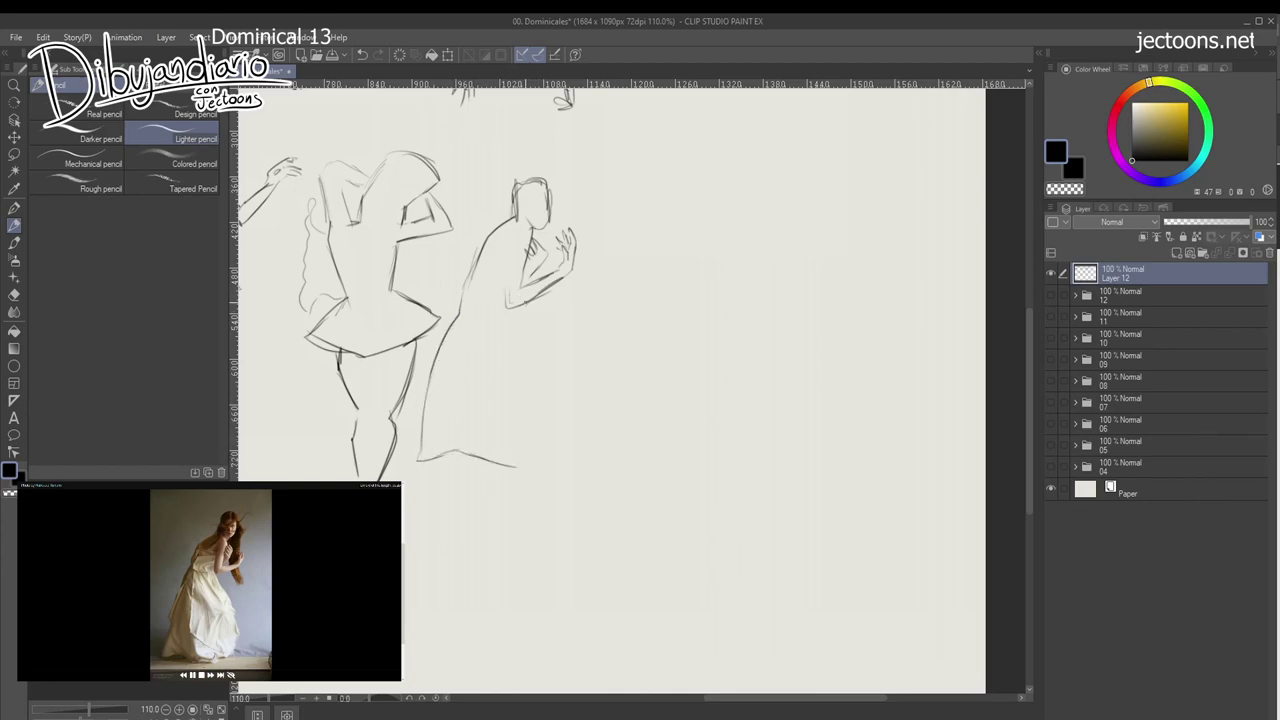
mouse_move(510, 316)
mouse_down()
mouse_move(542, 344)
mouse_move(554, 388)
mouse_move(530, 340)
mouse_move(564, 408)
mouse_up()
mouse_move(548, 360)
mouse_down()
mouse_move(575, 443)
mouse_move(566, 432)
mouse_move(514, 468)
mouse_up()
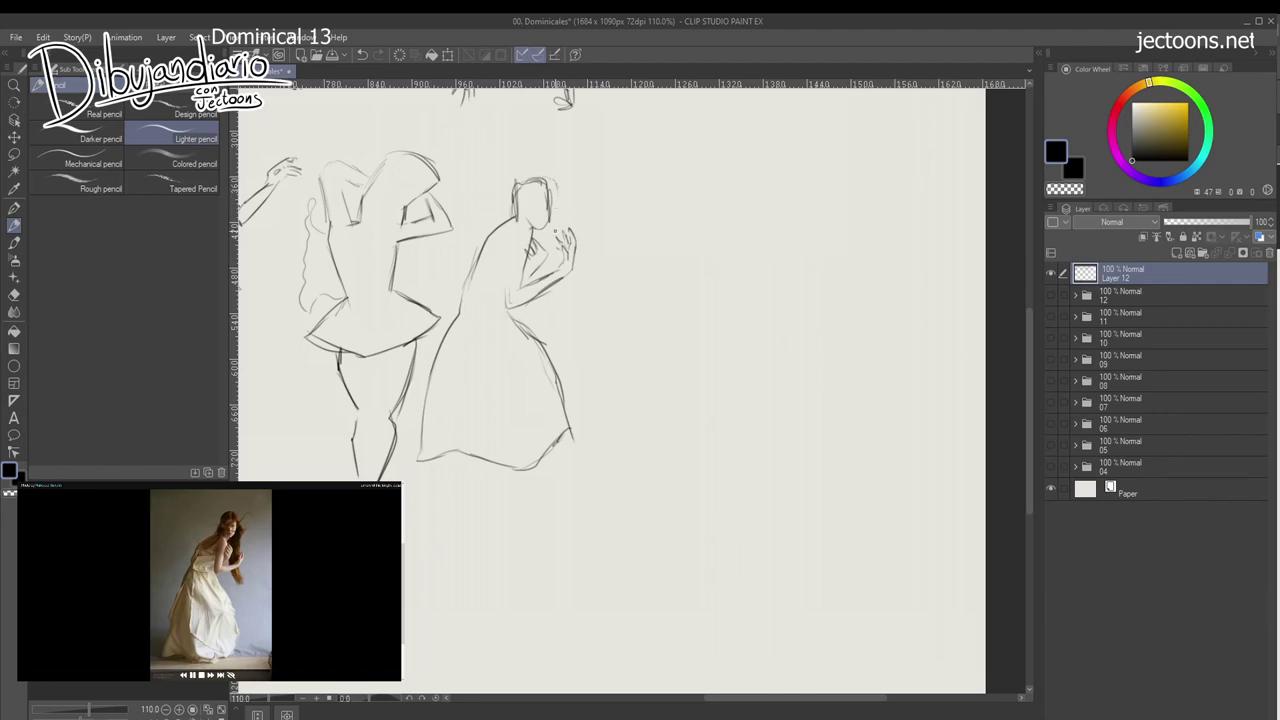
Lasso the gowned figure, tilt it slightly clockwise and shift it away from the winged figure.
key(m)
mouse_move(532, 150)
mouse_down()
mouse_move(500, 164)
mouse_move(414, 428)
mouse_move(575, 492)
mouse_move(580, 180)
mouse_move(535, 150)
mouse_up()
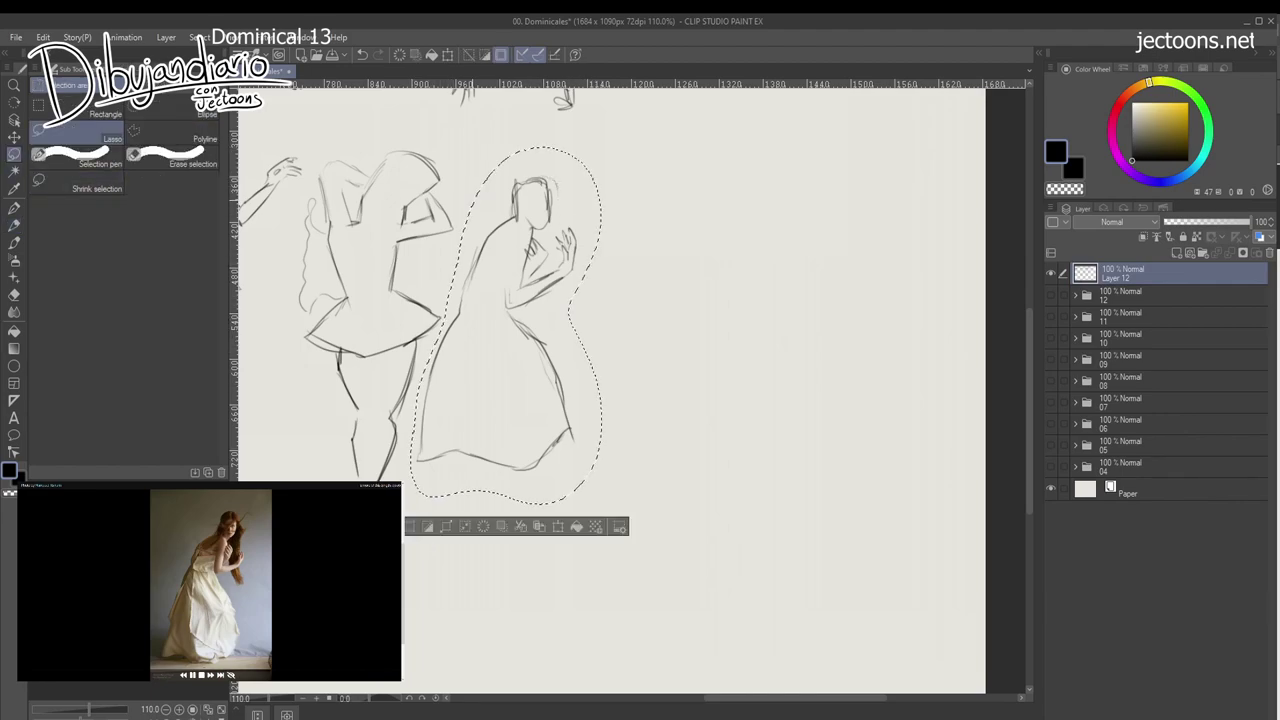
key(k)
key(ctrl+t)
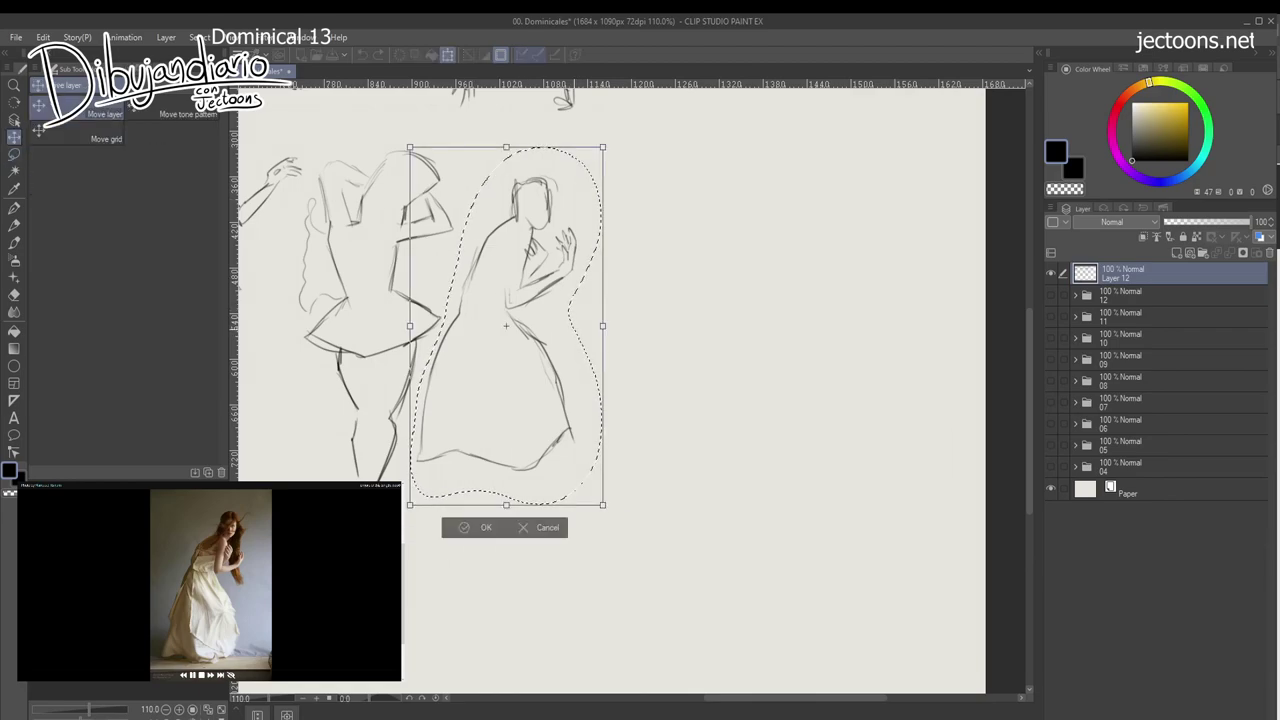
drag(506, 326, 439, 442)
drag(524, 127, 545, 130)
drag(438, 441, 457, 437)
key(Return)
key(ctrl+d)
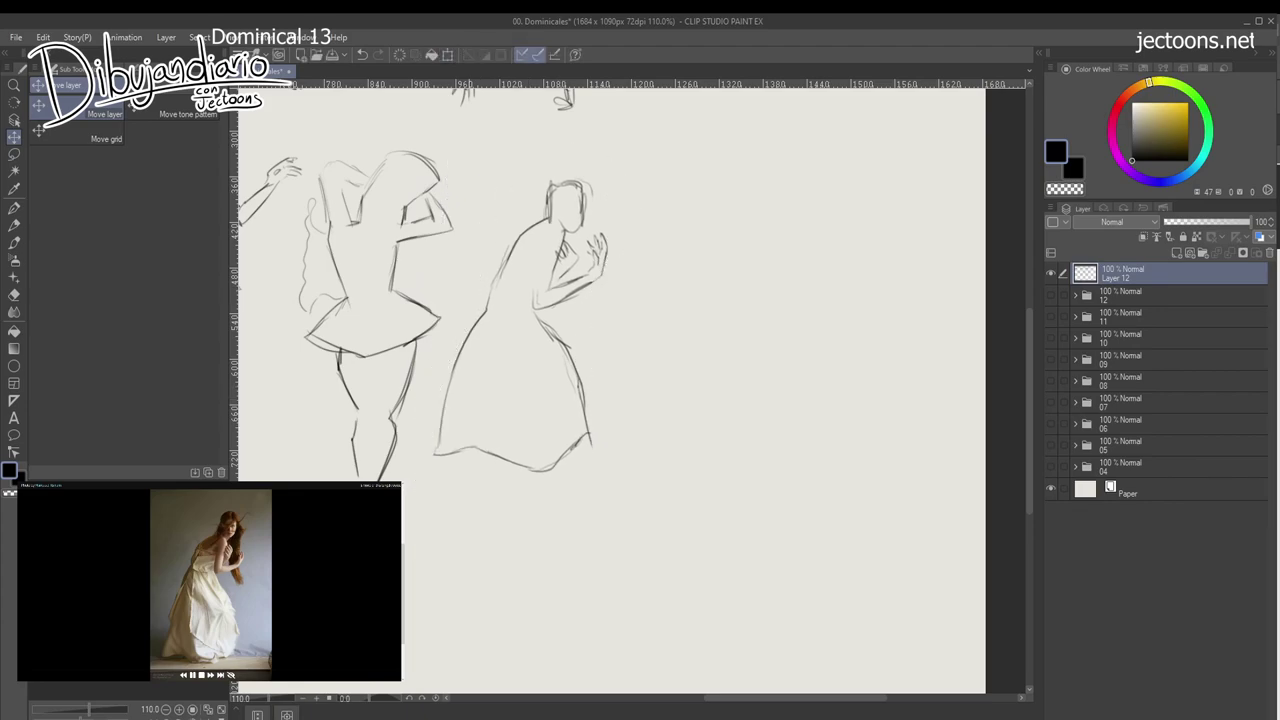
Lasso the ballerina, winged and gowned figures together and scale them down to match the rest of the row.
key(p)
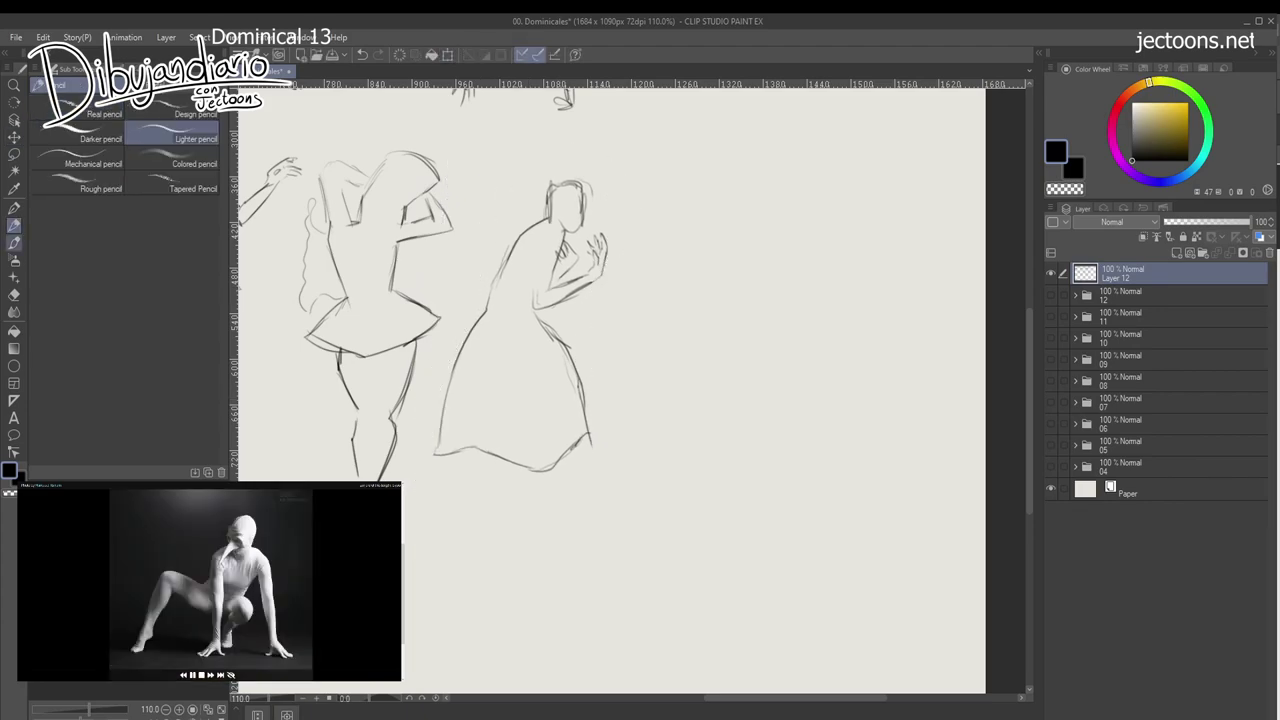
drag(408, 545, 582, 470)
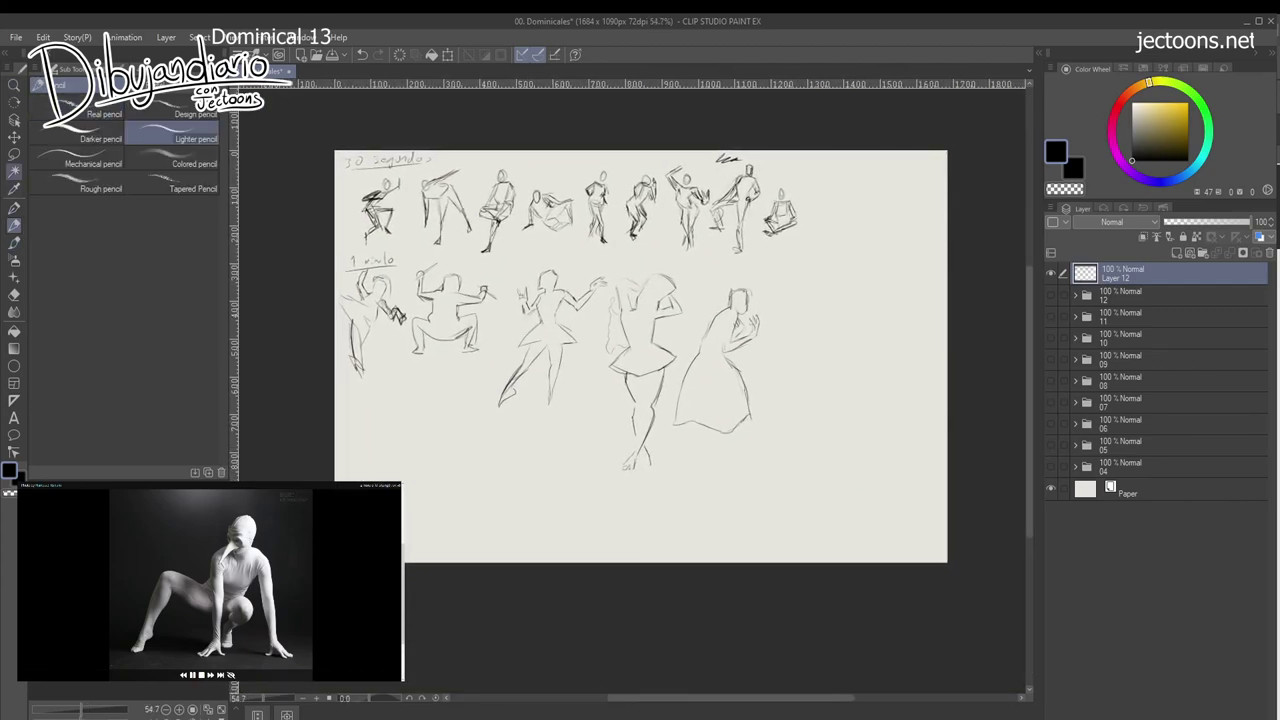
key(m)
mouse_move(546, 258)
mouse_down()
mouse_move(483, 384)
mouse_move(597, 476)
mouse_move(682, 475)
mouse_move(775, 413)
mouse_move(753, 259)
mouse_move(546, 256)
mouse_up()
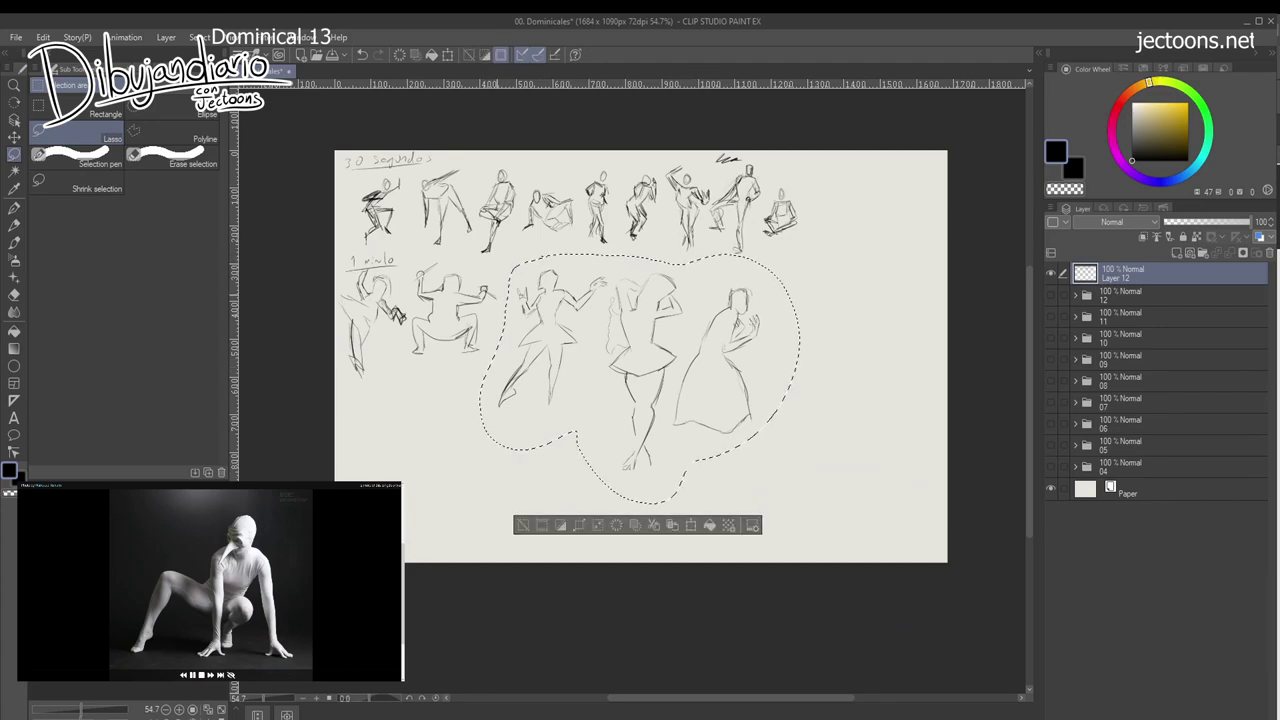
key(ctrl+t)
drag(804, 250, 726, 312)
drag(602, 407, 601, 348)
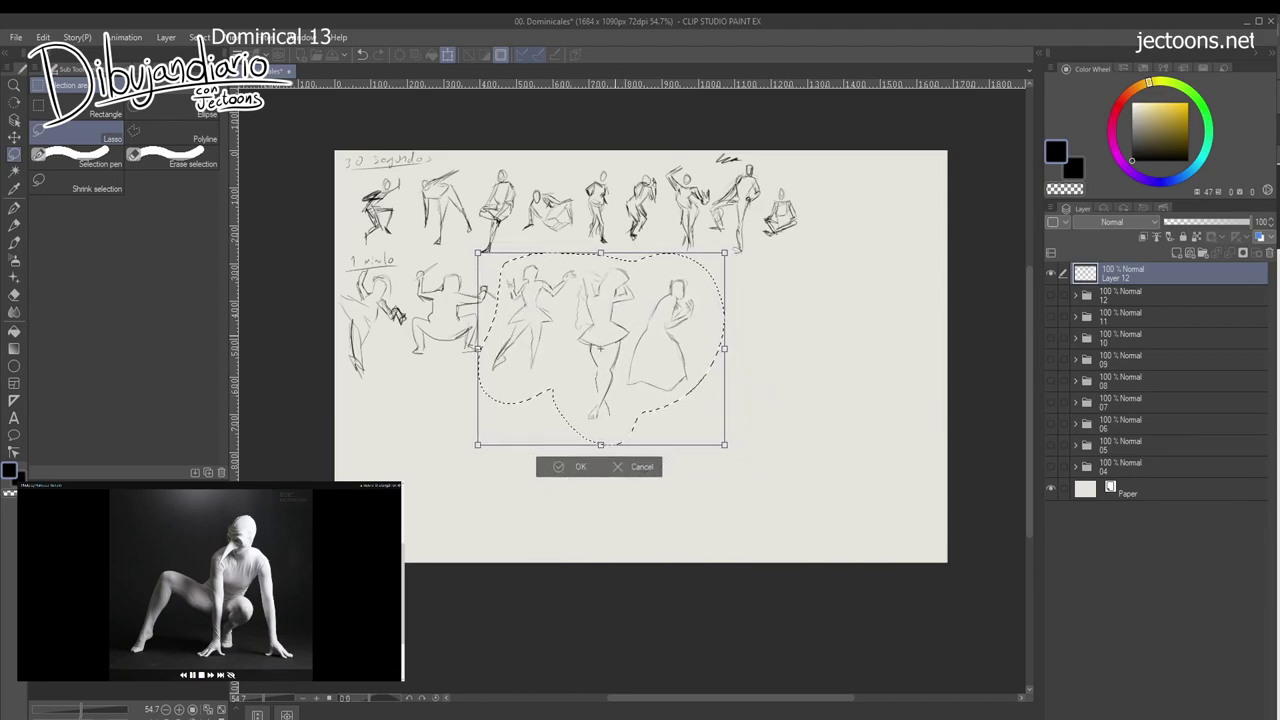
key(Return)
key(ctrl+d)
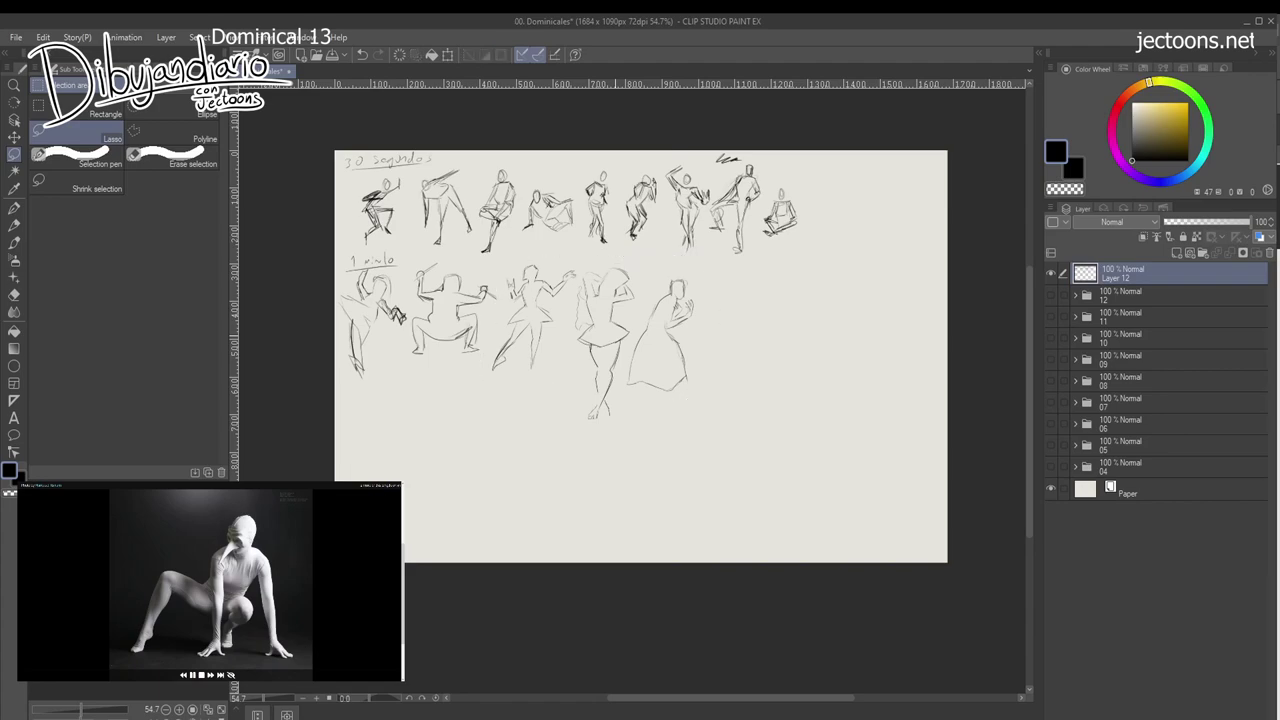
Lasso the winged and gowned figures and shrink them further, placing them just right of the ballerina.
mouse_move(584, 262)
mouse_down()
mouse_move(566, 288)
mouse_move(570, 372)
mouse_move(660, 414)
mouse_move(632, 264)
mouse_move(598, 262)
mouse_up()
key(ctrl+t)
drag(713, 265, 674, 314)
drag(619, 383, 627, 327)
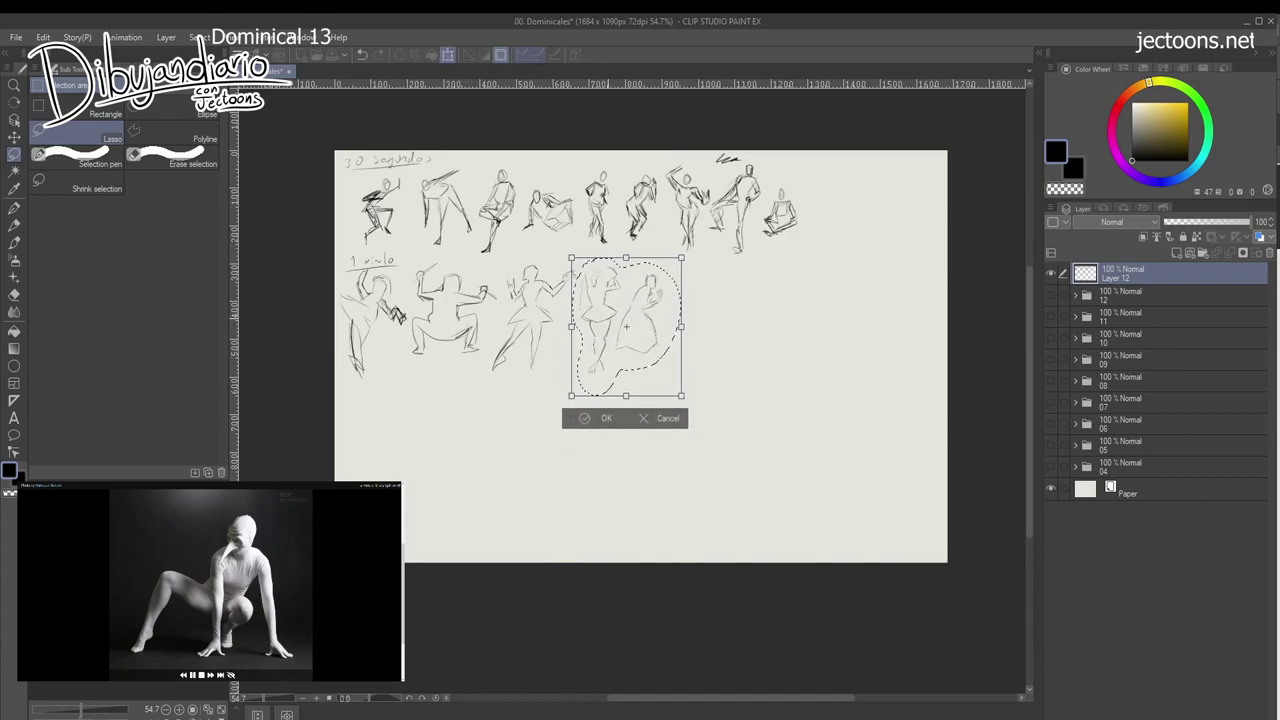
key(Return)
key(ctrl+d)
Handwrite the underlined heading "5 minutos" with the Lighter pencil below the 1-minute row at the canvas's left edge.
key(ctrl+space)
drag(484, 412, 503, 412)
key(space)
drag(860, 270, 525, 310)
key(ctrl+space)
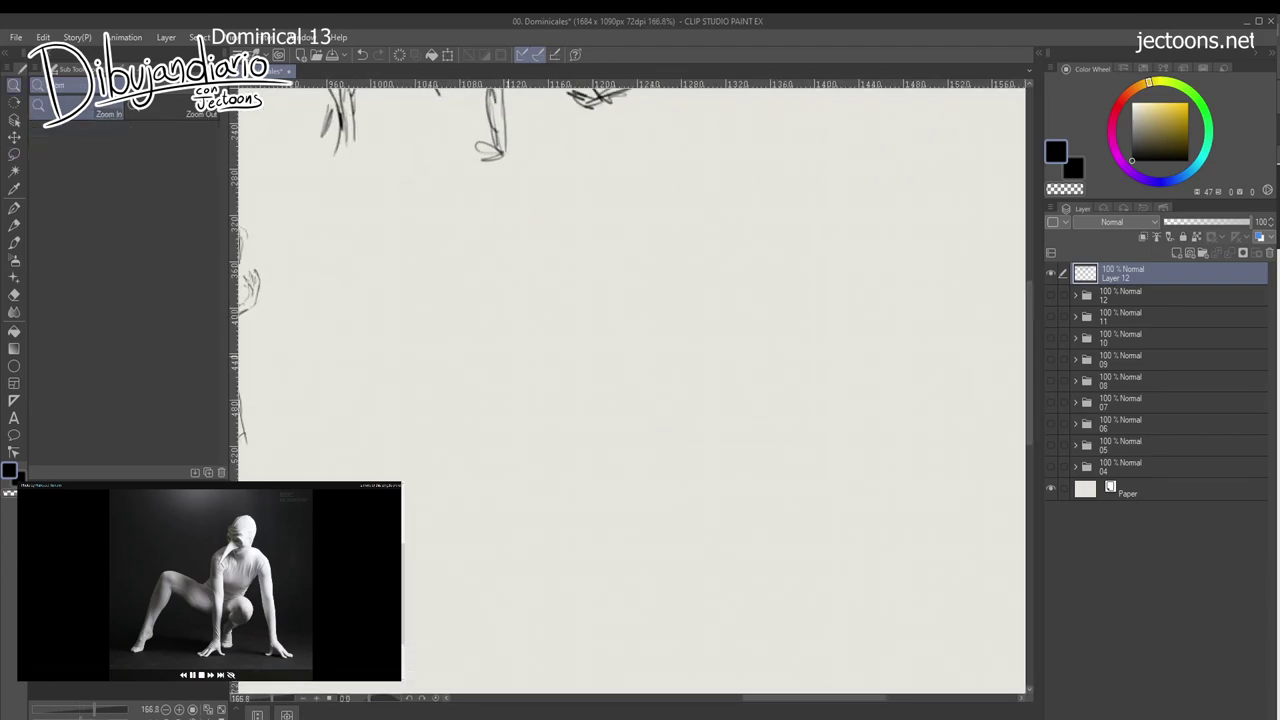
drag(420, 330, 933, 226)
drag(400, 460, 965, 178)
key(p)
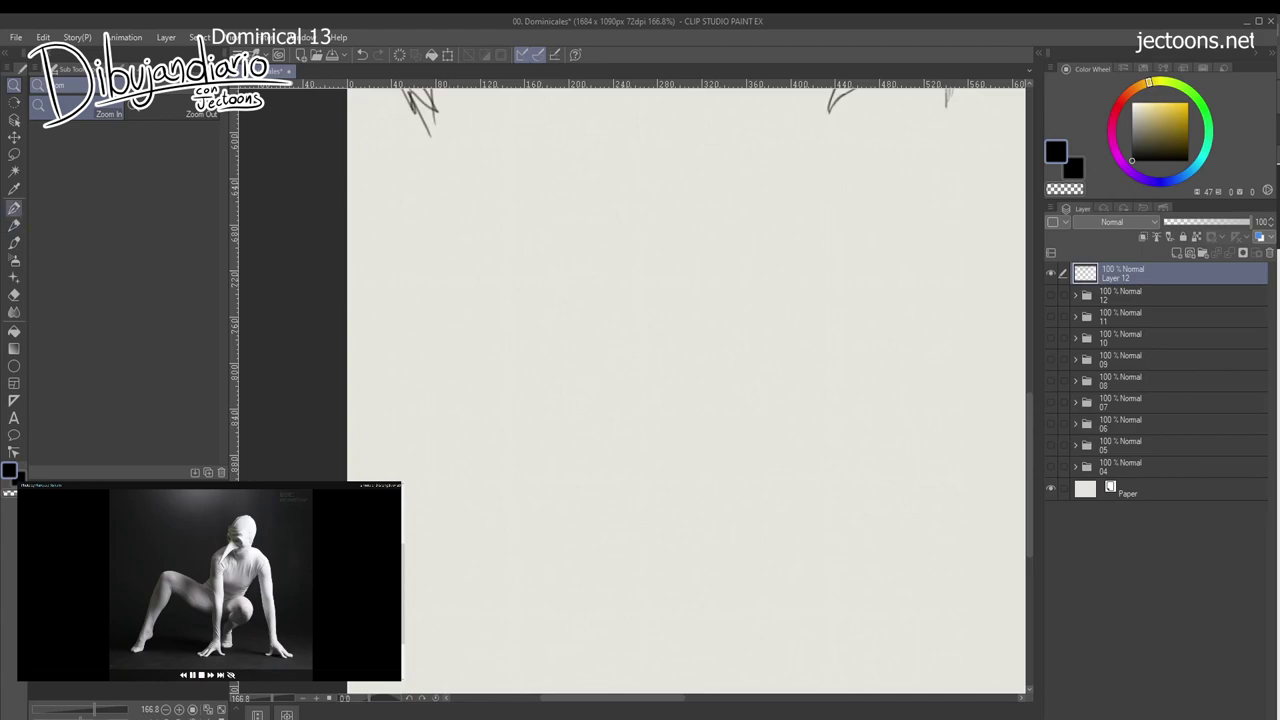
key(p)
mouse_move(396, 174)
mouse_down()
mouse_move(507, 161)
mouse_move(526, 172)
mouse_up()
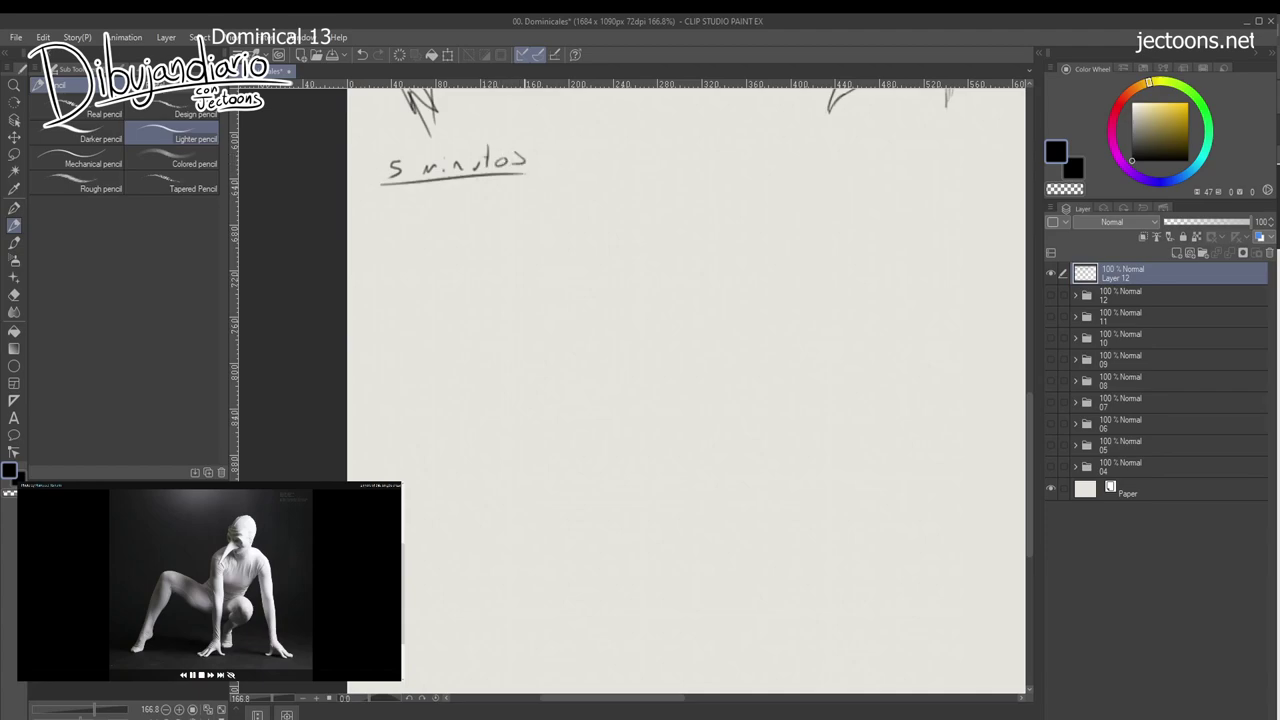
drag(680, 400, 611, 333)
drag(452, 417, 483, 438)
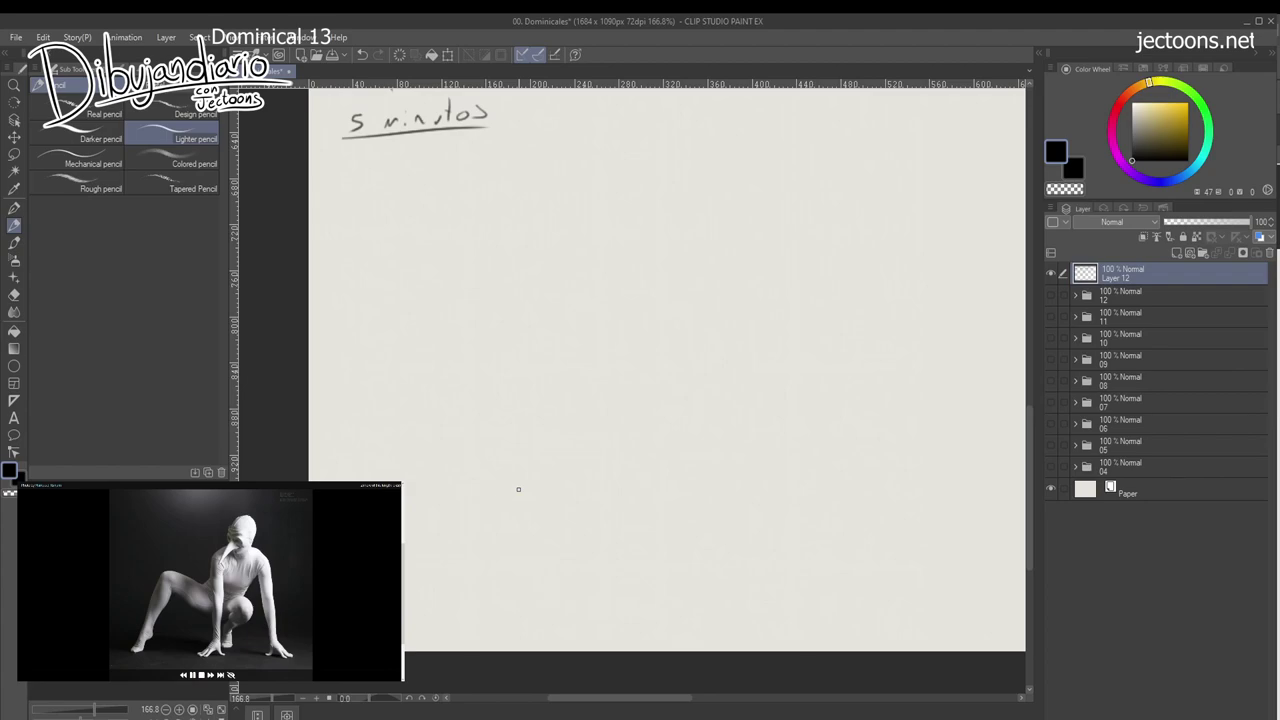
Sketch the crouching figure's oval head, shoulder line and chest with the Lighter pencil just below the "5 minutos" heading.
drag(514, 348, 510, 355)
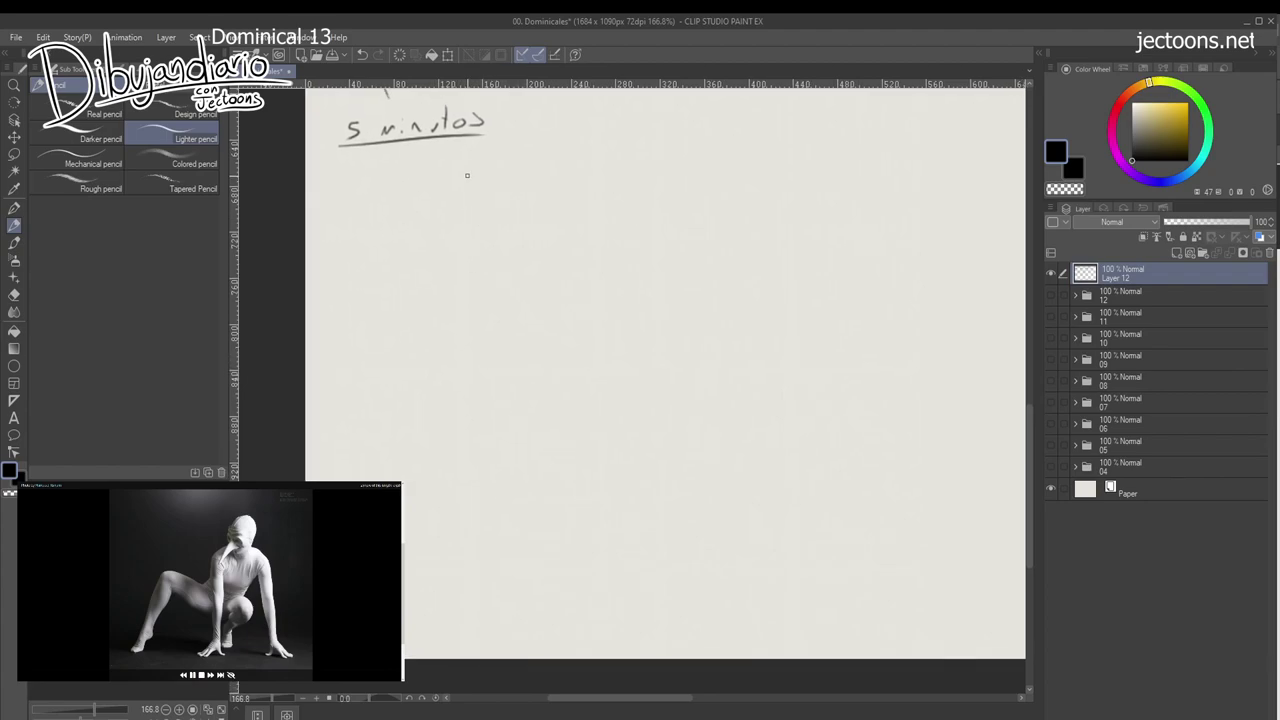
mouse_move(463, 186)
mouse_down()
mouse_move(472, 219)
mouse_move(459, 192)
mouse_up()
drag(466, 331, 618, 335)
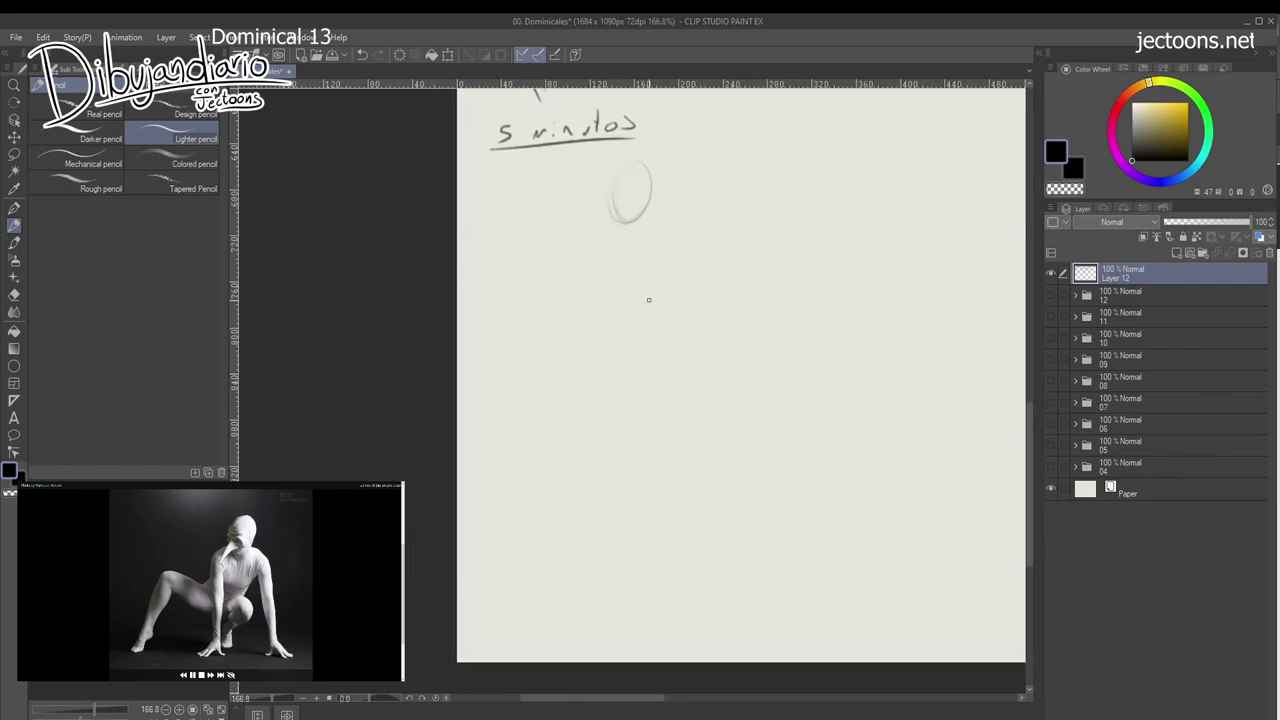
mouse_move(629, 227)
mouse_down()
mouse_move(664, 196)
mouse_move(636, 202)
mouse_move(648, 217)
mouse_move(632, 221)
mouse_up()
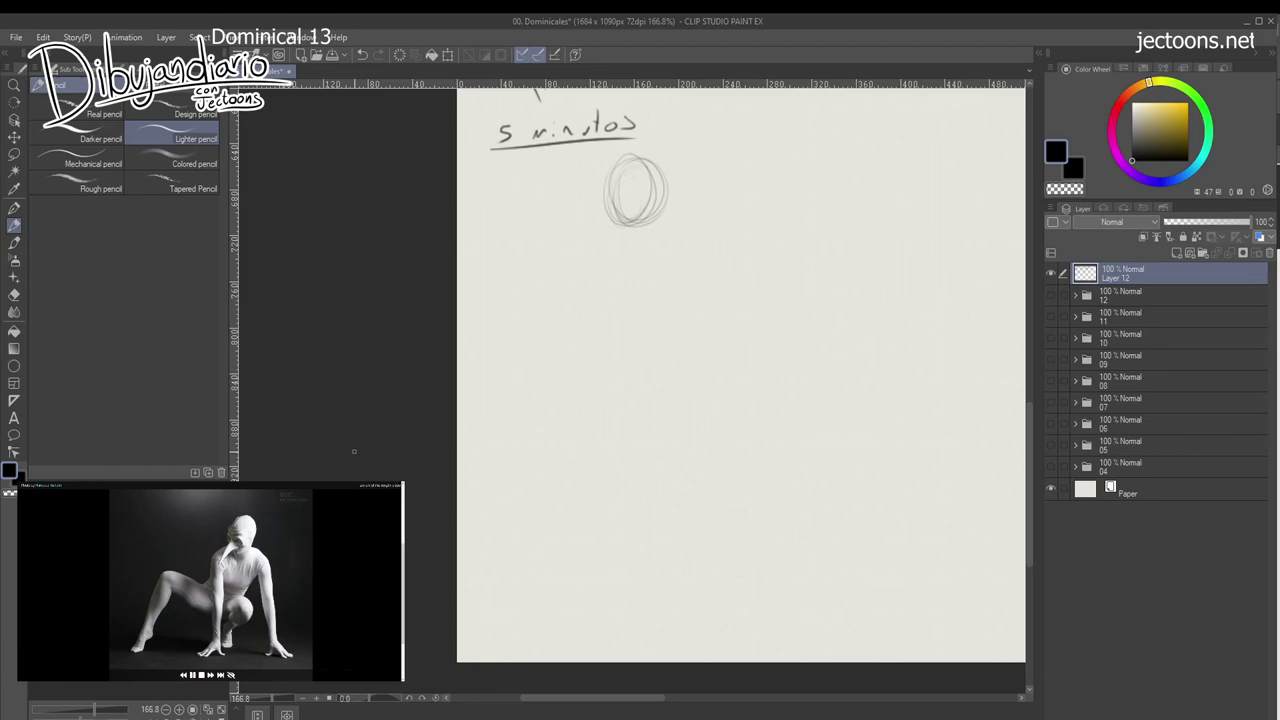
mouse_move(664, 194)
mouse_down()
mouse_move(615, 199)
mouse_move(560, 240)
mouse_move(578, 330)
mouse_up()
mouse_move(665, 208)
mouse_down()
mouse_move(694, 224)
mouse_move(704, 306)
mouse_up()
drag(682, 244, 644, 304)
mouse_move(586, 274)
mouse_down()
mouse_move(662, 283)
mouse_move(673, 268)
mouse_move(637, 322)
mouse_up()
Sketch the crouching figure's left-side supporting arm down to the splayed hand and add the hip contour behind the elbow.
mouse_move(564, 238)
mouse_down()
mouse_move(594, 338)
mouse_move(579, 332)
mouse_move(575, 360)
mouse_move(589, 356)
mouse_move(600, 418)
mouse_up()
mouse_move(594, 338)
mouse_down()
mouse_move(579, 437)
mouse_move(595, 425)
mouse_move(577, 438)
mouse_move(597, 440)
mouse_move(577, 432)
mouse_move(554, 457)
mouse_move(579, 465)
mouse_move(604, 442)
mouse_move(573, 473)
mouse_move(582, 436)
mouse_move(567, 467)
mouse_up()
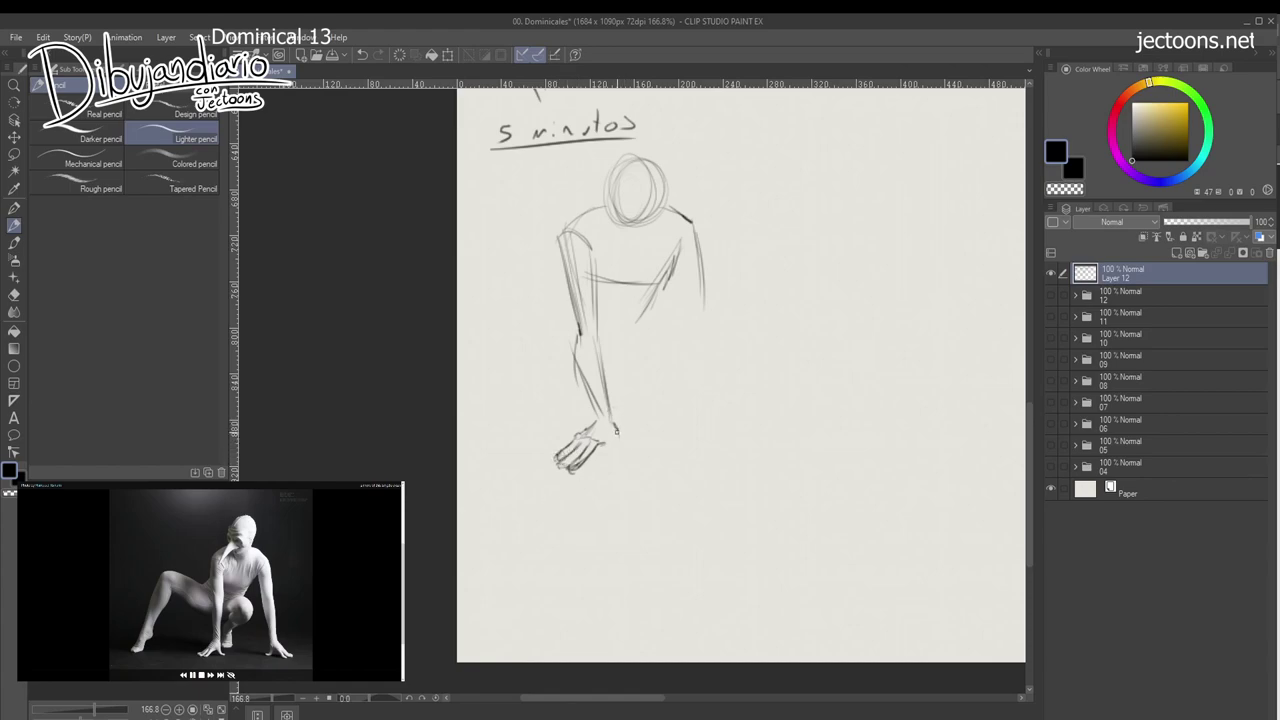
mouse_move(619, 436)
mouse_down()
mouse_move(624, 455)
mouse_move(613, 444)
mouse_up()
mouse_move(566, 301)
mouse_down()
mouse_move(569, 343)
mouse_move(559, 316)
mouse_up()
Lasso the unfinished crouching figure, shift it slightly right, clear the selection and return to the Lighter pencil.
key(m)
mouse_move(667, 147)
mouse_down()
mouse_move(600, 149)
mouse_move(558, 524)
mouse_move(652, 143)
mouse_up()
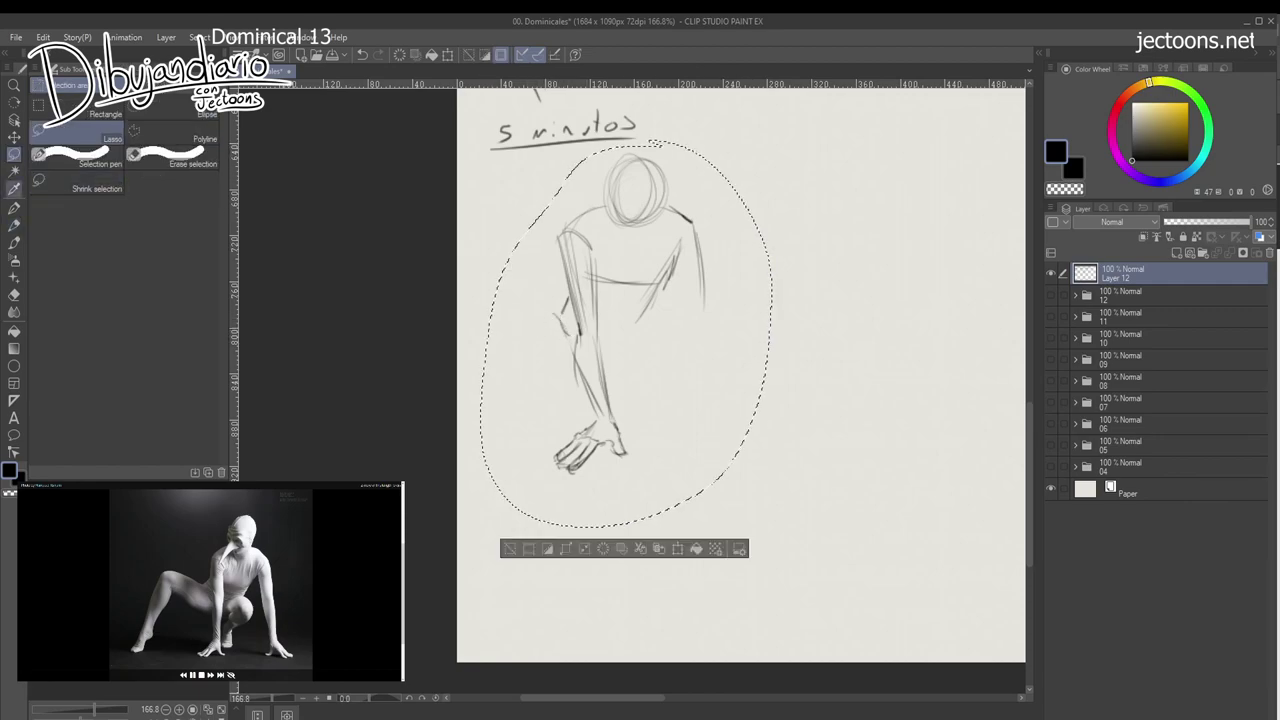
click(14, 137)
drag(640, 320, 660, 318)
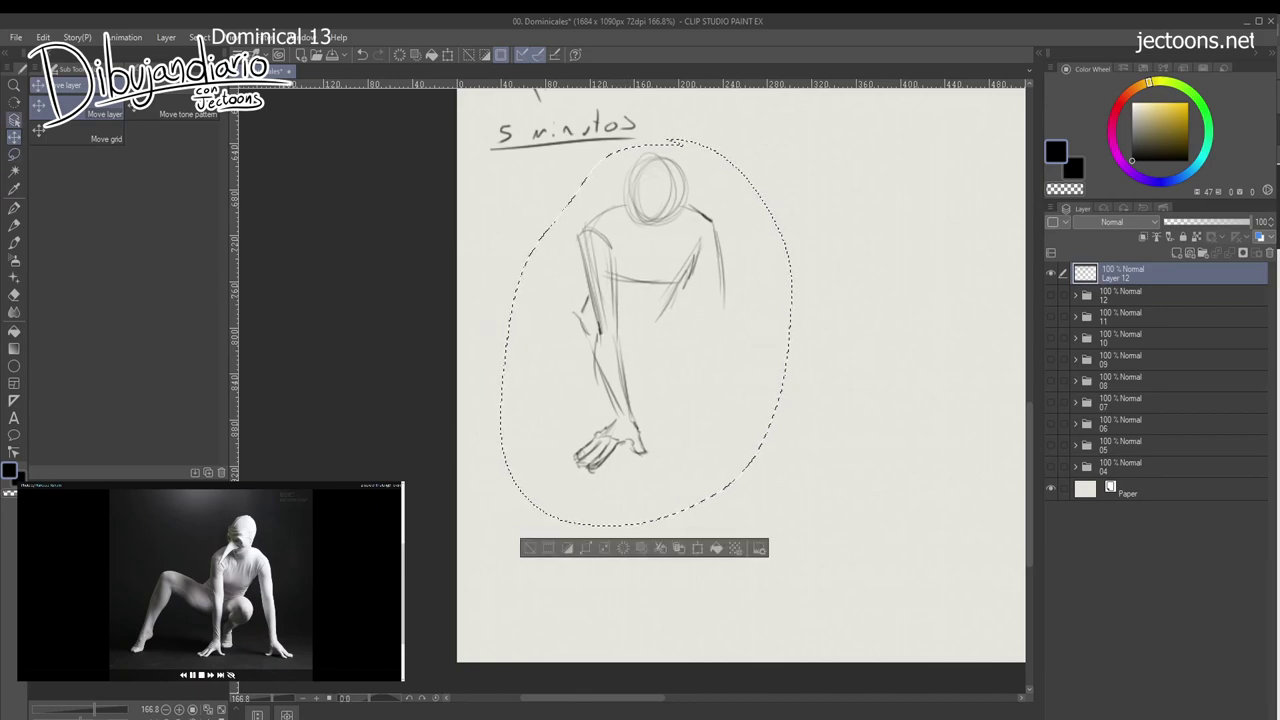
key(ctrl+d)
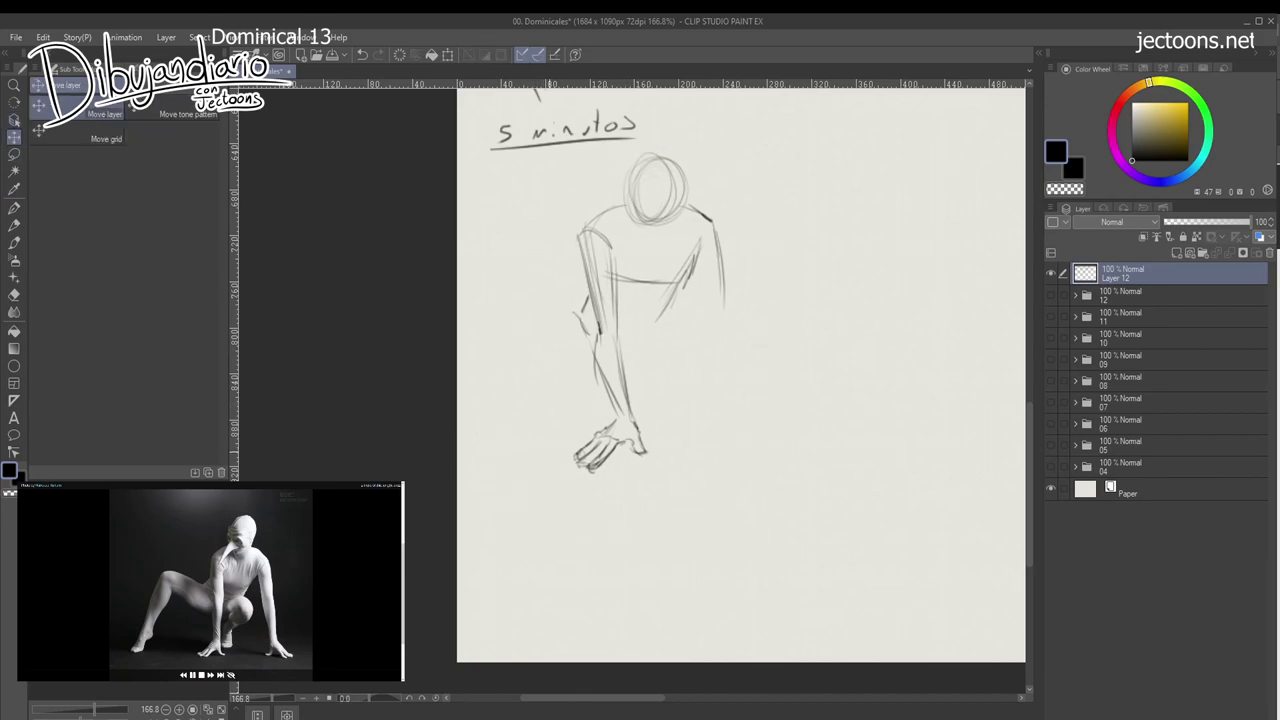
drag(680, 400, 658, 331)
click(14, 225)
drag(514, 339, 510, 328)
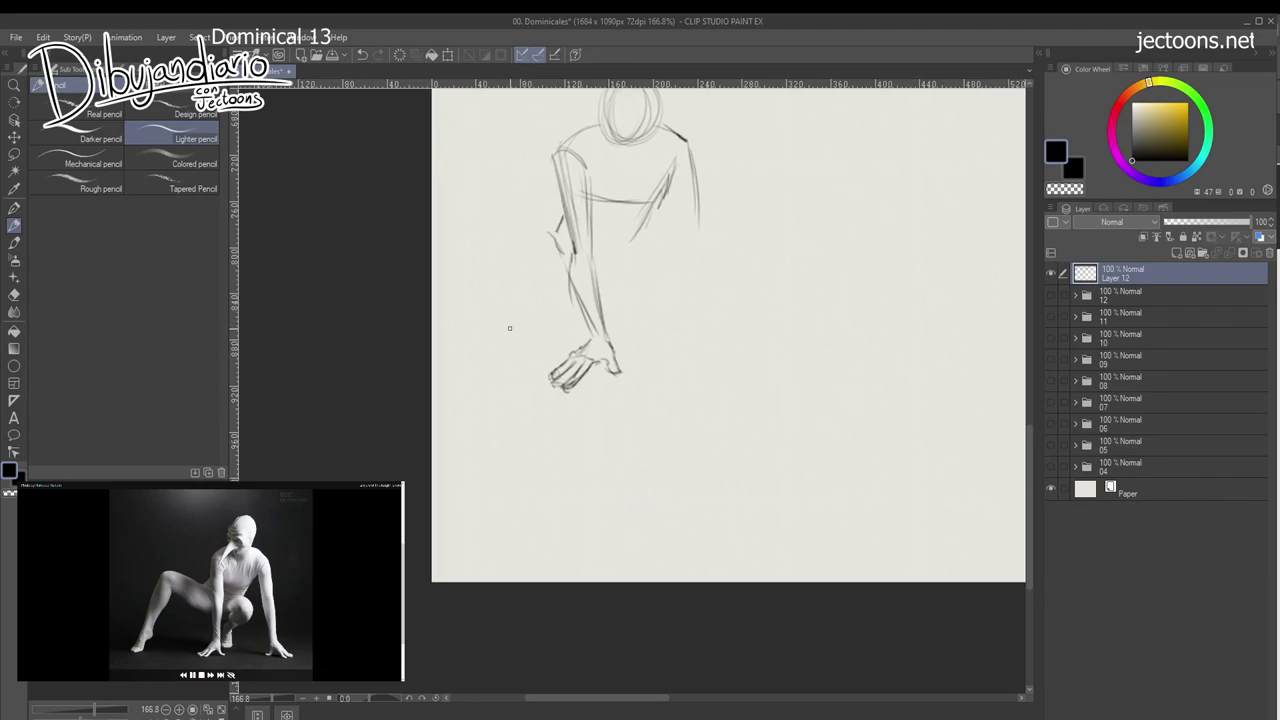
mouse_move(612, 259)
mouse_down()
mouse_move(667, 242)
mouse_move(673, 263)
mouse_move(647, 244)
mouse_move(632, 307)
mouse_up()
mouse_move(664, 254)
mouse_down()
mouse_move(660, 294)
mouse_move(615, 318)
mouse_up()
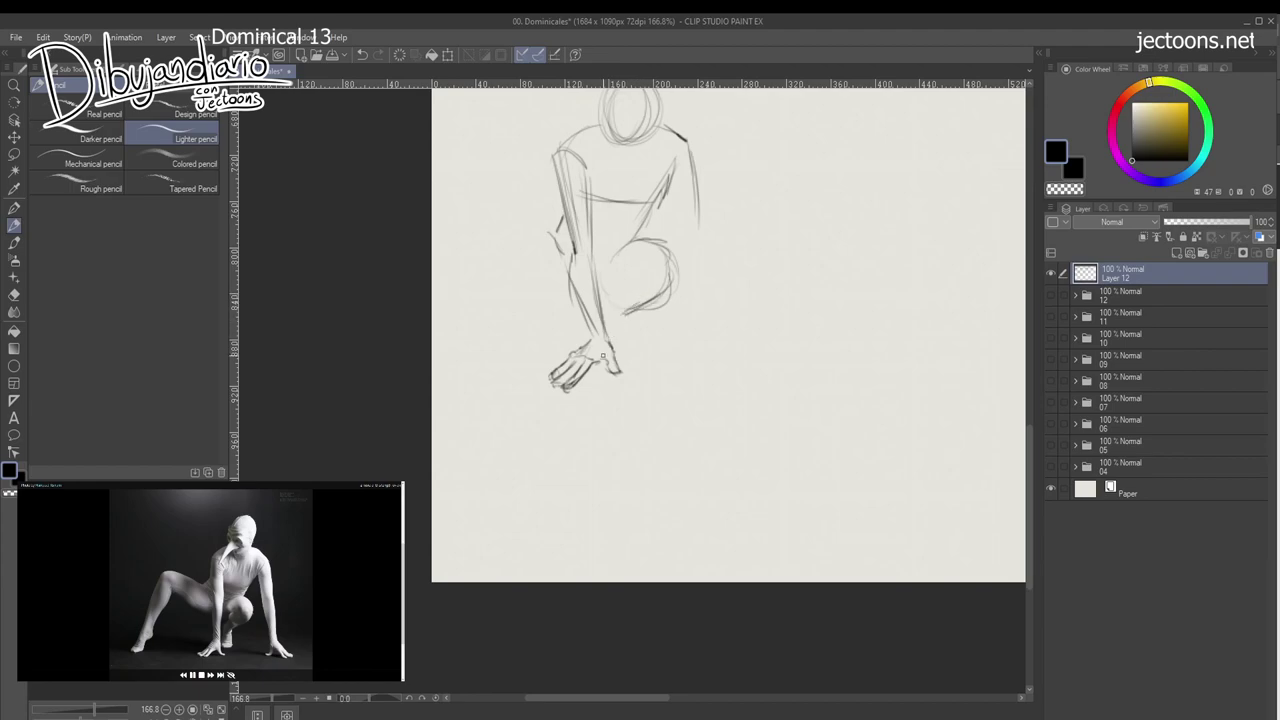
key(ctrl+z)
key(ctrl+z)
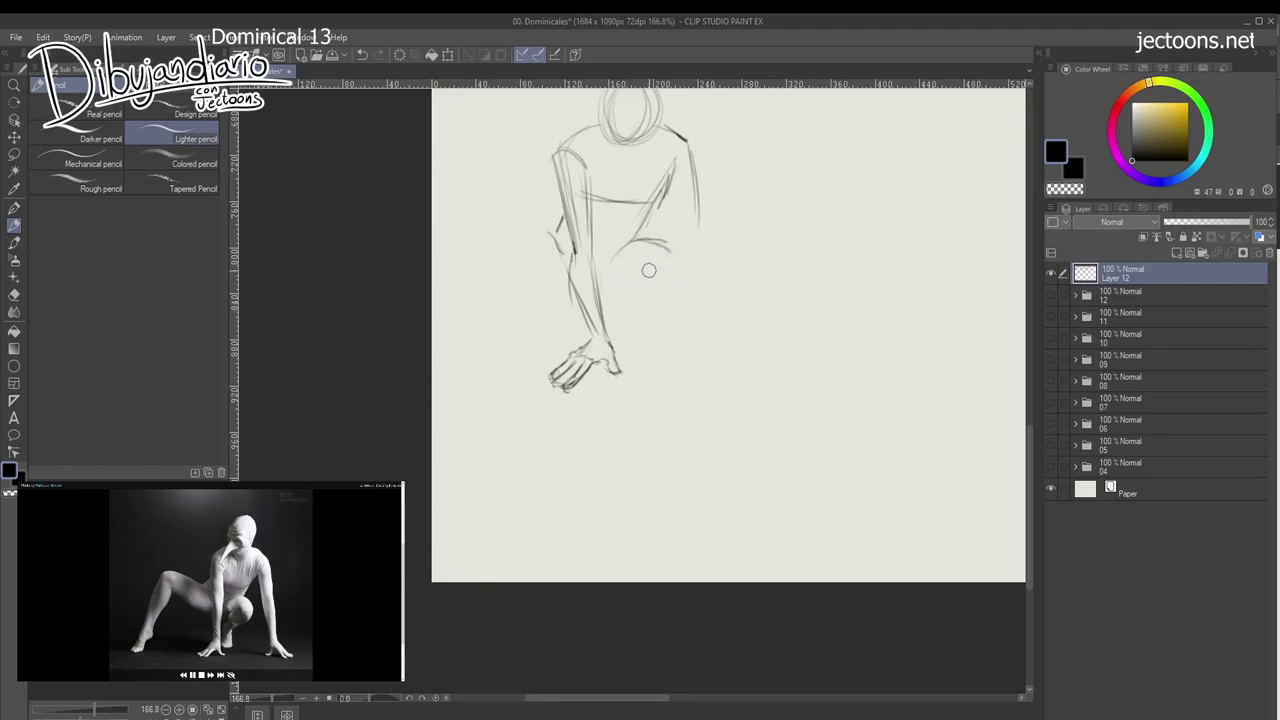
key(ctrl+z)
Sketch the folded leg beneath the chest, with its rounded knee, shin and foot between the figure's arms.
mouse_move(610, 244)
mouse_down()
mouse_move(671, 240)
mouse_move(675, 261)
mouse_move(627, 261)
mouse_move(620, 280)
mouse_move(668, 264)
mouse_move(628, 302)
mouse_up()
mouse_move(620, 284)
mouse_down()
mouse_move(627, 340)
mouse_move(634, 294)
mouse_move(599, 330)
mouse_move(595, 304)
mouse_move(619, 297)
mouse_move(642, 346)
mouse_up()
mouse_move(644, 346)
mouse_down()
mouse_move(612, 343)
mouse_move(642, 347)
mouse_up()
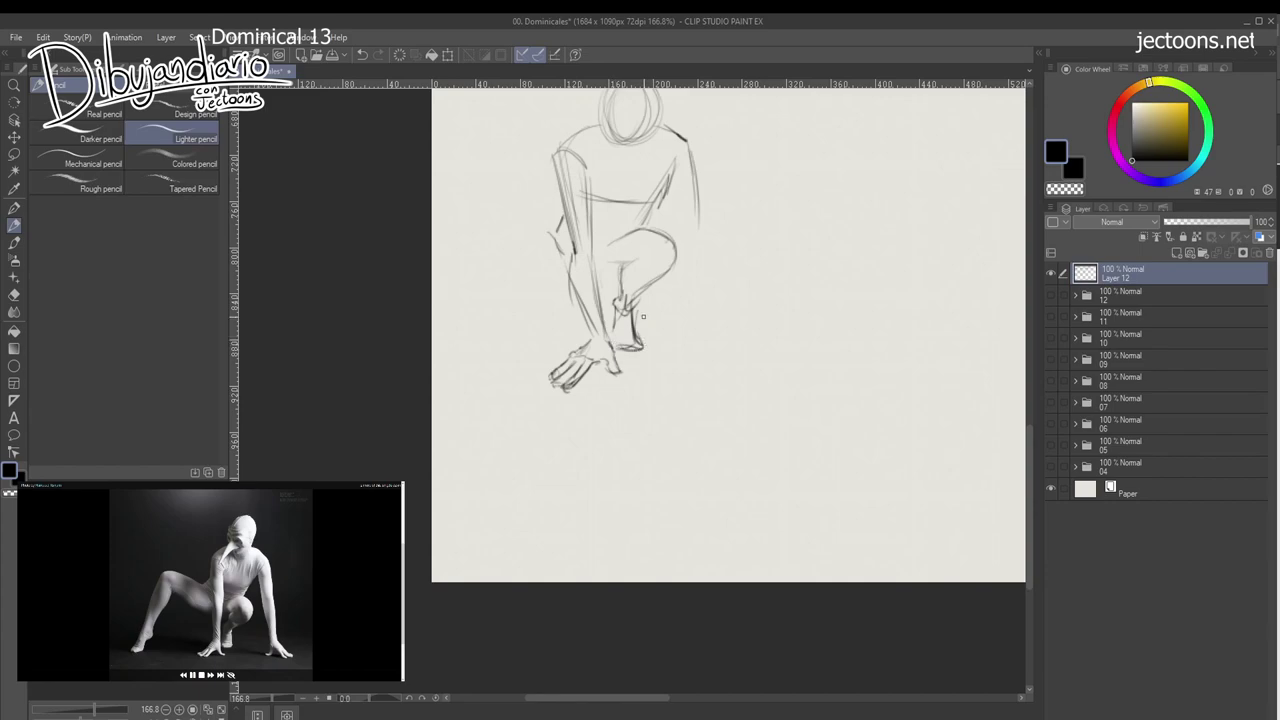
drag(511, 479, 541, 523)
mouse_move(640, 300)
mouse_down()
mouse_move(678, 269)
mouse_move(662, 318)
mouse_move(647, 316)
mouse_move(643, 333)
mouse_move(660, 307)
mouse_move(646, 323)
mouse_move(632, 316)
mouse_move(632, 337)
mouse_move(648, 325)
mouse_move(623, 325)
mouse_move(668, 300)
mouse_up()
mouse_move(662, 306)
mouse_down()
mouse_move(676, 298)
mouse_move(647, 339)
mouse_move(643, 385)
mouse_up()
drag(665, 347, 707, 295)
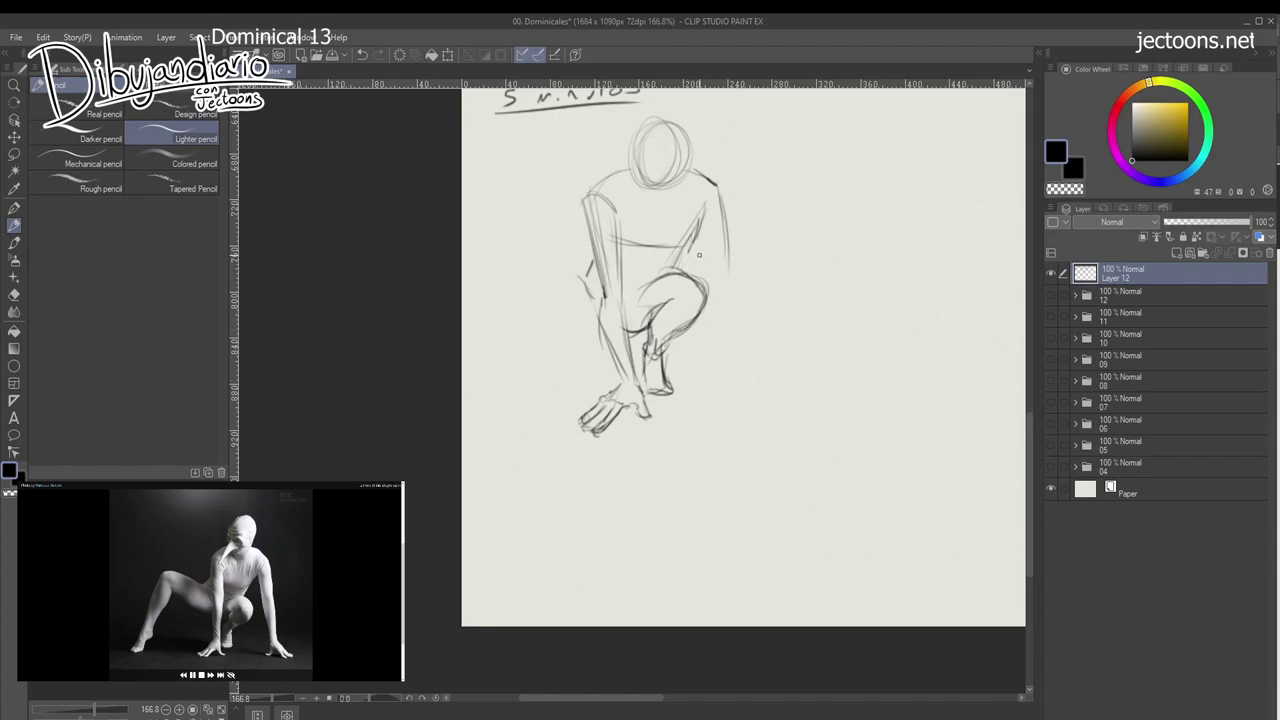
Draw the crouching figure's right-side arm as two long contours running from the shoulder to the wrist.
mouse_move(710, 210)
mouse_down()
mouse_move(714, 277)
mouse_move(730, 254)
mouse_up()
mouse_move(708, 181)
mouse_down()
mouse_move(728, 197)
mouse_move(730, 348)
mouse_move(740, 340)
mouse_up()
mouse_move(730, 276)
mouse_down()
mouse_move(743, 370)
mouse_move(725, 311)
mouse_up()
drag(703, 215, 730, 370)
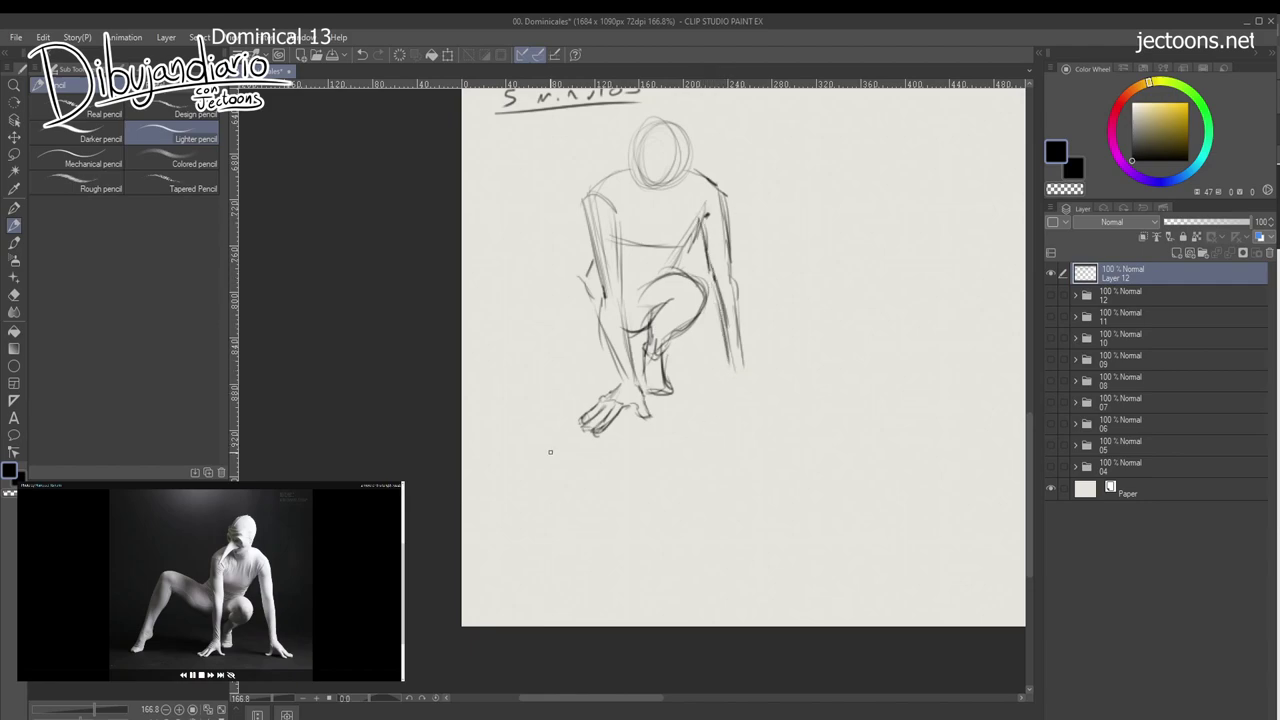
Sketch the upper contour of the leg extended to the left and rework the folded knee's outline.
mouse_move(592, 282)
mouse_down()
mouse_move(515, 243)
mouse_move(481, 251)
mouse_move(463, 326)
mouse_up()
mouse_move(694, 320)
mouse_down()
mouse_move(674, 348)
mouse_move(683, 318)
mouse_move(693, 324)
mouse_move(682, 292)
mouse_move(646, 295)
mouse_up()
drag(680, 252, 652, 289)
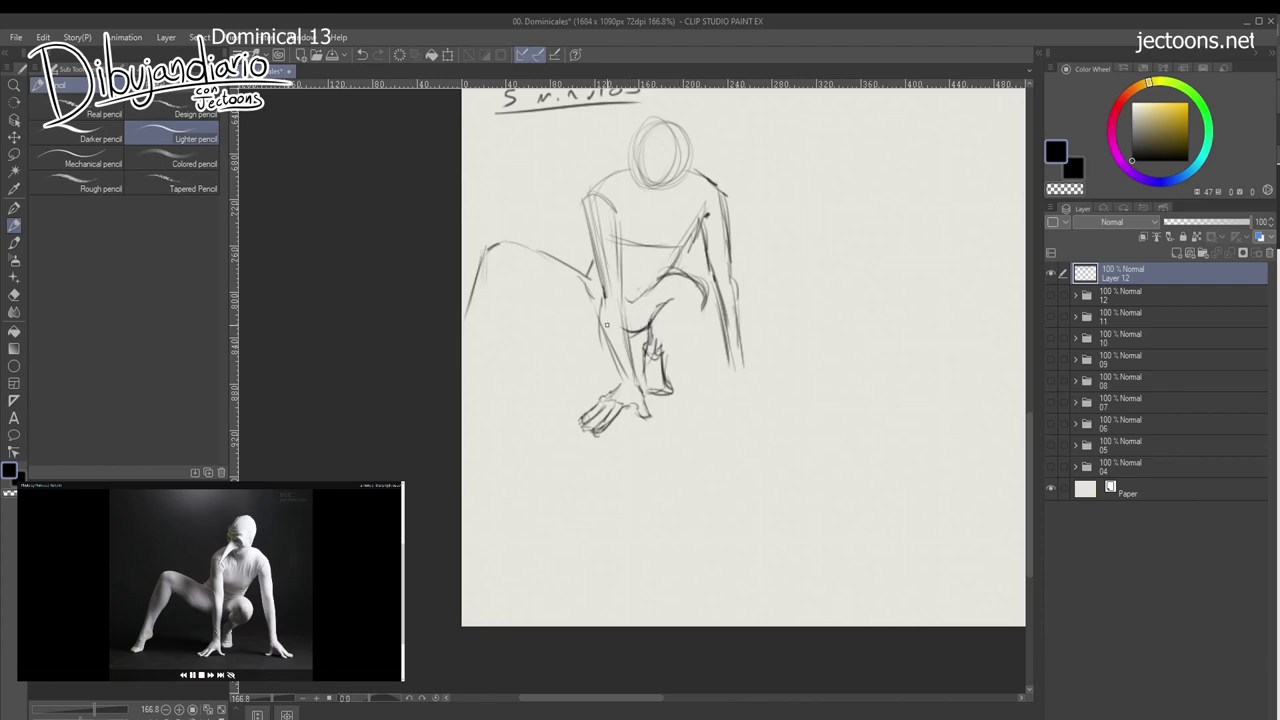
click(14, 137)
drag(633, 341, 653, 341)
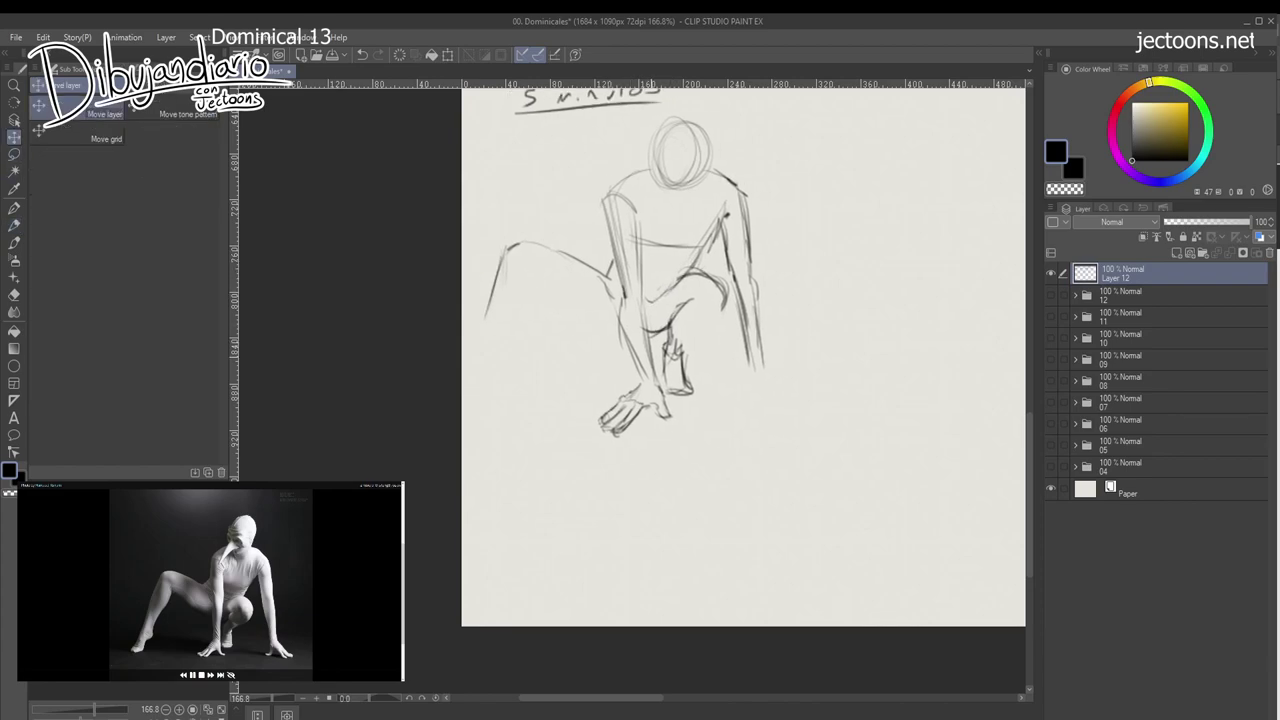
key(ctrl+z)
Lasso the whole crouching figure, shift it right to free space for the extended leg, and return to the Lighter pencil.
click(14, 154)
drag(713, 128, 655, 121)
mouse_move(655, 121)
mouse_down()
mouse_move(420, 195)
mouse_move(730, 450)
mouse_move(640, 105)
mouse_up()
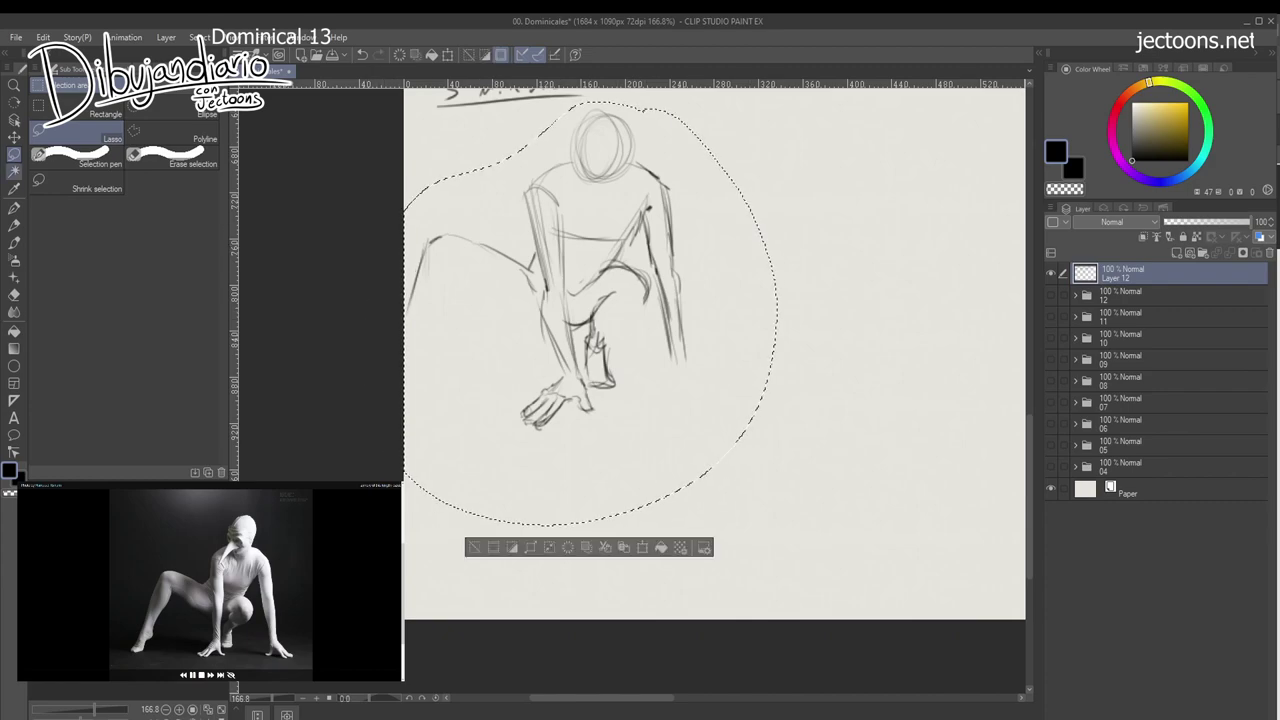
click(14, 137)
drag(600, 310, 640, 310)
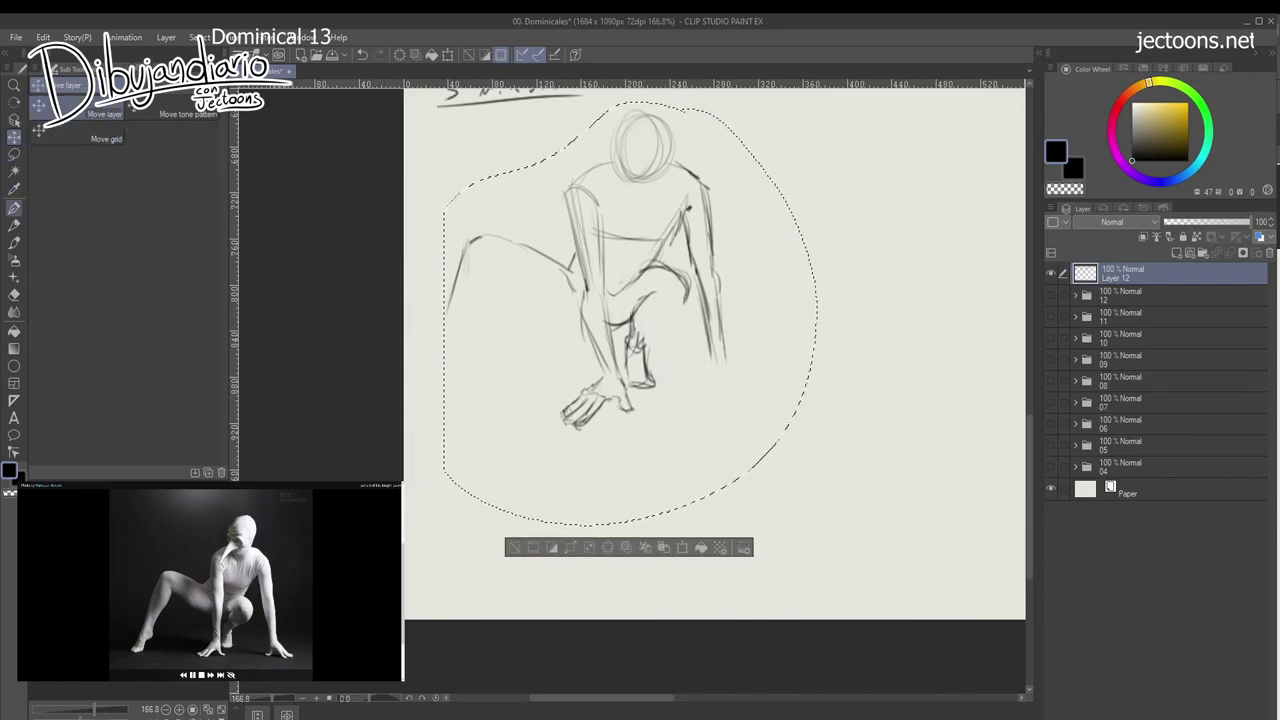
click(14, 208)
click(14, 225)
key(ctrl+d)
Draw the underside of the extended thigh, firm up the folded leg and planted hand, and outline the head and neck.
drag(613, 412, 609, 402)
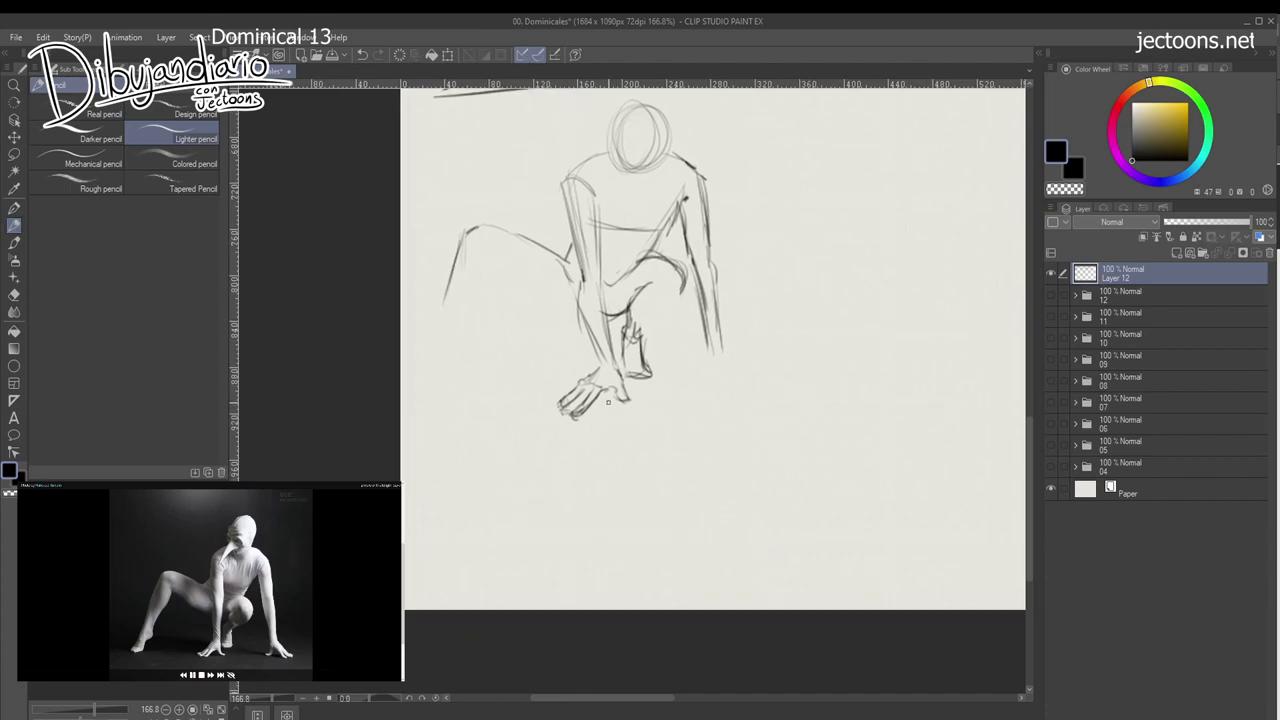
mouse_move(566, 262)
mouse_down()
mouse_move(436, 242)
mouse_move(446, 322)
mouse_up()
mouse_move(487, 265)
mouse_down()
mouse_move(558, 281)
mouse_move(556, 327)
mouse_up()
mouse_move(500, 278)
mouse_down()
mouse_move(558, 281)
mouse_move(584, 311)
mouse_up()
mouse_move(507, 286)
mouse_down()
mouse_move(588, 331)
mouse_move(570, 326)
mouse_move(632, 320)
mouse_move(638, 298)
mouse_move(686, 300)
mouse_up()
mouse_move(688, 302)
mouse_down()
mouse_move(640, 330)
mouse_move(644, 370)
mouse_up()
mouse_move(648, 346)
mouse_down()
mouse_move(648, 376)
mouse_move(620, 378)
mouse_move(580, 420)
mouse_move(634, 398)
mouse_move(618, 402)
mouse_up()
drag(616, 384, 602, 462)
mouse_move(605, 262)
mouse_down()
mouse_move(620, 210)
mouse_move(594, 185)
mouse_move(587, 221)
mouse_move(552, 233)
mouse_move(558, 256)
mouse_move(556, 200)
mouse_move(604, 180)
mouse_move(600, 247)
mouse_move(557, 258)
mouse_move(530, 288)
mouse_move(596, 236)
mouse_up()
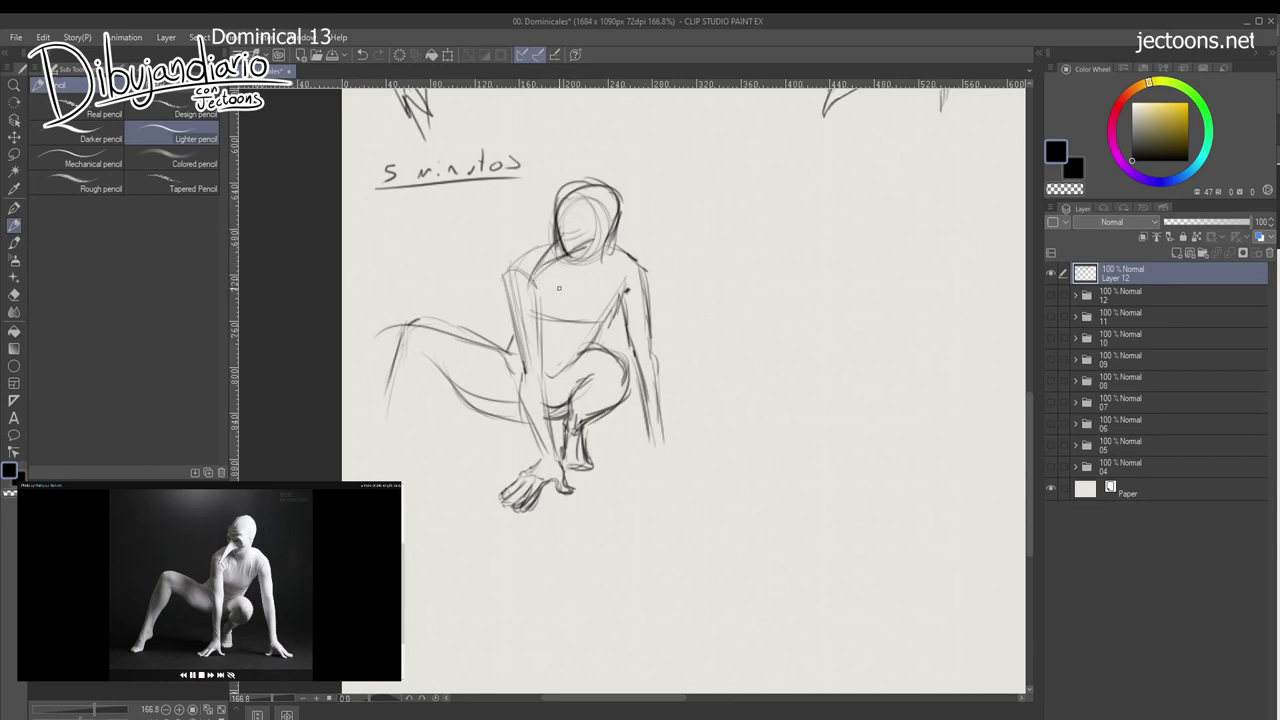
Sketch the extended leg's shin, calf and foot, and darken its thigh contours.
drag(430, 354, 392, 424)
mouse_move(374, 410)
mouse_down()
mouse_move(386, 360)
mouse_move(362, 435)
mouse_up()
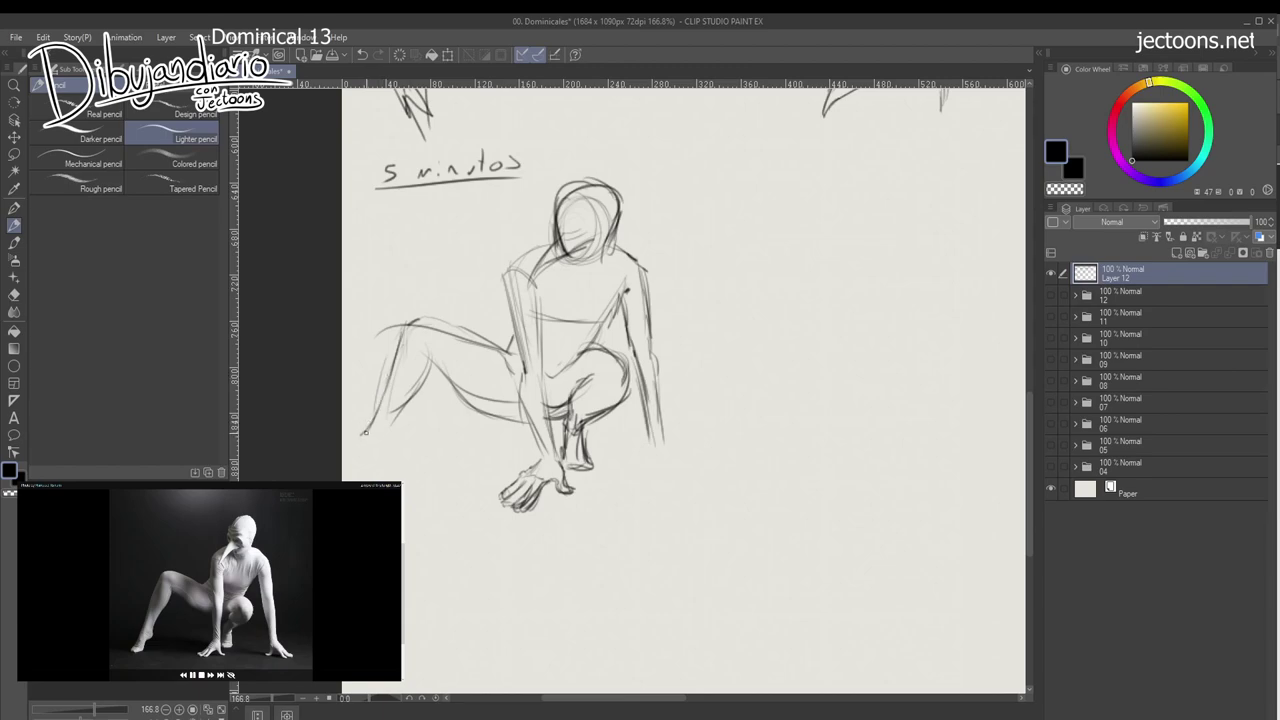
mouse_move(381, 382)
mouse_down()
mouse_move(351, 455)
mouse_move(386, 462)
mouse_move(405, 396)
mouse_up()
mouse_move(428, 338)
mouse_down()
mouse_move(402, 405)
mouse_move(426, 353)
mouse_move(470, 403)
mouse_move(523, 411)
mouse_up()
mouse_move(517, 354)
mouse_down()
mouse_move(402, 325)
mouse_move(350, 456)
mouse_up()
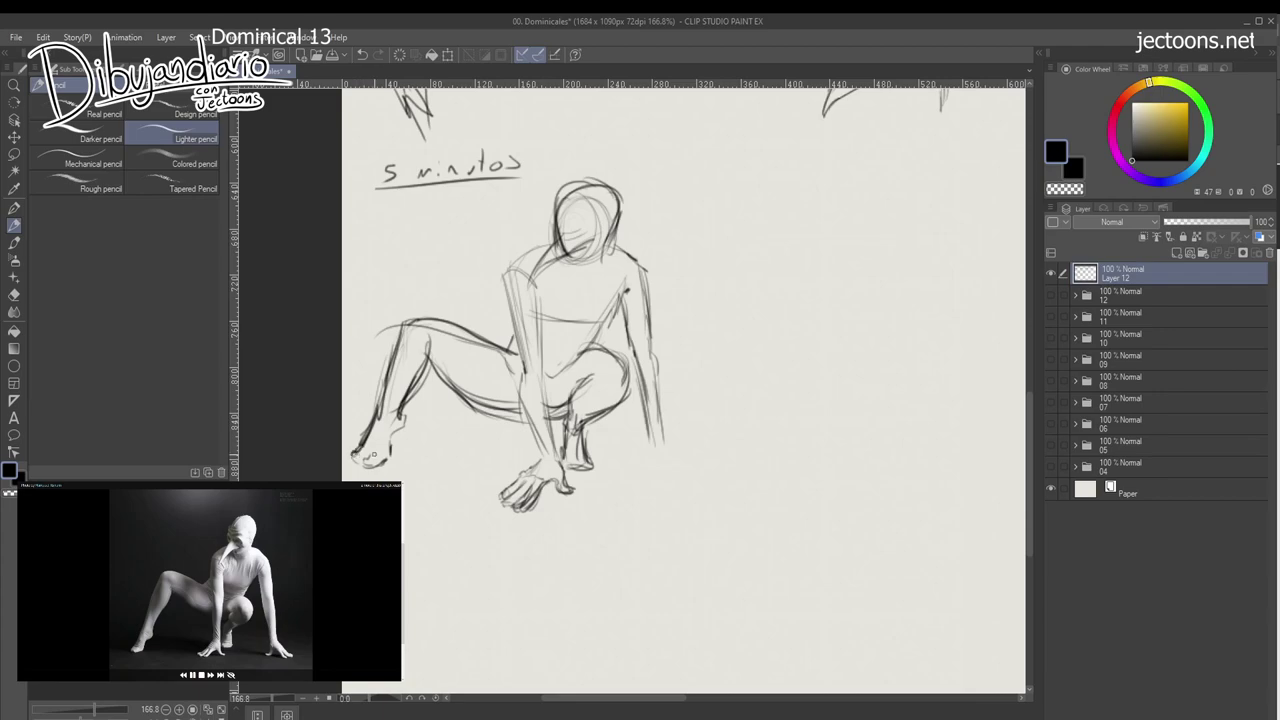
Draw the right-side hand splayed on the ground and darken the left-side shoulder and arm contours.
mouse_move(629, 315)
mouse_down()
mouse_move(654, 458)
mouse_move(640, 472)
mouse_move(698, 464)
mouse_move(712, 474)
mouse_move(688, 474)
mouse_move(716, 488)
mouse_move(718, 476)
mouse_up()
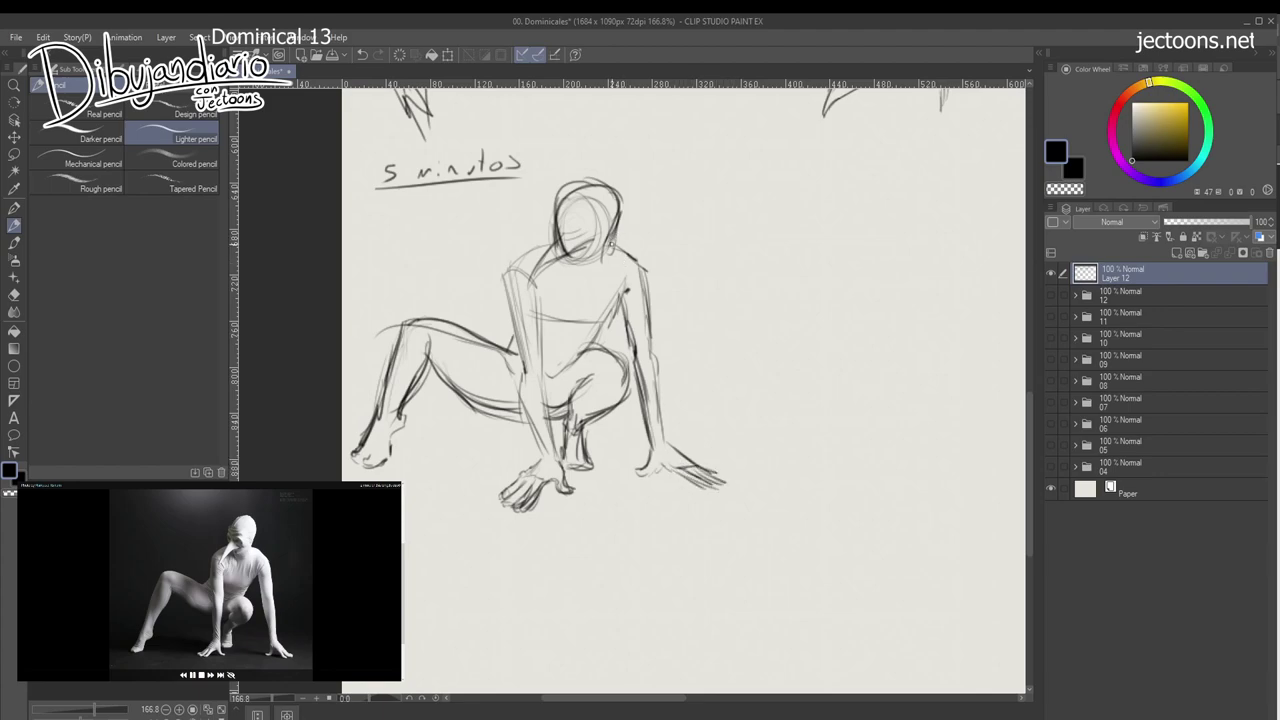
mouse_move(557, 240)
mouse_down()
mouse_move(498, 272)
mouse_move(512, 340)
mouse_up()
drag(502, 282, 516, 342)
drag(534, 288, 540, 376)
mouse_move(524, 316)
mouse_down()
mouse_move(516, 376)
mouse_move(540, 446)
mouse_up()
mouse_move(536, 352)
mouse_down()
mouse_move(555, 460)
mouse_move(545, 479)
mouse_up()
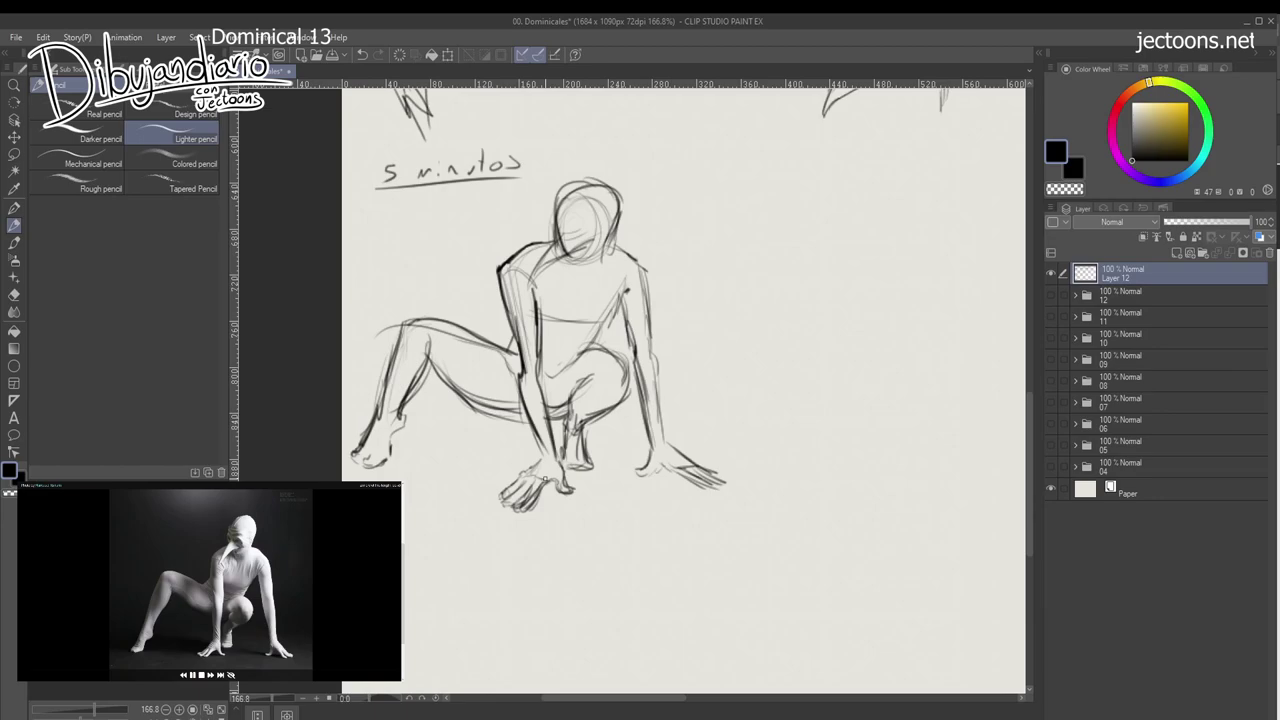
Darken the side of the torso and detail the head with a face outline, brow, eye and neckline.
drag(620, 294, 590, 337)
mouse_move(552, 210)
mouse_down()
mouse_move(604, 214)
mouse_move(606, 232)
mouse_move(604, 250)
mouse_move(553, 240)
mouse_up()
mouse_move(574, 234)
mouse_down()
mouse_move(602, 230)
mouse_move(556, 240)
mouse_move(592, 228)
mouse_up()
drag(604, 232, 618, 218)
drag(566, 262, 602, 254)
mouse_move(620, 210)
mouse_down()
mouse_move(612, 246)
mouse_move(576, 180)
mouse_up()
drag(558, 206, 606, 184)
drag(612, 214, 610, 226)
drag(570, 270, 598, 254)
drag(566, 267, 595, 264)
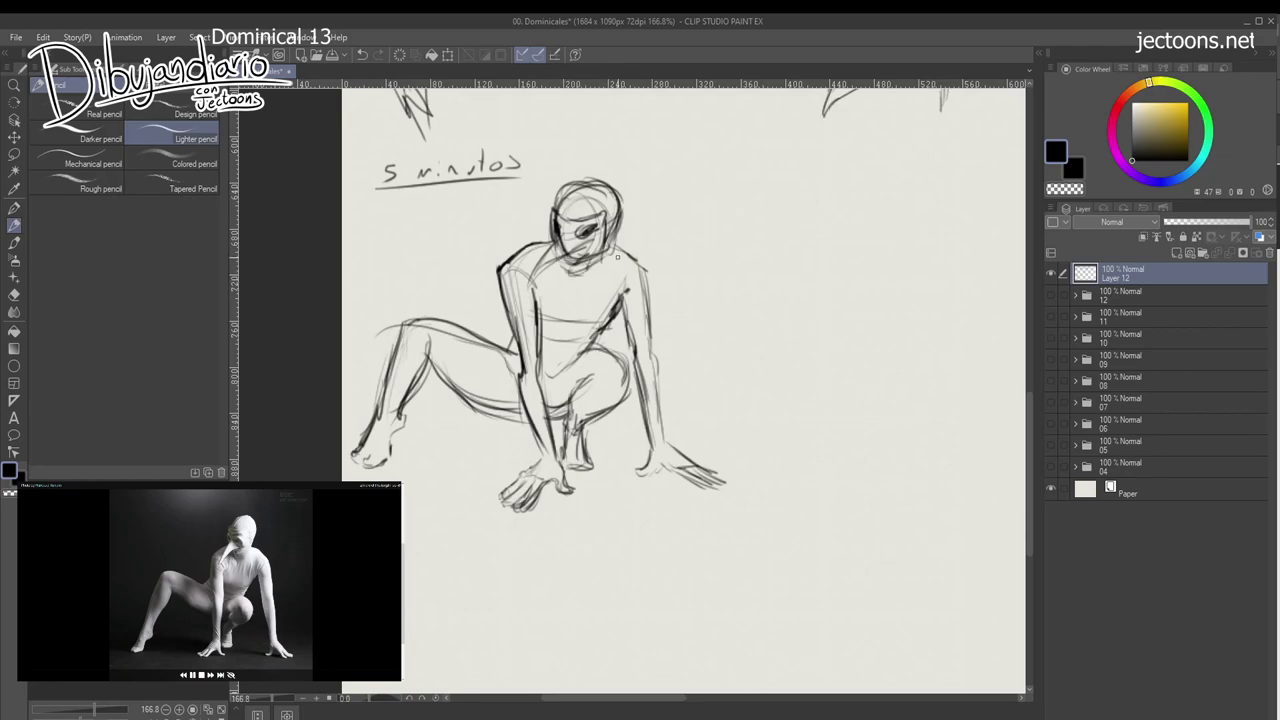
Add torso centre lines and darken the contours of the right-side arm and hand and the extended leg.
mouse_move(570, 316)
mouse_down()
mouse_move(580, 288)
mouse_move(550, 362)
mouse_up()
mouse_move(633, 261)
mouse_down()
mouse_move(628, 303)
mouse_move(651, 420)
mouse_move(653, 349)
mouse_move(660, 402)
mouse_up()
mouse_move(656, 459)
mouse_down()
mouse_move(638, 472)
mouse_move(666, 462)
mouse_move(722, 476)
mouse_up()
drag(458, 392, 524, 412)
drag(426, 346, 470, 390)
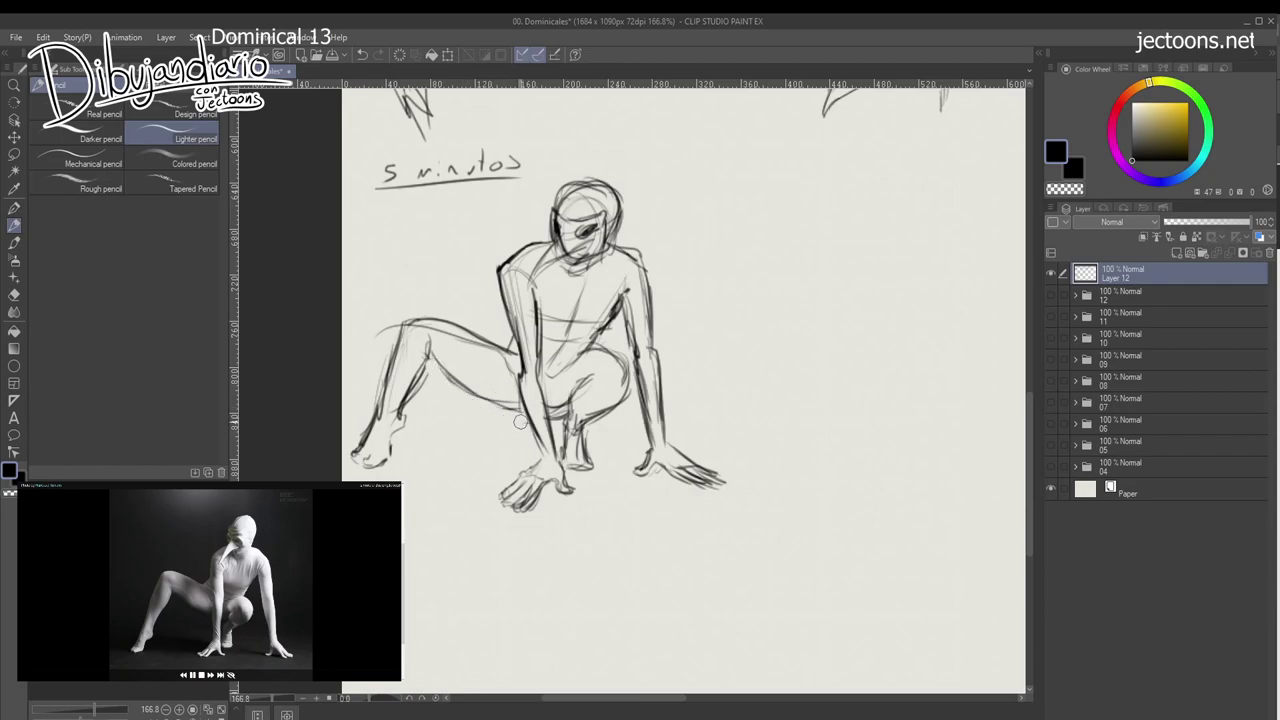
mouse_move(440, 318)
mouse_down()
mouse_move(396, 350)
mouse_move(370, 426)
mouse_up()
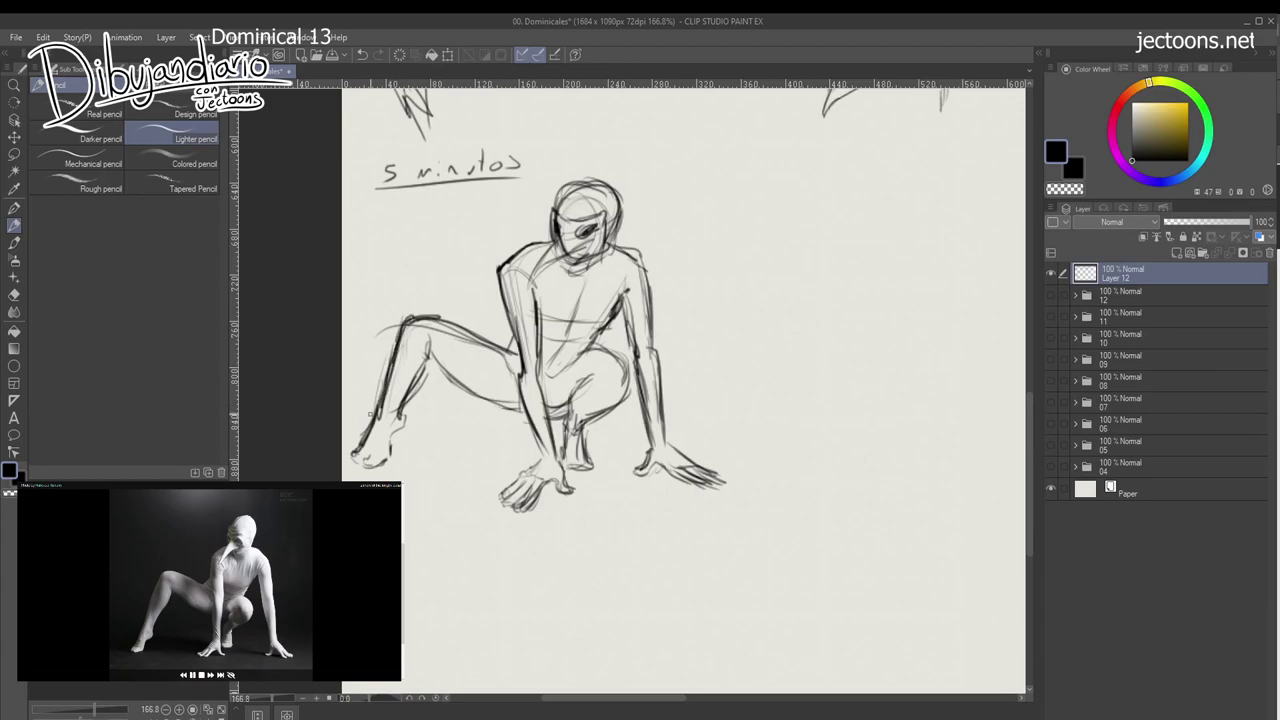
drag(428, 360, 403, 407)
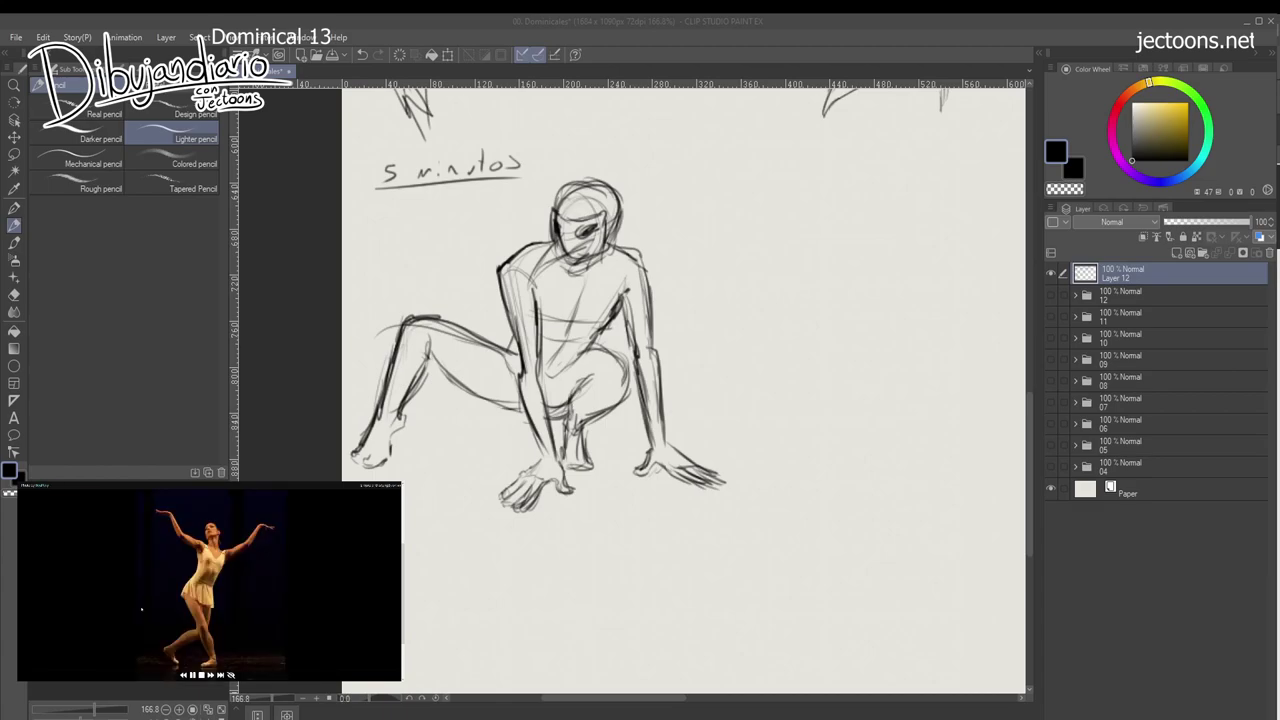
Start the dancer pose to the right of the crouching figure by sketching her tilted head, hair bun and neck.
click(780, 260)
drag(722, 324, 591, 279)
drag(587, 469, 434, 469)
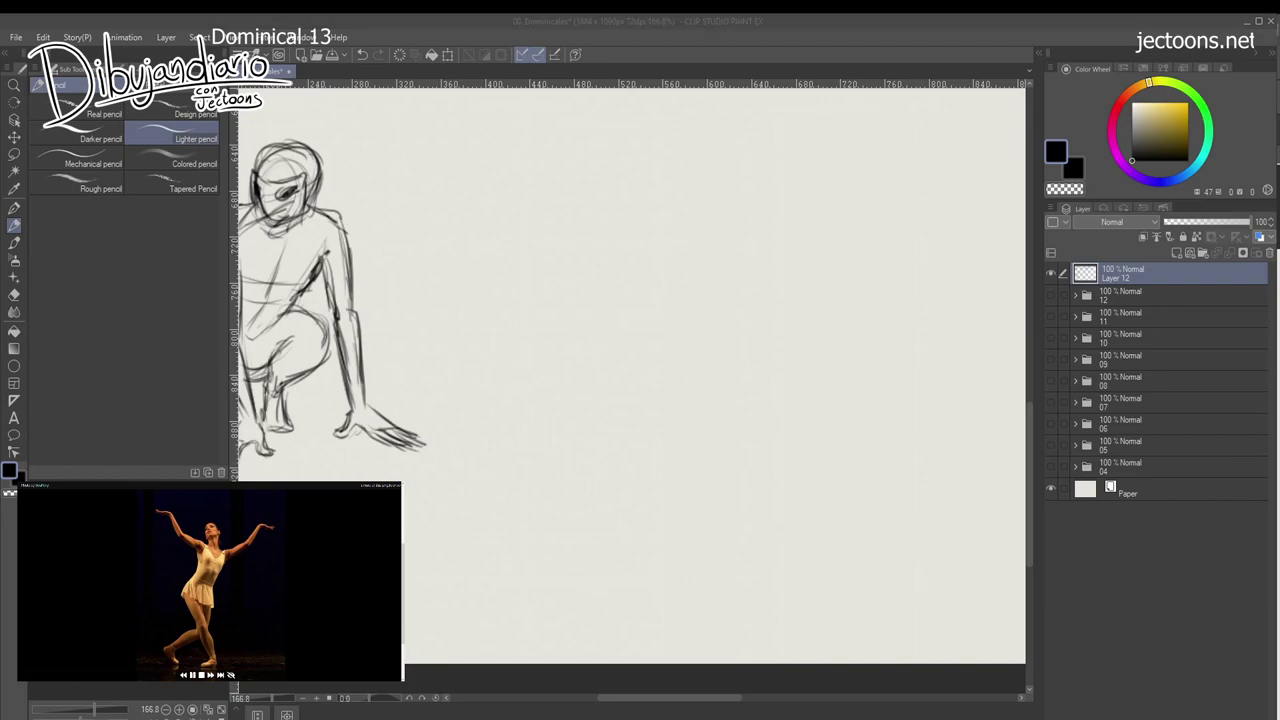
mouse_move(460, 369)
mouse_down()
mouse_move(491, 366)
mouse_move(461, 370)
mouse_up()
key(ctrl+z)
mouse_move(472, 156)
mouse_down()
mouse_move(477, 138)
mouse_move(505, 158)
mouse_move(508, 116)
mouse_move(529, 122)
mouse_move(515, 158)
mouse_move(529, 151)
mouse_up()
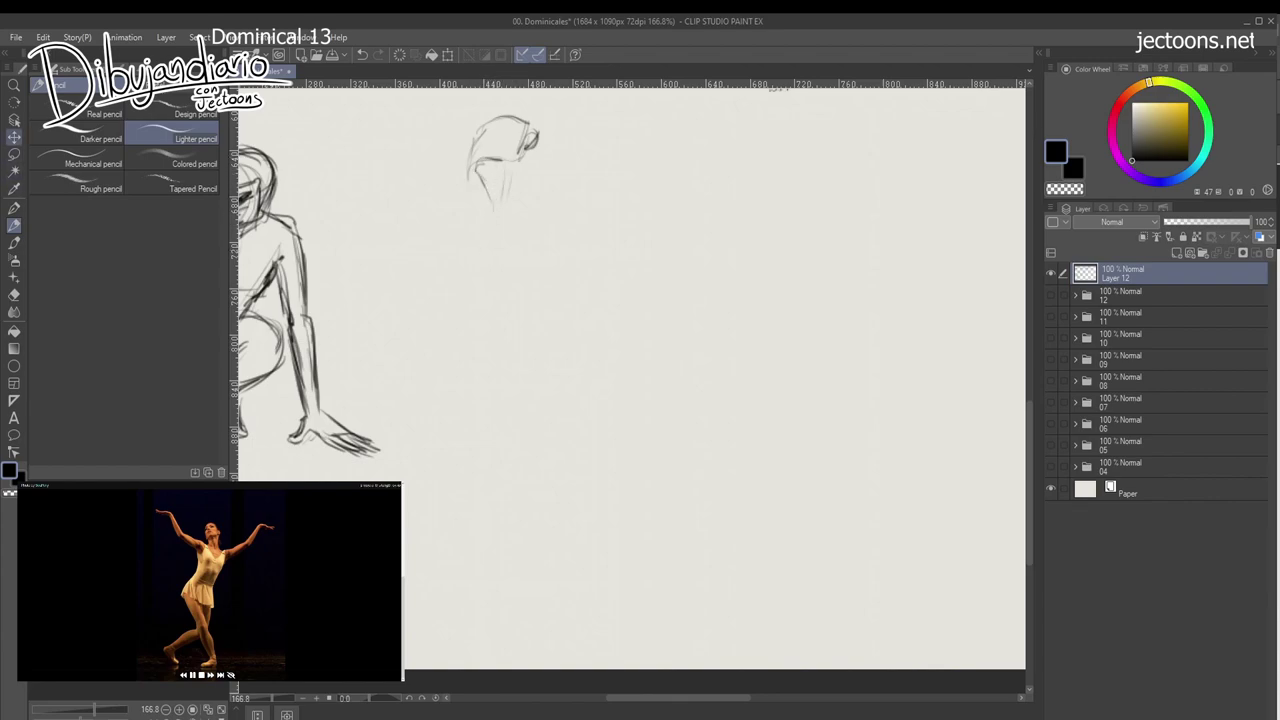
Lasso the dancer's head, move it farther right from the crouching figure, and switch back to the Lighter pencil.
click(14, 155)
drag(505, 96, 498, 97)
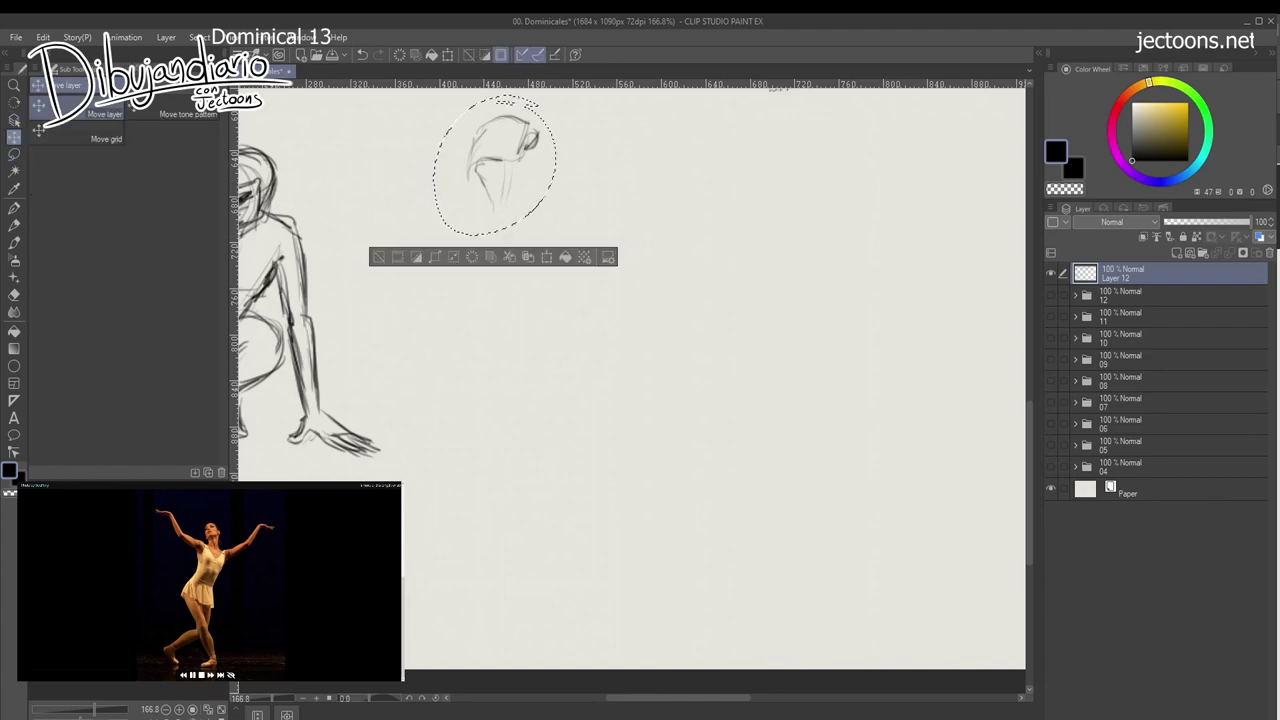
key(ctrl+space)
mouse_move(469, 268)
mouse_down()
mouse_move(507, 268)
mouse_move(569, 345)
mouse_move(601, 281)
mouse_up()
click(14, 137)
click(14, 225)
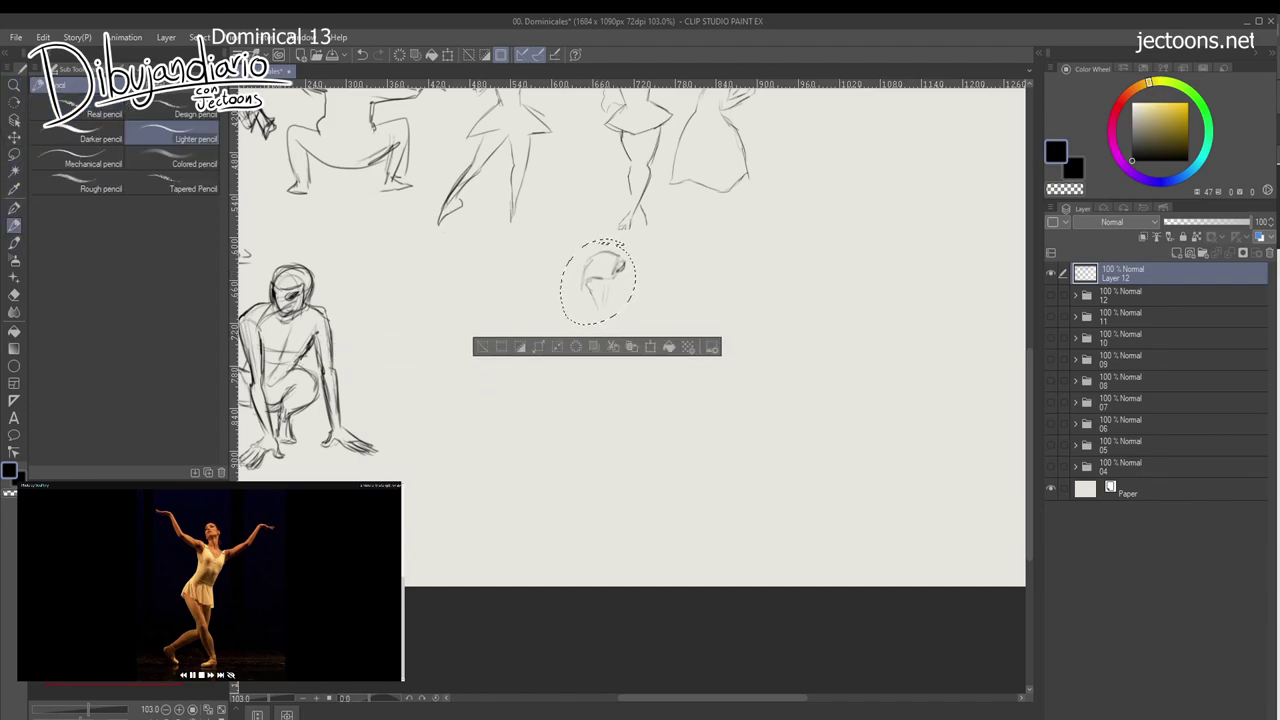
key(ctrl+d)
Enlarge the dancer's hair bun and sketch her curved torso, waist and hips below the head.
mouse_move(531, 365)
mouse_down()
mouse_move(606, 365)
mouse_move(575, 355)
mouse_up()
drag(581, 333, 503, 375)
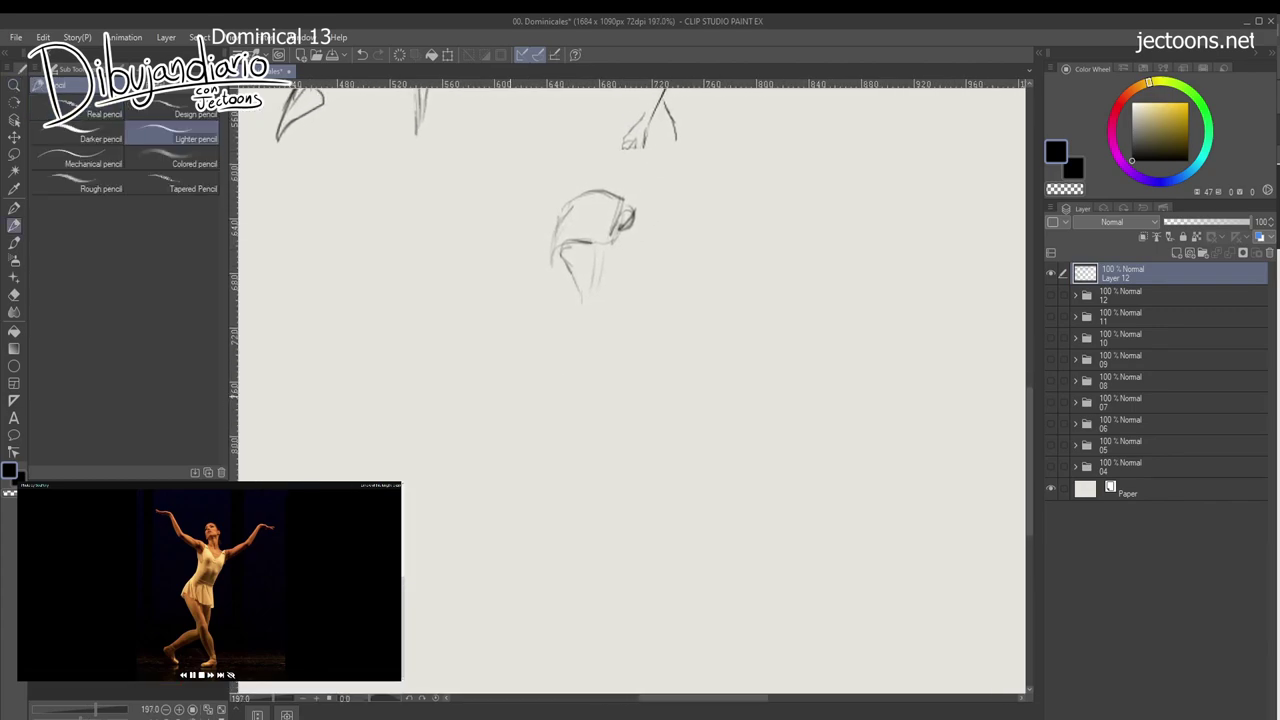
mouse_move(624, 218)
mouse_down()
mouse_move(638, 206)
mouse_move(630, 234)
mouse_up()
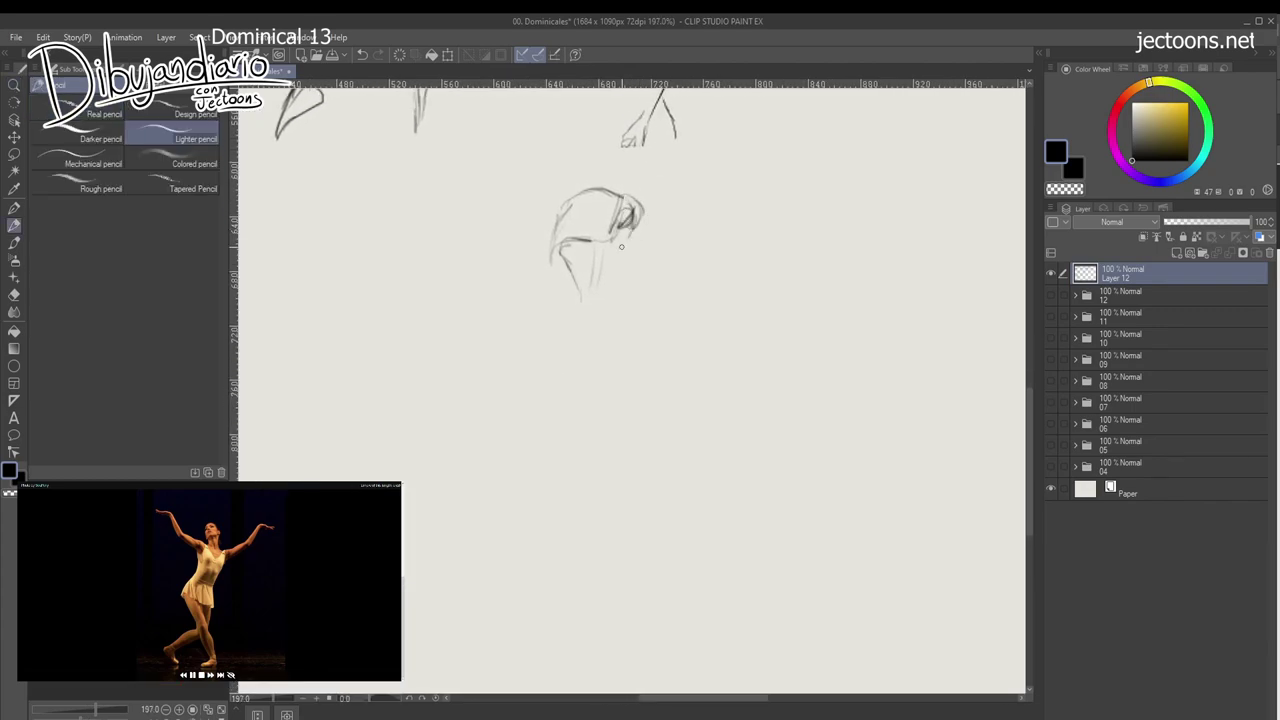
mouse_move(584, 300)
mouse_down()
mouse_move(512, 284)
mouse_move(565, 405)
mouse_up()
mouse_move(645, 320)
mouse_down()
mouse_move(632, 398)
mouse_move(590, 452)
mouse_up()
drag(660, 334, 640, 418)
drag(540, 366, 484, 462)
drag(510, 436, 568, 462)
drag(536, 464, 604, 492)
drag(618, 392, 592, 440)
Sketch the dancer's right-side arm sweeping outward and upward from the shoulder in long curved strokes.
mouse_move(656, 270)
mouse_down()
mouse_move(600, 466)
mouse_move(638, 348)
mouse_move(794, 220)
mouse_up()
mouse_move(668, 324)
mouse_down()
mouse_move(838, 156)
mouse_move(672, 268)
mouse_move(608, 272)
mouse_up()
drag(624, 300, 748, 260)
drag(852, 150, 680, 284)
Sketch the dancer's left-side shoulder and bent arm with its raised hand, and reinforce the opposite shoulder and armpit.
mouse_move(600, 287)
mouse_down()
mouse_move(566, 291)
mouse_move(365, 222)
mouse_up()
drag(464, 292, 400, 254)
mouse_move(380, 206)
mouse_down()
mouse_move(349, 179)
mouse_move(263, 194)
mouse_move(253, 165)
mouse_move(273, 196)
mouse_move(345, 186)
mouse_up()
mouse_move(282, 186)
mouse_down()
mouse_move(322, 189)
mouse_move(331, 174)
mouse_move(368, 266)
mouse_up()
mouse_move(348, 194)
mouse_down()
mouse_move(404, 296)
mouse_move(428, 290)
mouse_up()
mouse_move(410, 294)
mouse_down()
mouse_move(416, 306)
mouse_move(516, 318)
mouse_up()
mouse_move(440, 326)
mouse_down()
mouse_move(516, 325)
mouse_move(532, 268)
mouse_move(558, 282)
mouse_move(526, 310)
mouse_move(442, 286)
mouse_up()
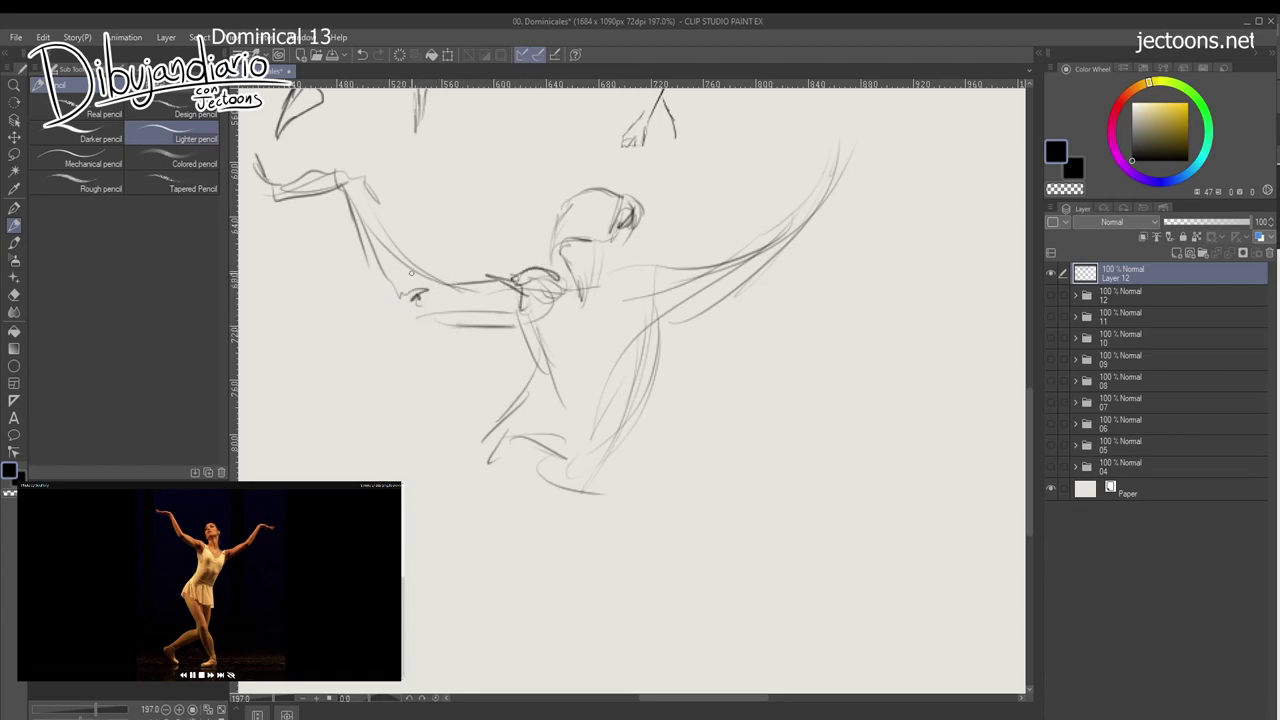
mouse_move(367, 189)
mouse_down()
mouse_move(432, 274)
mouse_move(472, 298)
mouse_up()
drag(668, 314, 646, 378)
mouse_move(652, 276)
mouse_down()
mouse_move(644, 322)
mouse_move(620, 280)
mouse_up()
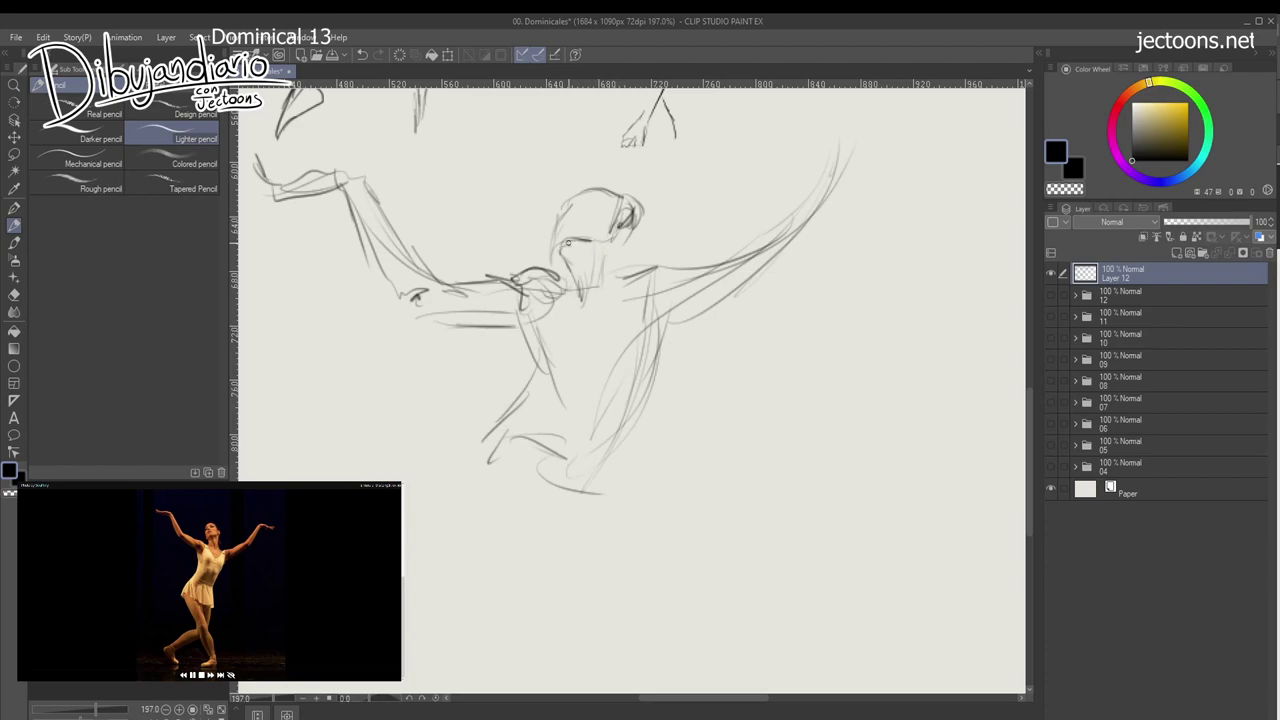
Sketch the dancer's neck, shoulder contour and the V neckline of her leotard, and firm up the side of her chest.
mouse_move(556, 244)
mouse_down()
mouse_move(613, 240)
mouse_move(630, 225)
mouse_move(629, 194)
mouse_move(543, 214)
mouse_move(546, 228)
mouse_move(559, 198)
mouse_move(598, 189)
mouse_move(612, 226)
mouse_move(623, 211)
mouse_move(610, 228)
mouse_move(613, 285)
mouse_up()
mouse_move(563, 253)
mouse_down()
mouse_move(577, 290)
mouse_move(562, 253)
mouse_move(592, 290)
mouse_move(563, 279)
mouse_move(579, 297)
mouse_move(524, 271)
mouse_move(618, 281)
mouse_up()
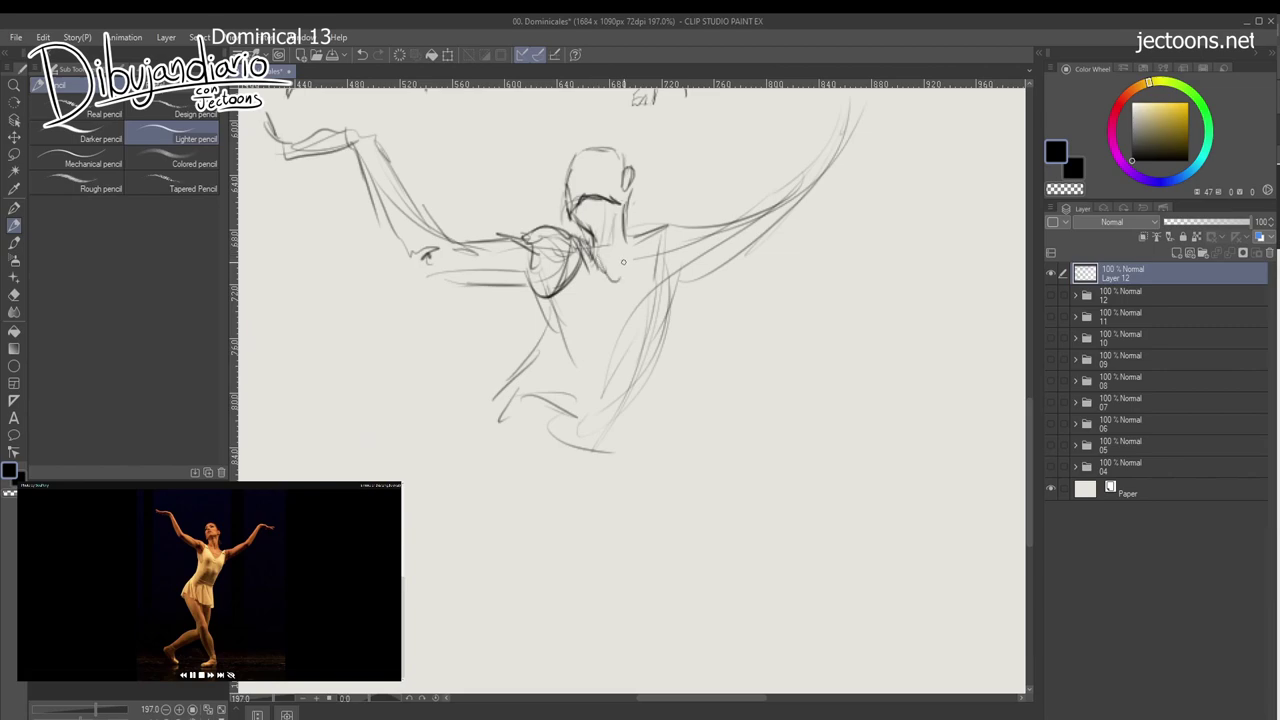
mouse_move(640, 232)
mouse_down()
mouse_move(606, 286)
mouse_move(666, 224)
mouse_move(652, 244)
mouse_move(656, 308)
mouse_up()
drag(656, 300, 662, 225)
drag(664, 208, 670, 216)
mouse_move(662, 168)
mouse_down()
mouse_move(668, 236)
mouse_move(640, 288)
mouse_up()
drag(592, 328, 607, 300)
Reinforce the dancer's torso sides and right-side raised arm with darker strokes from shoulder to wrist.
drag(690, 200, 641, 298)
mouse_move(540, 282)
mouse_down()
mouse_move(580, 305)
mouse_move(652, 290)
mouse_up()
mouse_move(553, 180)
mouse_down()
mouse_move(566, 244)
mouse_move(540, 260)
mouse_move(580, 295)
mouse_move(516, 455)
mouse_up()
drag(565, 336, 578, 320)
mouse_move(555, 370)
mouse_down()
mouse_move(676, 279)
mouse_move(728, 184)
mouse_move(700, 242)
mouse_up()
mouse_move(730, 198)
mouse_down()
mouse_move(700, 262)
mouse_move(576, 303)
mouse_move(542, 299)
mouse_up()
drag(578, 304, 547, 299)
drag(634, 278, 513, 346)
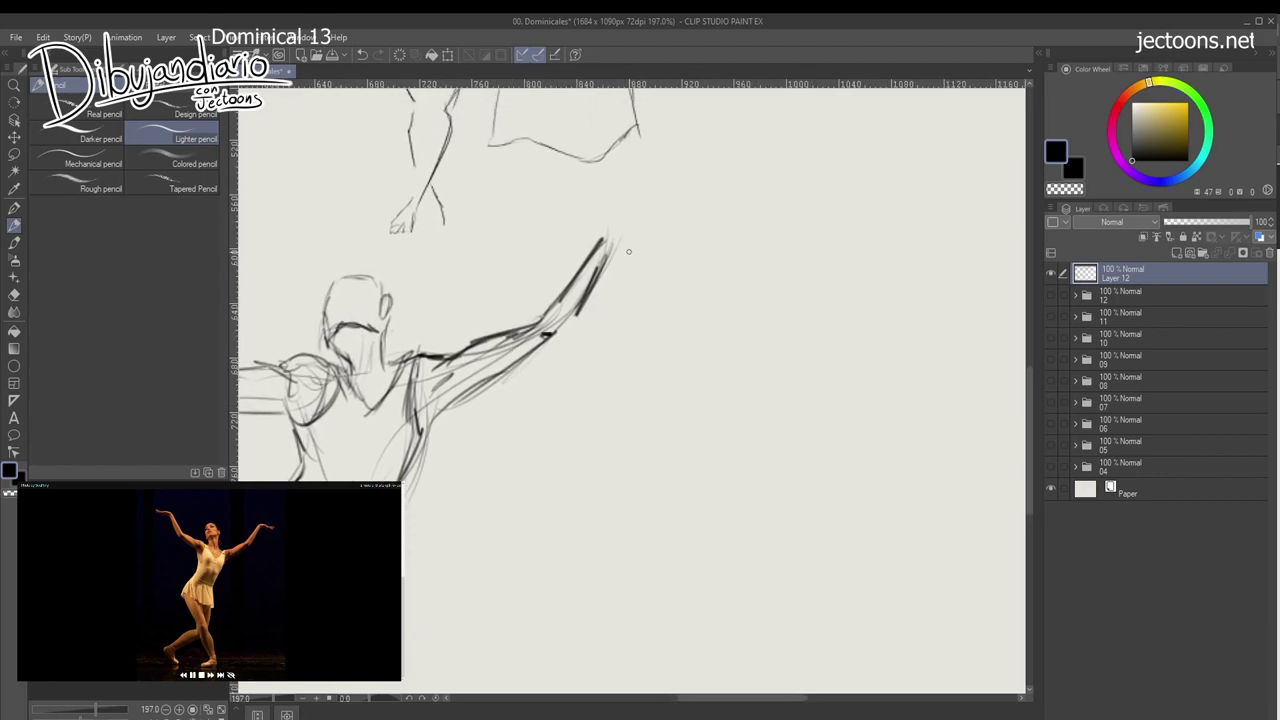
Sketch the open, bent-back hand at the end of the dancer's right-side arm.
mouse_move(610, 248)
mouse_down()
mouse_move(680, 234)
mouse_move(627, 229)
mouse_move(688, 226)
mouse_move(644, 238)
mouse_up()
mouse_move(600, 300)
mouse_down()
mouse_move(690, 258)
mouse_move(770, 252)
mouse_move(601, 364)
mouse_up()
drag(551, 410, 599, 344)
drag(673, 266, 645, 275)
Define the dancer's waist and hips and sketch her short skirt with the start of the thighs.
drag(453, 482, 507, 368)
mouse_move(548, 262)
mouse_down()
mouse_move(496, 303)
mouse_move(476, 368)
mouse_move(505, 352)
mouse_move(600, 392)
mouse_move(640, 392)
mouse_up()
drag(650, 312, 668, 398)
scroll(630, 380, down, 3)
drag(553, 362, 533, 325)
drag(518, 158, 466, 268)
drag(456, 214, 526, 336)
drag(460, 276, 526, 354)
drag(530, 238, 578, 340)
Sketch the dancer's front leg from the thigh through the bent knee to the ankle.
mouse_move(560, 352)
mouse_down()
mouse_move(578, 346)
mouse_move(662, 424)
mouse_move(578, 398)
mouse_move(630, 448)
mouse_move(663, 444)
mouse_up()
drag(594, 406, 660, 467)
drag(661, 434, 669, 463)
drag(653, 415, 669, 441)
drag(657, 412, 580, 345)
drag(609, 226, 599, 337)
drag(560, 389, 531, 438)
Lasso the whole dancer, scale her down slightly, reposition her on the page, and clear the selection.
key(ctrl+space)
mouse_move(628, 398)
mouse_down()
mouse_move(520, 398)
mouse_move(610, 400)
mouse_up()
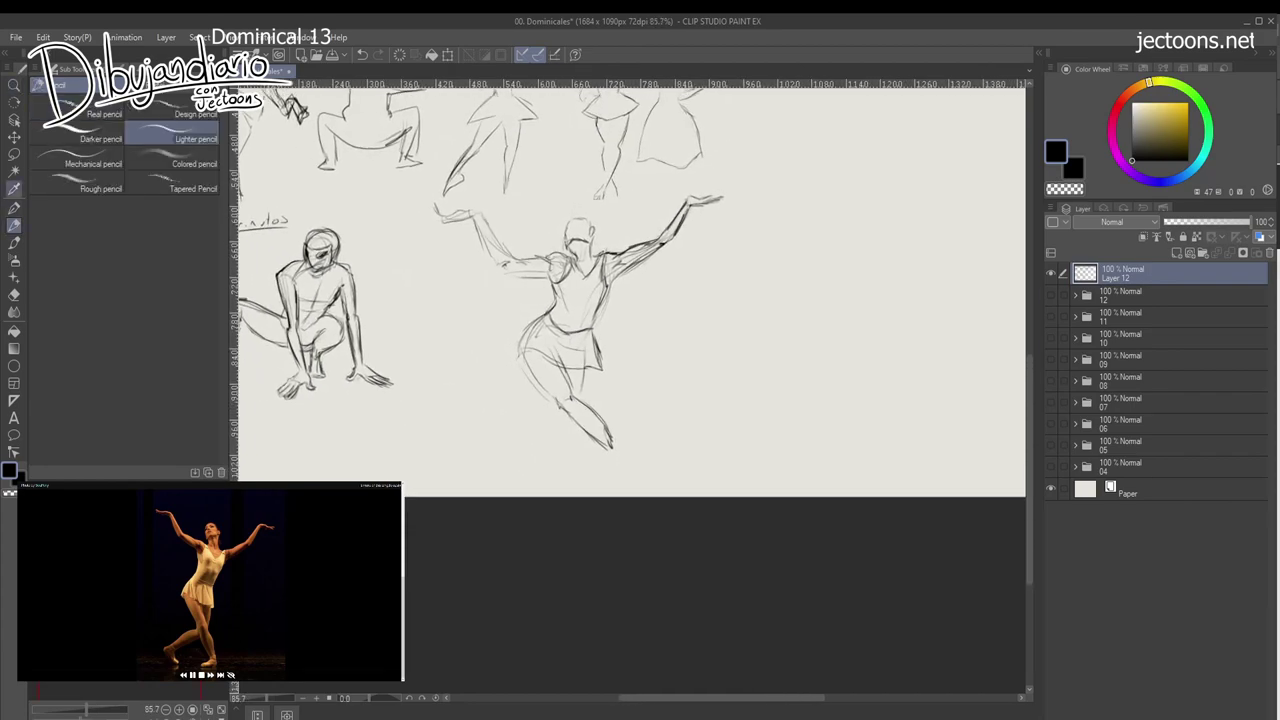
click(14, 154)
mouse_move(484, 201)
mouse_down()
mouse_move(446, 201)
mouse_move(476, 345)
mouse_move(665, 465)
mouse_move(745, 212)
mouse_move(616, 222)
mouse_move(516, 210)
mouse_up()
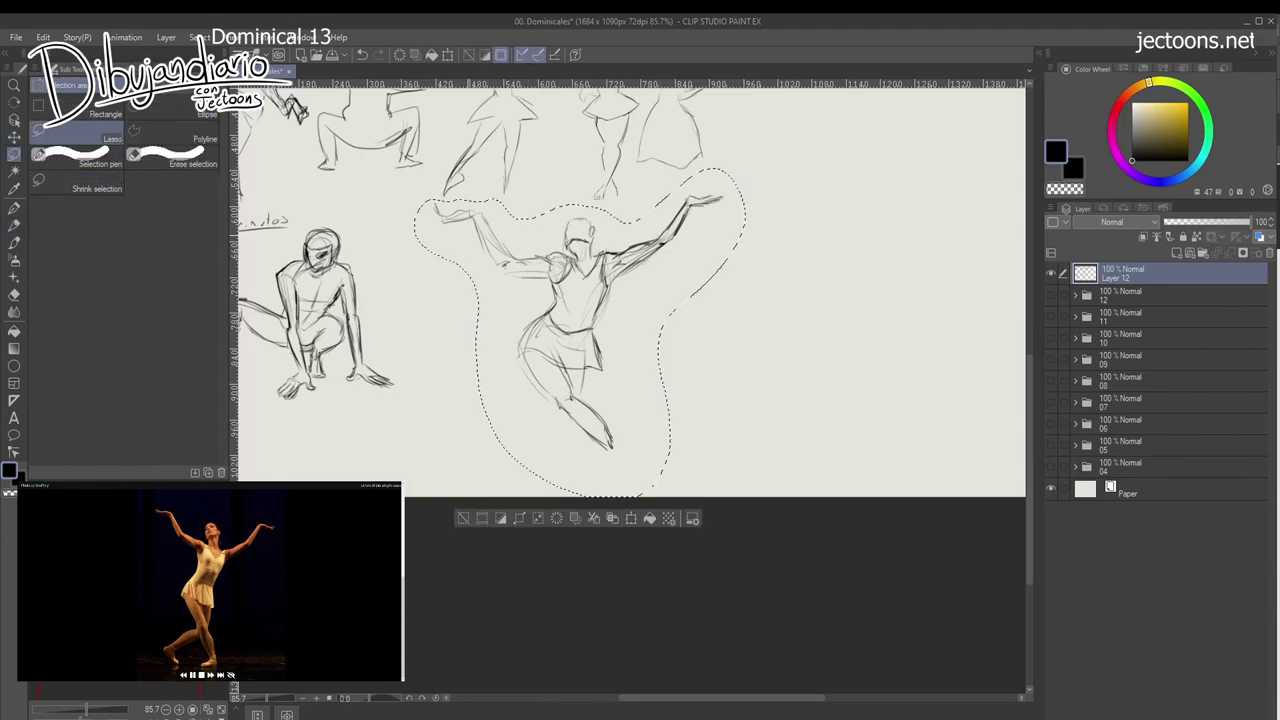
key(ctrl+t)
drag(749, 171, 698, 214)
drag(556, 355, 579, 336)
key(Return)
key(ctrl+d)
Return to the Lighter pencil, refine the dancer's front lower leg, and add its ankle and foot.
scroll(630, 290, down, 2)
mouse_move(583, 388)
mouse_down()
mouse_move(660, 388)
mouse_move(629, 389)
mouse_move(611, 371)
mouse_up()
key(p)
mouse_move(471, 149)
mouse_down()
mouse_move(470, 238)
mouse_move(596, 364)
mouse_up()
mouse_move(540, 282)
mouse_down()
mouse_move(618, 374)
mouse_move(588, 374)
mouse_up()
drag(576, 318, 603, 350)
drag(556, 160, 536, 248)
drag(528, 416, 522, 388)
mouse_move(578, 308)
mouse_down()
mouse_move(604, 324)
mouse_move(600, 296)
mouse_move(598, 315)
mouse_move(525, 340)
mouse_move(563, 344)
mouse_up()
mouse_move(532, 332)
mouse_down()
mouse_move(585, 340)
mouse_move(602, 318)
mouse_move(614, 334)
mouse_move(597, 319)
mouse_move(601, 299)
mouse_move(581, 303)
mouse_up()
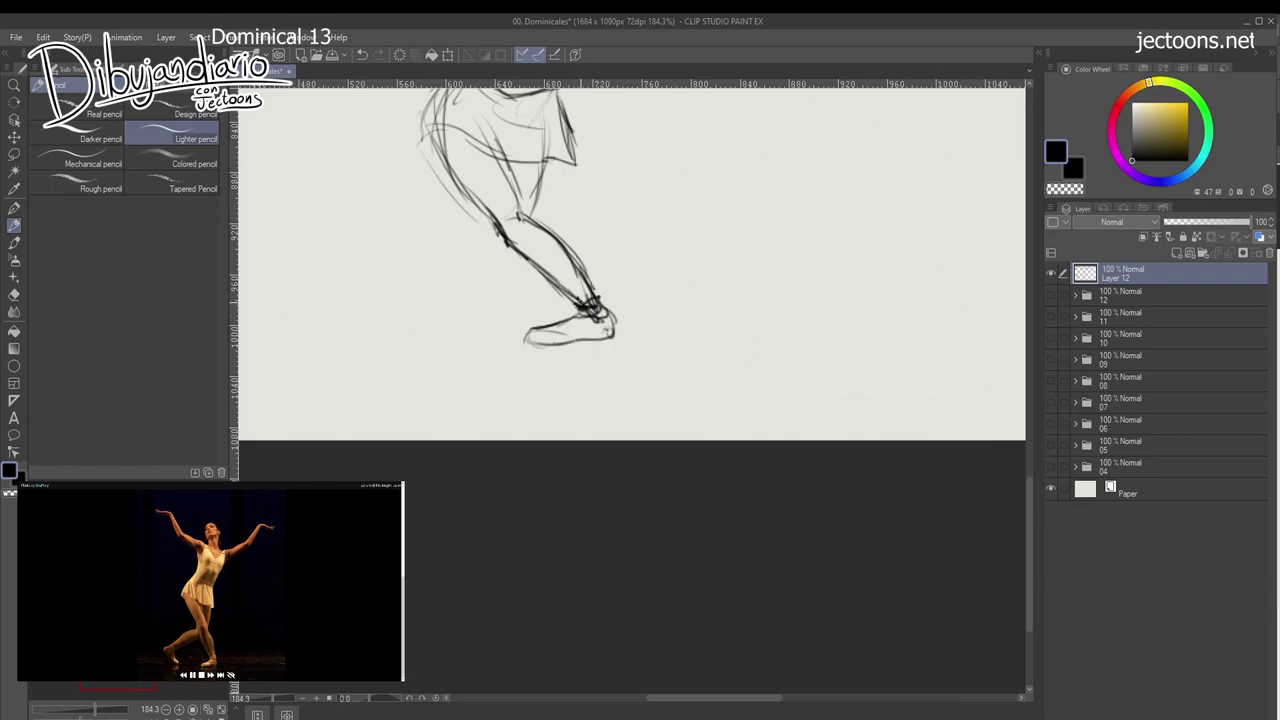
Sketch the dancer's rear lower leg extending behind the front knee, ending in a pointed foot.
mouse_move(513, 223)
mouse_down()
mouse_move(531, 240)
mouse_move(459, 251)
mouse_move(442, 283)
mouse_move(457, 284)
mouse_up()
mouse_move(498, 234)
mouse_down()
mouse_move(421, 283)
mouse_move(410, 307)
mouse_move(446, 284)
mouse_move(441, 296)
mouse_move(408, 296)
mouse_move(472, 345)
mouse_up()
mouse_move(436, 298)
mouse_down()
mouse_move(450, 328)
mouse_move(482, 344)
mouse_up()
mouse_move(450, 330)
mouse_down()
mouse_move(458, 289)
mouse_move(450, 298)
mouse_move(576, 275)
mouse_up()
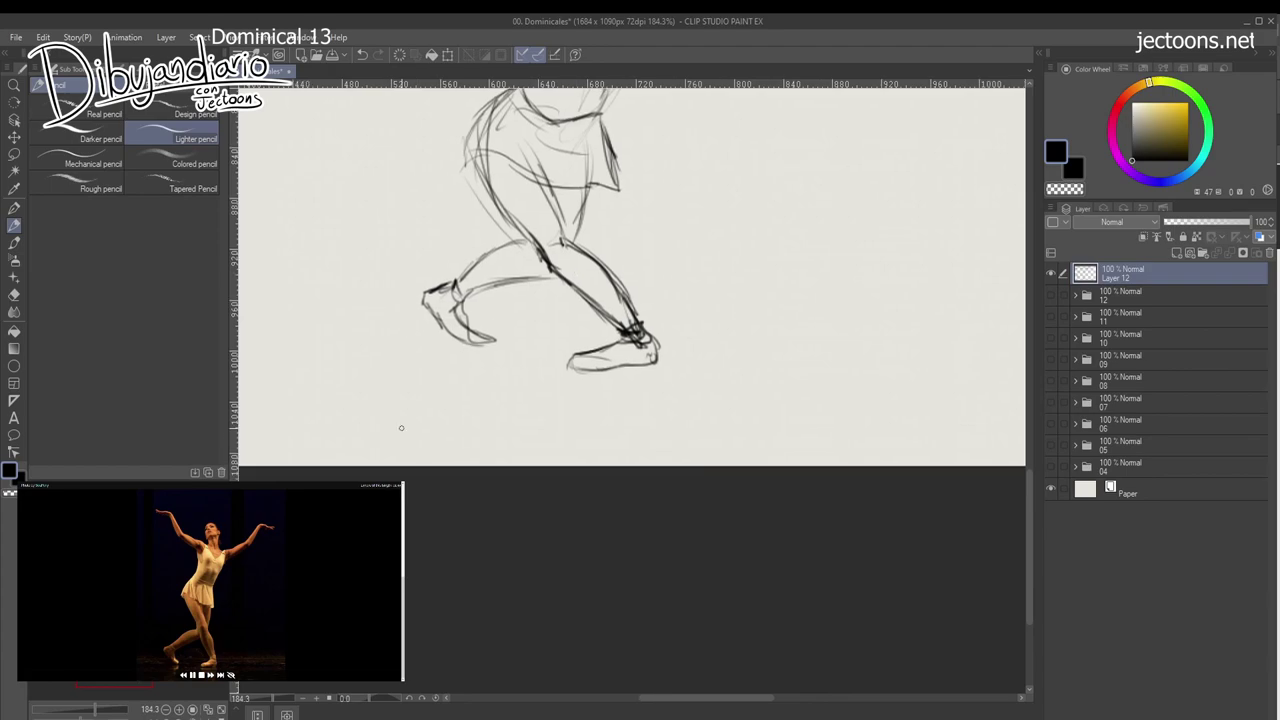
Add pleats and a darker hem to the dancer's skirt and strengthen the outline of her hip.
mouse_move(596, 185)
mouse_down()
mouse_move(514, 297)
mouse_move(490, 371)
mouse_up()
mouse_move(484, 323)
mouse_down()
mouse_move(492, 378)
mouse_move(472, 370)
mouse_move(488, 376)
mouse_up()
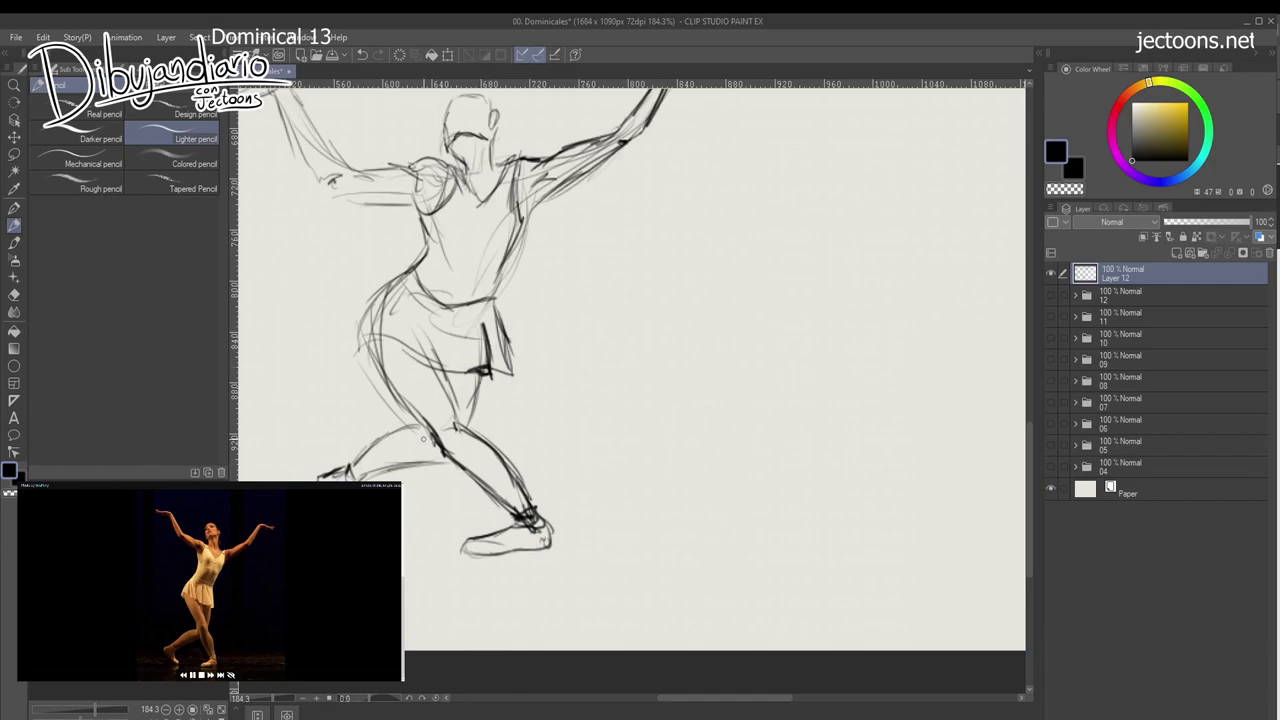
mouse_move(452, 316)
mouse_down()
mouse_move(446, 376)
mouse_move(449, 323)
mouse_up()
mouse_move(395, 294)
mouse_down()
mouse_move(385, 338)
mouse_move(358, 354)
mouse_up()
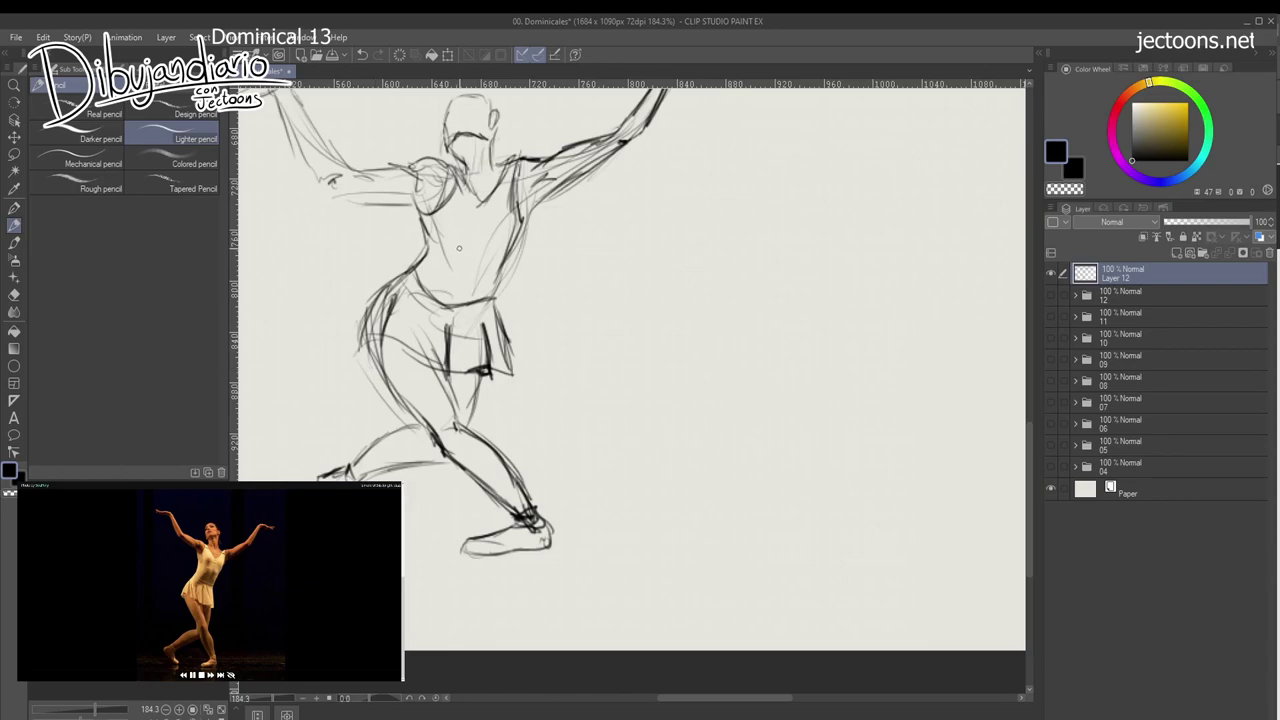
scroll(460, 247, up, 3)
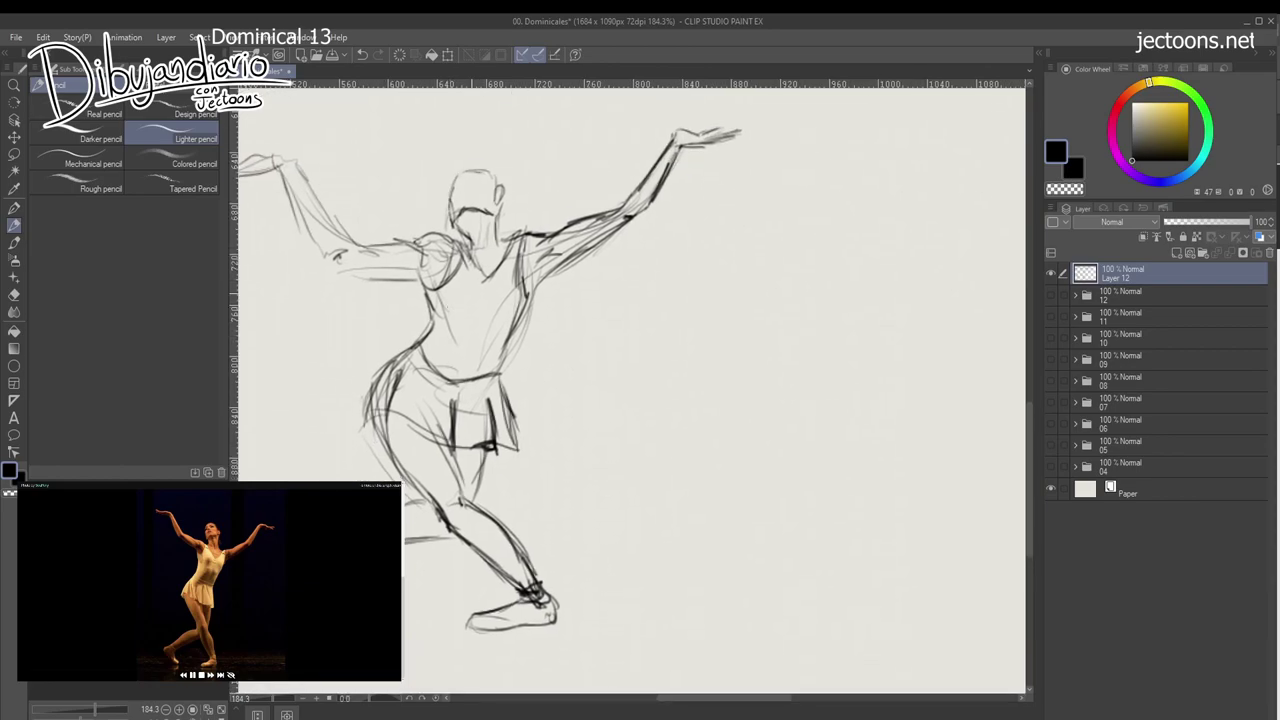
Draw the dancer's facial features, hairline and bun, and darken the outline of her head and neck.
drag(450, 307, 448, 327)
mouse_move(455, 211)
mouse_down()
mouse_move(488, 207)
mouse_move(470, 212)
mouse_move(472, 229)
mouse_move(439, 231)
mouse_move(450, 234)
mouse_up()
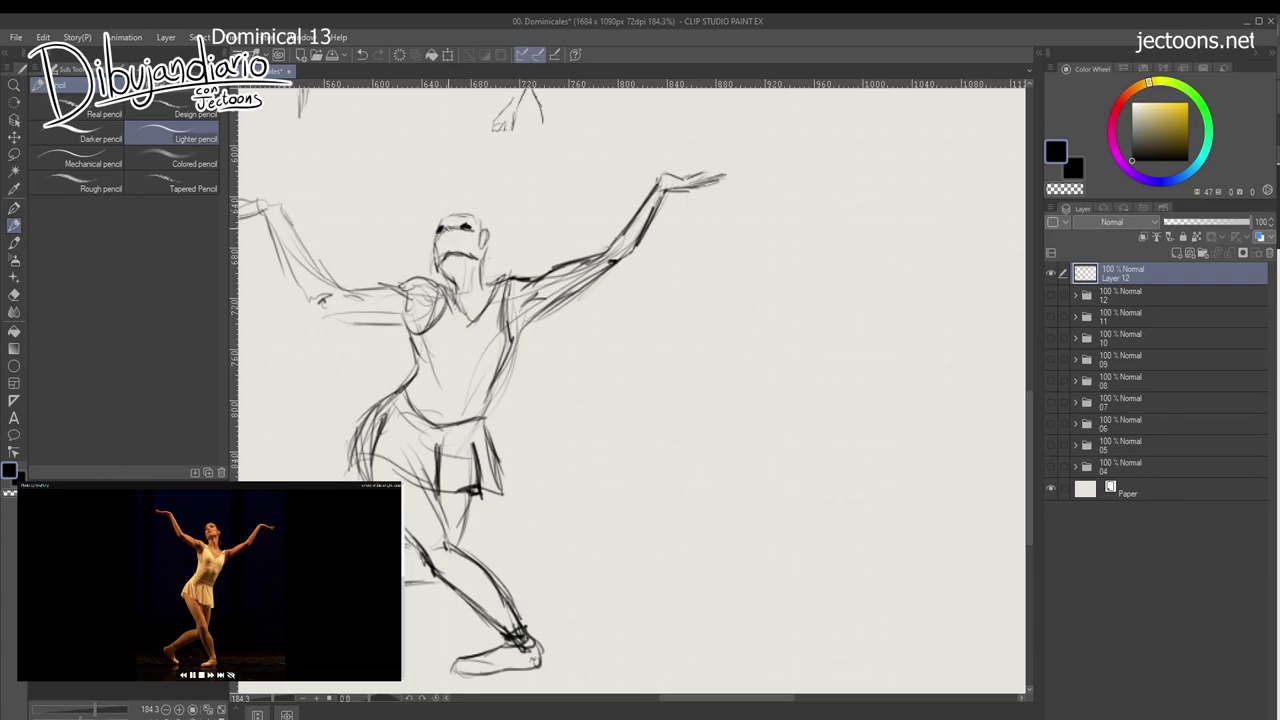
mouse_move(447, 224)
mouse_down()
mouse_move(441, 235)
mouse_move(457, 228)
mouse_move(438, 233)
mouse_move(442, 270)
mouse_move(477, 228)
mouse_move(470, 212)
mouse_move(486, 214)
mouse_move(490, 240)
mouse_move(458, 208)
mouse_move(492, 238)
mouse_move(488, 266)
mouse_move(480, 256)
mouse_move(438, 294)
mouse_move(428, 276)
mouse_move(418, 306)
mouse_move(456, 322)
mouse_move(490, 280)
mouse_move(436, 270)
mouse_move(442, 241)
mouse_up()
drag(430, 288, 434, 300)
scroll(440, 300, up, 1)
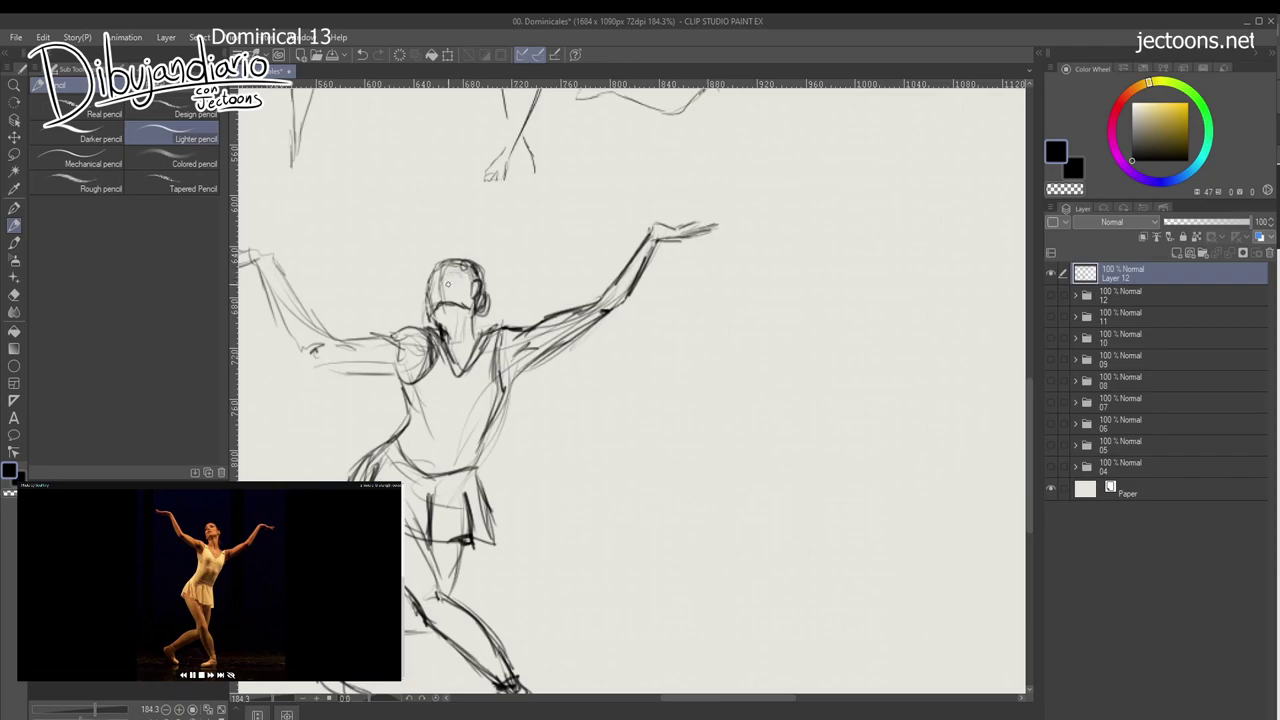
drag(454, 275, 466, 280)
mouse_move(445, 282)
mouse_down()
mouse_move(446, 295)
mouse_move(444, 278)
mouse_up()
Redraw the dancer's front knee and inner thigh line, and rework the shin and foot below.
scroll(447, 328, down, 1)
drag(479, 307, 475, 298)
drag(507, 408, 600, 320)
drag(594, 486, 610, 400)
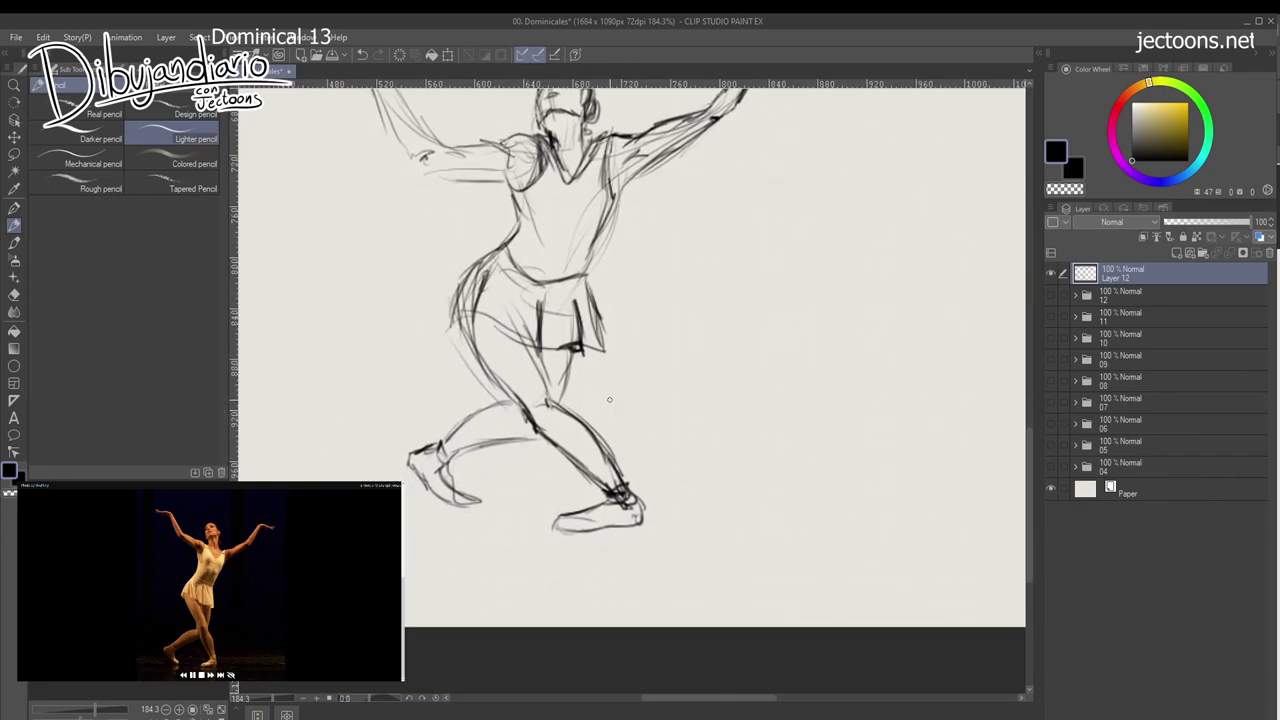
mouse_move(543, 431)
mouse_down()
mouse_move(552, 396)
mouse_move(550, 413)
mouse_move(535, 376)
mouse_move(540, 444)
mouse_move(541, 392)
mouse_move(552, 400)
mouse_move(552, 383)
mouse_move(568, 418)
mouse_up()
drag(536, 368, 554, 386)
drag(548, 370, 556, 398)
mouse_move(490, 314)
mouse_down()
mouse_move(476, 364)
mouse_move(536, 416)
mouse_move(598, 436)
mouse_up()
mouse_move(558, 398)
mouse_down()
mouse_move(632, 488)
mouse_move(532, 420)
mouse_move(604, 487)
mouse_move(555, 532)
mouse_move(606, 533)
mouse_move(641, 512)
mouse_move(616, 521)
mouse_up()
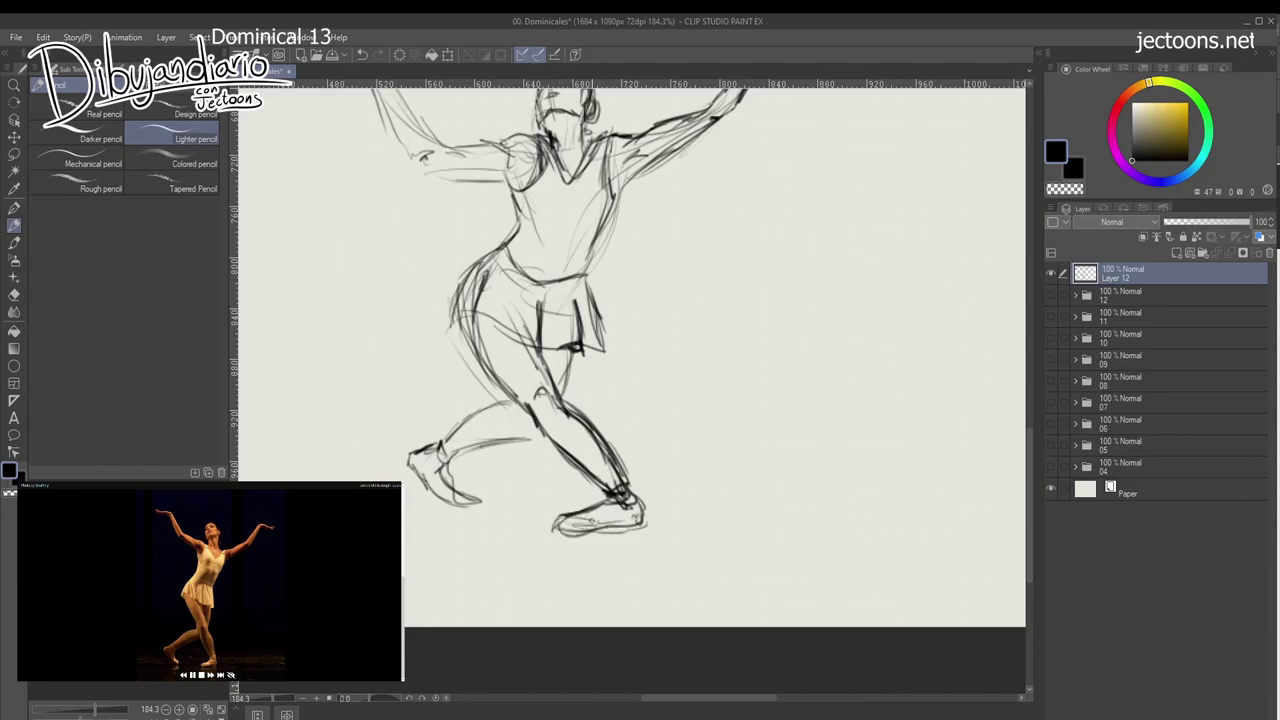
Darken the contours of the dancer's thighs between the skirt and the knee.
drag(542, 349, 560, 386)
mouse_move(460, 299)
mouse_down()
mouse_move(494, 388)
mouse_move(522, 411)
mouse_up()
mouse_move(564, 340)
mouse_down()
mouse_move(566, 401)
mouse_move(584, 385)
mouse_up()
drag(564, 456, 482, 469)
drag(535, 419, 473, 459)
drag(650, 433, 570, 453)
mouse_move(655, 472)
mouse_down()
mouse_move(600, 458)
mouse_move(643, 456)
mouse_move(641, 443)
mouse_up()
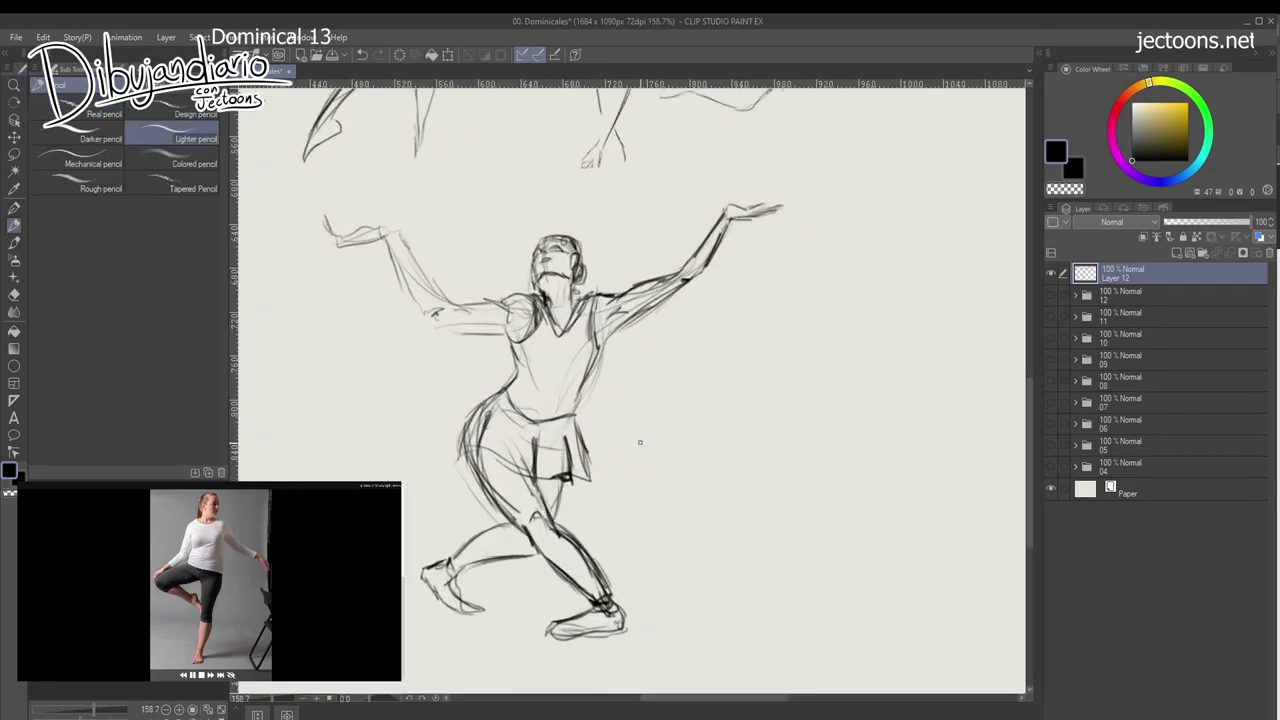
Handwrite the underlined heading "10 minutos" in the empty area beside the dancer with the Lighter pencil.
mouse_move(665, 498)
mouse_down()
mouse_move(594, 486)
mouse_move(575, 500)
mouse_move(591, 480)
mouse_move(483, 489)
mouse_move(549, 513)
mouse_move(518, 512)
mouse_up()
scroll(407, 571, up, 2)
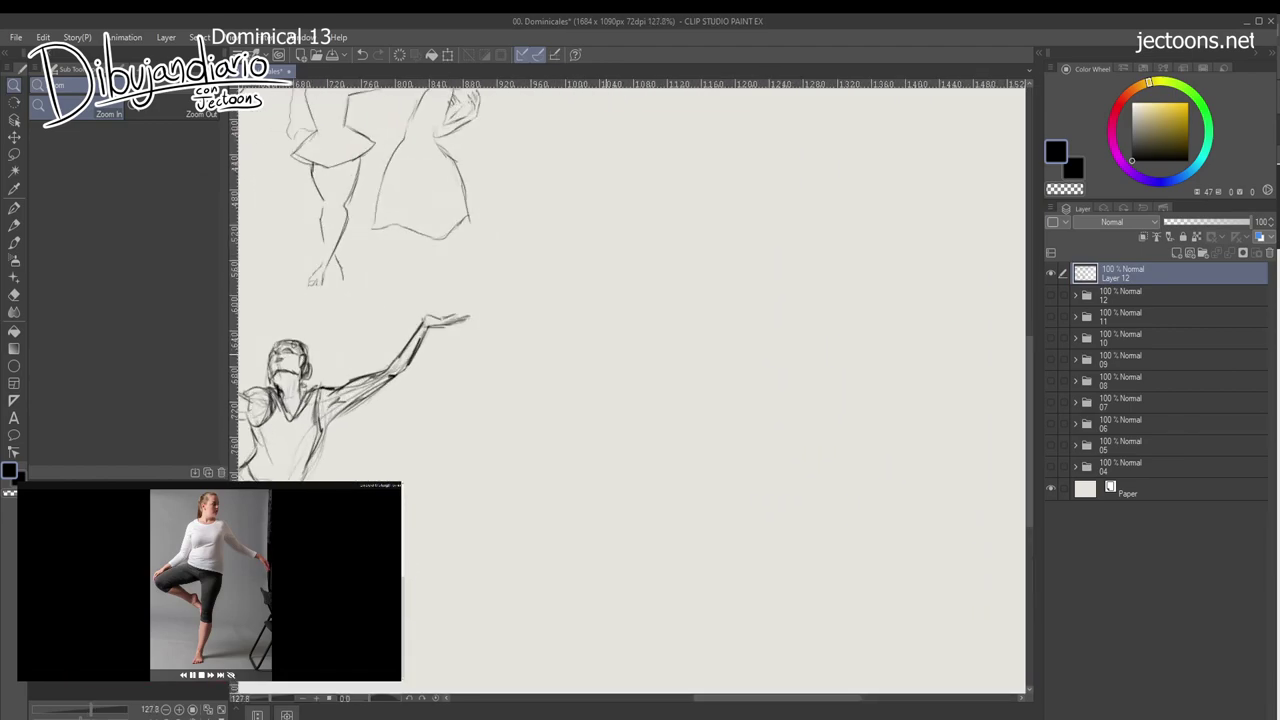
key(p)
mouse_move(548, 230)
mouse_down()
mouse_move(551, 241)
mouse_move(560, 230)
mouse_move(593, 238)
mouse_up()
drag(599, 230, 632, 230)
drag(631, 214, 632, 234)
mouse_move(625, 224)
mouse_down()
mouse_move(642, 223)
mouse_move(642, 236)
mouse_up()
drag(545, 246, 650, 242)
drag(662, 226, 650, 238)
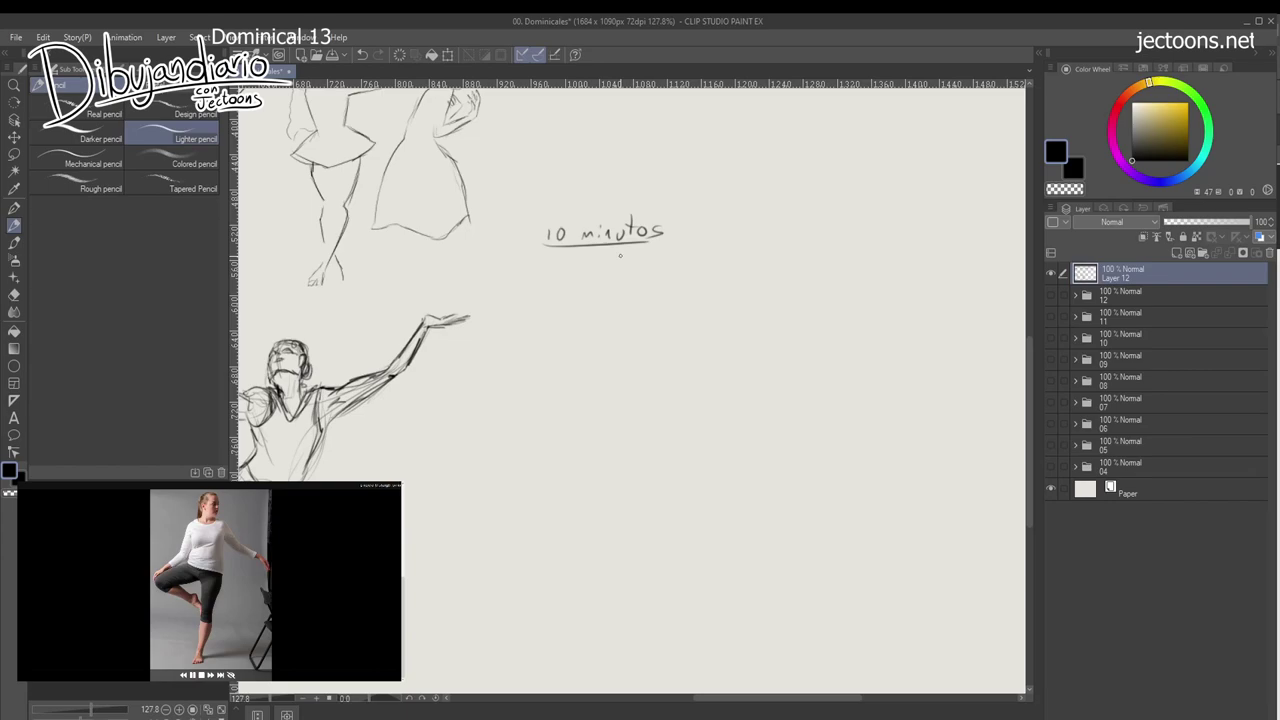
Below the "10 minutos" heading, sketch the standing woman's head, torso and left-side arm reaching toward her knee.
mouse_move(641, 296)
mouse_down()
mouse_move(608, 263)
mouse_move(640, 244)
mouse_move(645, 277)
mouse_move(587, 271)
mouse_move(582, 354)
mouse_move(612, 405)
mouse_move(652, 410)
mouse_move(656, 312)
mouse_move(661, 410)
mouse_move(567, 385)
mouse_up()
drag(586, 278, 576, 292)
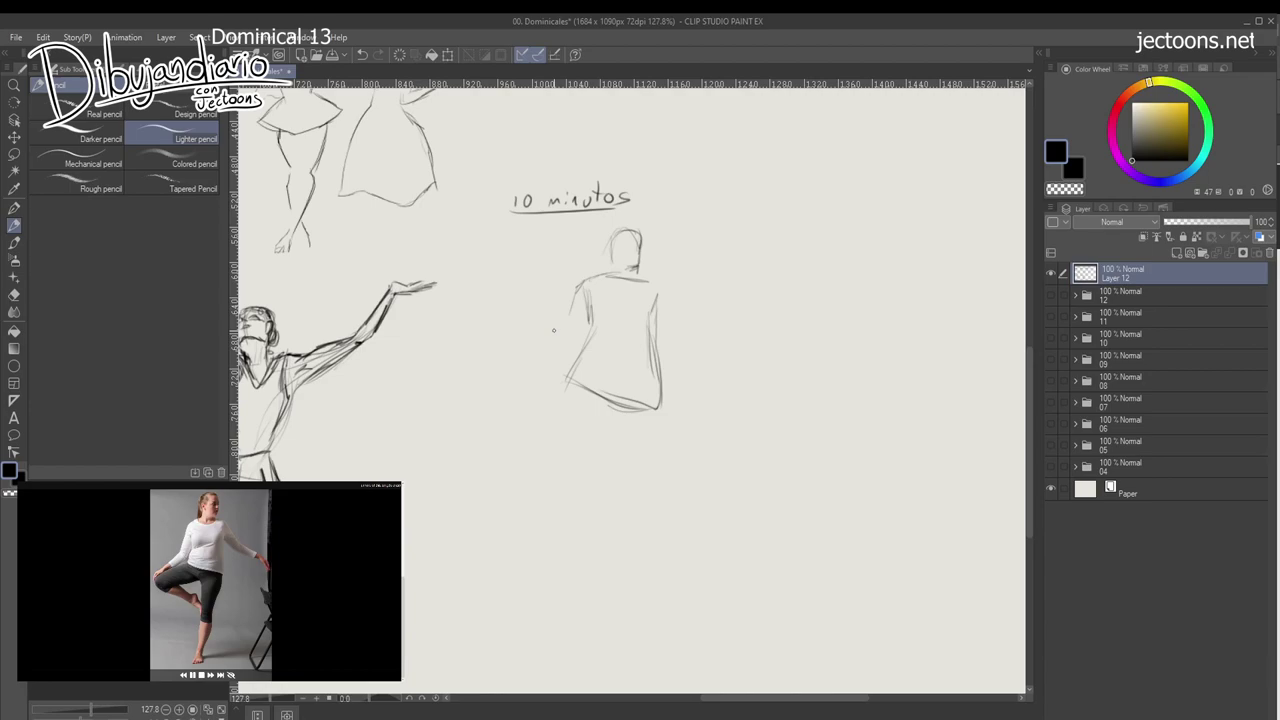
drag(554, 330, 565, 289)
drag(597, 245, 527, 348)
drag(593, 322, 510, 386)
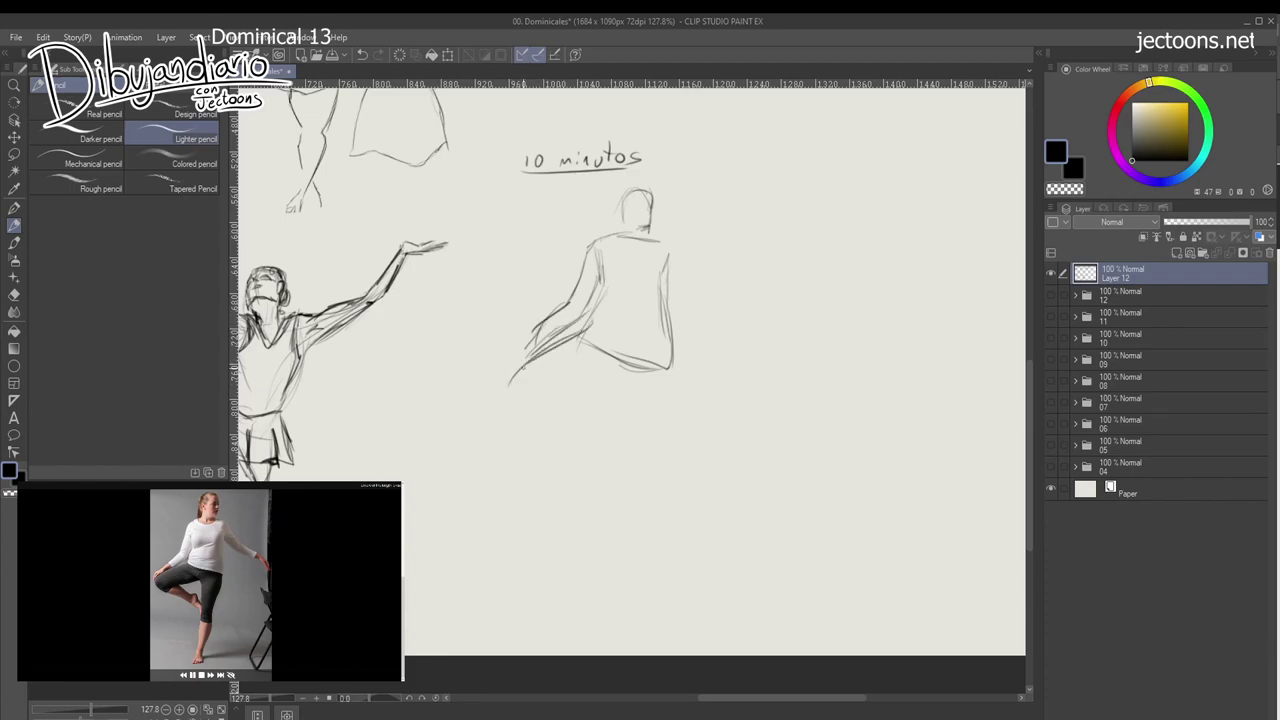
Sketch the woman's raised bent leg folded across her body and the thigh of her standing leg.
mouse_move(618, 372)
mouse_down()
mouse_move(532, 388)
mouse_move(552, 391)
mouse_up()
drag(566, 371, 591, 393)
drag(511, 383, 603, 401)
drag(529, 511, 534, 469)
mouse_move(600, 440)
mouse_down()
mouse_move(580, 404)
mouse_move(564, 410)
mouse_up()
drag(593, 284, 576, 350)
mouse_move(590, 286)
mouse_down()
mouse_move(584, 366)
mouse_move(610, 376)
mouse_move(586, 378)
mouse_move(580, 417)
mouse_up()
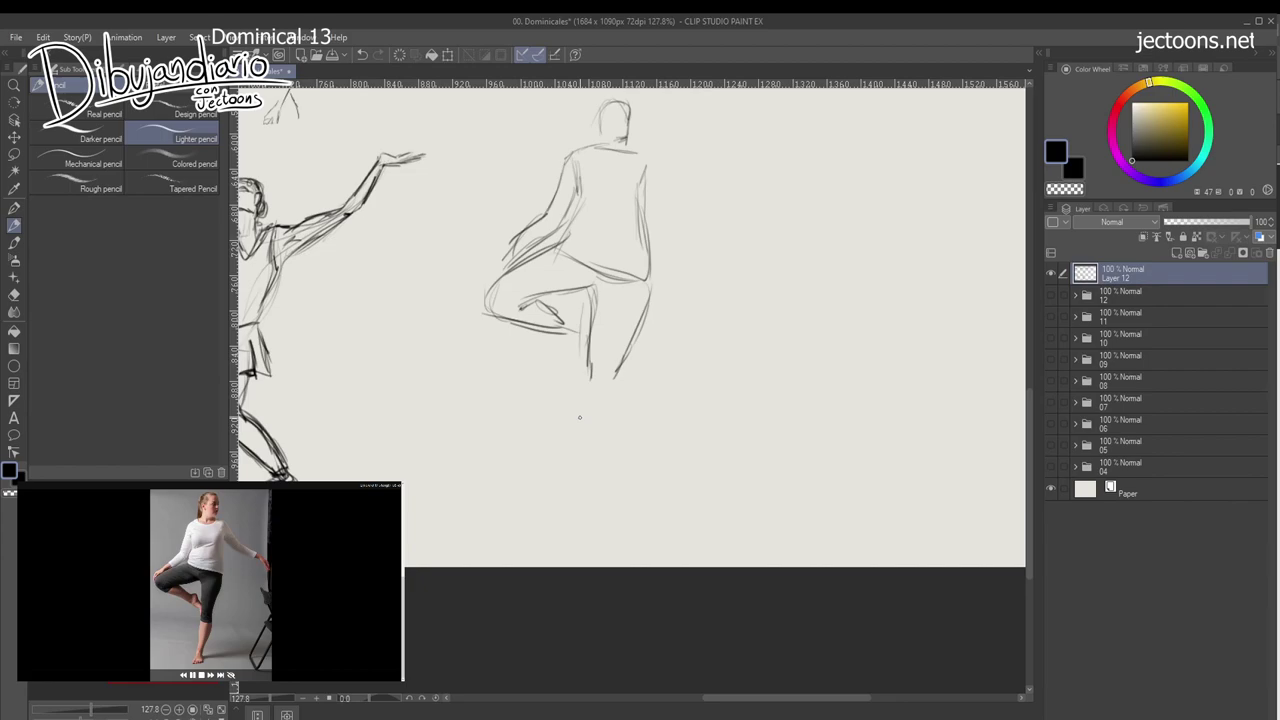
Extend the woman's standing leg down through the calf and mark the trouser cuff below the knee.
drag(580, 417, 583, 406)
mouse_move(624, 348)
mouse_down()
mouse_move(619, 394)
mouse_move(602, 364)
mouse_move(590, 444)
mouse_up()
drag(590, 348, 588, 450)
drag(590, 378, 588, 458)
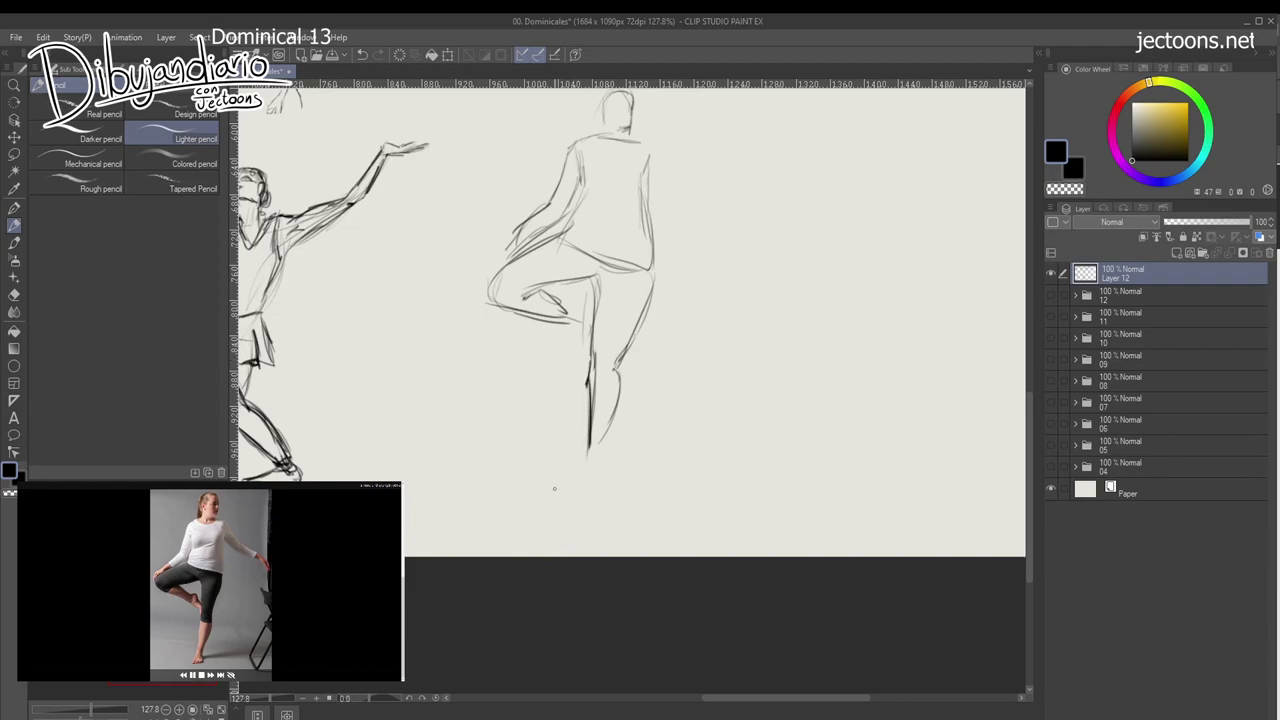
drag(588, 378, 624, 378)
Refine the woman's folded shin and sketch its foot resting against the standing leg.
drag(533, 296, 520, 311)
drag(545, 382, 543, 380)
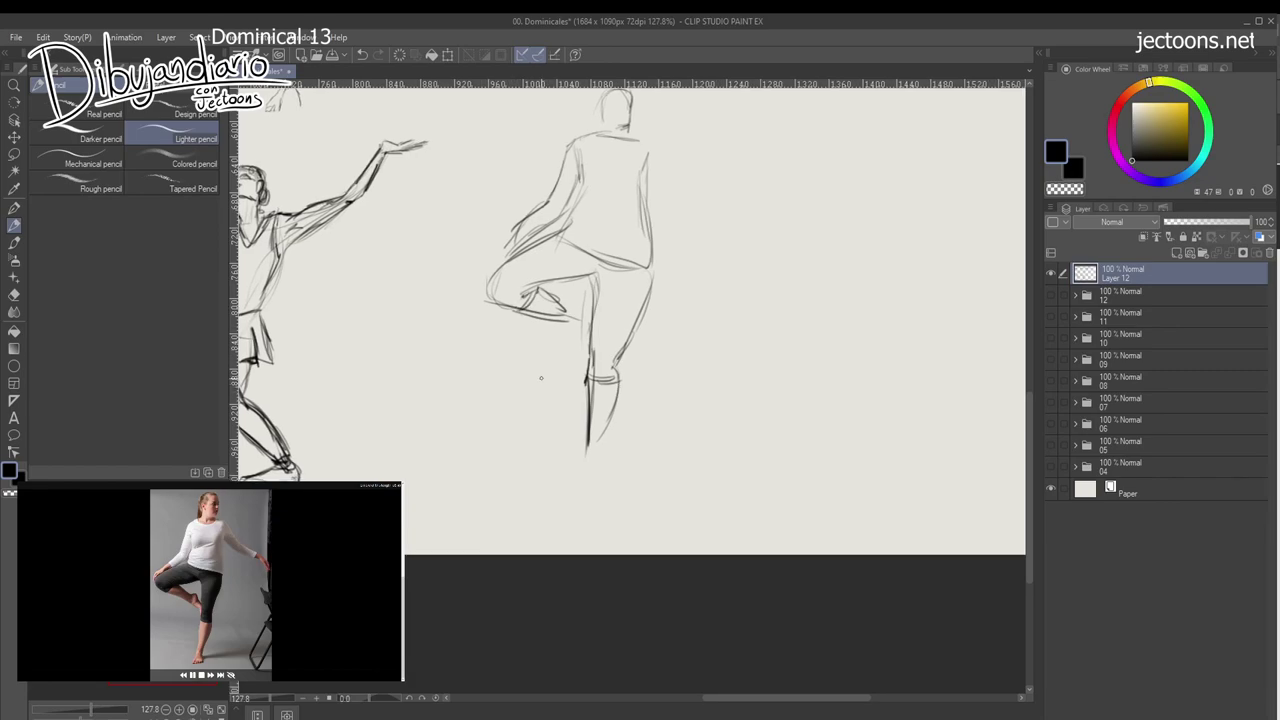
drag(556, 316, 588, 368)
drag(566, 309, 590, 341)
Sketch the woman's right-side shoulder, upper arm and outstretched forearm.
mouse_move(642, 155)
mouse_down()
mouse_move(624, 209)
mouse_move(543, 228)
mouse_move(552, 209)
mouse_move(572, 224)
mouse_move(570, 249)
mouse_move(589, 256)
mouse_up()
mouse_move(572, 262)
mouse_down()
mouse_move(552, 238)
mouse_move(586, 283)
mouse_move(595, 264)
mouse_move(640, 287)
mouse_up()
drag(597, 286, 637, 288)
mouse_move(523, 252)
mouse_down()
mouse_move(558, 267)
mouse_move(521, 299)
mouse_up()
mouse_move(513, 215)
mouse_down()
mouse_move(507, 237)
mouse_move(523, 230)
mouse_move(507, 252)
mouse_move(624, 556)
mouse_move(518, 212)
mouse_up()
Move the lassoed headless body farther down from the "10 minutos" heading and clear the selection.
key(m)
key(ctrl+t)
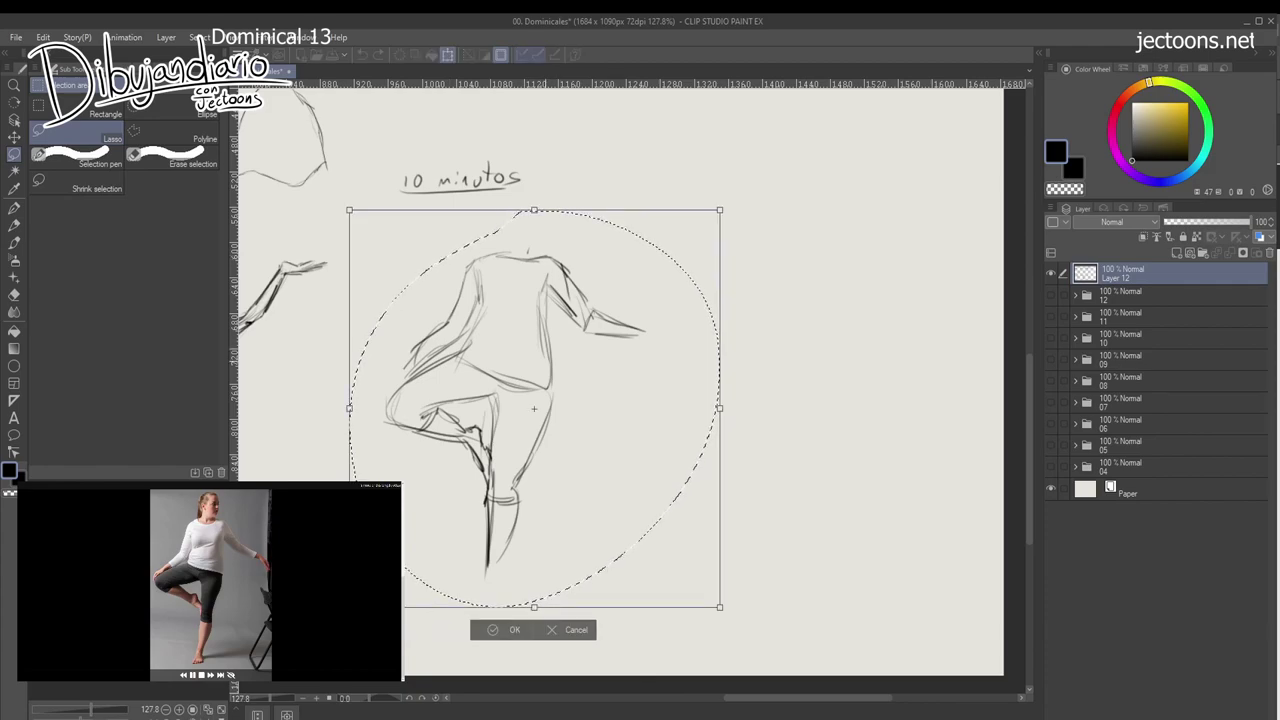
drag(533, 407, 556, 479)
key(Return)
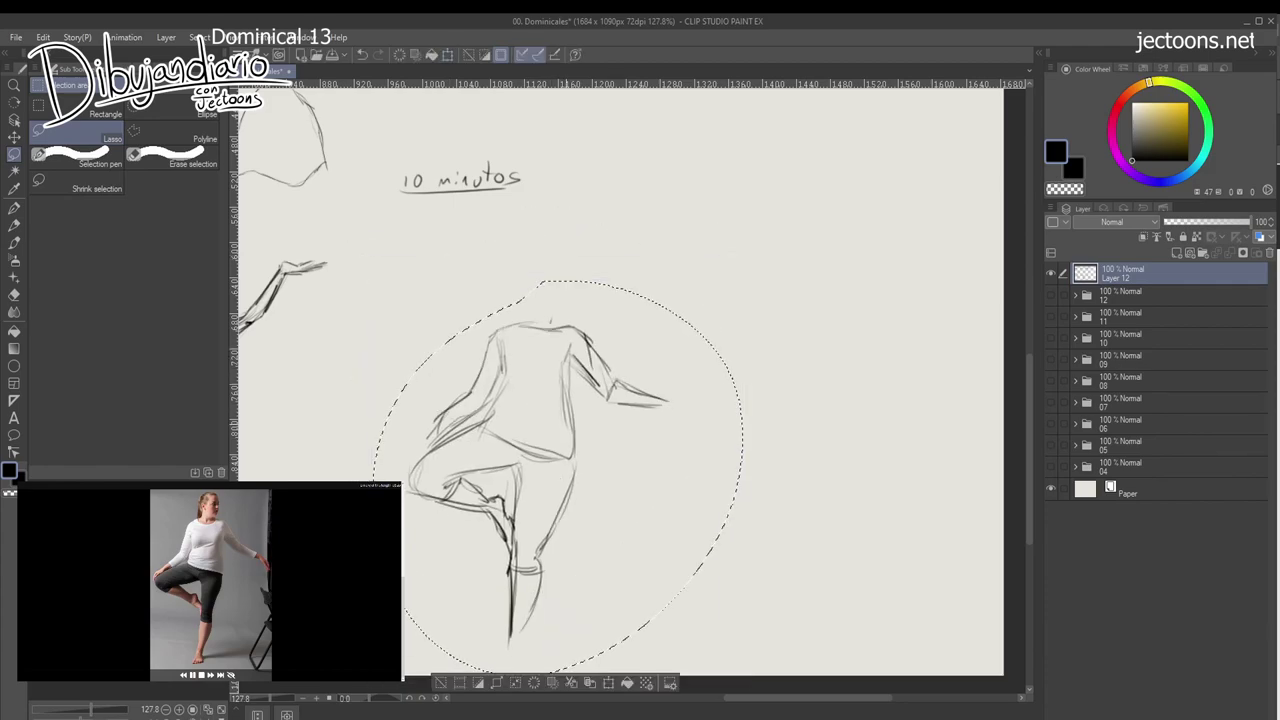
key(ctrl+d)
Return to the Lighter pencil, redraw the woman's head and neck, and strengthen her shoulders and shirt outline.
click(14, 225)
mouse_move(513, 311)
mouse_down()
mouse_move(467, 304)
mouse_move(503, 277)
mouse_move(480, 315)
mouse_up()
mouse_move(485, 267)
mouse_down()
mouse_move(486, 305)
mouse_move(520, 293)
mouse_move(503, 311)
mouse_up()
mouse_move(496, 254)
mouse_down()
mouse_move(521, 283)
mouse_move(476, 297)
mouse_move(518, 314)
mouse_move(476, 318)
mouse_move(442, 348)
mouse_move(456, 382)
mouse_move(430, 425)
mouse_move(500, 452)
mouse_move(526, 446)
mouse_up()
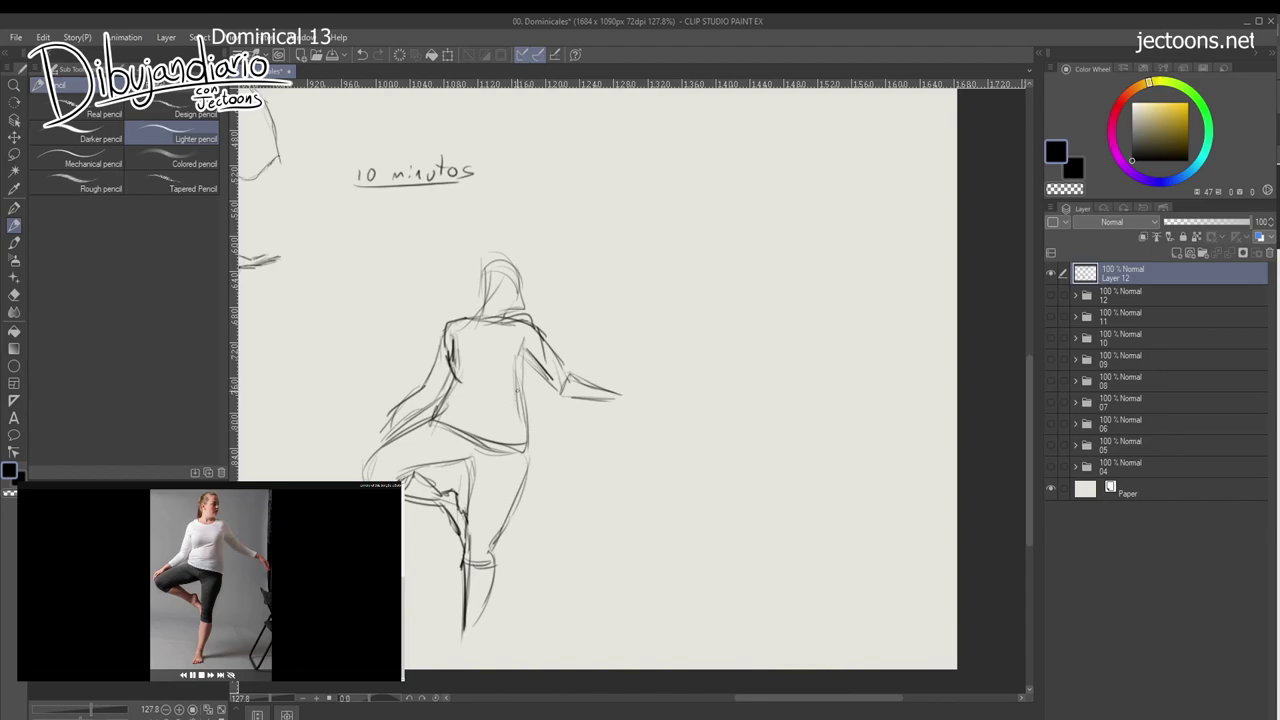
mouse_move(520, 342)
mouse_down()
mouse_move(514, 444)
mouse_move(479, 406)
mouse_move(494, 321)
mouse_move(484, 382)
mouse_up()
drag(482, 364, 477, 454)
Refine the woman's outstretched forearm and sketch its hand with the fingers hanging down.
drag(632, 258, 490, 344)
mouse_move(432, 348)
mouse_down()
mouse_move(506, 348)
mouse_move(460, 291)
mouse_move(473, 340)
mouse_move(487, 350)
mouse_move(477, 316)
mouse_move(495, 337)
mouse_up()
drag(489, 329, 635, 454)
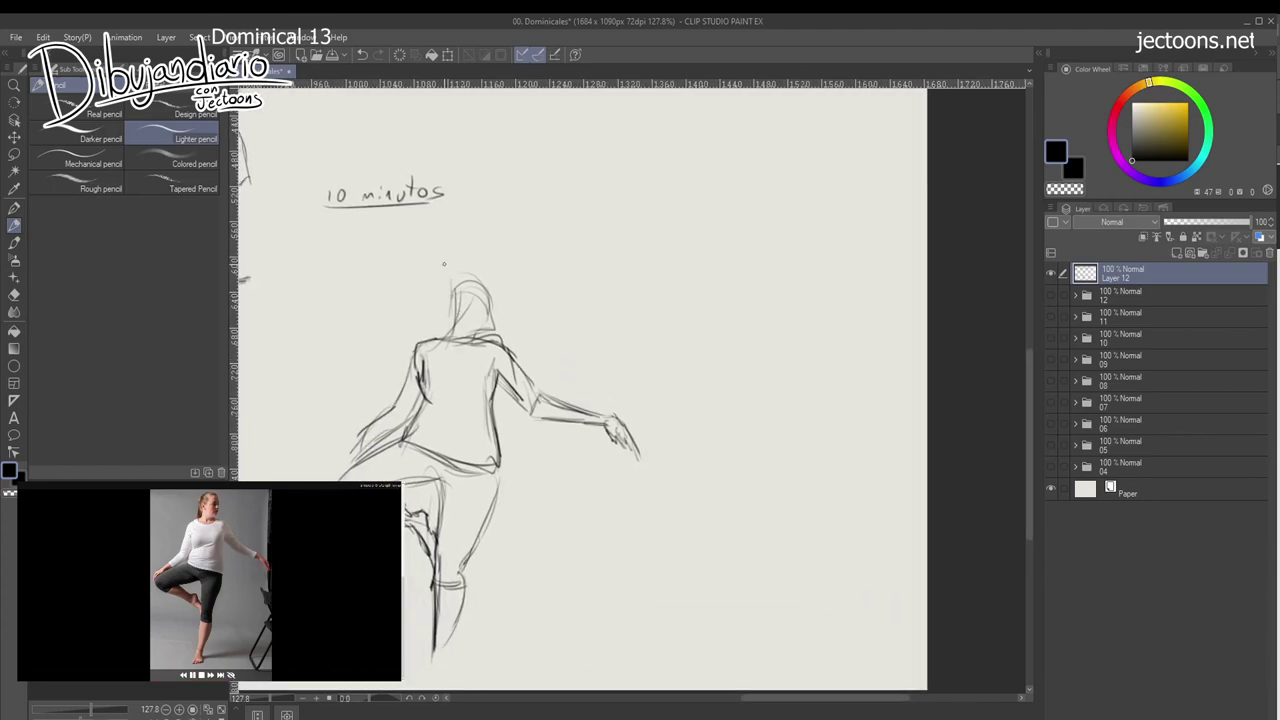
Sketch the woman's ponytail and darken the outline of her face and shirt collar.
mouse_move(451, 290)
mouse_down()
mouse_move(430, 338)
mouse_move(450, 320)
mouse_move(440, 342)
mouse_up()
mouse_move(450, 290)
mouse_down()
mouse_move(490, 320)
mouse_move(492, 334)
mouse_move(466, 332)
mouse_move(492, 334)
mouse_up()
drag(492, 308, 482, 348)
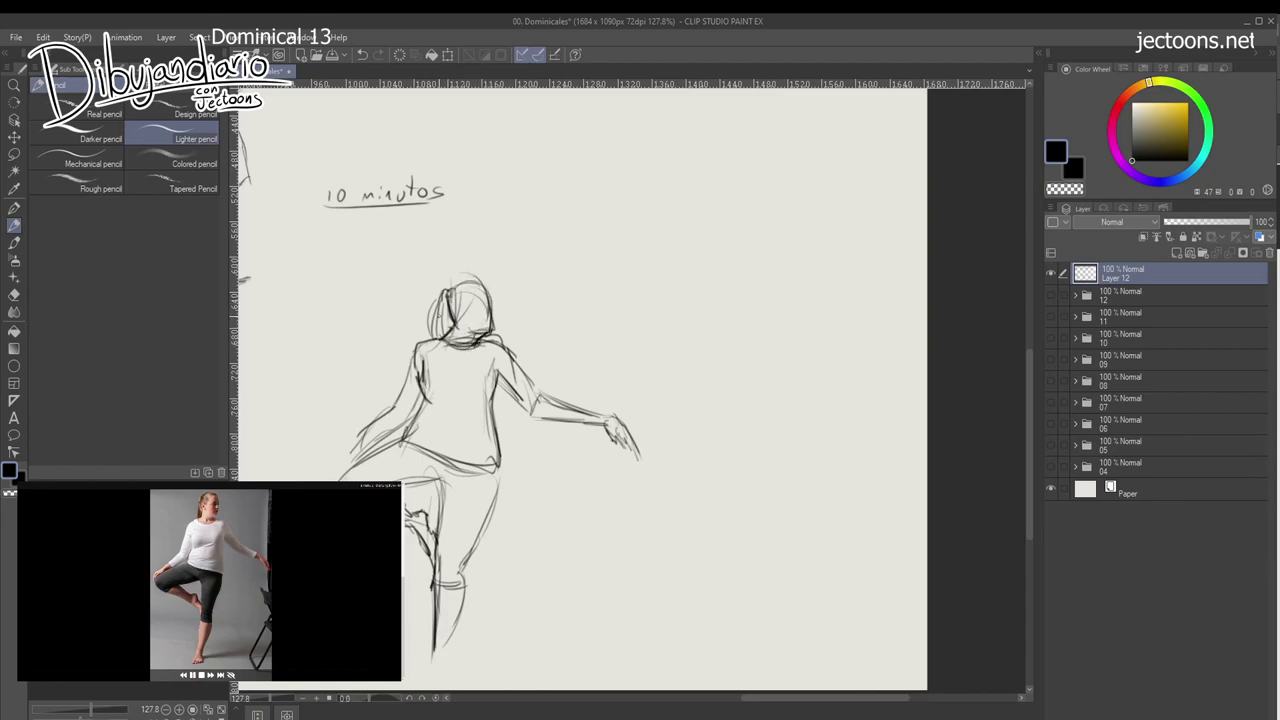
Reinforce the woman's left-side sleeve and waist, and add fold lines above the shirt hem.
drag(425, 396, 402, 440)
drag(463, 506, 491, 433)
drag(468, 372, 506, 372)
drag(464, 370, 500, 368)
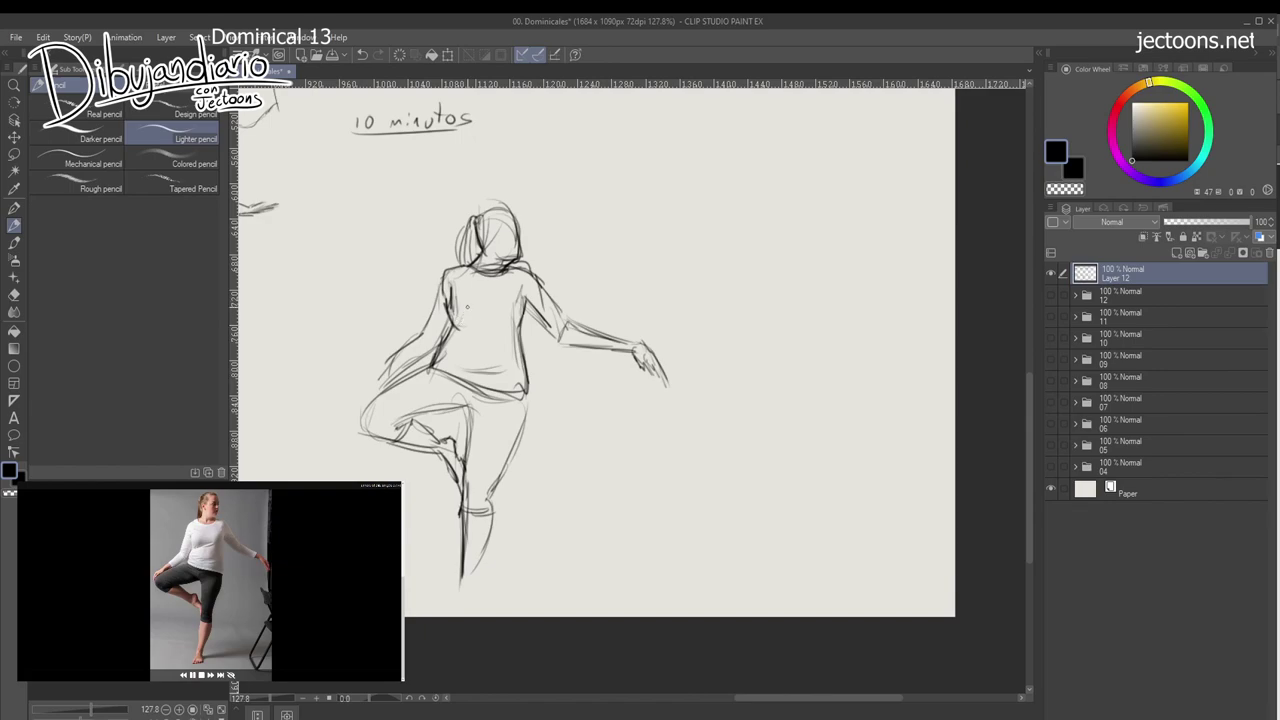
Strengthen the woman's standing leg and sketch its ankle and foot.
drag(520, 300, 517, 444)
drag(486, 530, 476, 419)
drag(451, 465, 433, 479)
mouse_move(450, 467)
mouse_down()
mouse_move(430, 483)
mouse_move(452, 478)
mouse_up()
mouse_move(474, 448)
mouse_down()
mouse_move(462, 486)
mouse_move(416, 492)
mouse_move(464, 490)
mouse_move(465, 533)
mouse_up()
Sketch the woman's left-side wrist and hand resting on her raised knee.
drag(408, 350, 436, 344)
mouse_move(434, 340)
mouse_down()
mouse_move(466, 332)
mouse_move(457, 413)
mouse_move(470, 416)
mouse_up()
drag(414, 279, 368, 356)
mouse_move(455, 207)
mouse_down()
mouse_move(438, 258)
mouse_move(412, 280)
mouse_move(401, 401)
mouse_up()
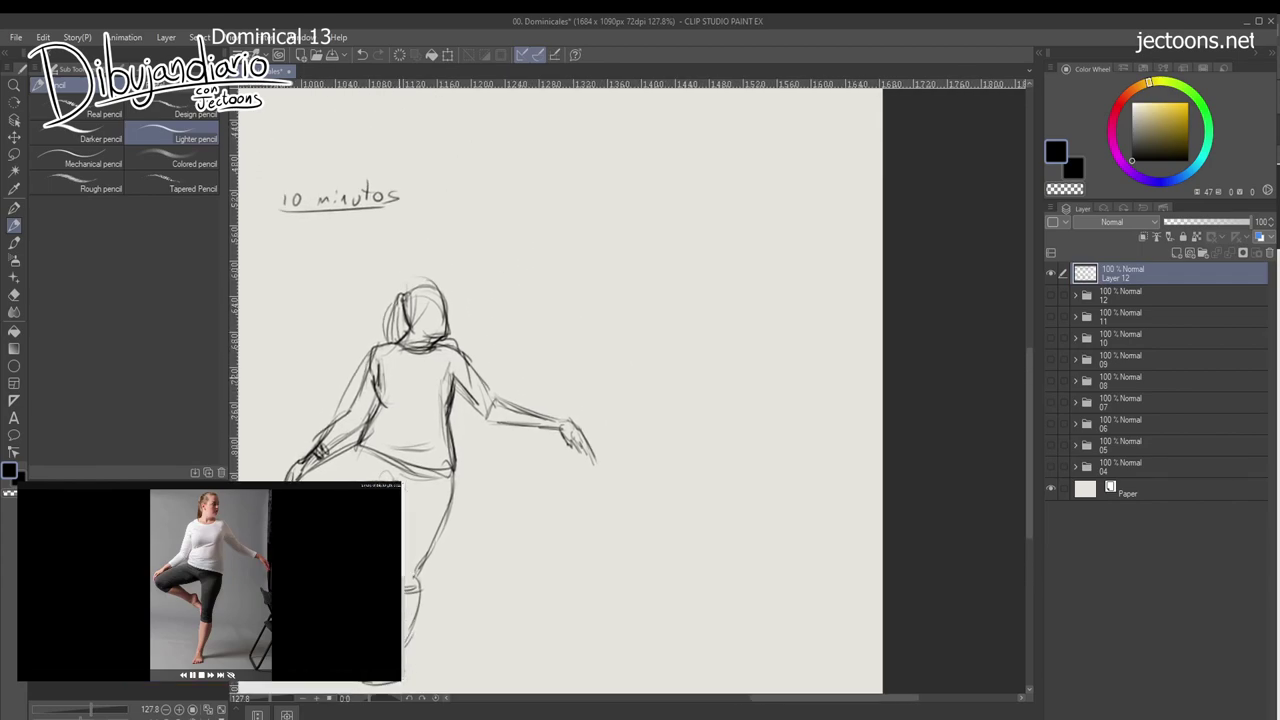
Detail the woman's hairline and ear, and build up her ponytail with darker hair strokes.
scroll(416, 320, up, 2)
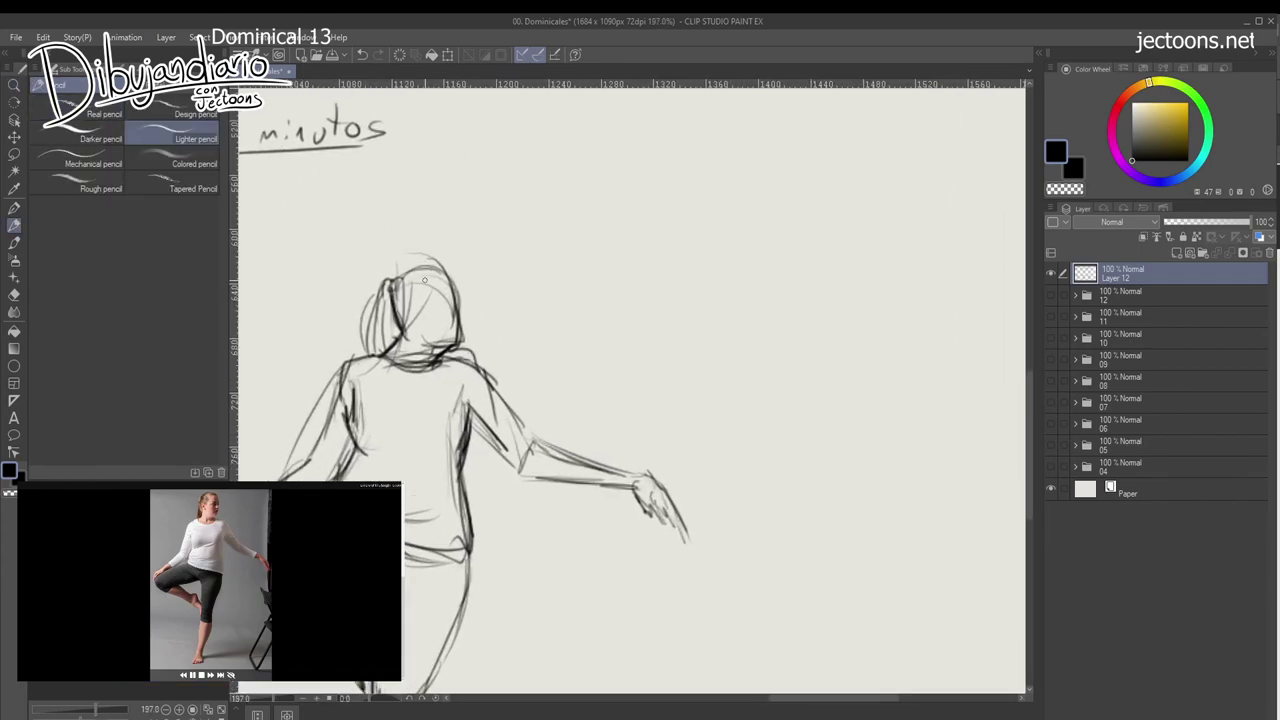
mouse_move(416, 282)
mouse_down()
mouse_move(406, 312)
mouse_move(402, 279)
mouse_move(405, 303)
mouse_up()
drag(388, 258, 394, 286)
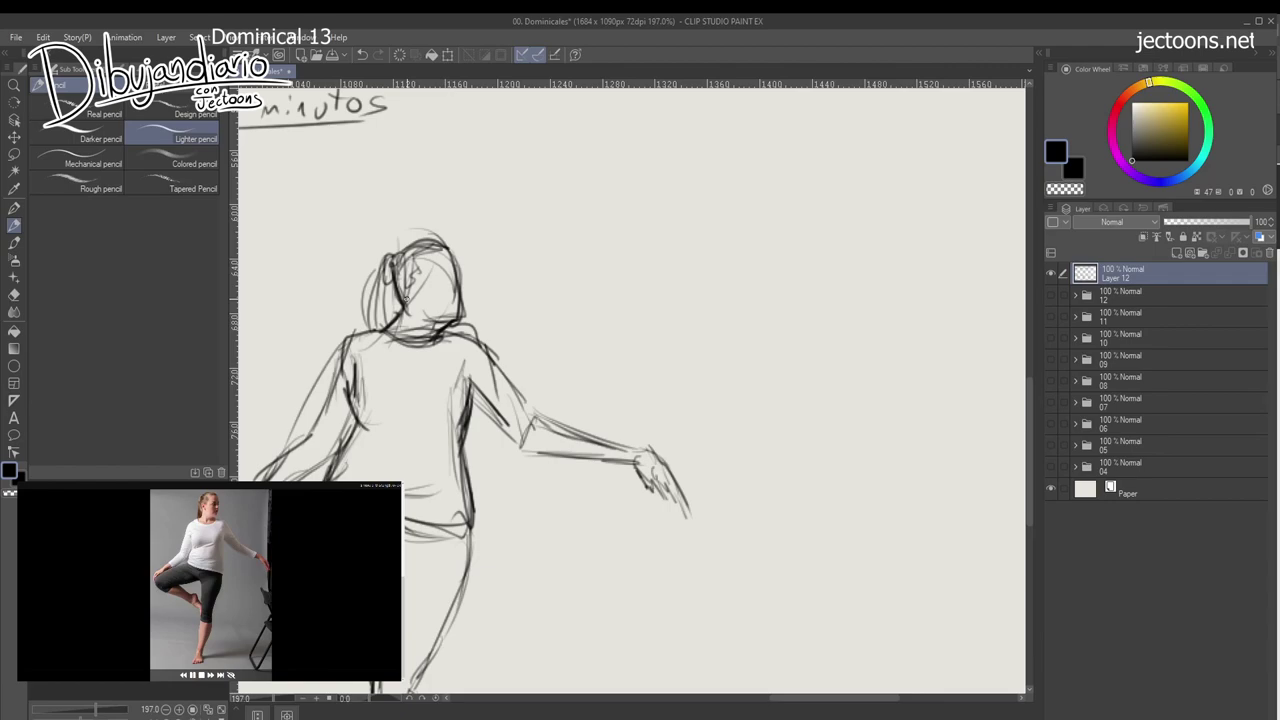
mouse_move(407, 299)
mouse_down()
mouse_move(428, 285)
mouse_move(383, 297)
mouse_up()
drag(398, 253, 388, 319)
drag(394, 250, 393, 311)
drag(398, 259, 400, 312)
mouse_move(403, 275)
mouse_down()
mouse_move(399, 314)
mouse_move(412, 293)
mouse_up()
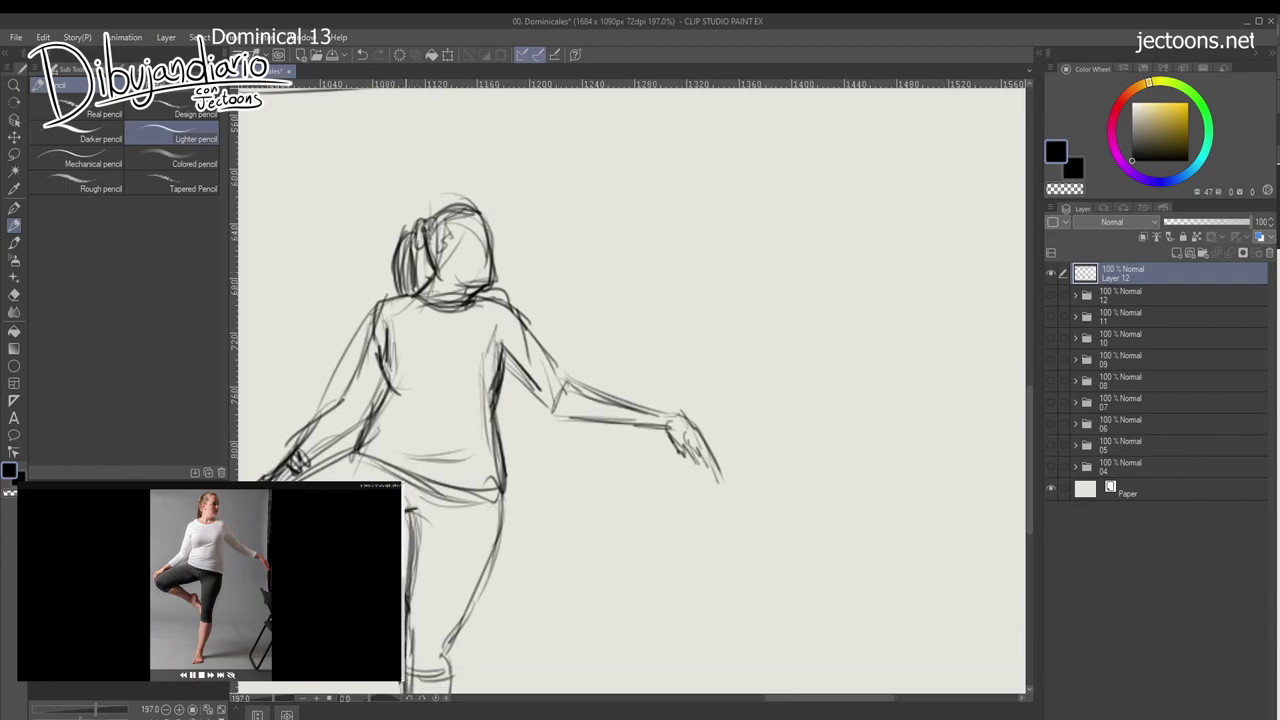
drag(406, 470, 435, 436)
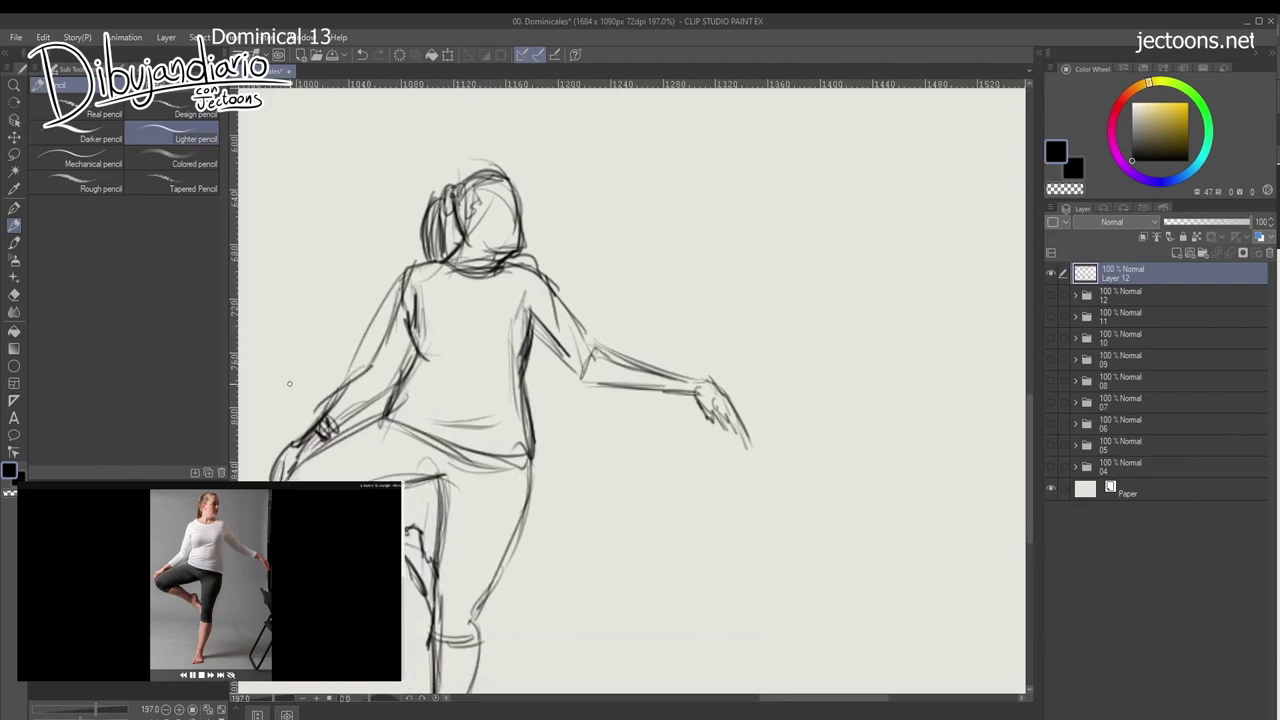
Darken the outer contour of the woman's left-side sleeve from the shoulder down to the forearm.
drag(340, 422, 371, 388)
drag(450, 231, 424, 254)
drag(440, 234, 418, 304)
mouse_move(436, 240)
mouse_down()
mouse_move(414, 326)
mouse_move(350, 396)
mouse_up()
drag(432, 266, 356, 386)
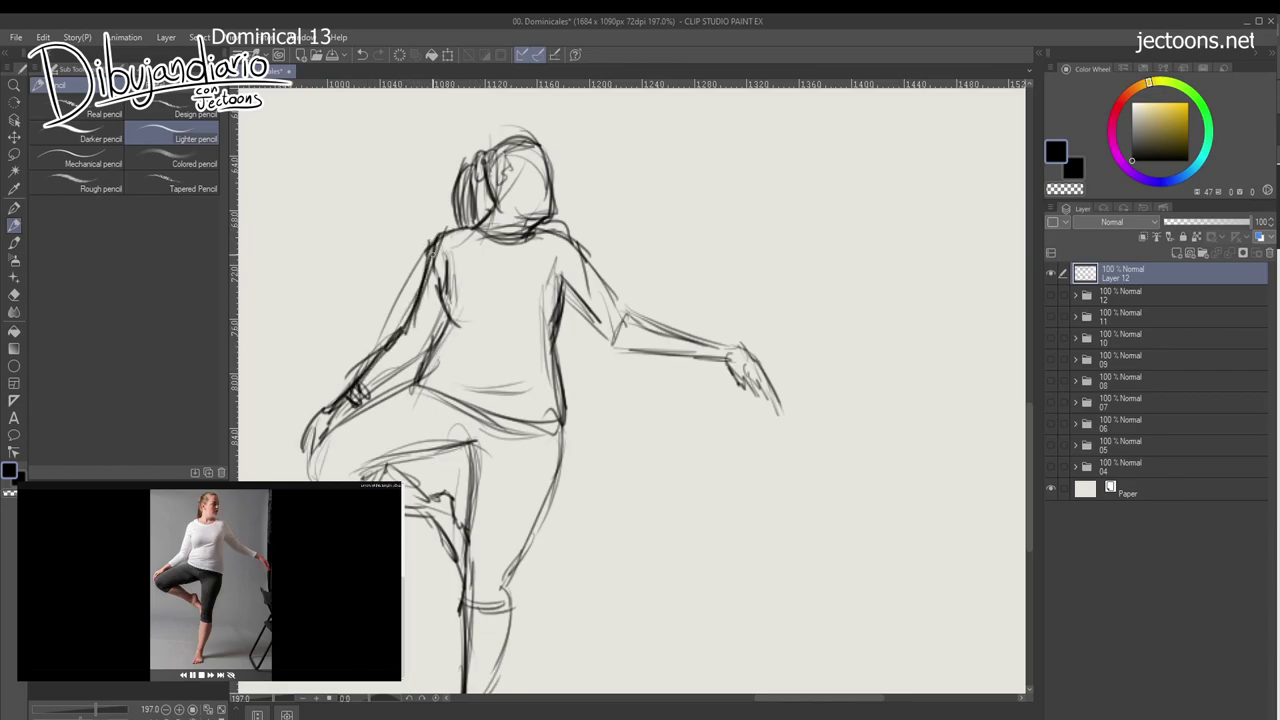
Strengthen the upper sleeve of the outstretched arm from shoulder to elbow, including its underarm line.
mouse_move(600, 380)
mouse_down()
mouse_move(468, 376)
mouse_move(516, 393)
mouse_up()
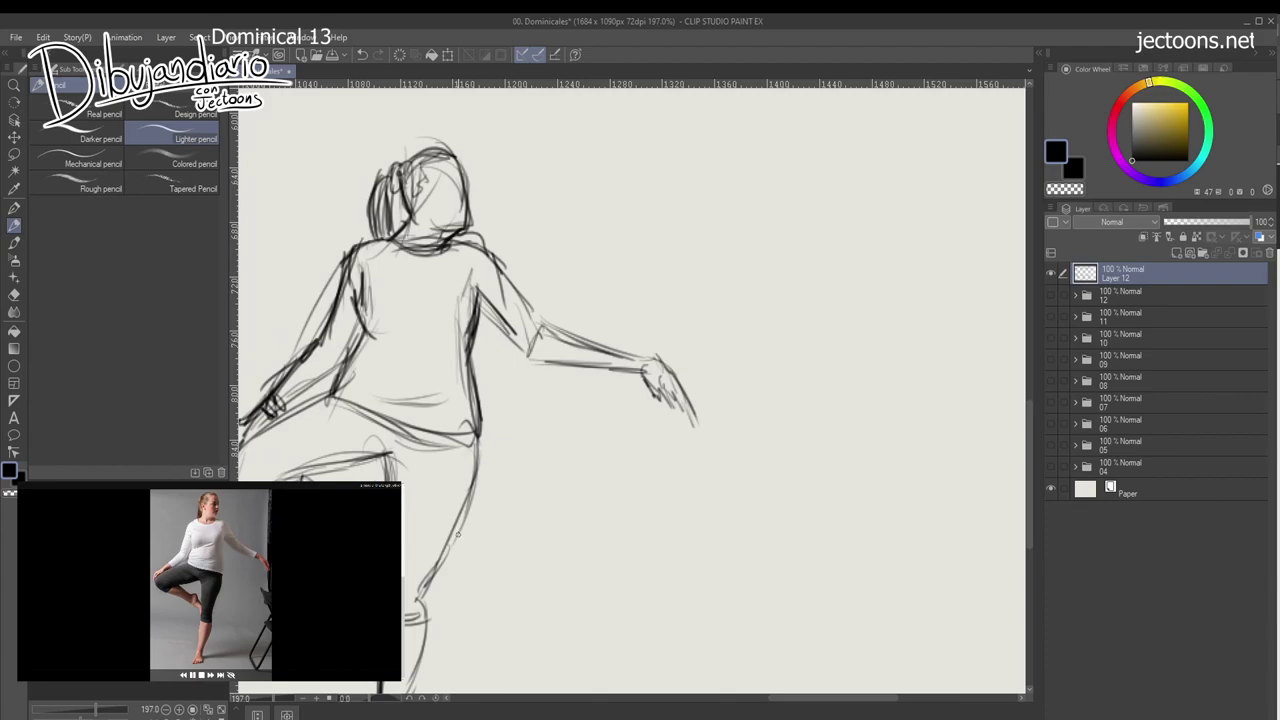
drag(523, 404, 527, 404)
mouse_move(466, 242)
mouse_down()
mouse_move(497, 253)
mouse_move(548, 322)
mouse_up()
mouse_move(518, 282)
mouse_down()
mouse_move(548, 328)
mouse_move(536, 356)
mouse_move(484, 304)
mouse_move(480, 336)
mouse_move(500, 306)
mouse_move(456, 393)
mouse_up()
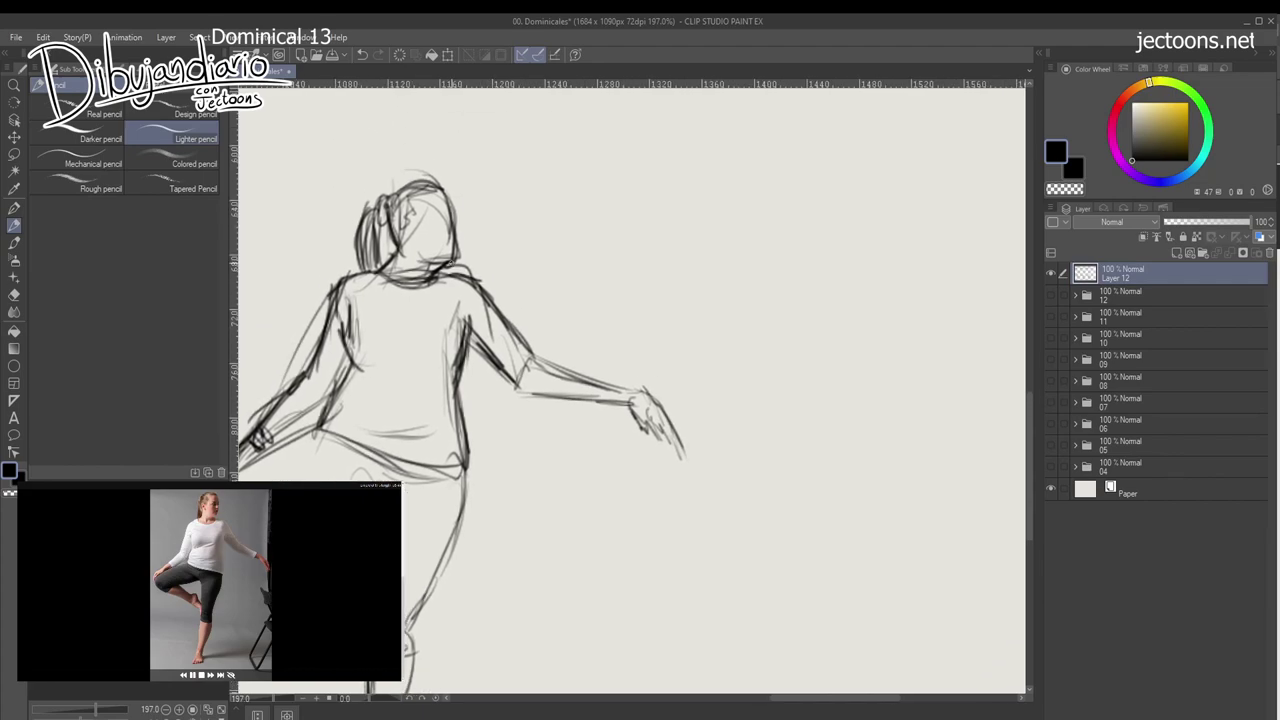
Try to sketch guidelines and an eye on the woman's face, reinforcing its front edge and jaw.
drag(431, 191, 444, 260)
drag(418, 210, 448, 218)
drag(446, 188, 438, 224)
drag(429, 316, 419, 346)
drag(416, 236, 426, 248)
drag(418, 246, 428, 251)
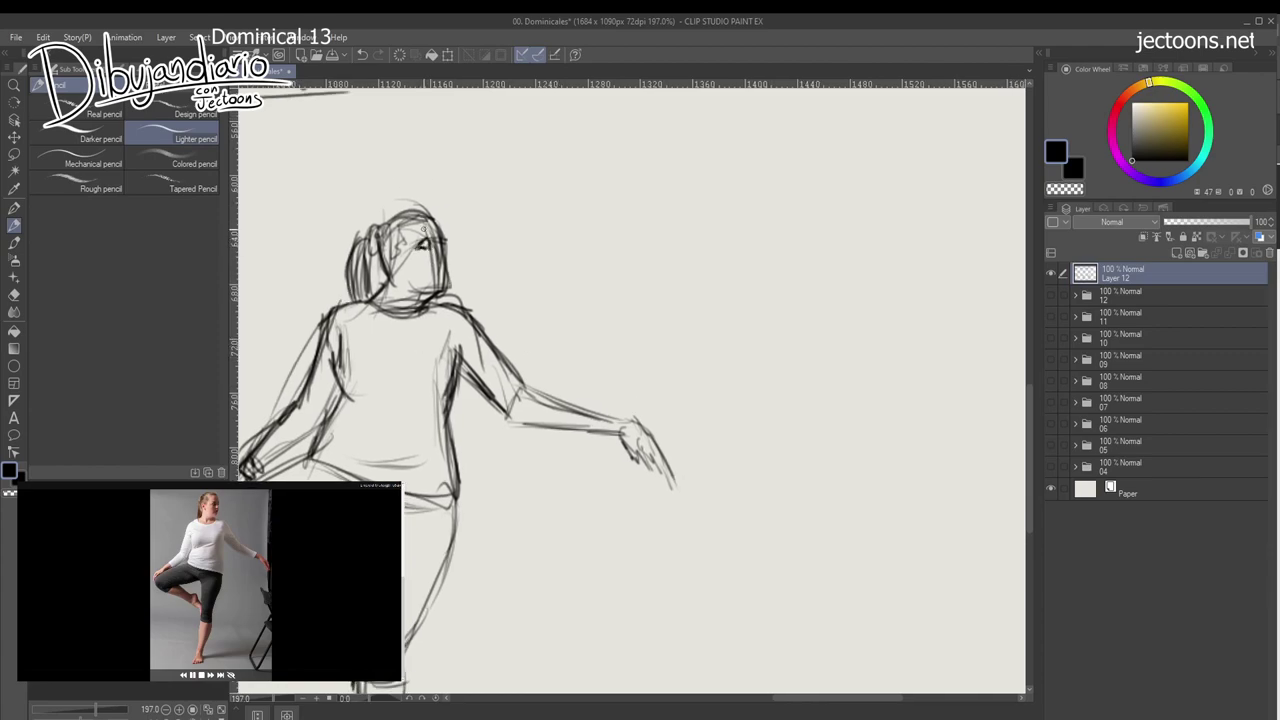
drag(415, 237, 426, 234)
drag(441, 243, 450, 292)
drag(437, 281, 428, 289)
Erase the woman's face and neck lines and redraw the front outline of her head down to the shoulder.
mouse_move(400, 210)
mouse_down()
mouse_move(380, 280)
mouse_move(432, 210)
mouse_move(384, 246)
mouse_move(426, 266)
mouse_move(430, 232)
mouse_move(450, 279)
mouse_move(396, 306)
mouse_move(440, 290)
mouse_move(435, 249)
mouse_move(402, 301)
mouse_up()
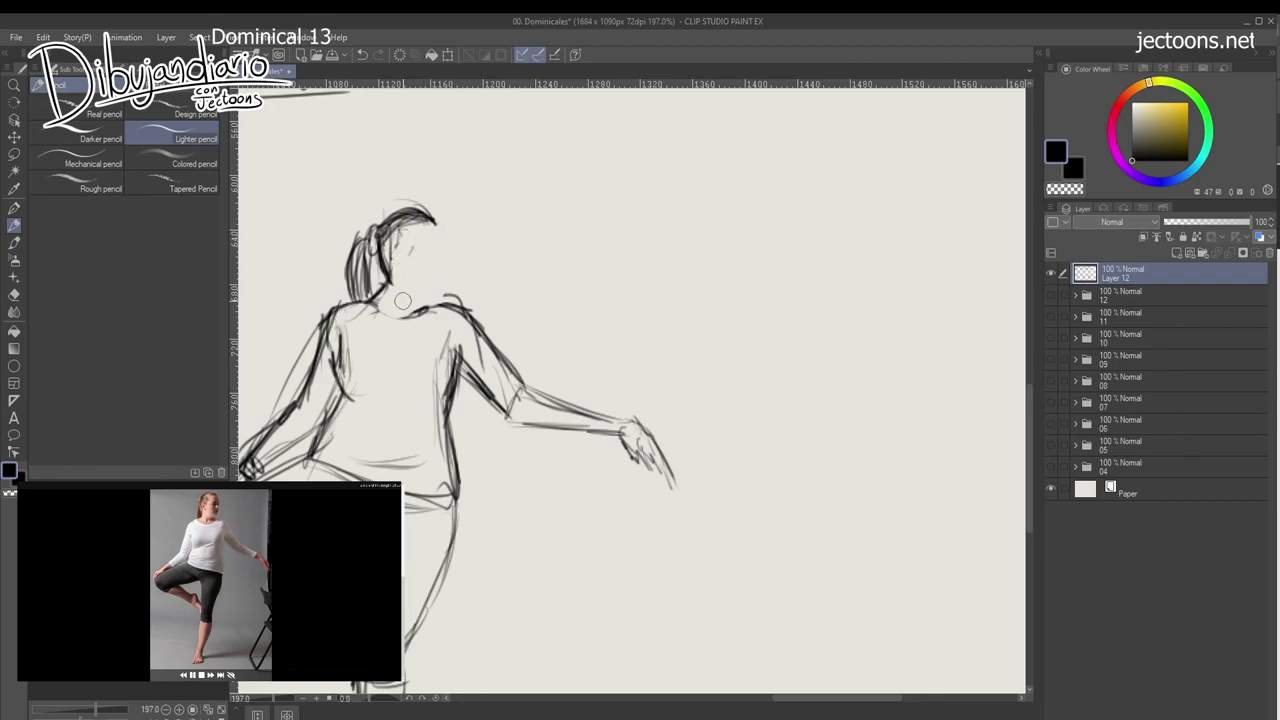
mouse_move(386, 222)
mouse_down()
mouse_move(440, 210)
mouse_move(448, 284)
mouse_up()
mouse_move(444, 224)
mouse_down()
mouse_move(452, 292)
mouse_move(404, 322)
mouse_move(366, 310)
mouse_move(469, 326)
mouse_up()
mouse_move(448, 488)
mouse_down()
mouse_move(470, 430)
mouse_move(450, 474)
mouse_move(411, 472)
mouse_up()
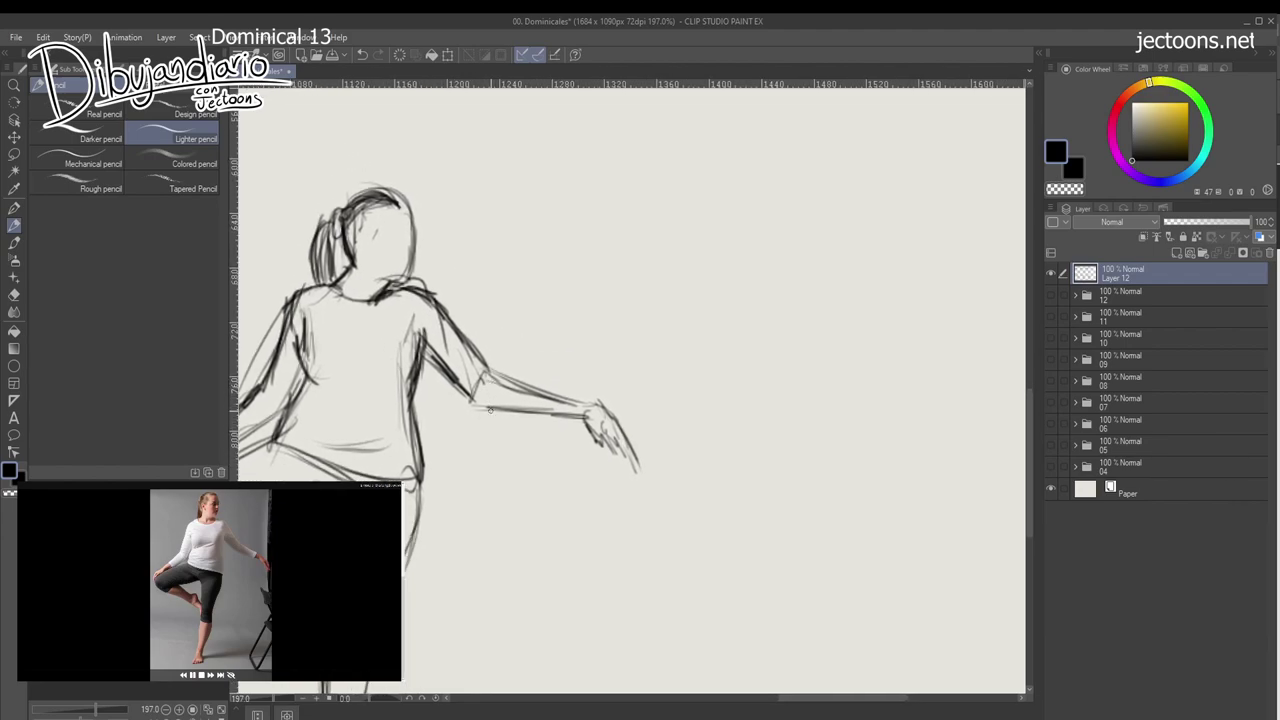
Darken the forearm outline of the outstretched arm around the elbow and along its underside.
drag(576, 414, 488, 372)
mouse_move(446, 352)
mouse_down()
mouse_move(422, 378)
mouse_move(564, 414)
mouse_up()
mouse_move(597, 511)
mouse_down()
mouse_move(625, 494)
mouse_move(708, 505)
mouse_move(676, 498)
mouse_move(694, 543)
mouse_up()
Sketch a vertical guide on the woman's face, define her ear and draw the curved shirt neckline.
drag(495, 242, 495, 314)
drag(508, 244, 458, 228)
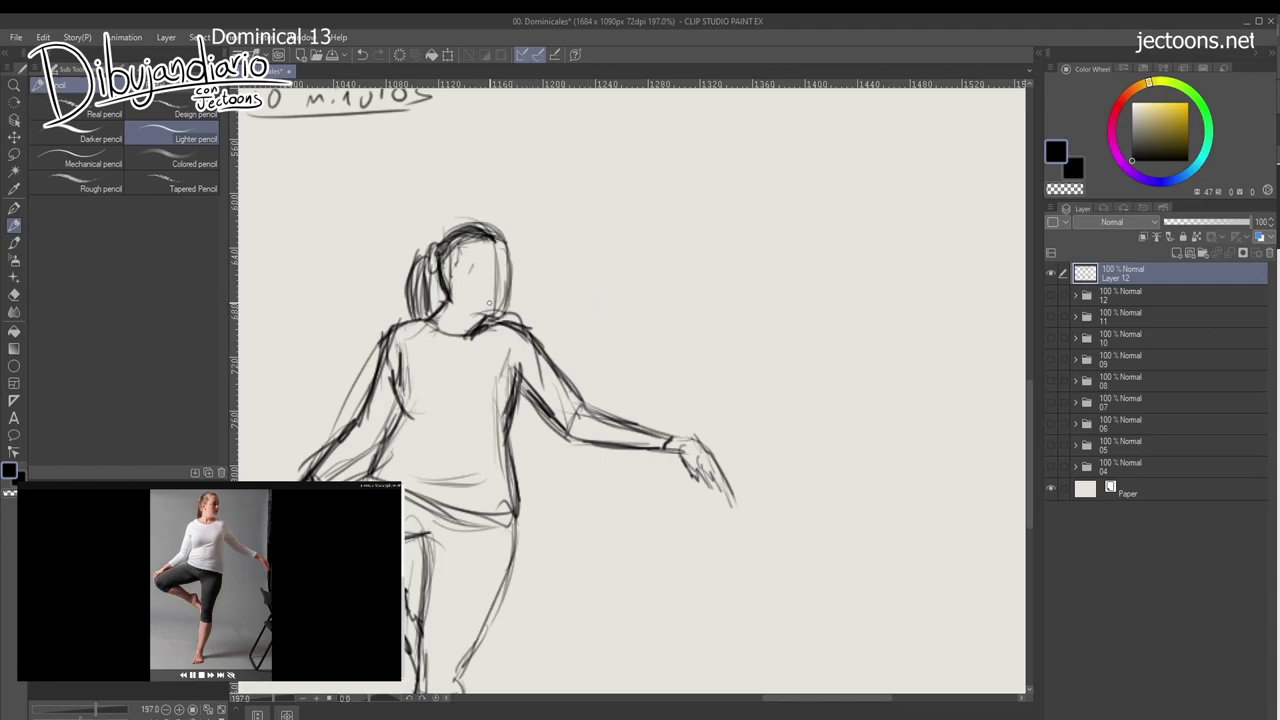
mouse_move(457, 284)
mouse_down()
mouse_move(452, 270)
mouse_move(457, 298)
mouse_move(428, 342)
mouse_move(494, 324)
mouse_move(455, 340)
mouse_move(415, 324)
mouse_move(375, 376)
mouse_move(340, 463)
mouse_up()
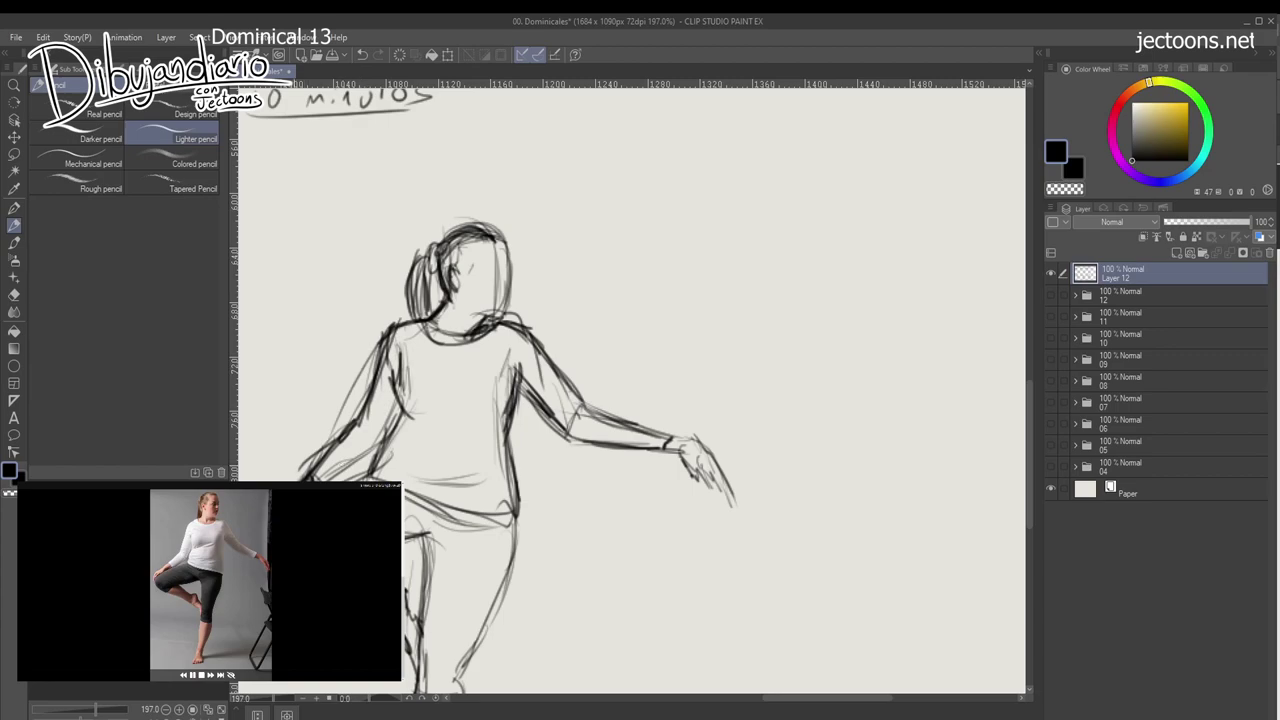
Remove the face guide and draw the woman's turned profile with eyebrow, eye, nose and mouth.
drag(493, 240, 502, 314)
drag(476, 262, 500, 253)
mouse_move(502, 233)
mouse_down()
mouse_move(512, 282)
mouse_move(495, 321)
mouse_up()
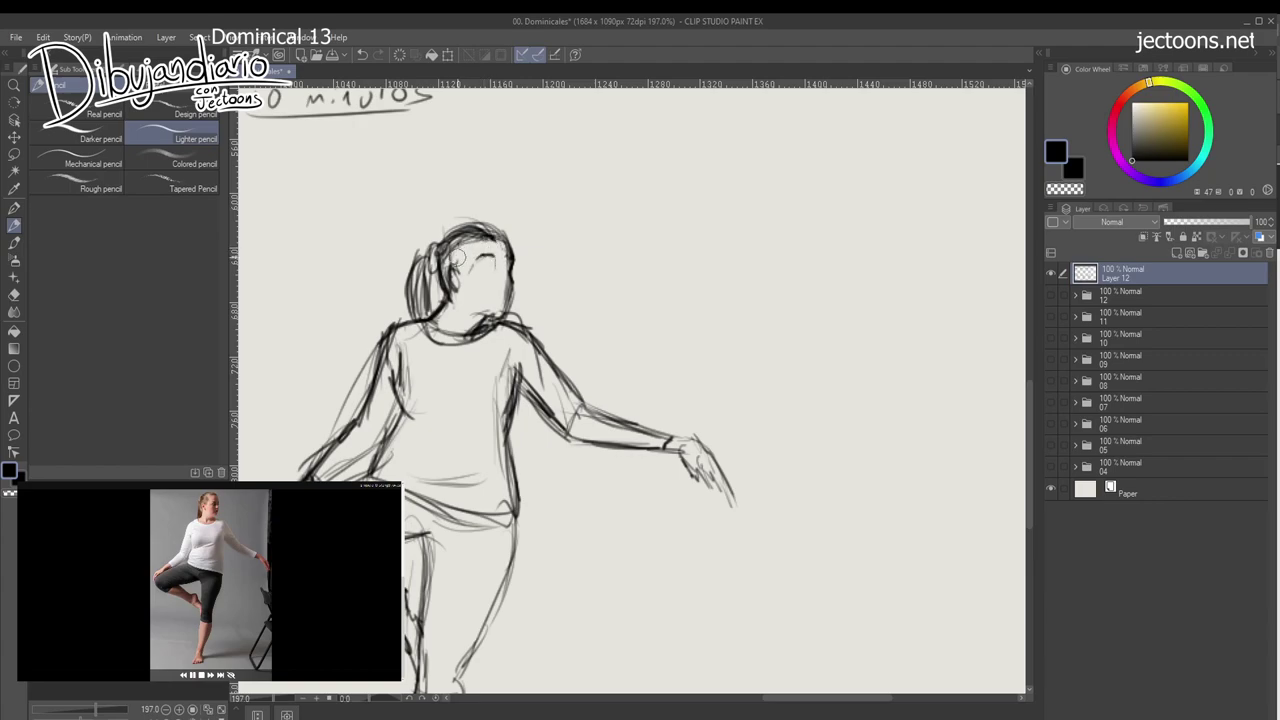
drag(462, 238, 456, 288)
mouse_move(504, 280)
mouse_down()
mouse_move(518, 290)
mouse_move(498, 264)
mouse_move(476, 274)
mouse_move(490, 278)
mouse_up()
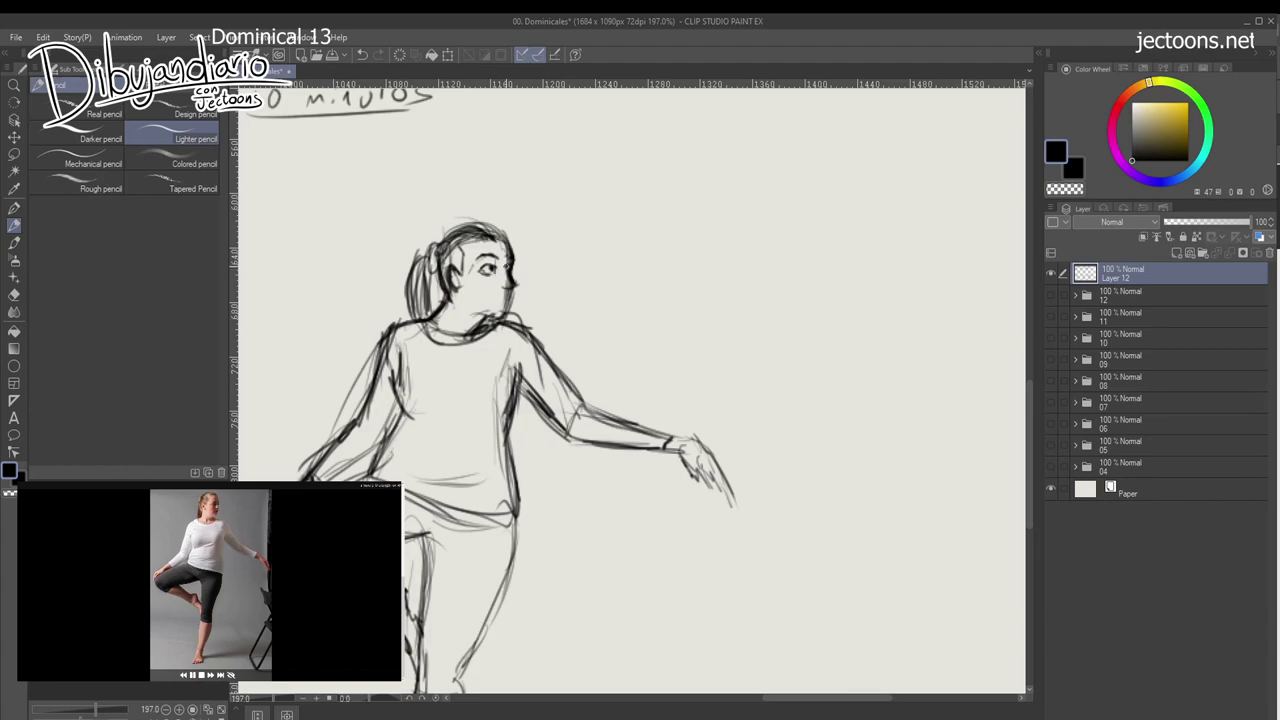
mouse_move(512, 288)
mouse_down()
mouse_move(470, 332)
mouse_move(499, 300)
mouse_up()
Reinforce the lines of the woman's raised thigh, bent knee and tucked lower leg.
mouse_move(518, 388)
mouse_down()
mouse_move(559, 268)
mouse_move(566, 396)
mouse_move(396, 362)
mouse_up()
drag(375, 405, 383, 357)
mouse_move(452, 188)
mouse_down()
mouse_move(436, 280)
mouse_move(355, 336)
mouse_move(306, 350)
mouse_move(295, 386)
mouse_move(304, 378)
mouse_move(316, 414)
mouse_move(470, 364)
mouse_up()
drag(336, 404, 470, 366)
drag(468, 368, 467, 440)
mouse_move(470, 394)
mouse_down()
mouse_move(467, 524)
mouse_move(475, 440)
mouse_move(512, 462)
mouse_up()
Strengthen the standing leg's outer thigh, knee and calf contours, and define the trouser cuff.
drag(570, 298, 548, 384)
mouse_move(574, 286)
mouse_down()
mouse_move(520, 456)
mouse_move(514, 526)
mouse_move(483, 489)
mouse_up()
mouse_move(490, 432)
mouse_down()
mouse_move(452, 580)
mouse_move(488, 577)
mouse_up()
mouse_move(495, 553)
mouse_down()
mouse_move(498, 571)
mouse_move(453, 581)
mouse_move(478, 563)
mouse_move(479, 602)
mouse_up()
mouse_move(447, 392)
mouse_down()
mouse_move(468, 394)
mouse_move(480, 427)
mouse_move(480, 472)
mouse_move(453, 491)
mouse_up()
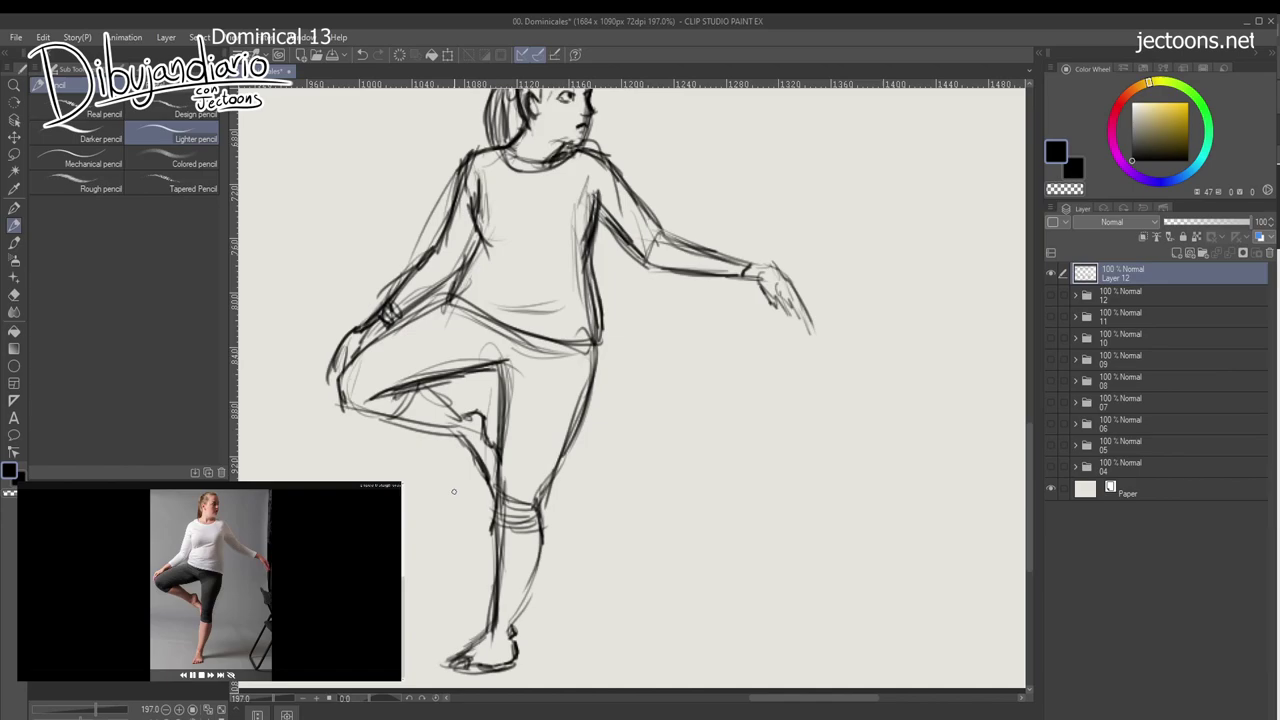
Handwrite the note "1 temática x semana" with "x2 dibujos" below it, beside the standing figure.
mouse_move(645, 392)
mouse_down()
mouse_move(644, 419)
mouse_move(665, 418)
mouse_move(673, 400)
mouse_up()
mouse_move(675, 407)
mouse_down()
mouse_move(711, 410)
mouse_move(712, 399)
mouse_up()
mouse_move(727, 383)
mouse_down()
mouse_move(726, 413)
mouse_move(731, 399)
mouse_up()
drag(738, 406, 738, 414)
drag(738, 396, 806, 409)
mouse_move(806, 396)
mouse_down()
mouse_move(794, 409)
mouse_move(927, 410)
mouse_up()
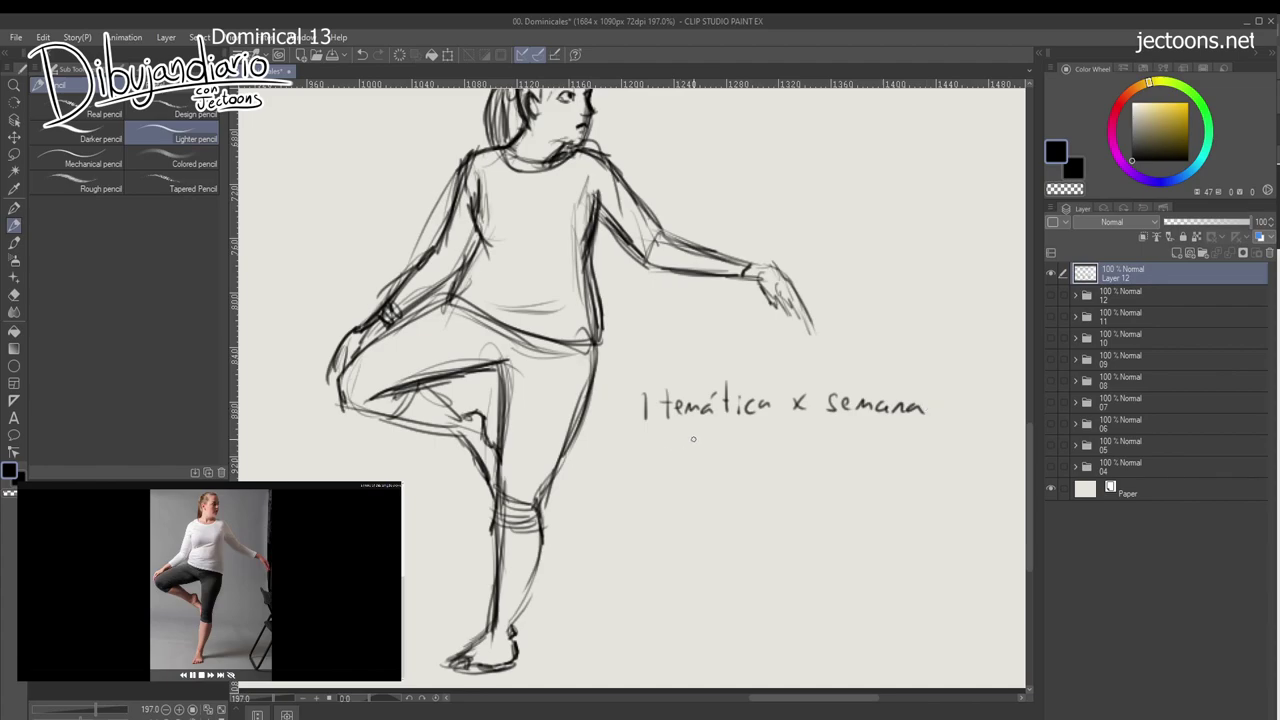
mouse_move(699, 431)
mouse_down()
mouse_move(739, 424)
mouse_move(753, 443)
mouse_move(826, 445)
mouse_up()
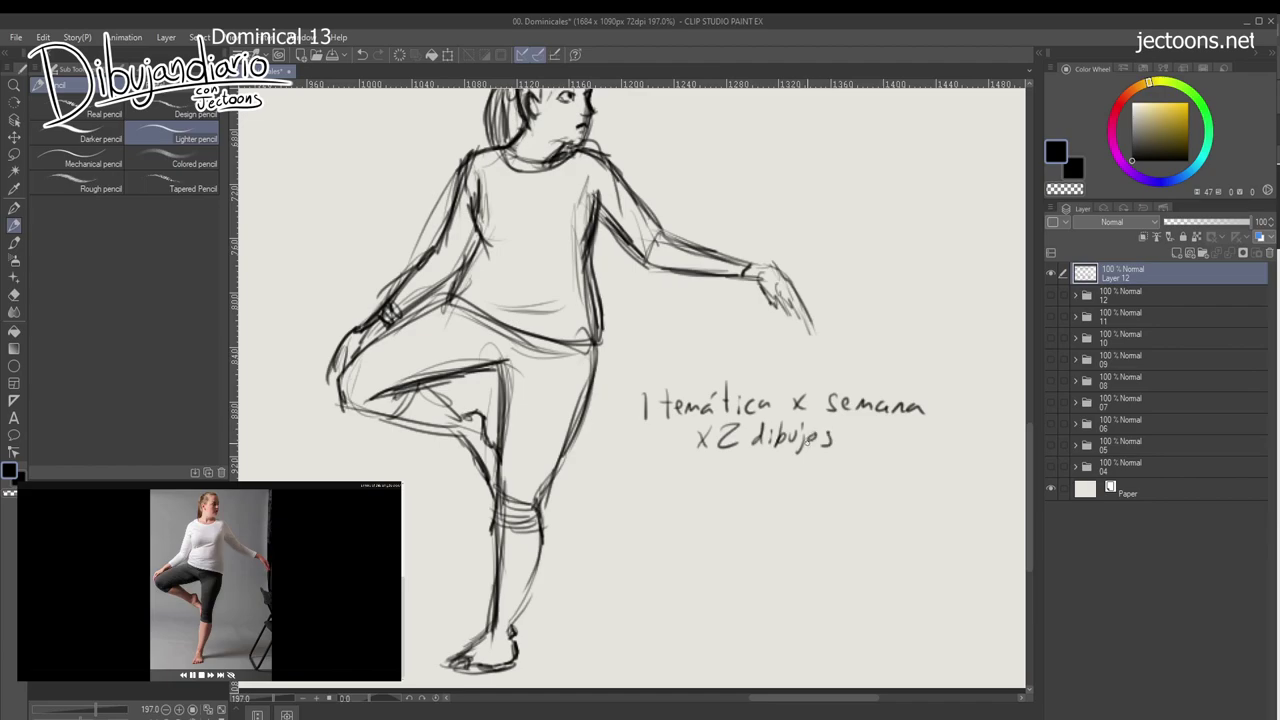
Draw a sleeve cuff at the outstretched wrist, and reinforce the inner knee and the opposite sleeve.
drag(700, 500, 552, 505)
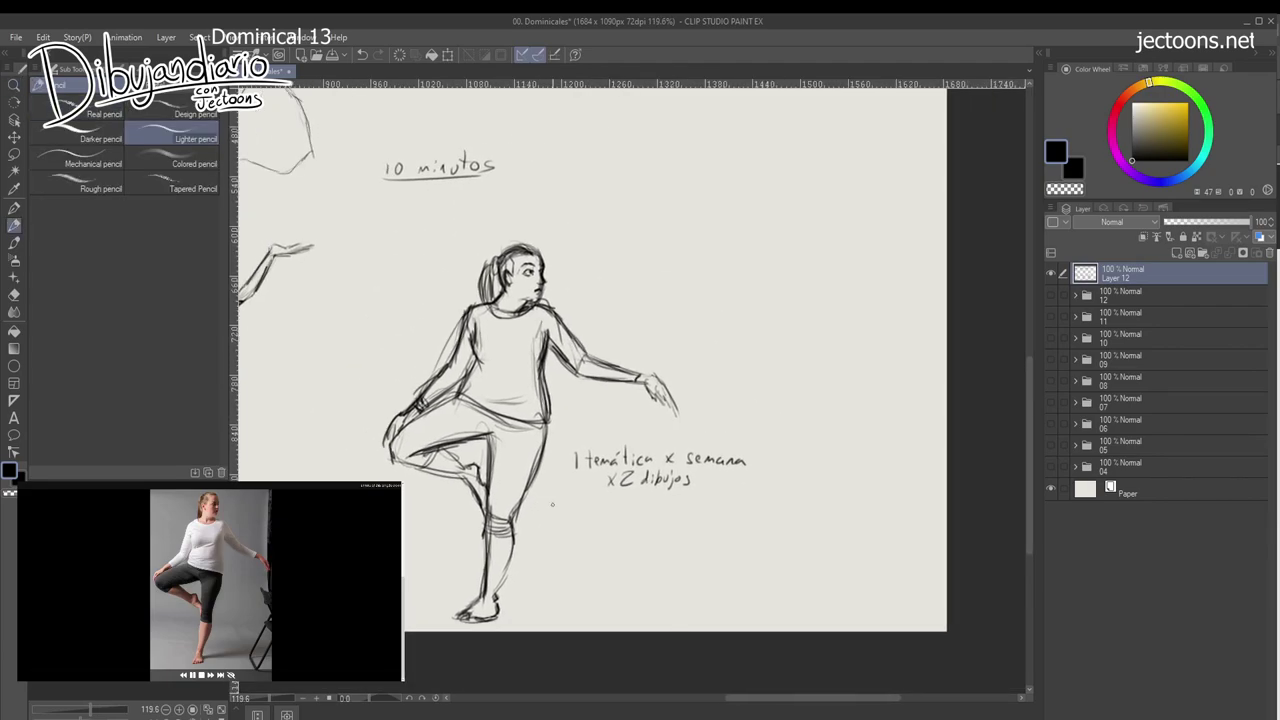
drag(637, 376, 640, 384)
drag(641, 379, 654, 377)
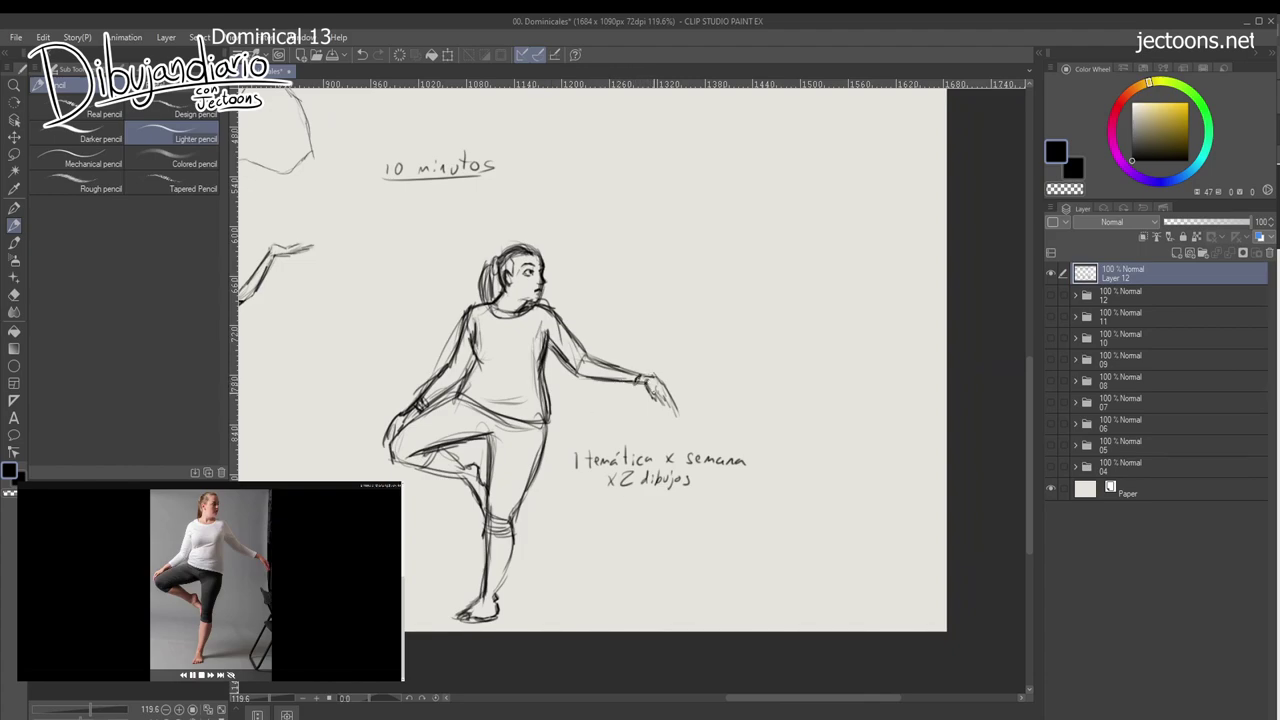
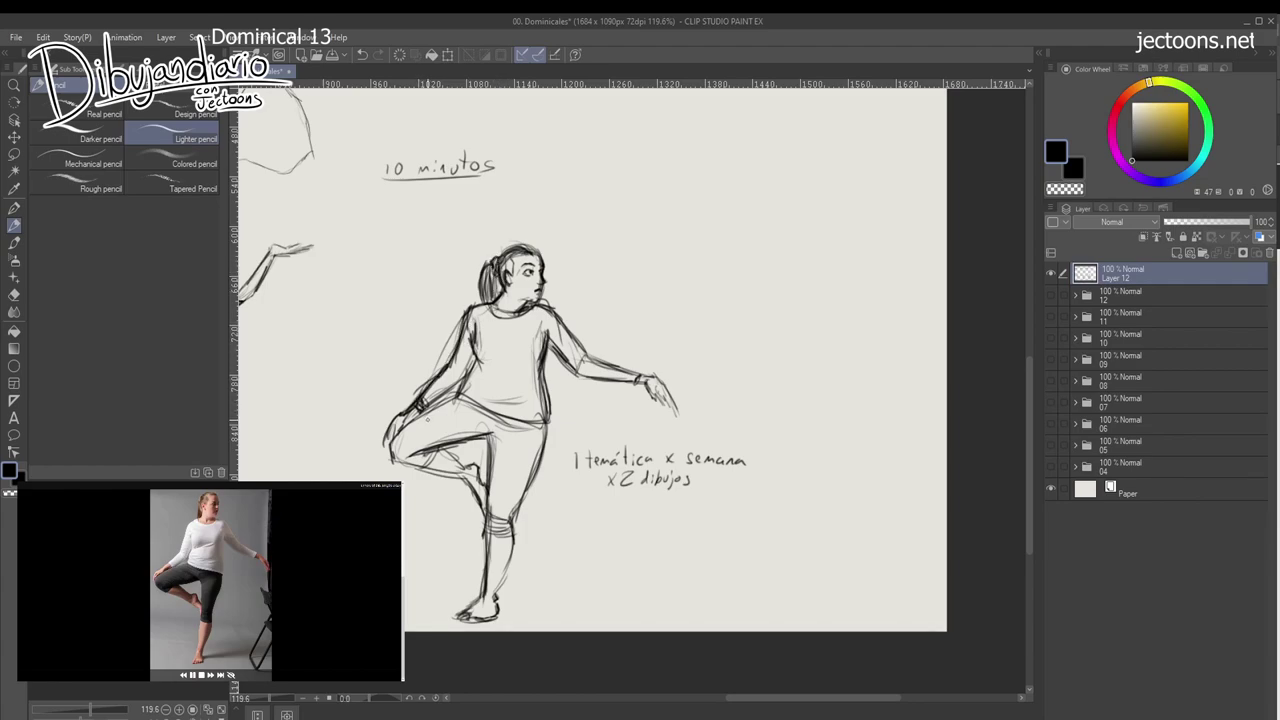
mouse_move(482, 503)
mouse_down()
mouse_move(480, 395)
mouse_move(487, 486)
mouse_up()
mouse_move(458, 350)
mouse_down()
mouse_move(345, 426)
mouse_move(336, 456)
mouse_move(387, 442)
mouse_up()
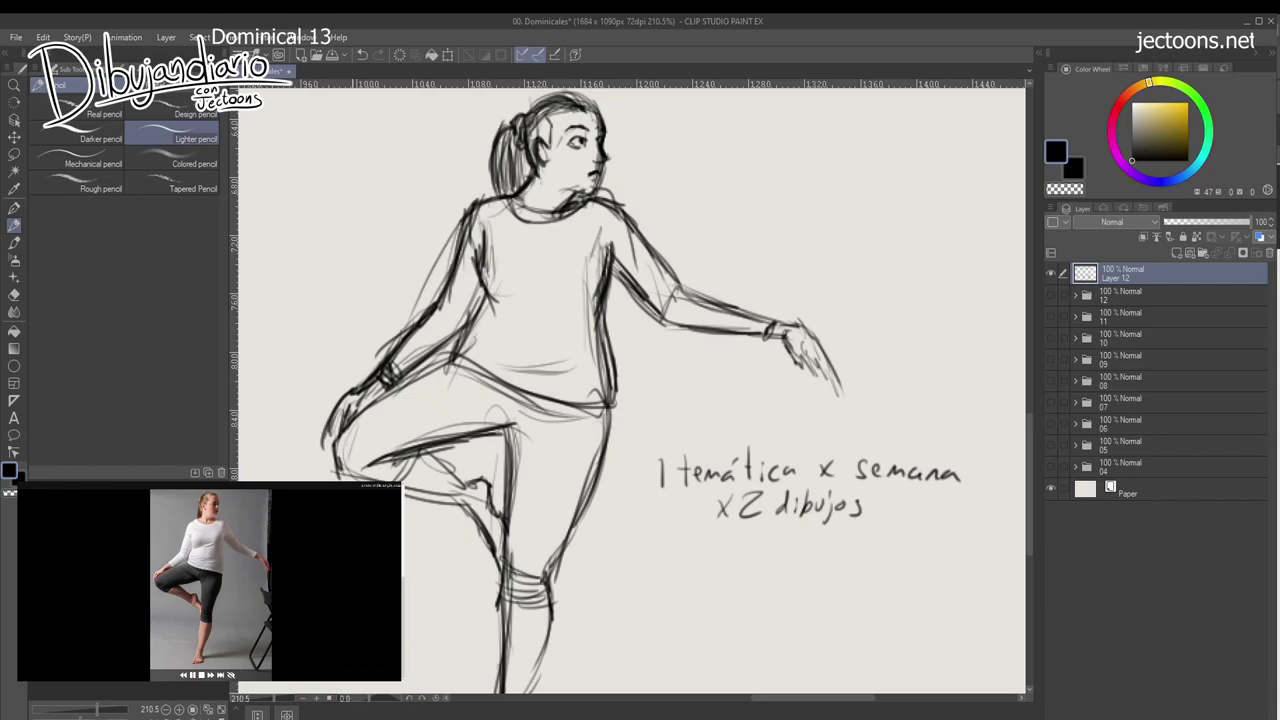
Erase the rough shoulder lines above the outstretched arm and redraw a smooth shoulder and upper-arm contour.
mouse_move(345, 438)
mouse_down()
mouse_move(364, 404)
mouse_move(348, 407)
mouse_move(349, 424)
mouse_move(247, 419)
mouse_move(245, 432)
mouse_up()
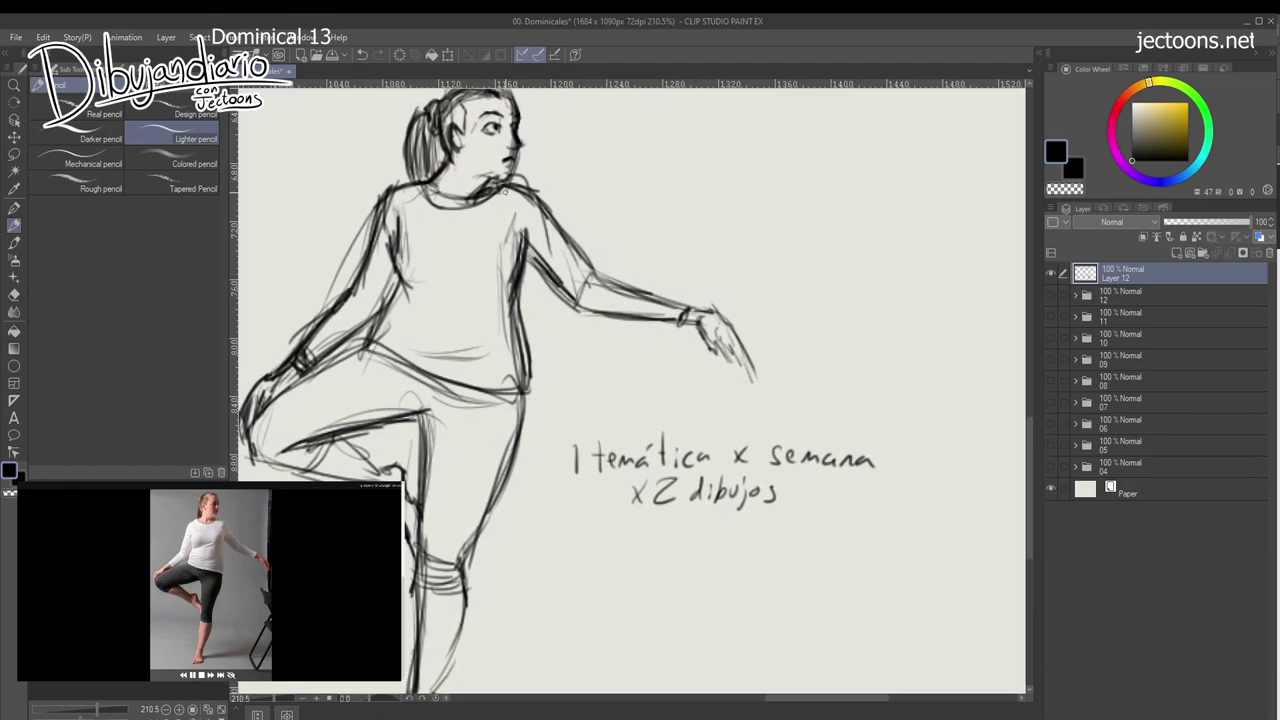
mouse_move(502, 192)
mouse_down()
mouse_move(540, 188)
mouse_move(528, 198)
mouse_move(548, 252)
mouse_move(498, 276)
mouse_move(497, 292)
mouse_move(513, 237)
mouse_move(496, 332)
mouse_up()
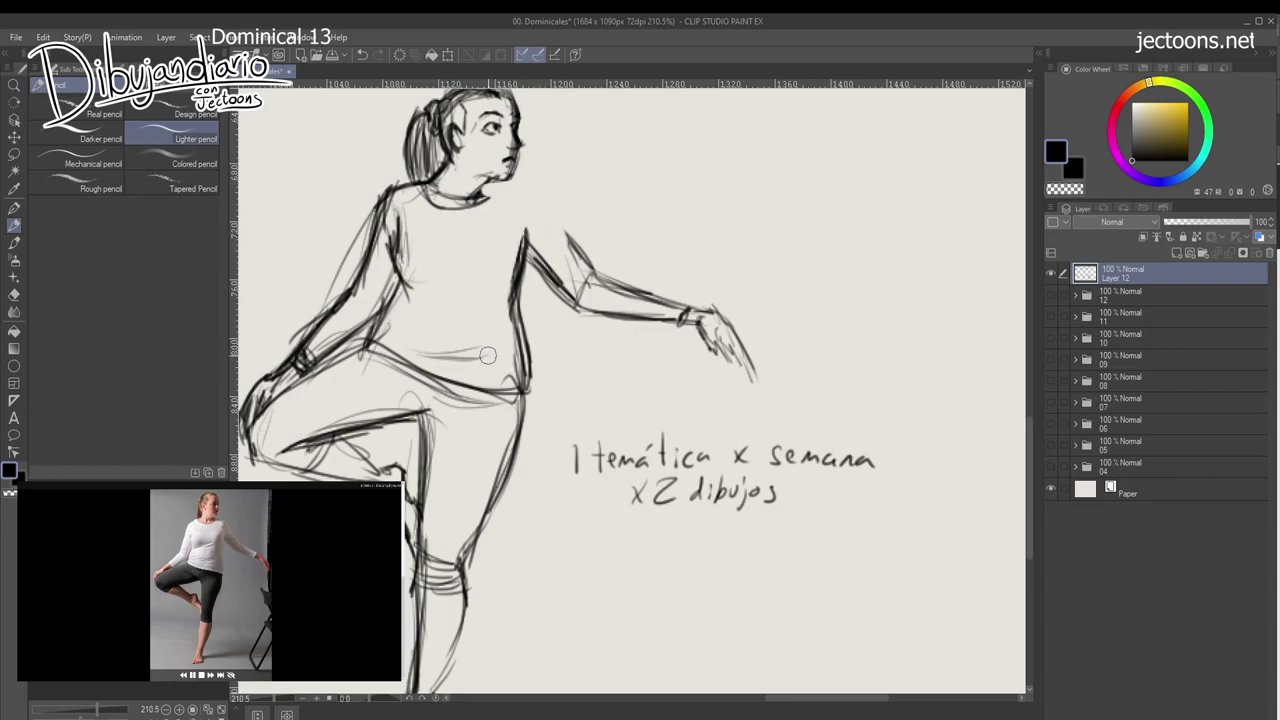
mouse_move(500, 212)
mouse_down()
mouse_move(463, 273)
mouse_move(486, 254)
mouse_move(542, 312)
mouse_move(432, 258)
mouse_move(459, 264)
mouse_move(482, 246)
mouse_move(478, 220)
mouse_up()
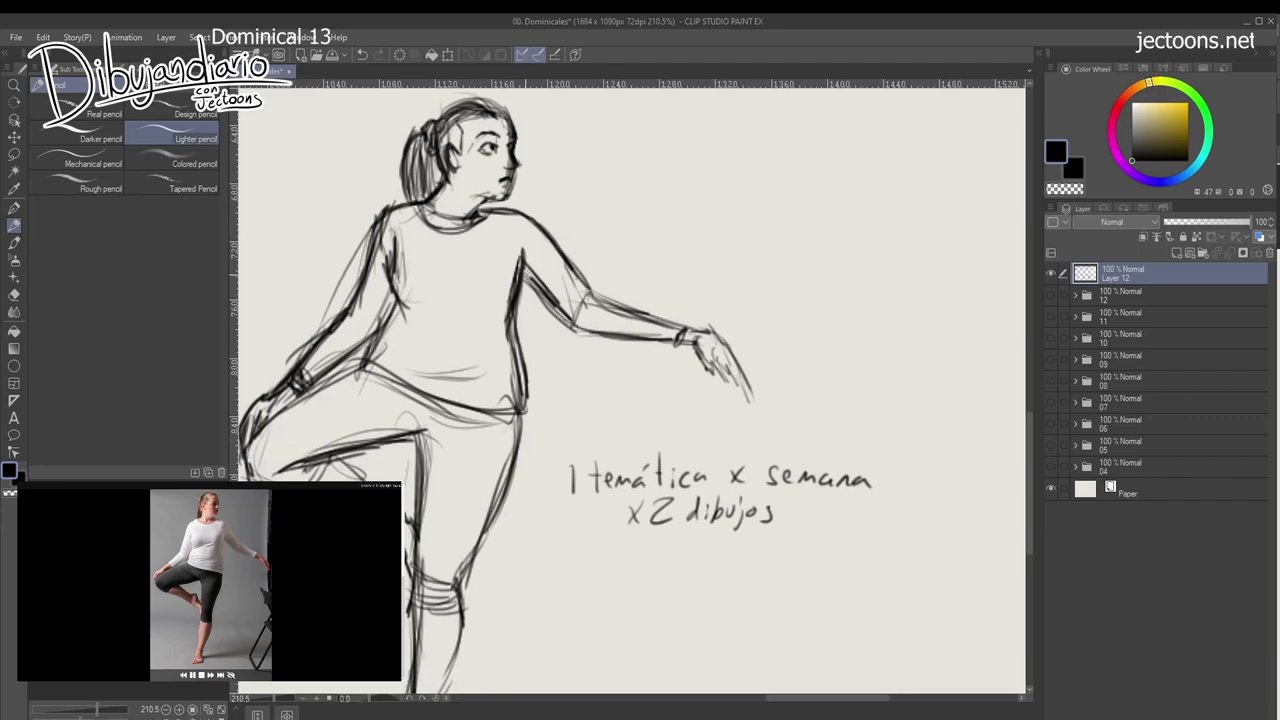
drag(521, 262, 510, 318)
drag(396, 272, 430, 356)
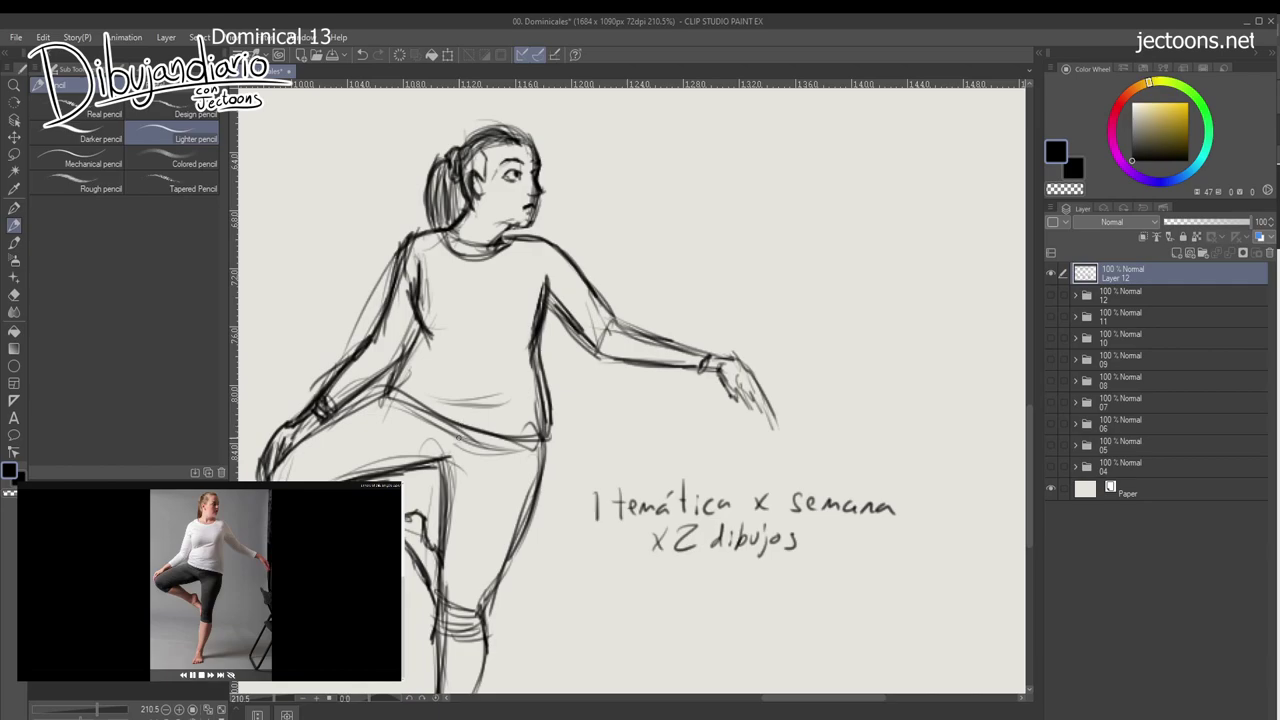
Touch up the raised leg's lines and darken the outstretched sleeve from the elbow to the cuff.
drag(456, 441, 396, 444)
drag(440, 460, 478, 400)
drag(569, 499, 568, 484)
drag(685, 302, 659, 351)
drag(594, 309, 656, 330)
mouse_move(605, 313)
mouse_down()
mouse_move(686, 342)
mouse_move(600, 348)
mouse_up()
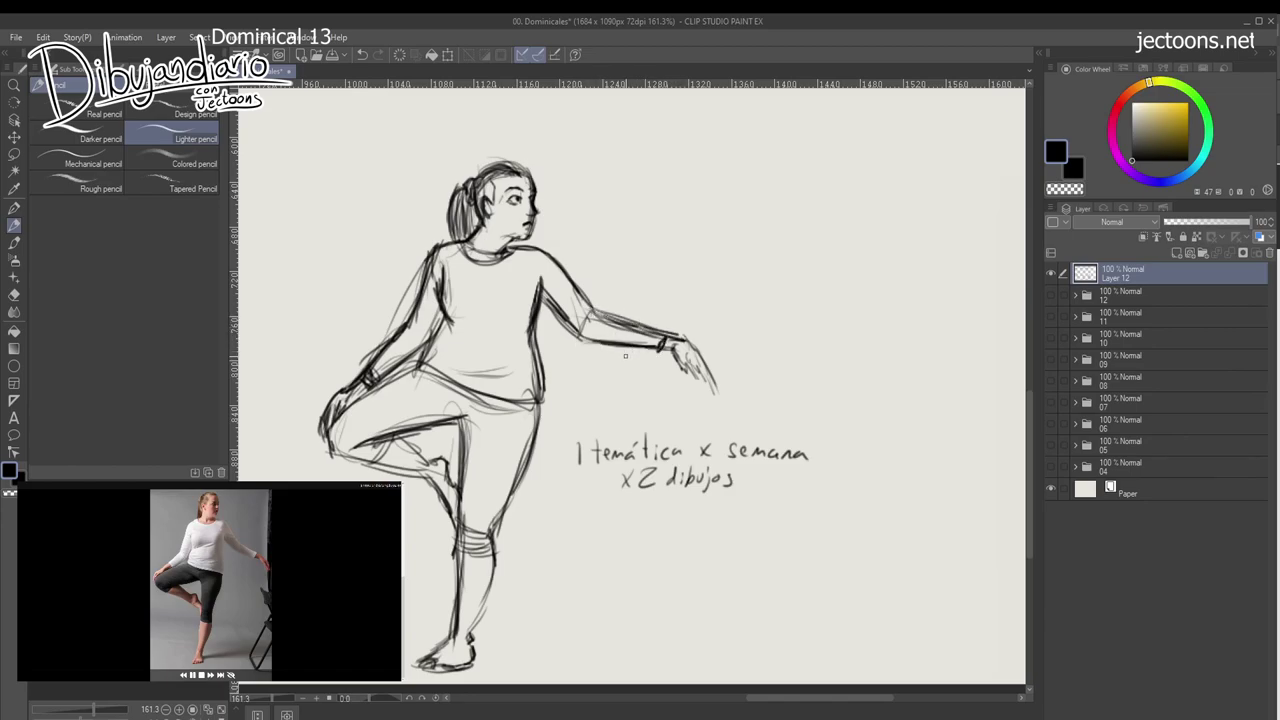
Darken the underside of the bent lower leg and its tucked foot with the pencil.
drag(522, 558, 517, 517)
drag(632, 507, 540, 510)
drag(632, 533, 694, 530)
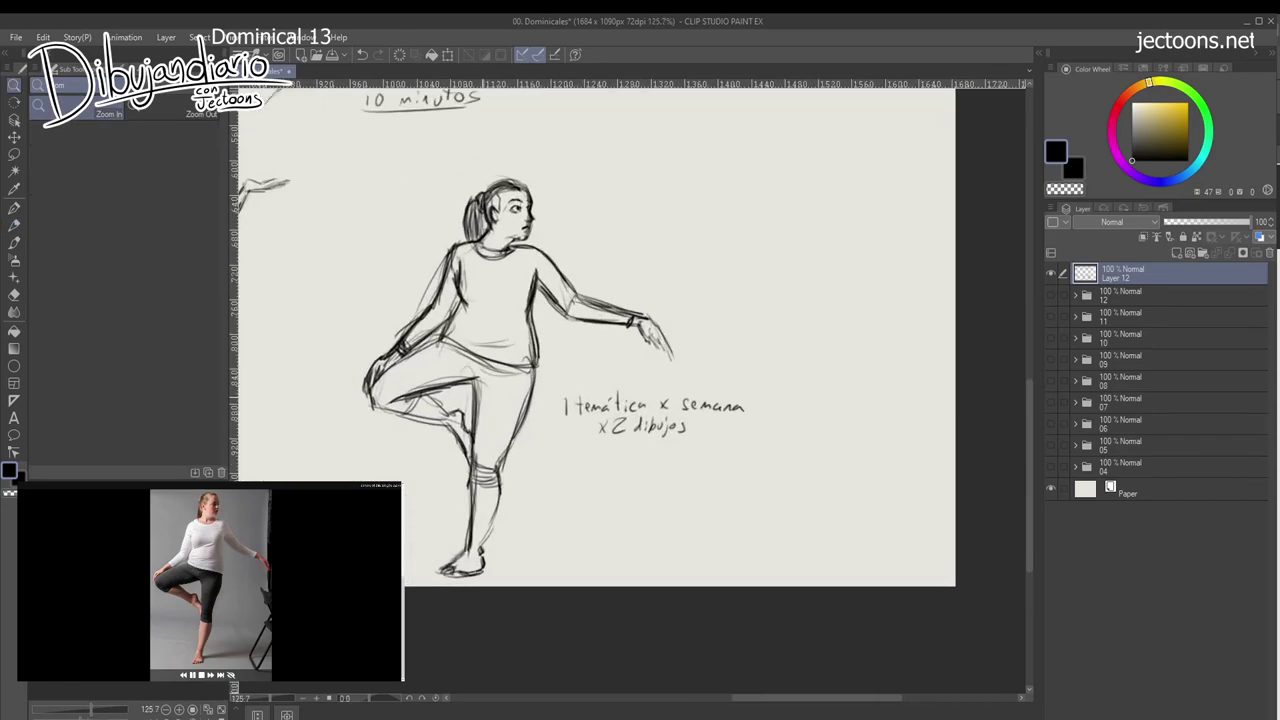
key(p)
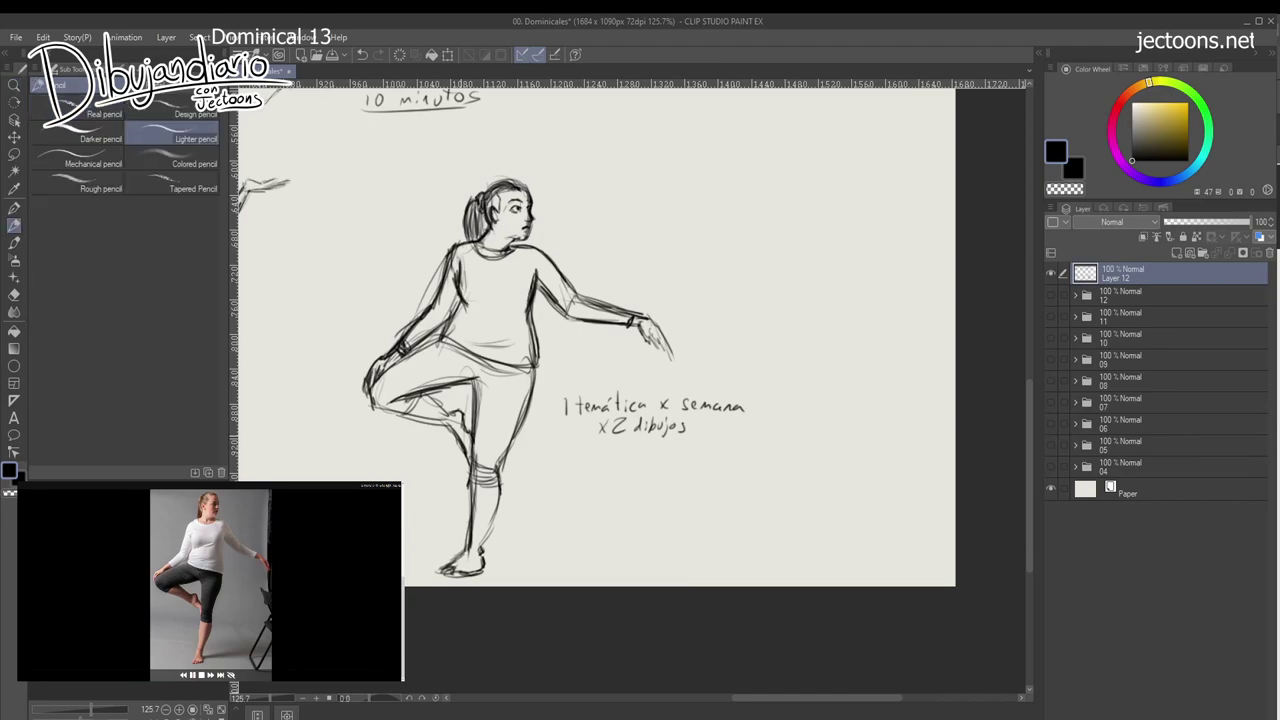
scroll(596, 330, down, 2)
mouse_move(421, 309)
mouse_down()
mouse_move(405, 336)
mouse_move(441, 345)
mouse_up()
drag(422, 318, 446, 329)
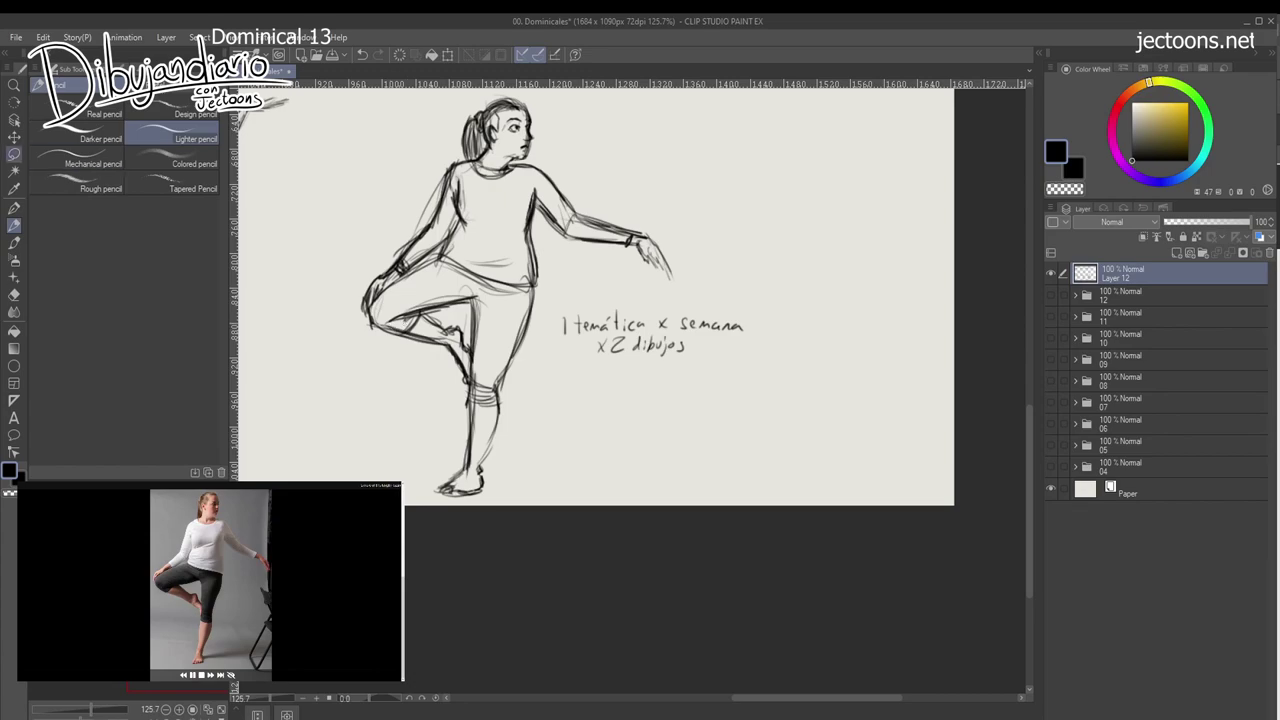
Lasso the whole standing figure without the note, skew its upper part slightly to the left, and deselect it.
click(14, 154)
key(ctrl+space)
drag(548, 387, 465, 384)
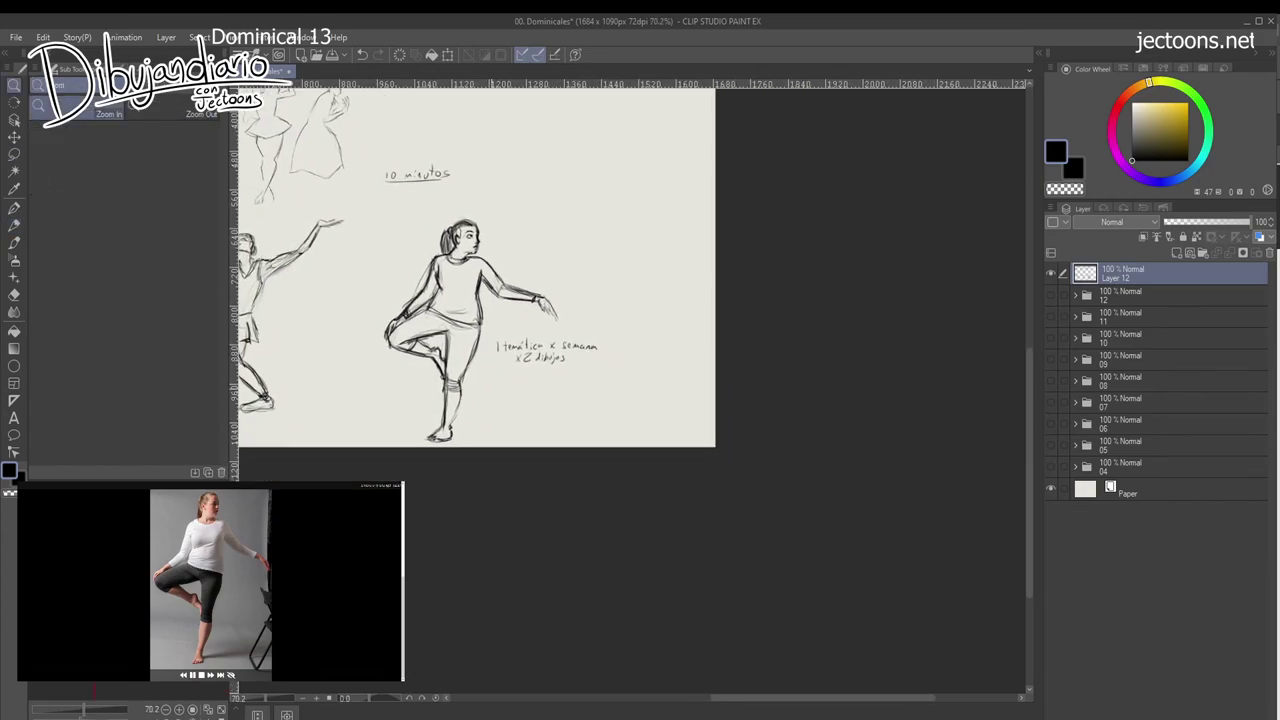
mouse_move(463, 205)
mouse_down()
mouse_move(437, 205)
mouse_move(517, 205)
mouse_move(316, 381)
mouse_move(489, 480)
mouse_move(612, 380)
mouse_move(462, 211)
mouse_up()
key(ctrl+t)
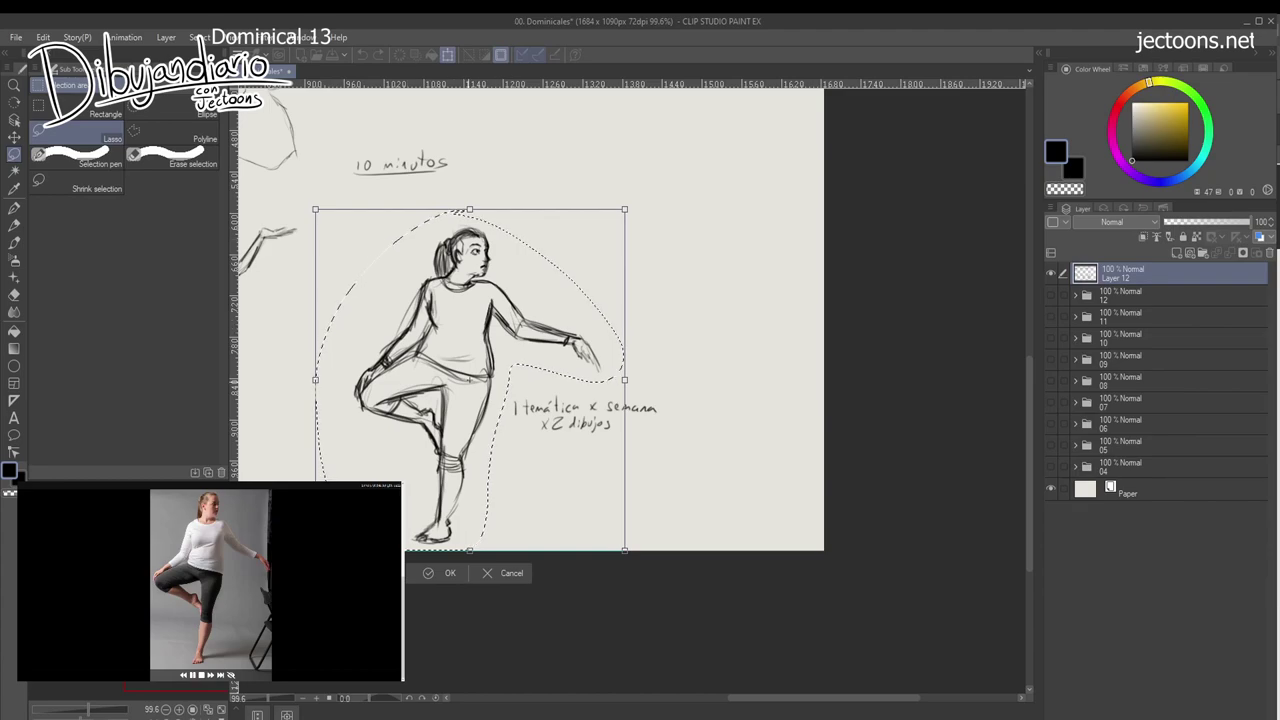
drag(470, 209, 461, 208)
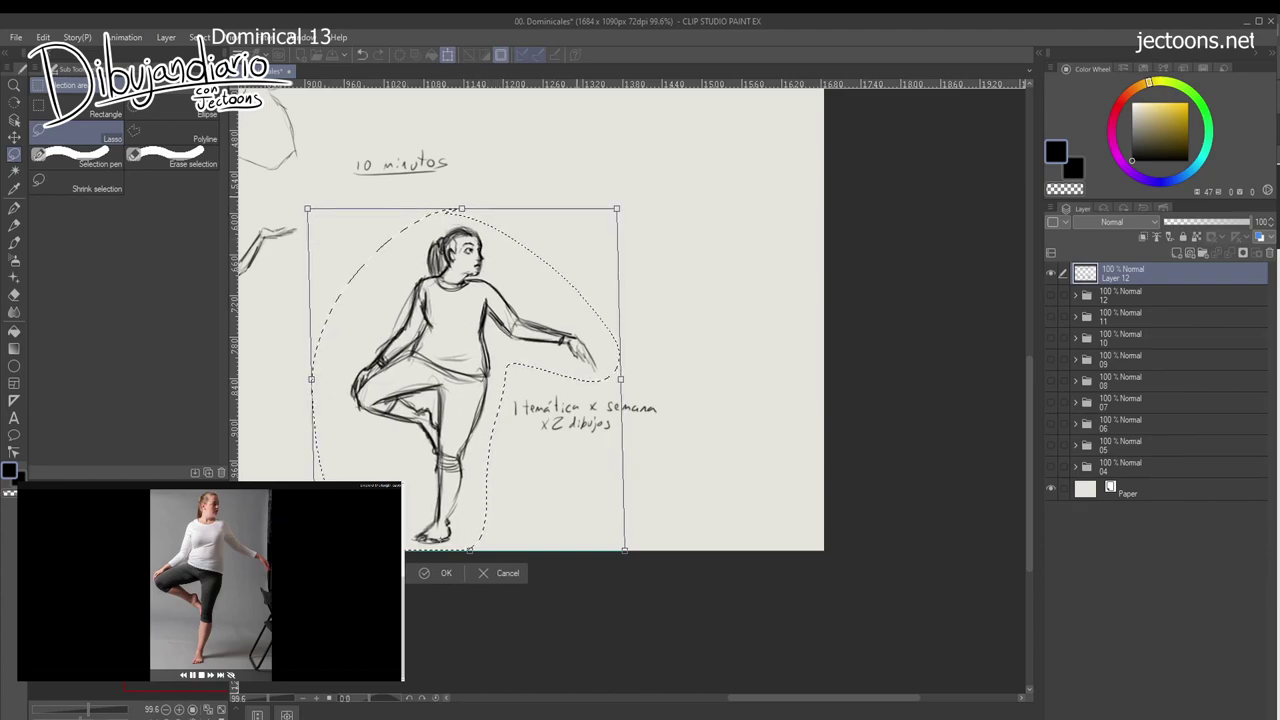
key(Return)
key(ctrl+d)
Redraw the outstretched hand with darker contours, separate its fingers and reinforce the sleeve cuff.
mouse_move(560, 330)
mouse_down()
mouse_move(552, 316)
mouse_move(635, 341)
mouse_move(700, 341)
mouse_up()
key(p)
mouse_move(506, 298)
mouse_down()
mouse_move(473, 264)
mouse_move(456, 288)
mouse_move(462, 310)
mouse_up()
mouse_move(448, 267)
mouse_down()
mouse_move(486, 289)
mouse_move(466, 300)
mouse_move(498, 335)
mouse_move(498, 302)
mouse_move(500, 340)
mouse_up()
drag(484, 302, 502, 338)
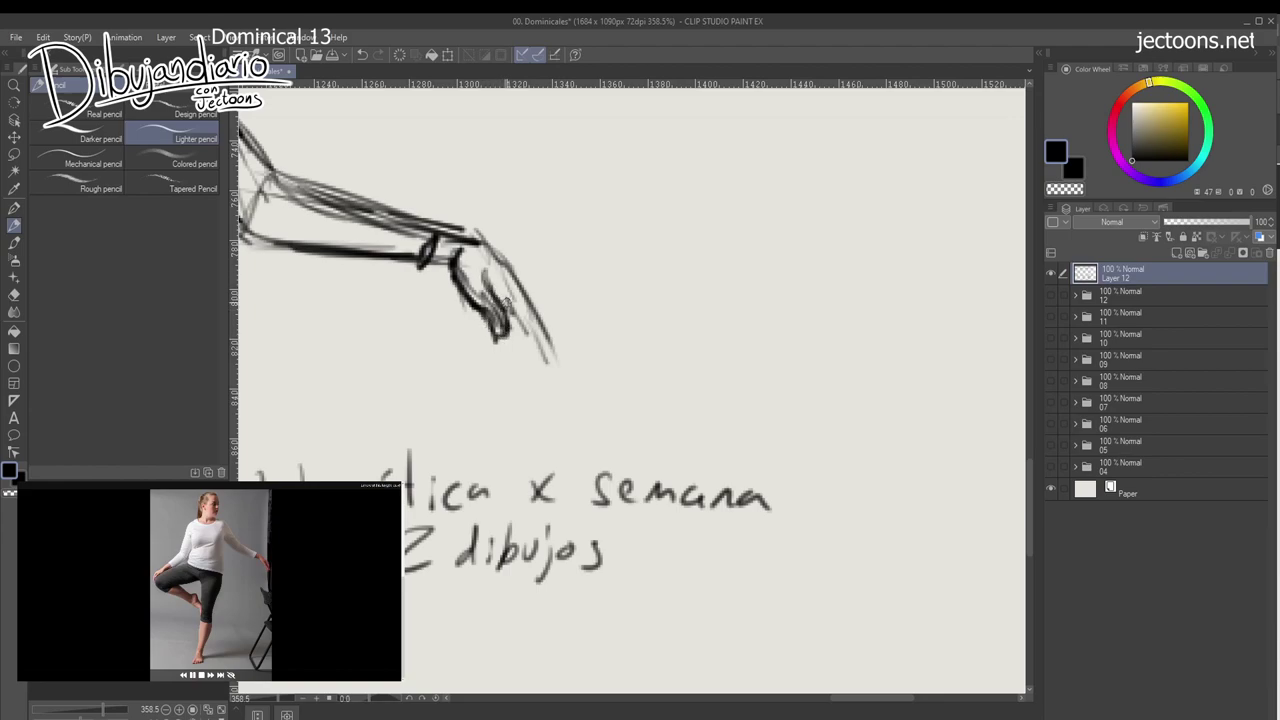
drag(482, 244, 554, 344)
mouse_move(524, 292)
mouse_down()
mouse_move(544, 334)
mouse_move(504, 284)
mouse_move(537, 339)
mouse_move(531, 300)
mouse_move(527, 339)
mouse_move(509, 335)
mouse_move(522, 376)
mouse_up()
mouse_move(524, 314)
mouse_down()
mouse_move(526, 370)
mouse_move(516, 376)
mouse_move(490, 348)
mouse_up()
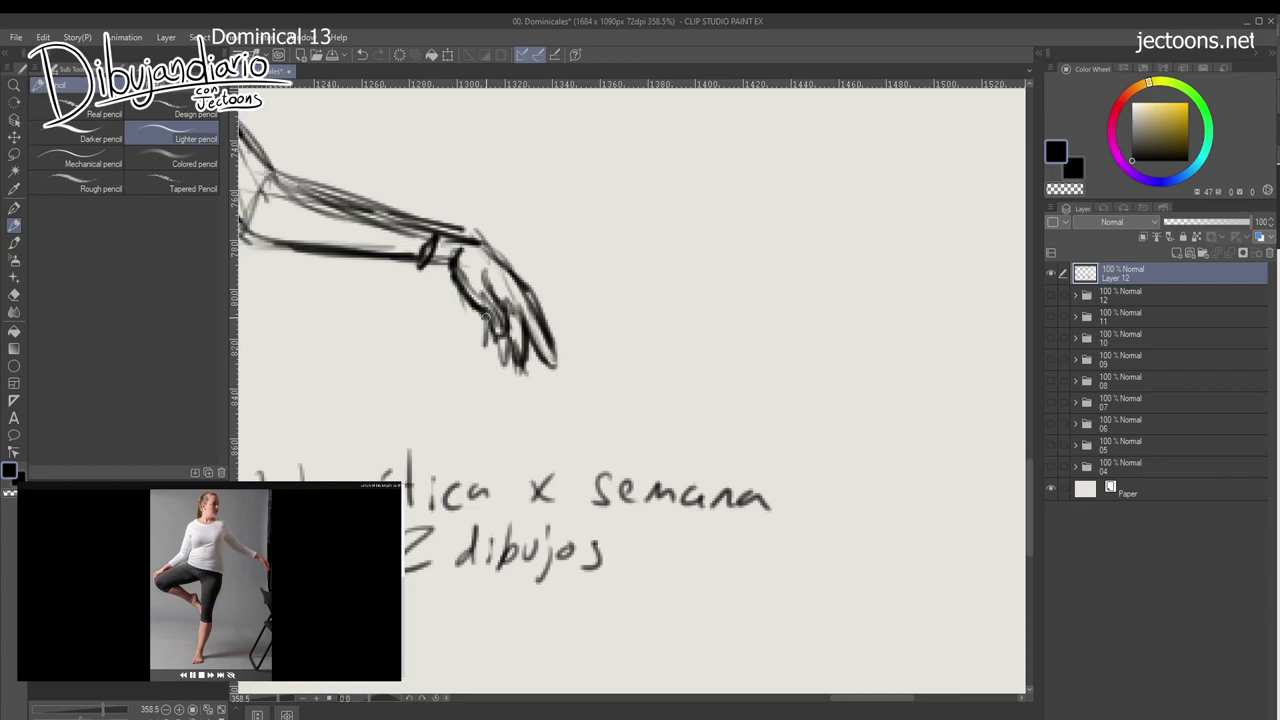
drag(438, 232, 422, 260)
Strengthen the outstretched arm's upper sleeve contour between the shoulder and the elbow.
drag(270, 249, 454, 263)
drag(316, 366, 507, 404)
mouse_move(354, 184)
mouse_down()
mouse_move(414, 253)
mouse_move(482, 285)
mouse_move(533, 278)
mouse_move(496, 328)
mouse_up()
mouse_move(504, 278)
mouse_down()
mouse_move(491, 301)
mouse_move(436, 197)
mouse_up()
mouse_move(240, 294)
mouse_down()
mouse_move(536, 293)
mouse_move(574, 281)
mouse_up()
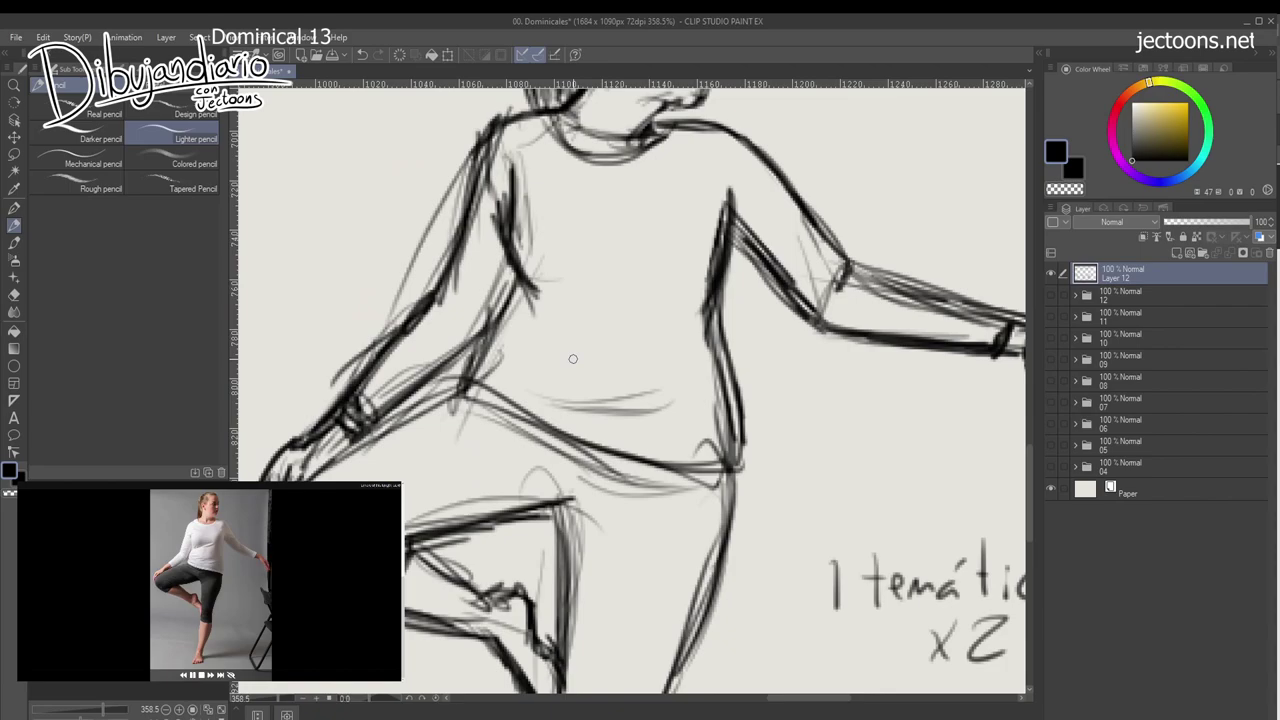
Darken the woman's left-side sleeve down to its cuff, and reinforce the shirt hem.
drag(573, 359, 569, 327)
drag(480, 296, 362, 405)
drag(449, 324, 496, 284)
mouse_move(486, 304)
mouse_down()
mouse_move(464, 343)
mouse_move(642, 411)
mouse_up()
mouse_move(590, 394)
mouse_down()
mouse_move(638, 414)
mouse_move(728, 416)
mouse_up()
Outline the shadow edge down the standing leg's calf and add toes to its foot.
drag(654, 463, 506, 271)
mouse_move(426, 248)
mouse_down()
mouse_move(516, 270)
mouse_move(511, 337)
mouse_move(441, 498)
mouse_move(455, 558)
mouse_up()
mouse_move(470, 560)
mouse_down()
mouse_move(503, 273)
mouse_move(457, 455)
mouse_move(484, 503)
mouse_up()
mouse_move(467, 465)
mouse_down()
mouse_move(488, 508)
mouse_move(478, 398)
mouse_move(390, 448)
mouse_move(484, 450)
mouse_move(518, 423)
mouse_up()
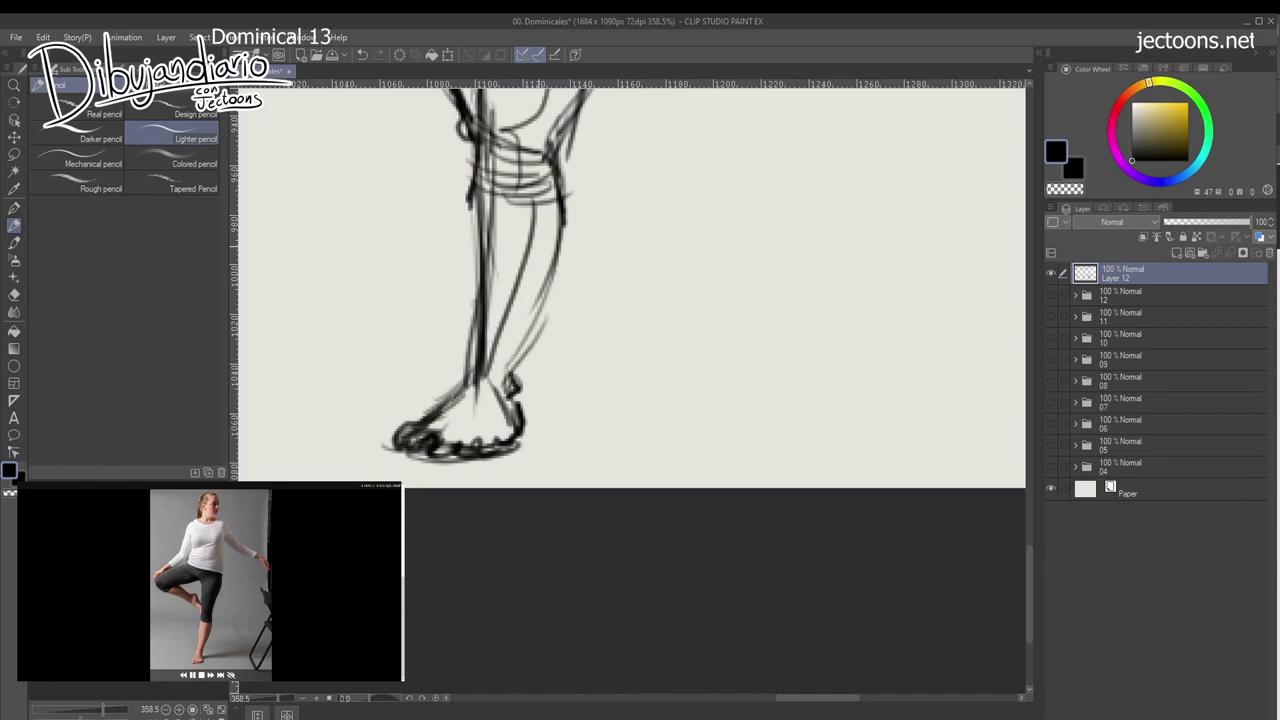
Hatch the shadow area below the shirt hem and along the standing leg's outer thigh, knee and calf.
mouse_move(552, 214)
mouse_down()
mouse_move(492, 370)
mouse_move(515, 415)
mouse_move(493, 631)
mouse_up()
mouse_move(482, 364)
mouse_down()
mouse_move(510, 374)
mouse_move(502, 405)
mouse_move(520, 424)
mouse_up()
scroll(508, 396, up, 3)
mouse_move(421, 217)
mouse_down()
mouse_move(500, 240)
mouse_move(520, 260)
mouse_move(500, 288)
mouse_move(535, 314)
mouse_move(466, 348)
mouse_move(472, 384)
mouse_move(443, 486)
mouse_move(604, 554)
mouse_move(707, 562)
mouse_up()
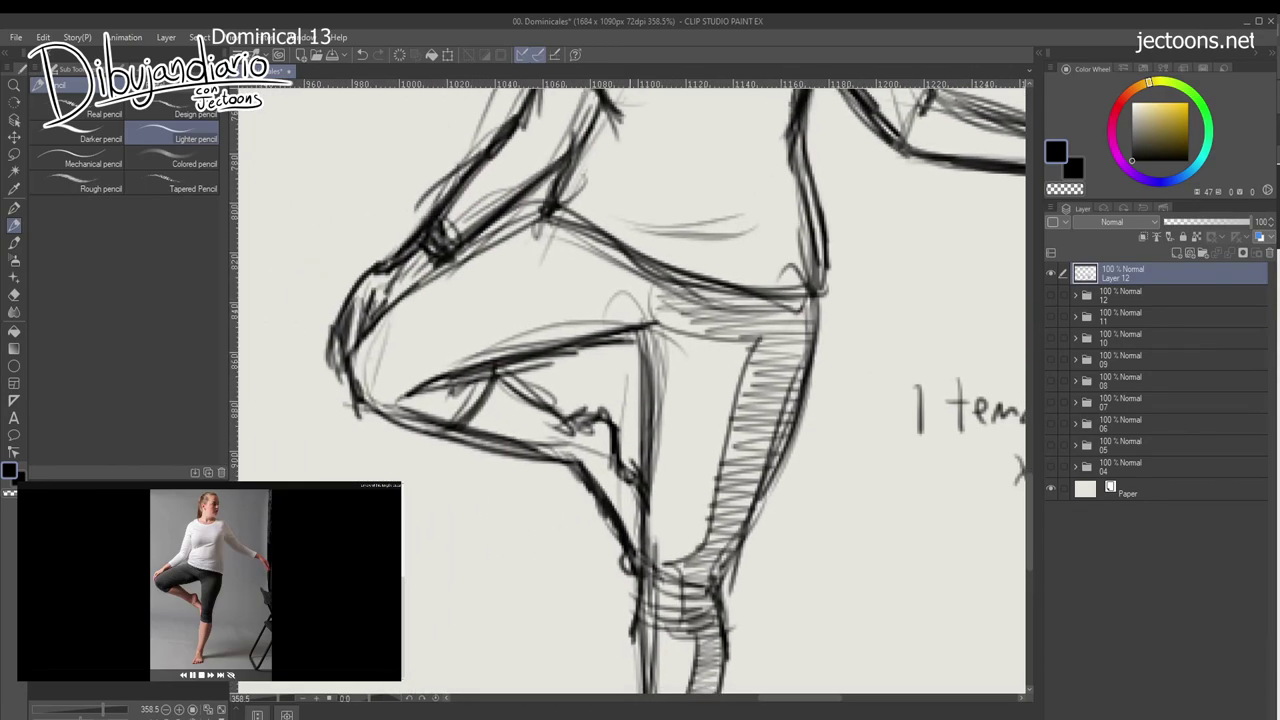
Draw a crease at the hip and outline the shadow edge along the raised thigh to the knee.
mouse_move(623, 339)
mouse_down()
mouse_move(606, 312)
mouse_move(640, 340)
mouse_move(615, 328)
mouse_move(628, 326)
mouse_up()
drag(573, 440, 628, 407)
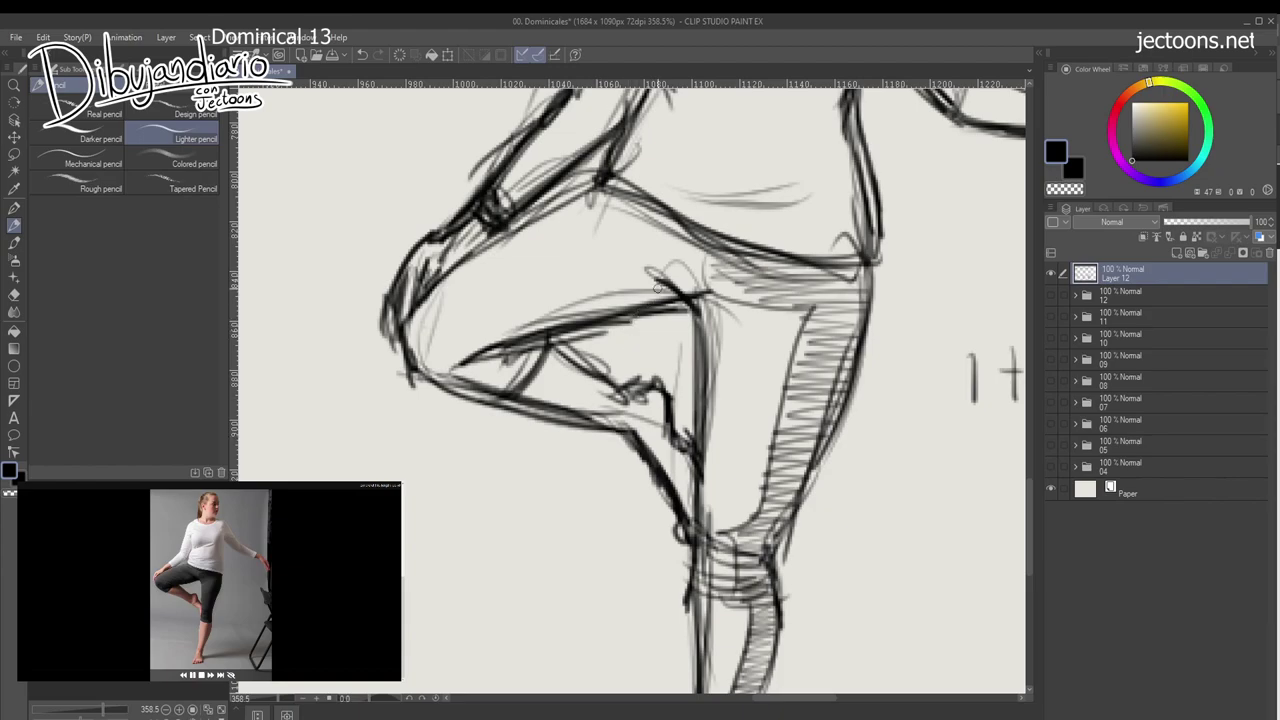
mouse_move(664, 274)
mouse_down()
mouse_move(632, 262)
mouse_move(638, 251)
mouse_up()
drag(622, 258, 632, 279)
drag(544, 297, 459, 326)
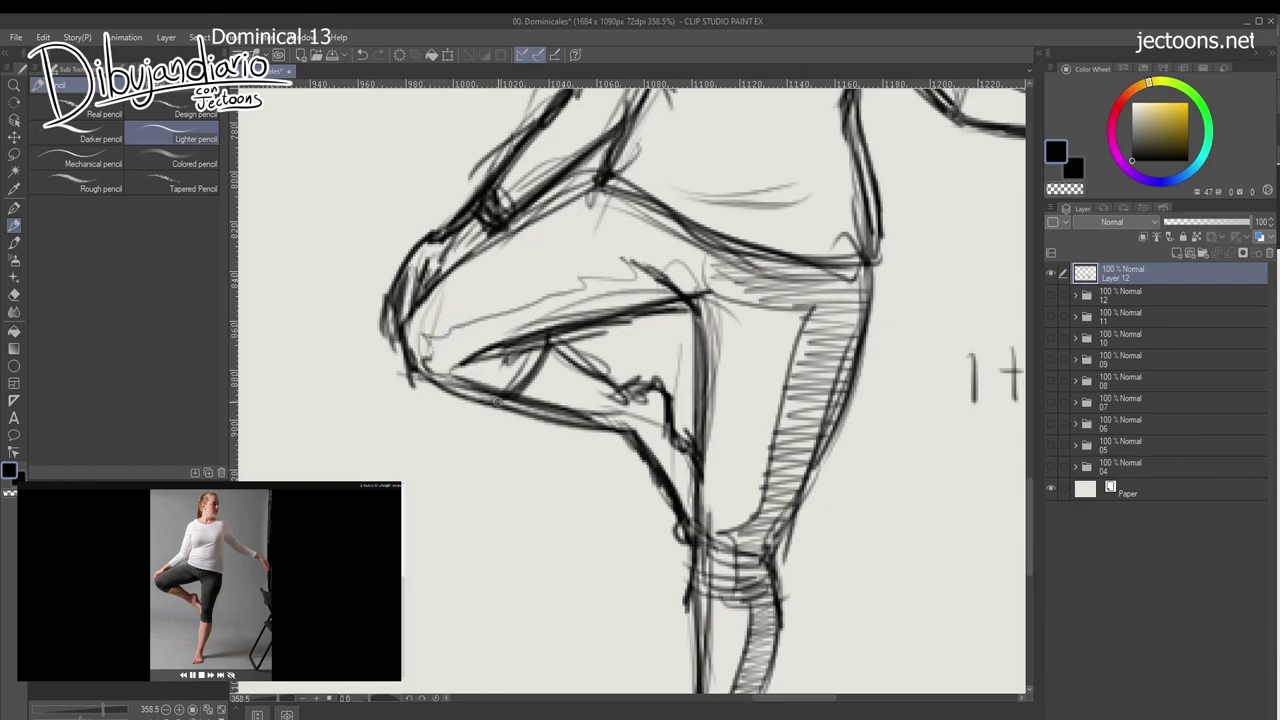
Hatch the shadow areas along the underside of the raised thigh and across the folded calf toward the ankle.
drag(476, 362, 624, 398)
mouse_move(485, 326)
mouse_down()
mouse_move(430, 350)
mouse_move(600, 312)
mouse_move(552, 292)
mouse_move(652, 272)
mouse_up()
drag(472, 360, 574, 346)
drag(498, 378, 604, 384)
mouse_move(472, 372)
mouse_down()
mouse_move(593, 385)
mouse_move(462, 381)
mouse_move(608, 421)
mouse_move(619, 401)
mouse_move(630, 436)
mouse_up()
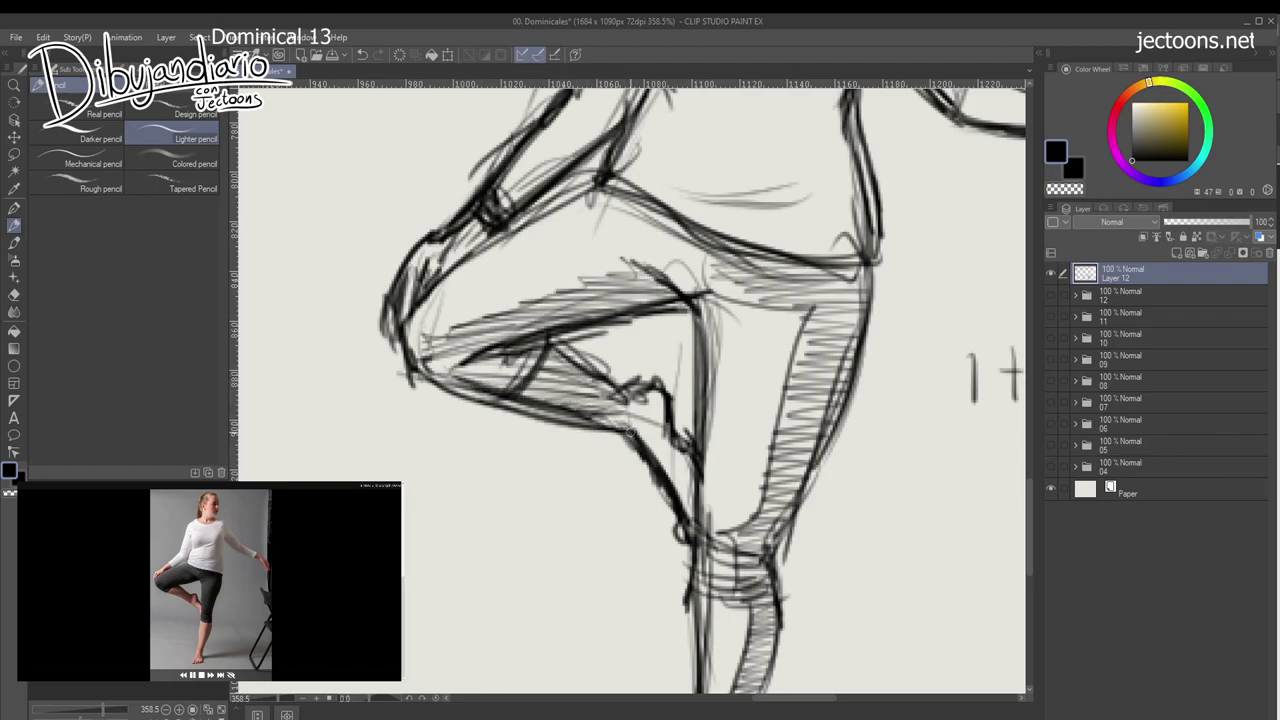
mouse_move(641, 410)
mouse_down()
mouse_move(641, 396)
mouse_move(649, 490)
mouse_up()
drag(660, 400, 640, 464)
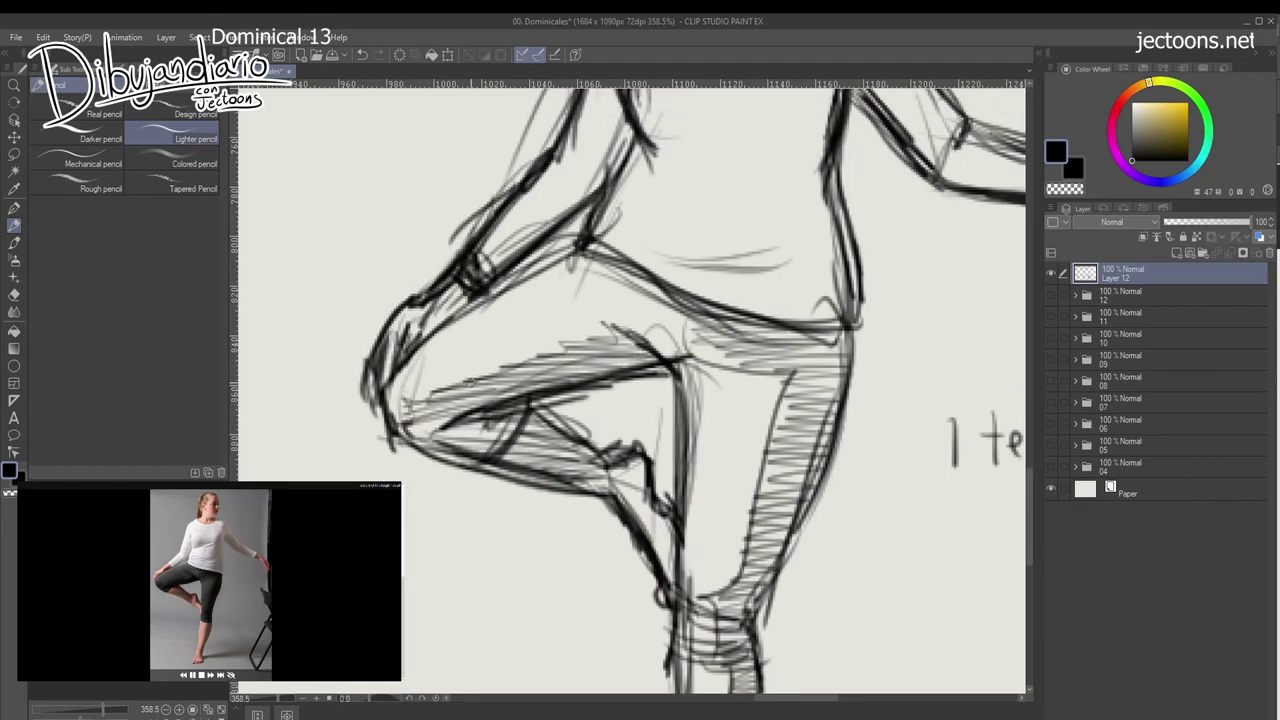
Outline the shirt's shadow edge from the extended arm's shoulder down the chest and belly to the hem.
mouse_move(556, 216)
mouse_down()
mouse_move(424, 330)
mouse_move(438, 322)
mouse_up()
drag(640, 300, 508, 525)
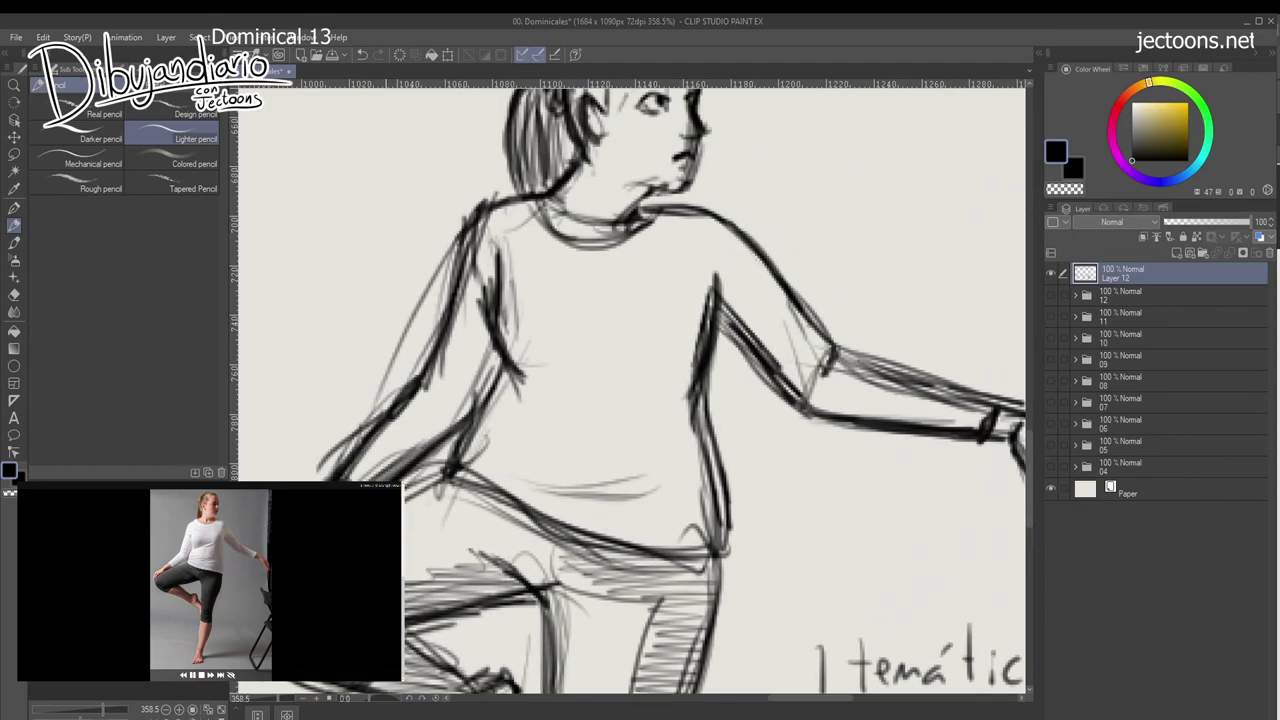
mouse_move(579, 375)
mouse_down()
mouse_move(512, 307)
mouse_move(491, 347)
mouse_up()
drag(587, 272, 527, 360)
mouse_move(582, 280)
mouse_down()
mouse_move(607, 240)
mouse_move(570, 99)
mouse_up()
mouse_move(525, 323)
mouse_down()
mouse_move(459, 370)
mouse_move(526, 367)
mouse_move(530, 393)
mouse_move(512, 405)
mouse_move(541, 378)
mouse_move(424, 448)
mouse_up()
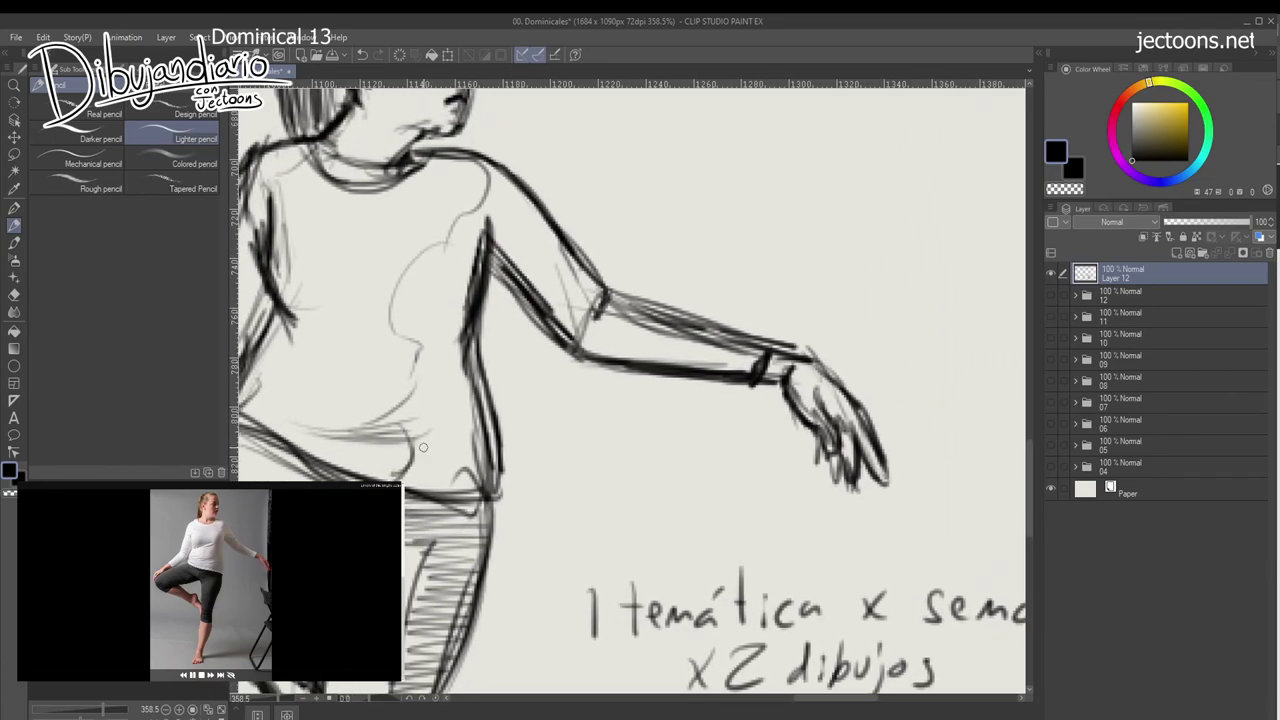
Hatch the shadow on the extended arm's forearm and upper sleeve, and down the adjoining side of the shirt.
drag(606, 298, 736, 356)
drag(668, 332, 746, 370)
drag(690, 352, 716, 364)
mouse_move(517, 177)
mouse_down()
mouse_move(500, 212)
mouse_move(430, 268)
mouse_move(400, 322)
mouse_move(475, 342)
mouse_move(398, 398)
mouse_move(478, 426)
mouse_move(484, 468)
mouse_move(450, 488)
mouse_up()
drag(560, 300, 528, 320)
mouse_move(482, 262)
mouse_down()
mouse_move(524, 268)
mouse_move(576, 308)
mouse_move(522, 344)
mouse_move(656, 380)
mouse_up()
drag(512, 316, 521, 381)
mouse_move(474, 327)
mouse_down()
mouse_move(491, 301)
mouse_move(470, 262)
mouse_move(571, 430)
mouse_up()
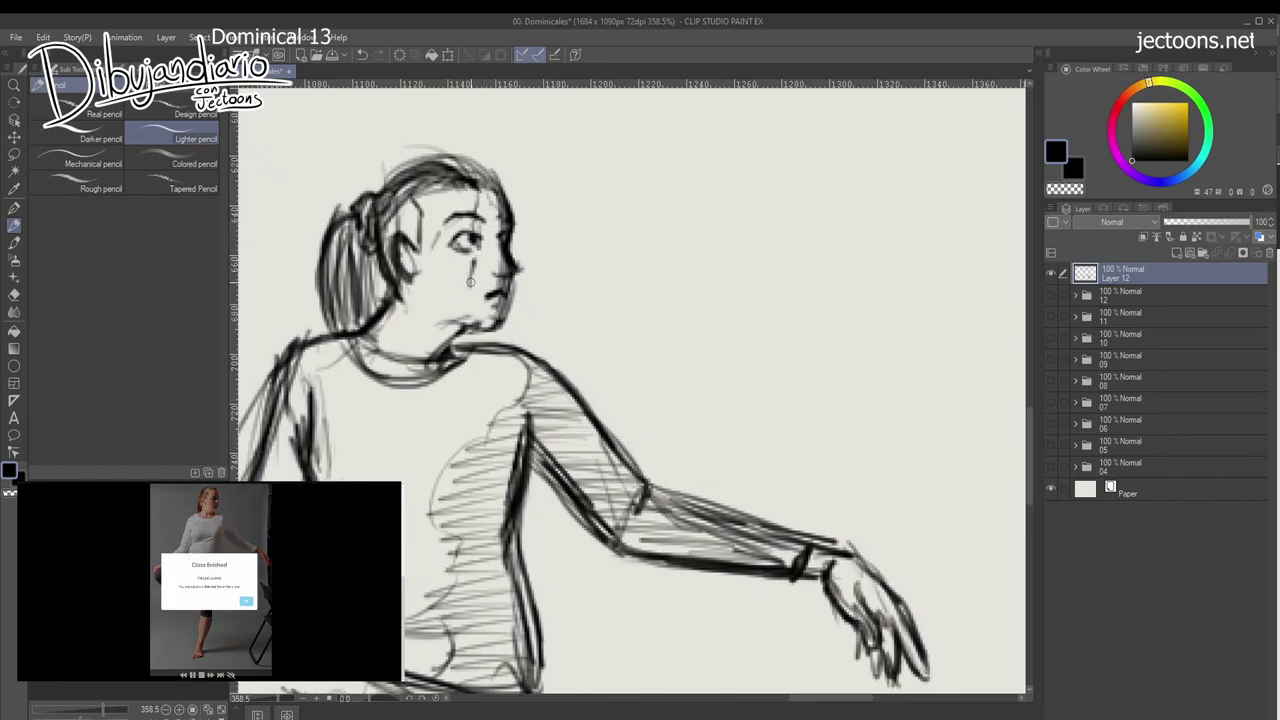
Outline the shadow edge down the front of the face and hatch the shaded side to the chin.
mouse_move(468, 210)
mouse_down()
mouse_move(492, 208)
mouse_move(485, 318)
mouse_move(455, 356)
mouse_up()
drag(399, 263, 388, 245)
drag(469, 496, 478, 446)
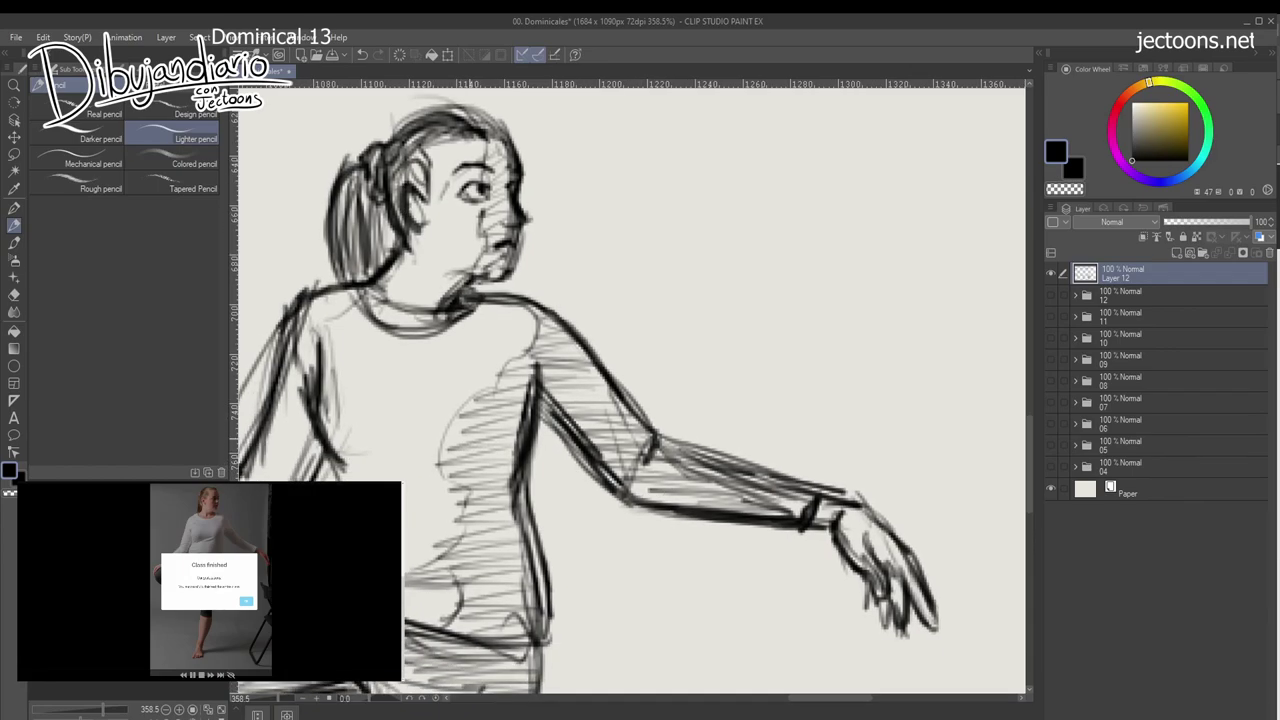
Add light fold strokes across the shirt's chest and belly on the raised-leg side.
mouse_move(380, 408)
mouse_down()
mouse_move(385, 450)
mouse_move(395, 420)
mouse_move(377, 461)
mouse_up()
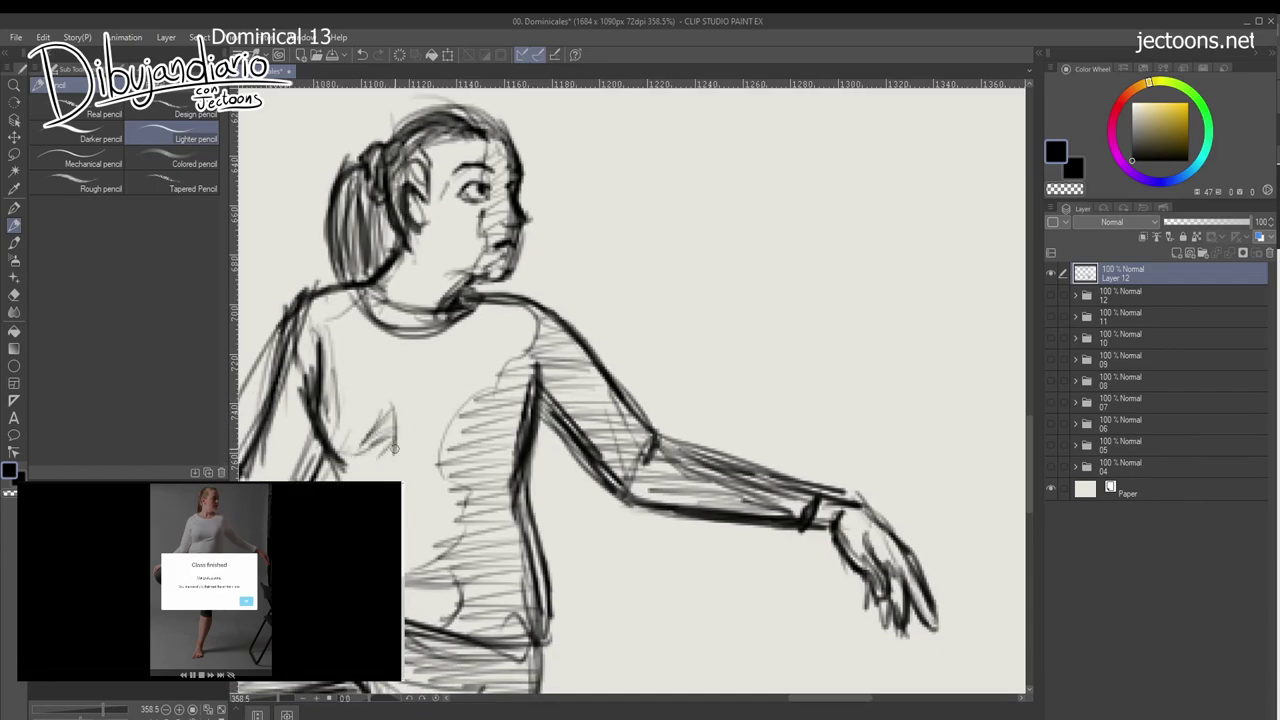
drag(538, 449, 583, 339)
drag(420, 380, 486, 336)
mouse_move(456, 402)
mouse_down()
mouse_move(360, 426)
mouse_move(352, 446)
mouse_up()
mouse_move(378, 385)
mouse_down()
mouse_move(366, 329)
mouse_move(340, 449)
mouse_up()
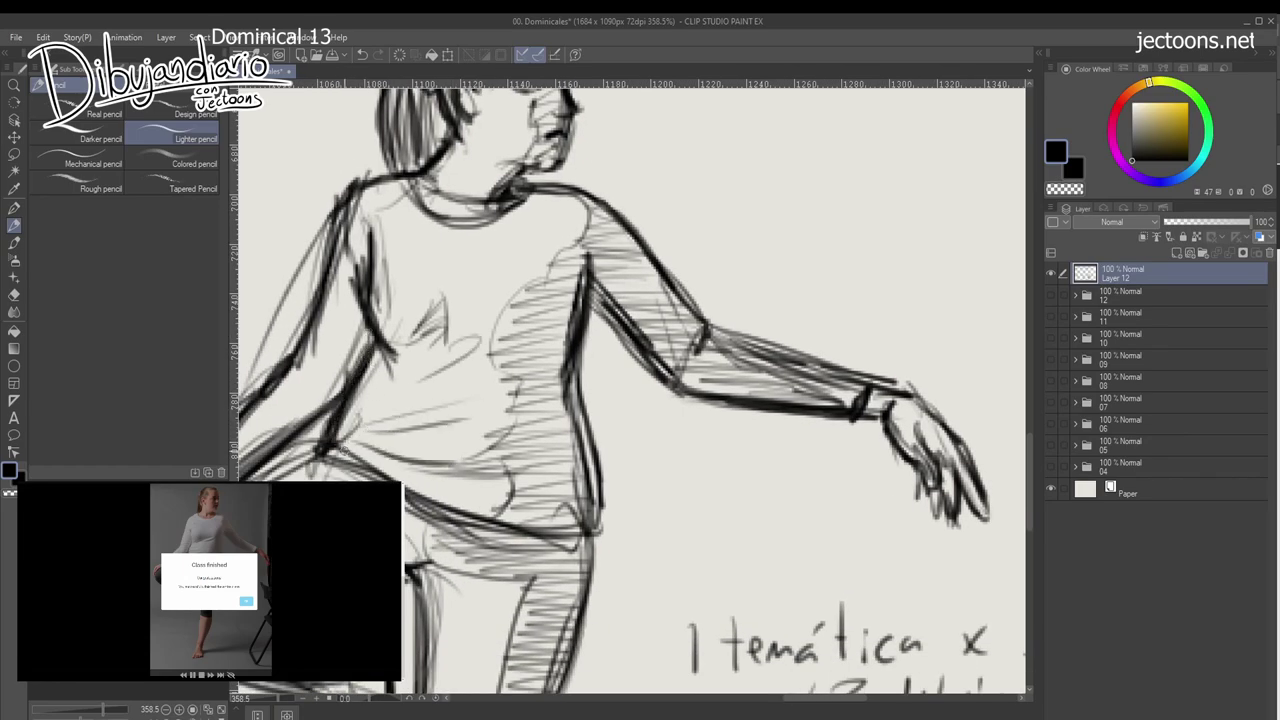
drag(625, 488, 440, 484)
drag(620, 520, 560, 494)
mouse_move(560, 450)
mouse_down()
mouse_move(638, 457)
mouse_move(752, 567)
mouse_up()
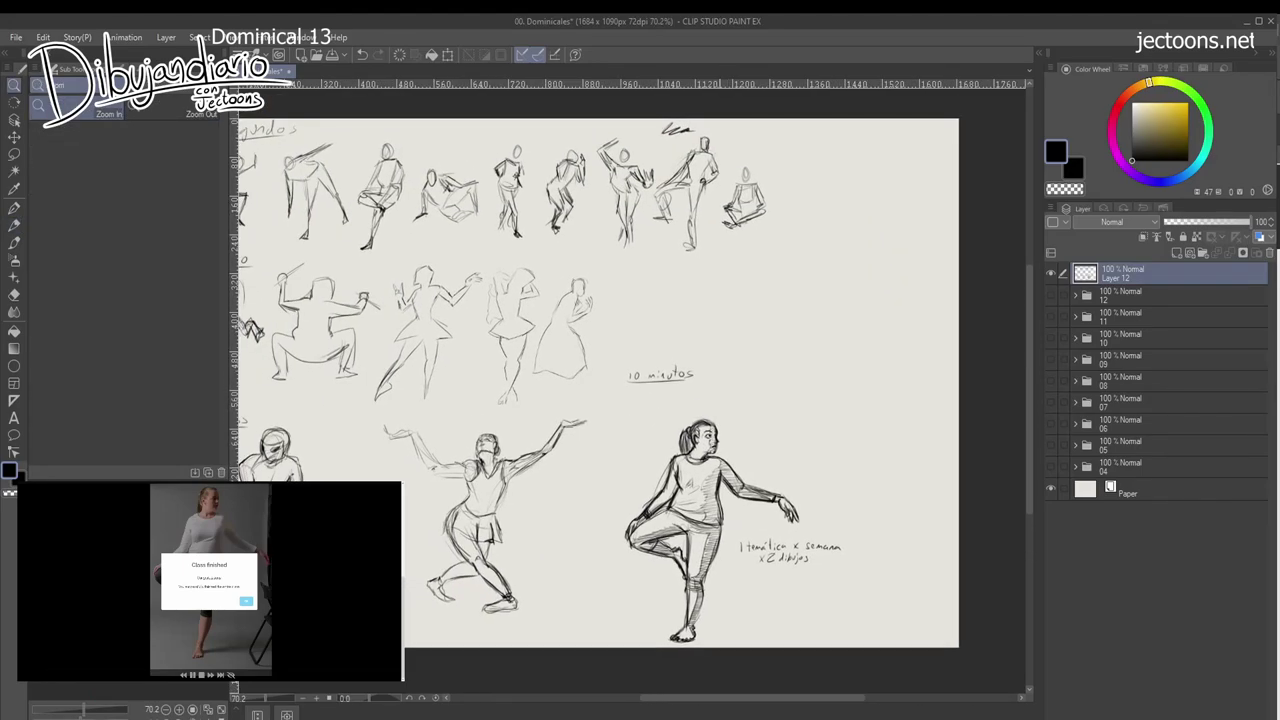
Fill the first two 1-minute figures as solid black silhouettes with a larger Lighter pencil, including the squatting figure's sticks.
drag(580, 430, 688, 391)
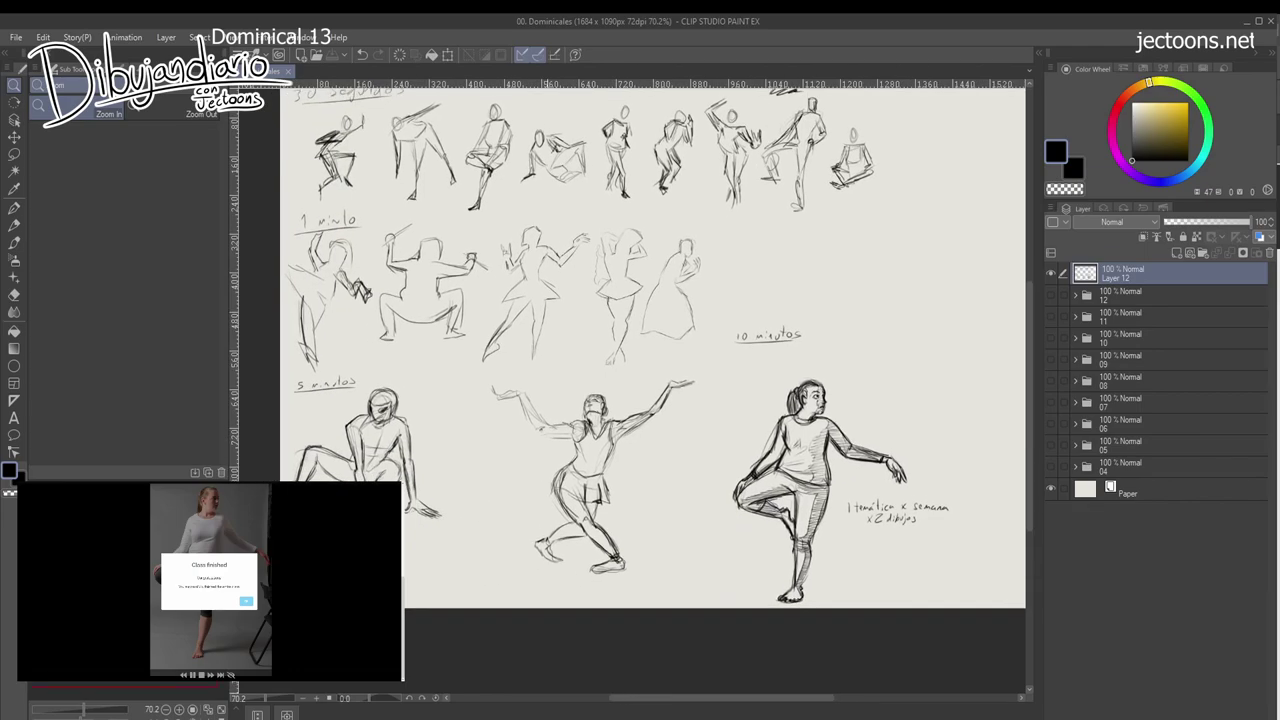
key(p)
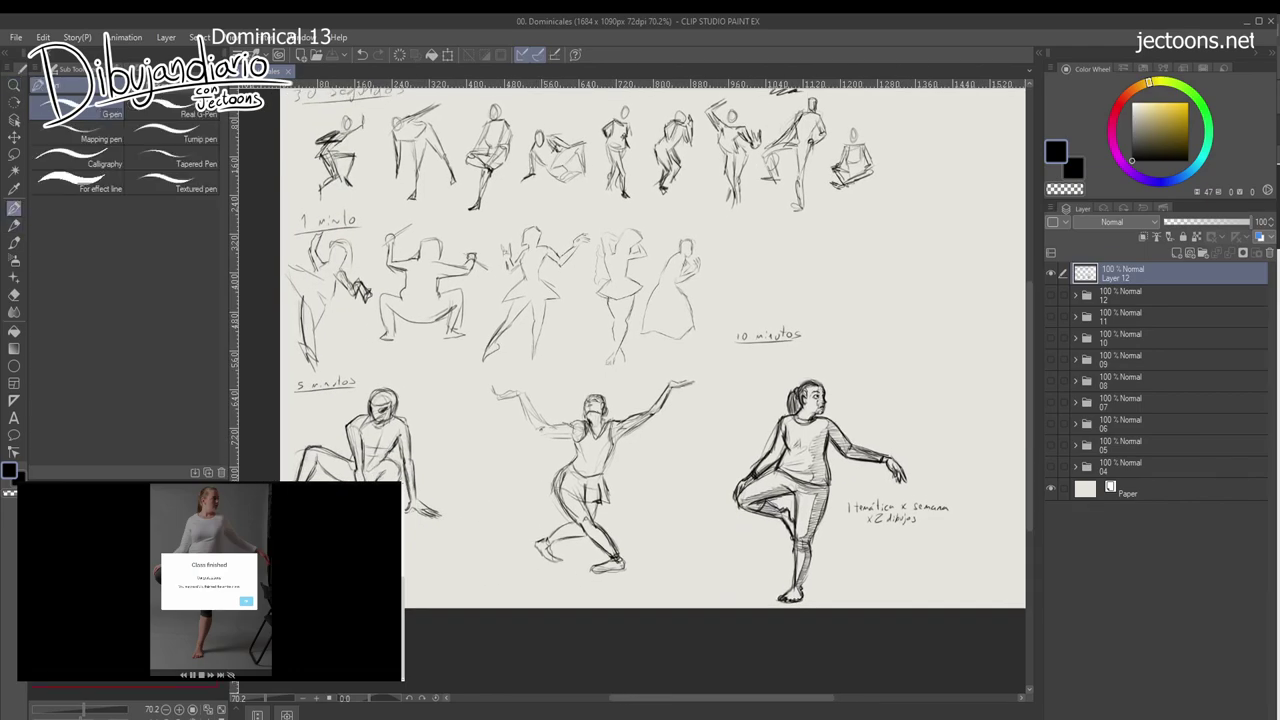
key(p)
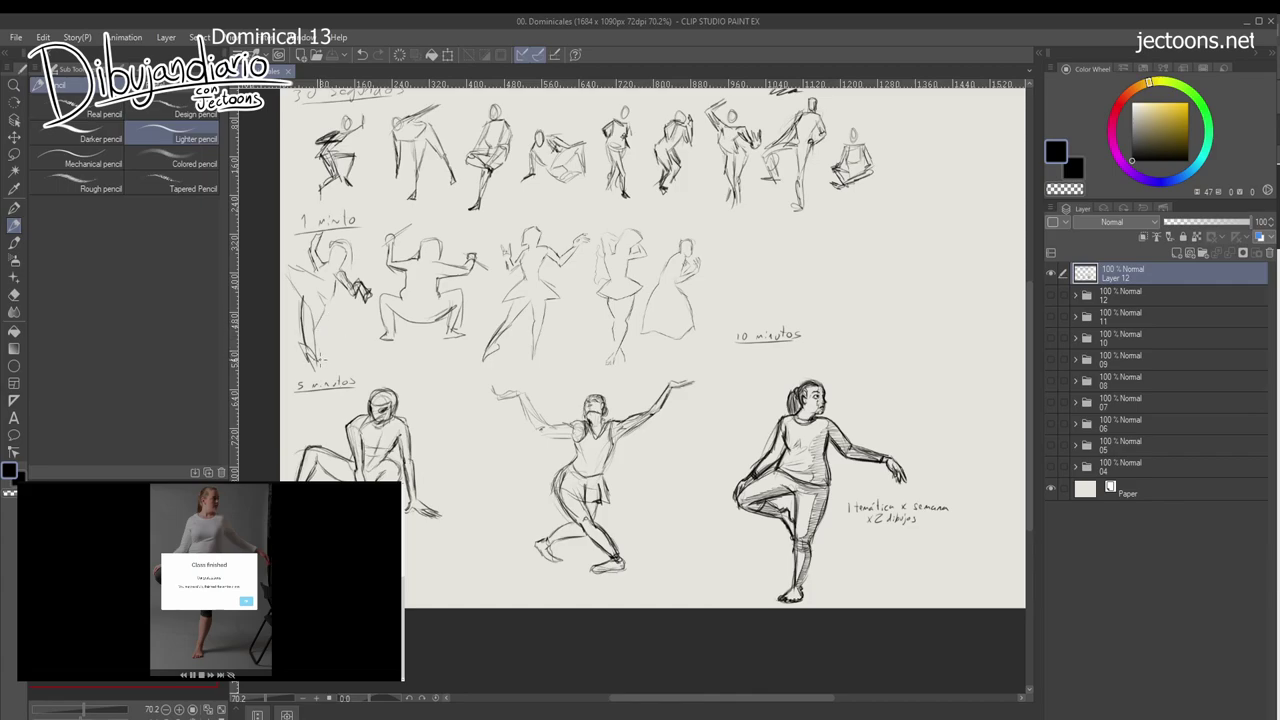
scroll(310, 330, up, 3)
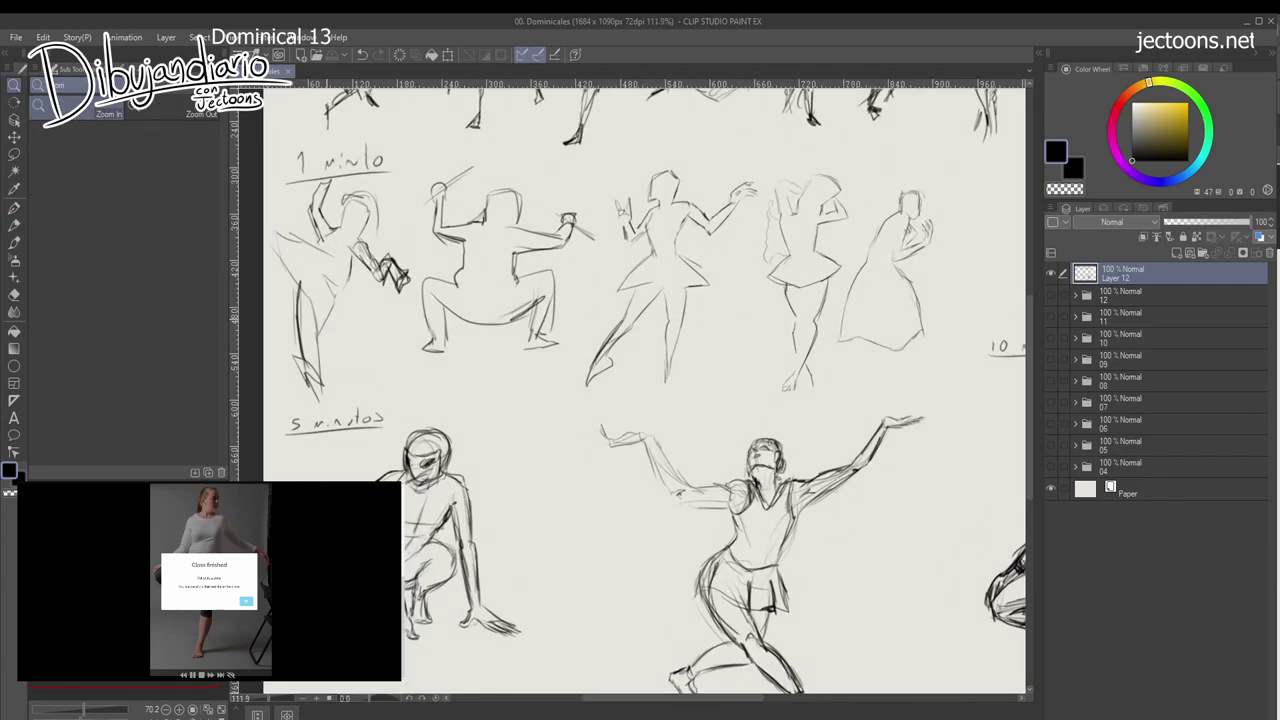
mouse_move(373, 200)
mouse_down()
mouse_move(355, 270)
mouse_move(348, 250)
mouse_move(361, 245)
mouse_move(350, 290)
mouse_move(350, 250)
mouse_move(385, 320)
mouse_move(360, 300)
mouse_move(412, 341)
mouse_move(338, 272)
mouse_move(316, 276)
mouse_move(310, 222)
mouse_move(326, 324)
mouse_move(342, 292)
mouse_move(336, 340)
mouse_move(306, 318)
mouse_move(296, 340)
mouse_move(318, 352)
mouse_move(306, 405)
mouse_move(255, 289)
mouse_move(310, 315)
mouse_move(275, 300)
mouse_move(297, 337)
mouse_move(255, 288)
mouse_move(290, 265)
mouse_move(300, 370)
mouse_move(299, 281)
mouse_up()
scroll(298, 385, down, 3)
mouse_move(308, 397)
mouse_down()
mouse_move(276, 355)
mouse_move(308, 406)
mouse_up()
mouse_move(456, 169)
mouse_down()
mouse_move(344, 268)
mouse_move(400, 296)
mouse_move(459, 258)
mouse_move(450, 300)
mouse_move(425, 258)
mouse_move(370, 300)
mouse_move(405, 305)
mouse_up()
scroll(400, 240, down, 3)
mouse_move(396, 228)
mouse_down()
mouse_move(385, 272)
mouse_move(416, 242)
mouse_move(404, 222)
mouse_move(421, 294)
mouse_move(451, 208)
mouse_move(436, 227)
mouse_move(513, 229)
mouse_move(531, 198)
mouse_move(432, 261)
mouse_move(437, 307)
mouse_move(345, 281)
mouse_move(344, 378)
mouse_move(354, 294)
mouse_move(349, 329)
mouse_move(363, 345)
mouse_move(345, 366)
mouse_move(344, 306)
mouse_move(358, 350)
mouse_up()
mouse_move(437, 292)
mouse_down()
mouse_move(385, 312)
mouse_move(373, 312)
mouse_move(386, 300)
mouse_move(361, 298)
mouse_move(433, 326)
mouse_move(477, 305)
mouse_move(487, 296)
mouse_move(435, 303)
mouse_move(473, 277)
mouse_move(447, 292)
mouse_move(449, 256)
mouse_move(467, 240)
mouse_move(483, 284)
mouse_move(468, 285)
mouse_move(496, 270)
mouse_move(502, 283)
mouse_move(480, 362)
mouse_move(500, 360)
mouse_move(505, 298)
mouse_move(491, 327)
mouse_up()
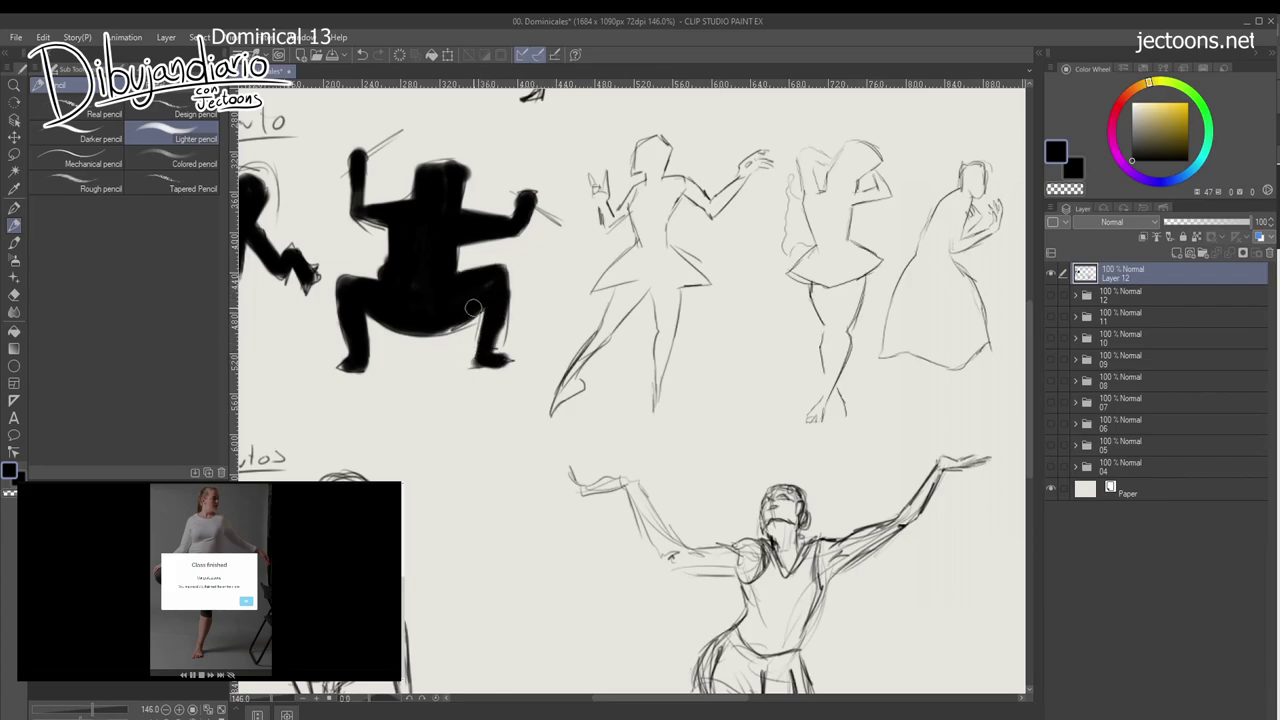
drag(364, 156, 416, 129)
Fill the third 1-minute figure, the dancer with outstretched arms and a short skirt, as a solid black silhouette.
mouse_move(542, 230)
mouse_down()
mouse_move(438, 248)
mouse_move(445, 238)
mouse_move(403, 276)
mouse_up()
mouse_move(448, 246)
mouse_down()
mouse_move(461, 281)
mouse_move(462, 260)
mouse_move(464, 271)
mouse_move(499, 249)
mouse_move(488, 250)
mouse_move(502, 242)
mouse_move(491, 214)
mouse_move(505, 200)
mouse_move(523, 215)
mouse_move(509, 207)
mouse_move(496, 294)
mouse_move(511, 247)
mouse_move(523, 258)
mouse_move(529, 238)
mouse_move(512, 319)
mouse_move(501, 295)
mouse_move(458, 337)
mouse_move(468, 343)
mouse_move(453, 341)
mouse_move(544, 328)
mouse_move(517, 300)
mouse_move(523, 331)
mouse_move(499, 315)
mouse_move(478, 372)
mouse_move(408, 467)
mouse_up()
mouse_move(474, 366)
mouse_down()
mouse_move(443, 430)
mouse_move(408, 465)
mouse_move(397, 450)
mouse_up()
mouse_move(494, 345)
mouse_down()
mouse_move(490, 464)
mouse_move(514, 334)
mouse_move(487, 474)
mouse_move(504, 323)
mouse_move(486, 475)
mouse_up()
drag(477, 397, 438, 518)
Fill the fourth 1-minute figure with raised arms and the fifth figure in the long gown as black silhouettes.
mouse_move(488, 357)
mouse_down()
mouse_move(506, 379)
mouse_move(498, 372)
mouse_move(548, 348)
mouse_move(545, 335)
mouse_move(563, 333)
mouse_move(541, 350)
mouse_move(614, 305)
mouse_move(503, 315)
mouse_move(452, 297)
mouse_move(452, 258)
mouse_move(478, 250)
mouse_move(456, 272)
mouse_move(461, 292)
mouse_move(505, 245)
mouse_move(525, 252)
mouse_move(492, 270)
mouse_move(488, 305)
mouse_move(458, 322)
mouse_move(468, 355)
mouse_move(494, 303)
mouse_up()
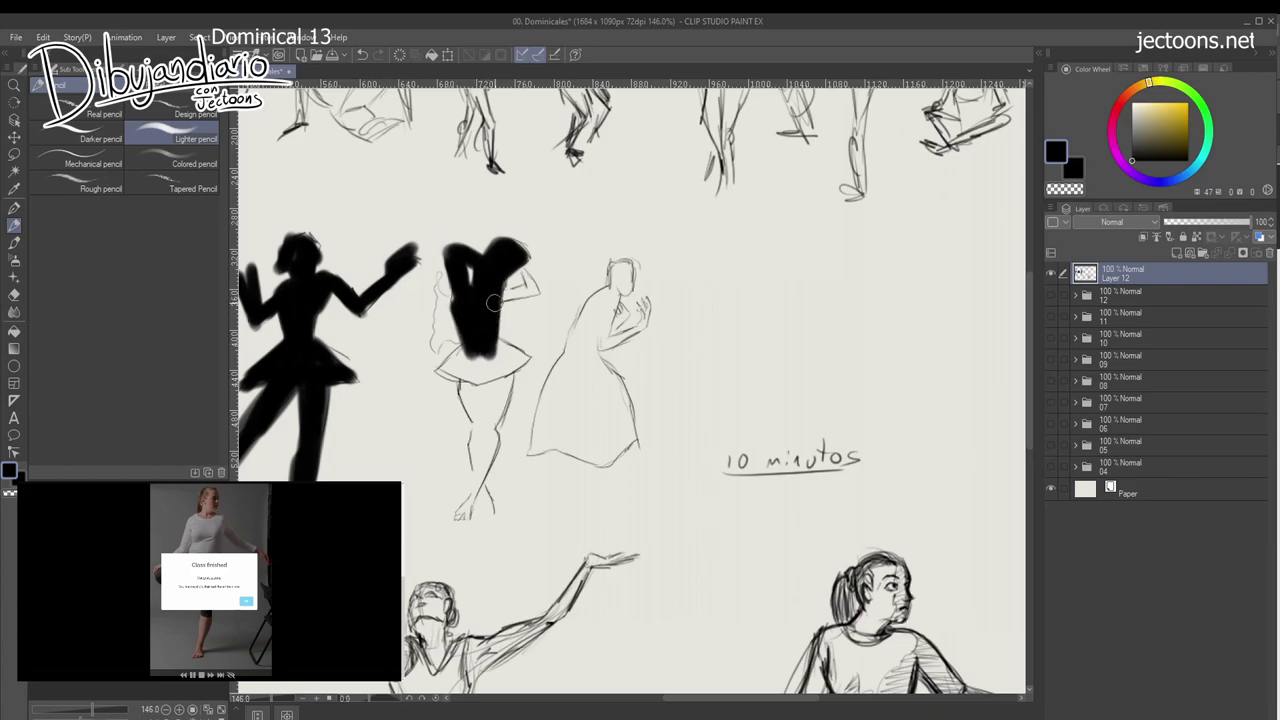
mouse_move(461, 357)
mouse_down()
mouse_move(445, 345)
mouse_move(468, 383)
mouse_move(512, 362)
mouse_move(504, 353)
mouse_move(470, 370)
mouse_move(454, 320)
mouse_move(470, 360)
mouse_move(490, 300)
mouse_move(463, 374)
mouse_move(470, 418)
mouse_move(450, 440)
mouse_move(476, 440)
mouse_up()
drag(446, 288, 446, 358)
mouse_move(480, 300)
mouse_down()
mouse_move(519, 289)
mouse_move(524, 264)
mouse_up()
mouse_move(608, 278)
mouse_down()
mouse_move(578, 258)
mouse_move(490, 422)
mouse_up()
mouse_move(528, 322)
mouse_down()
mouse_move(490, 430)
mouse_move(576, 426)
mouse_move(586, 398)
mouse_move(562, 300)
mouse_move(521, 356)
mouse_move(528, 410)
mouse_move(555, 425)
mouse_move(575, 395)
mouse_move(539, 361)
mouse_move(600, 300)
mouse_move(598, 282)
mouse_move(566, 309)
mouse_move(576, 285)
mouse_move(570, 364)
mouse_move(682, 379)
mouse_move(537, 315)
mouse_move(536, 372)
mouse_move(550, 322)
mouse_move(543, 346)
mouse_up()
drag(538, 396, 460, 398)
drag(589, 396, 640, 430)
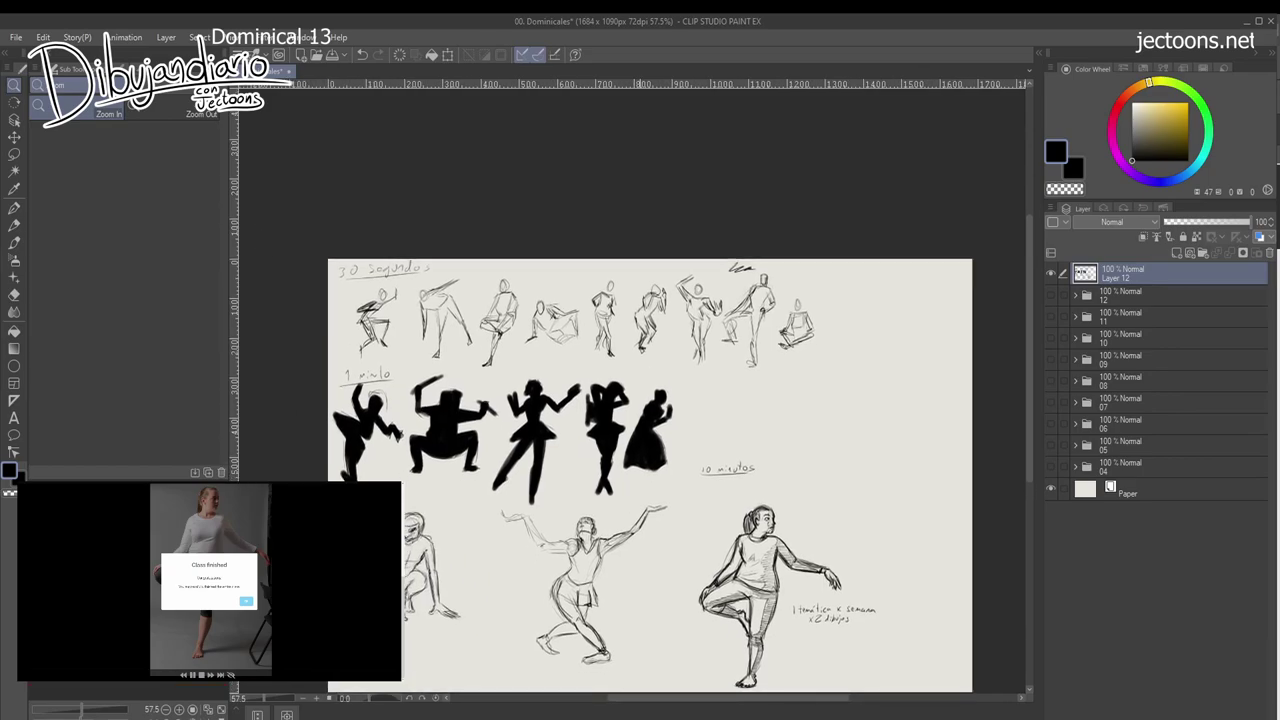
Add a new layer above the sketches and set up the G-pen with a red colour for annotating the 30-second poses.
click(1177, 253)
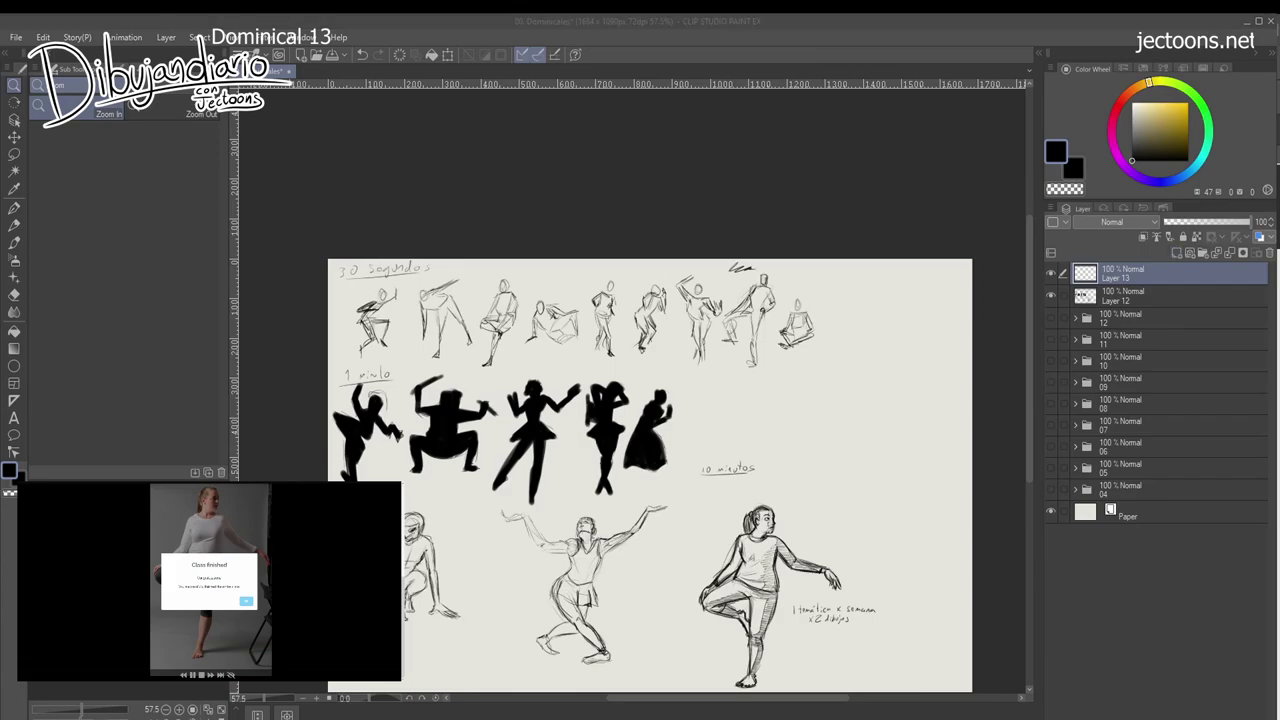
click(14, 226)
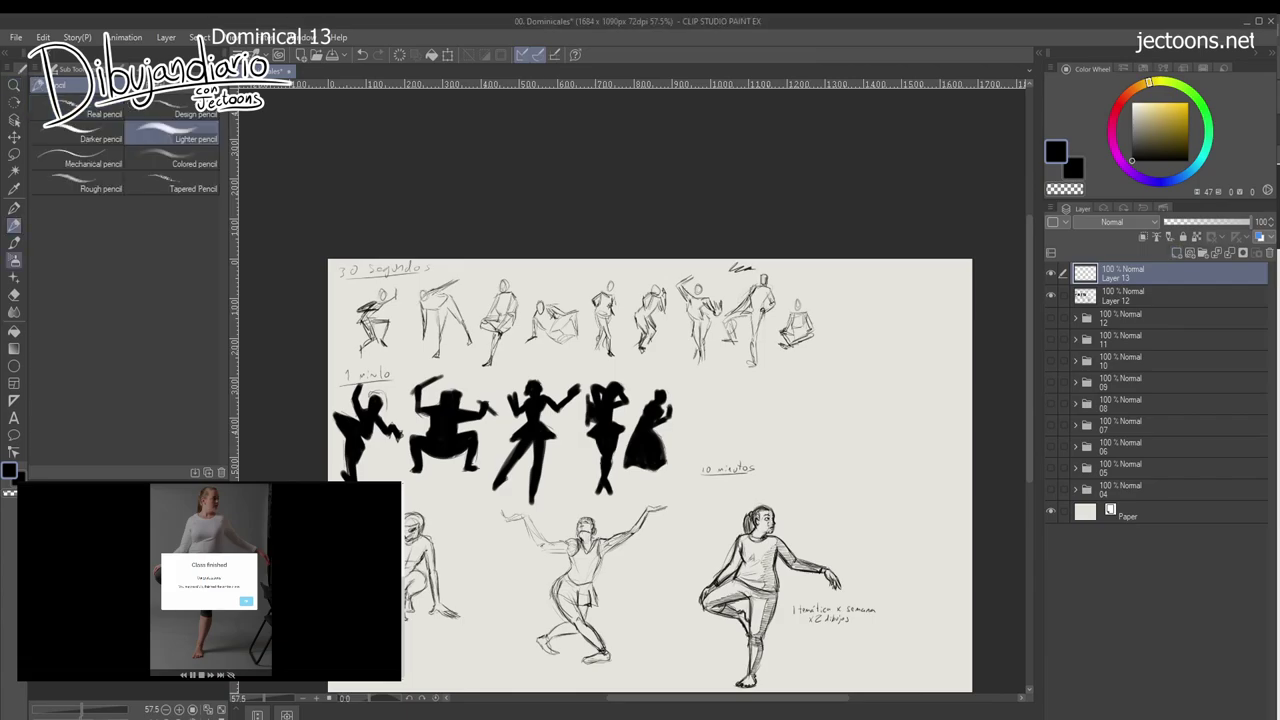
click(1119, 104)
click(1169, 113)
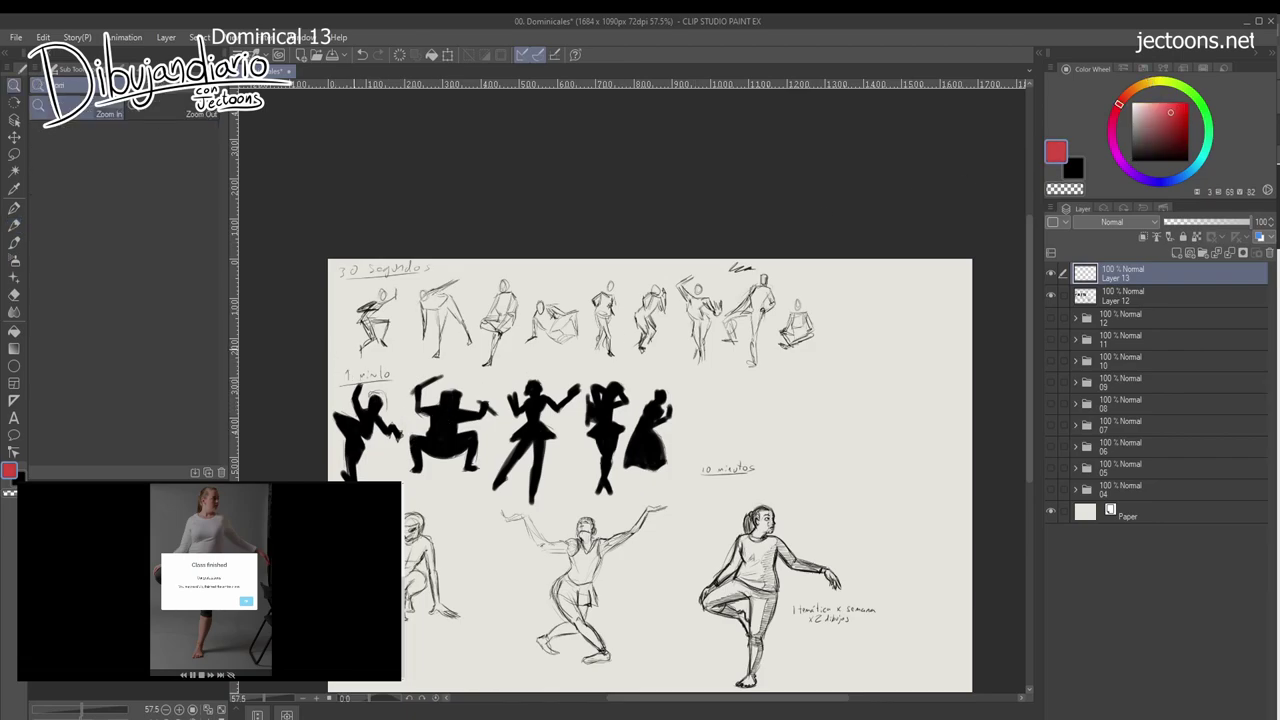
scroll(382, 297, up, 5)
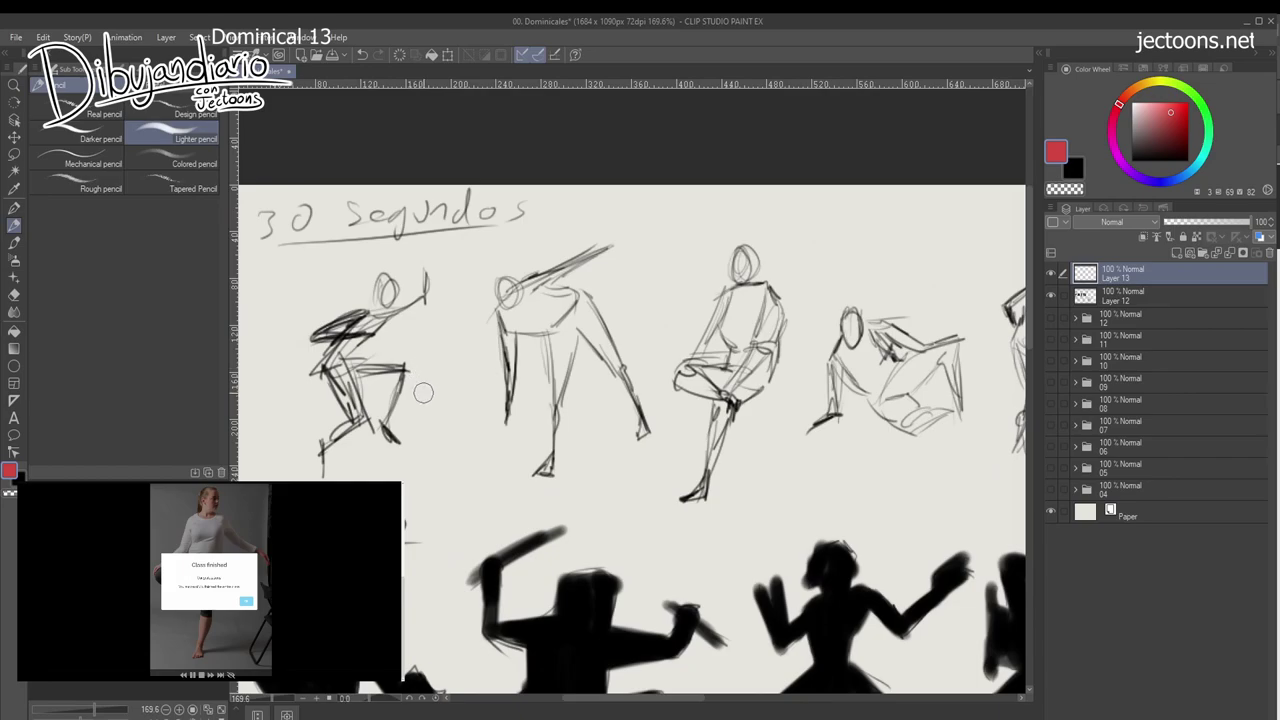
key(p)
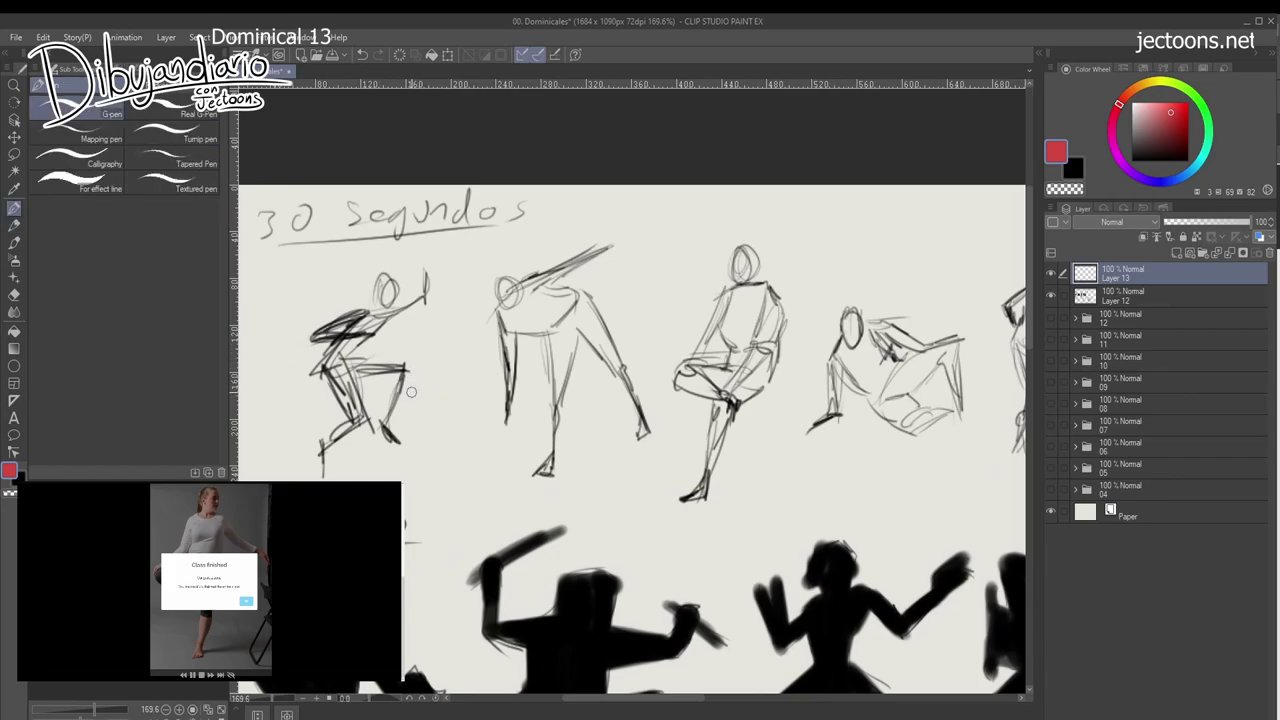
drag(454, 355, 460, 333)
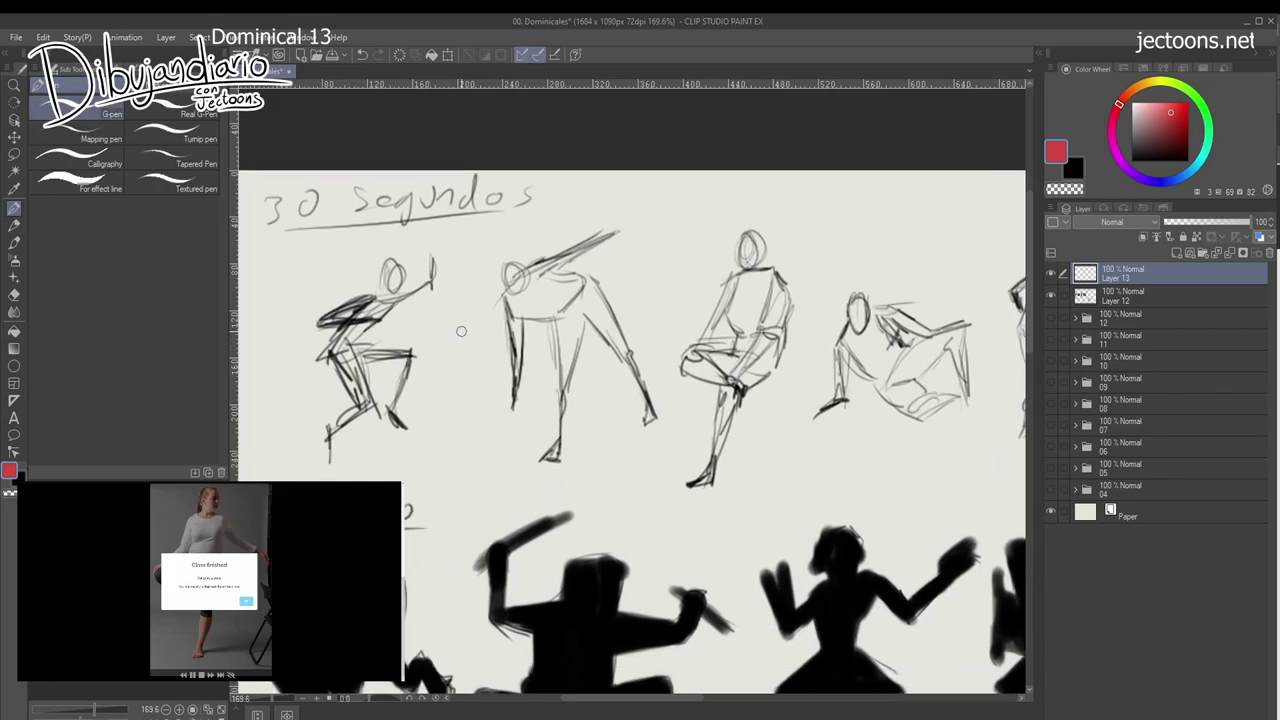
Try red gesture curves beside the first 30-second figure's back and over its legs, and undo them.
drag(351, 260, 308, 412)
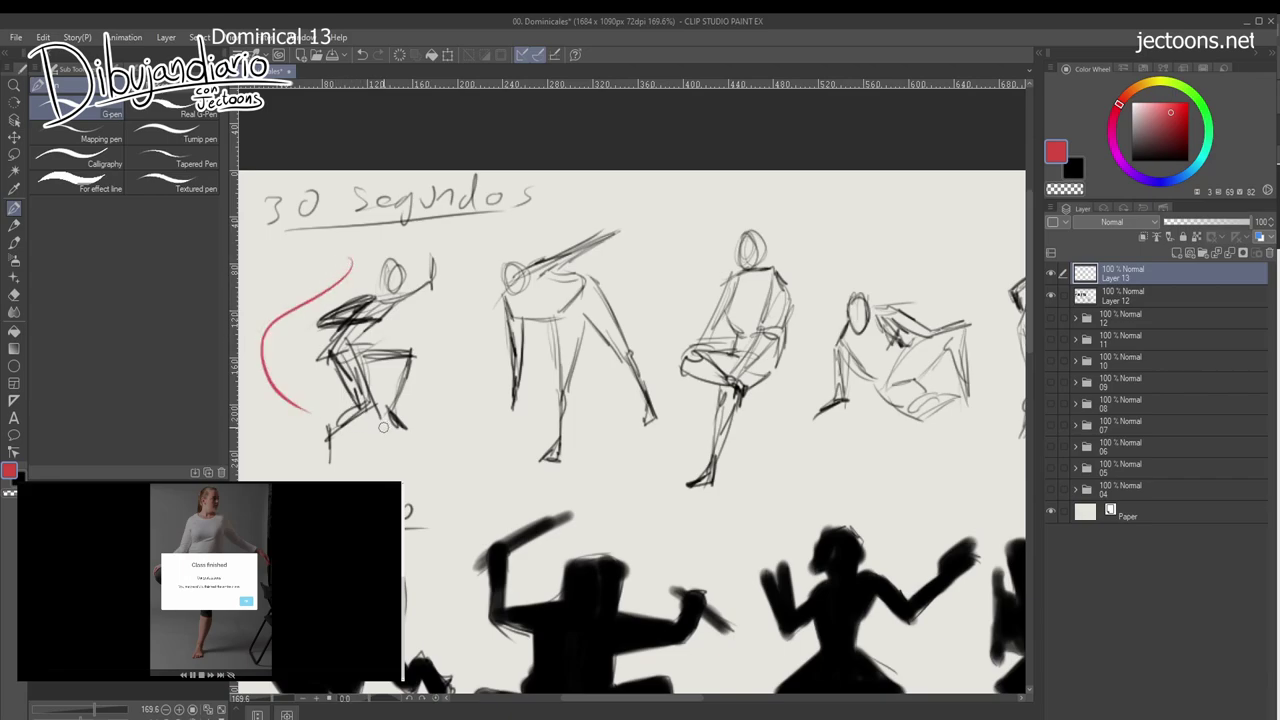
key(ctrl+z)
mouse_move(362, 342)
mouse_down()
mouse_move(427, 344)
mouse_move(424, 420)
mouse_up()
drag(318, 338, 344, 409)
key(ctrl+z)
key(ctrl+z)
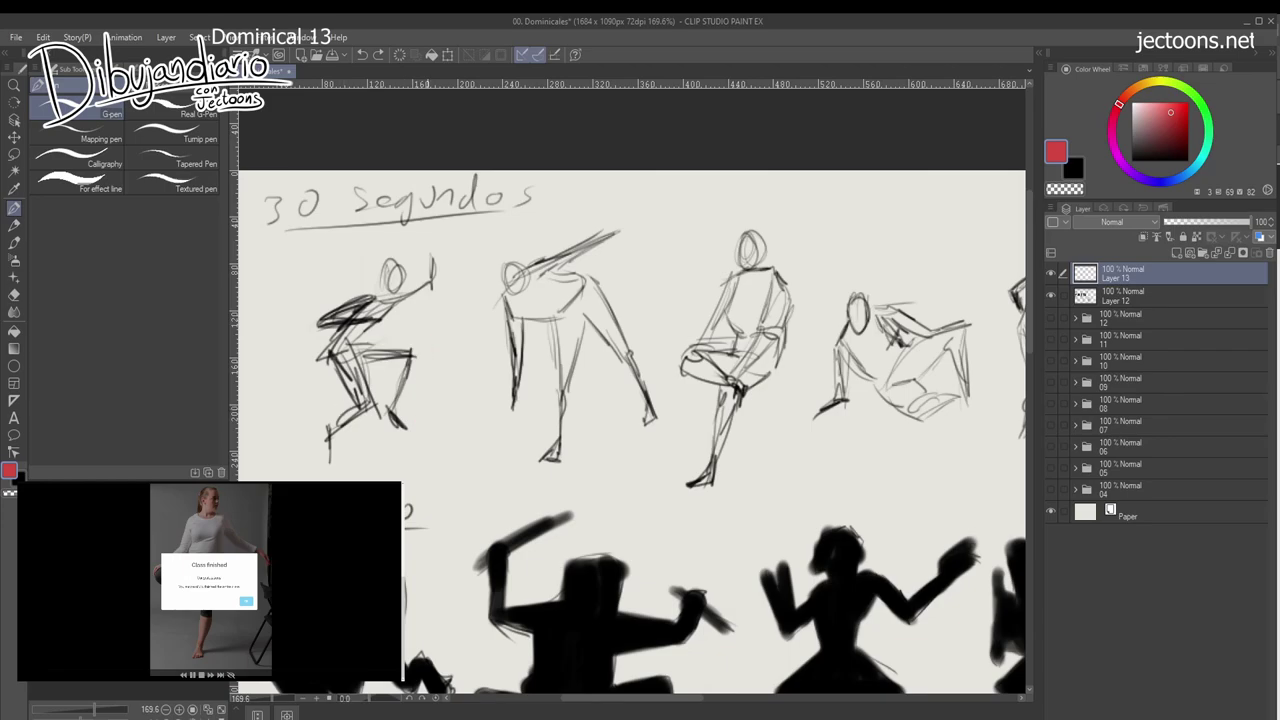
Trace the first 30-second figure's head, arms, torso and back leg in red.
drag(446, 484, 423, 488)
drag(352, 298, 297, 328)
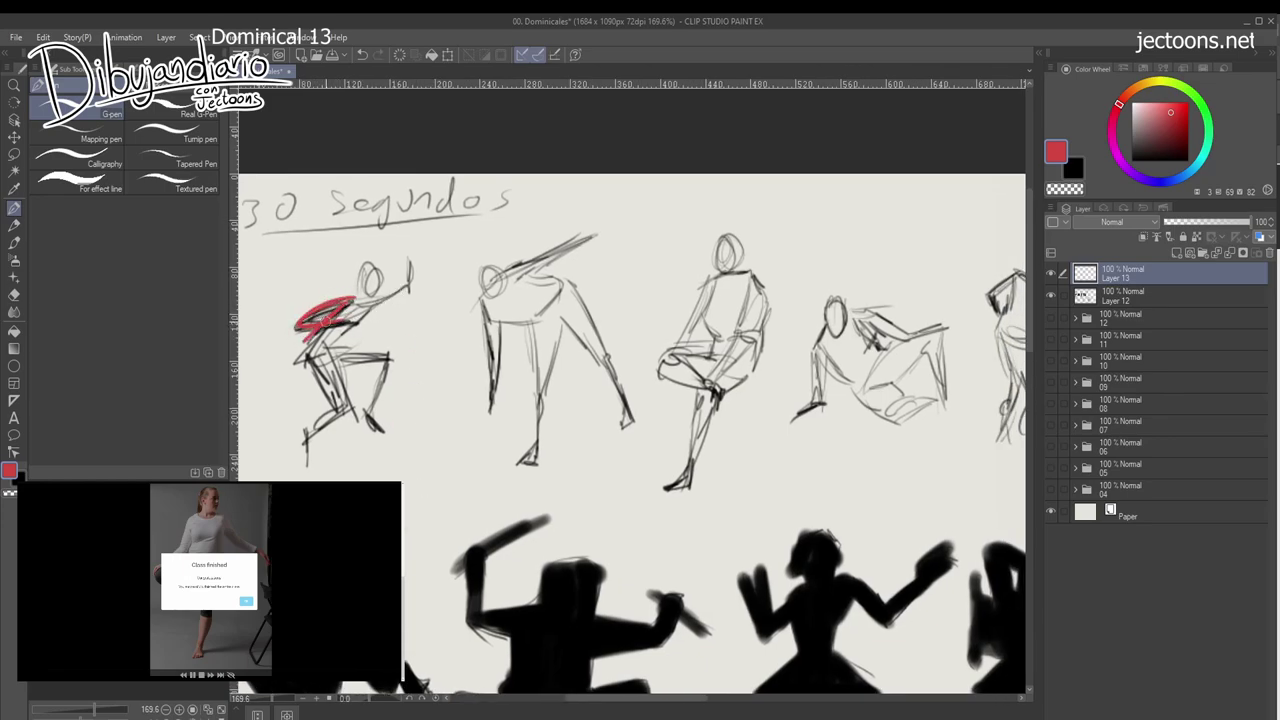
mouse_move(322, 340)
mouse_down()
mouse_move(305, 405)
mouse_move(352, 403)
mouse_up()
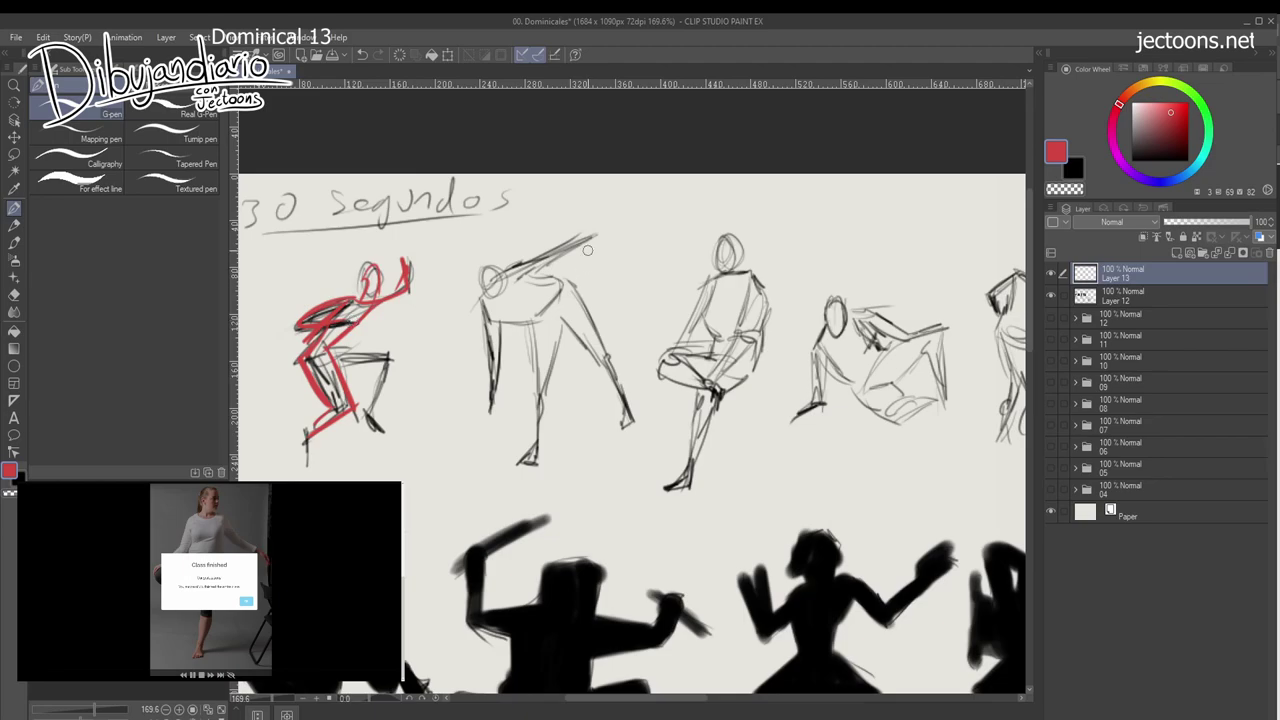
Try tracing the bending second figure's raised arm, hanging arm and legs in red, and undo the strokes.
mouse_move(593, 233)
mouse_down()
mouse_move(525, 262)
mouse_move(485, 326)
mouse_move(490, 410)
mouse_move(532, 322)
mouse_move(535, 465)
mouse_up()
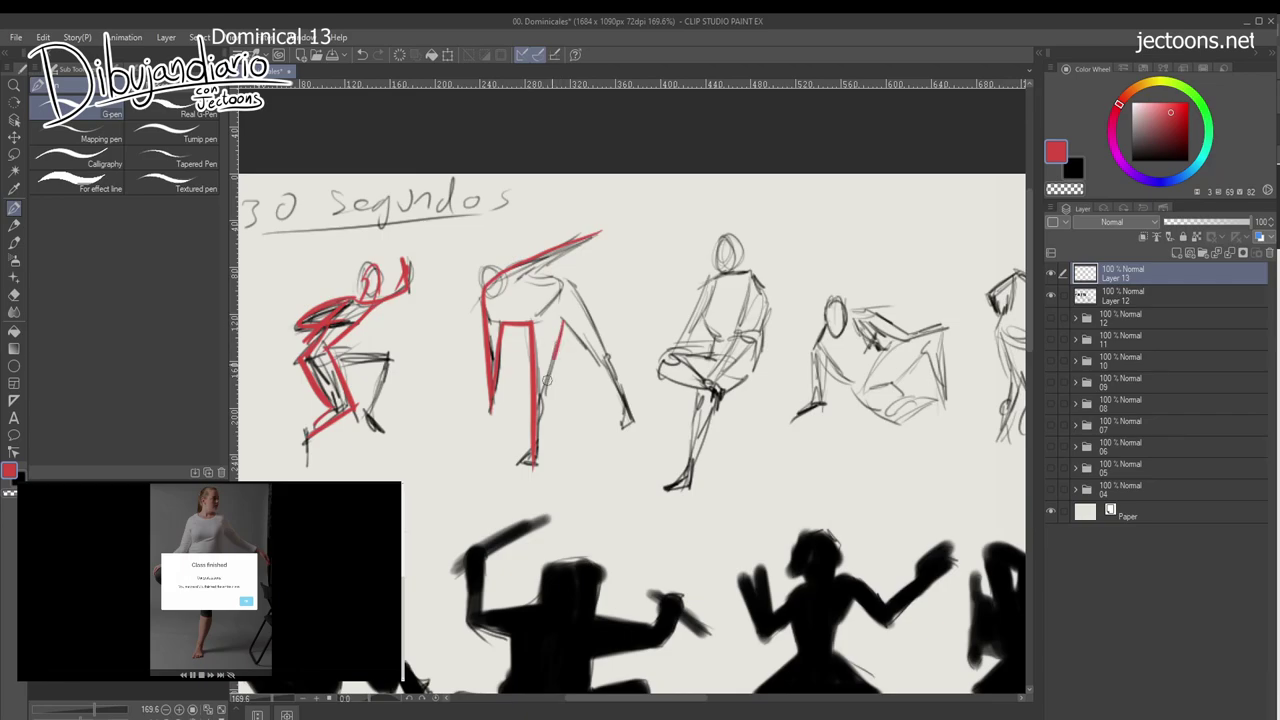
drag(562, 318, 628, 425)
drag(572, 275, 624, 422)
drag(537, 273, 598, 229)
key(ctrl+z)
key(ctrl+z)
key(ctrl+z)
key(ctrl+z)
key(ctrl+z)
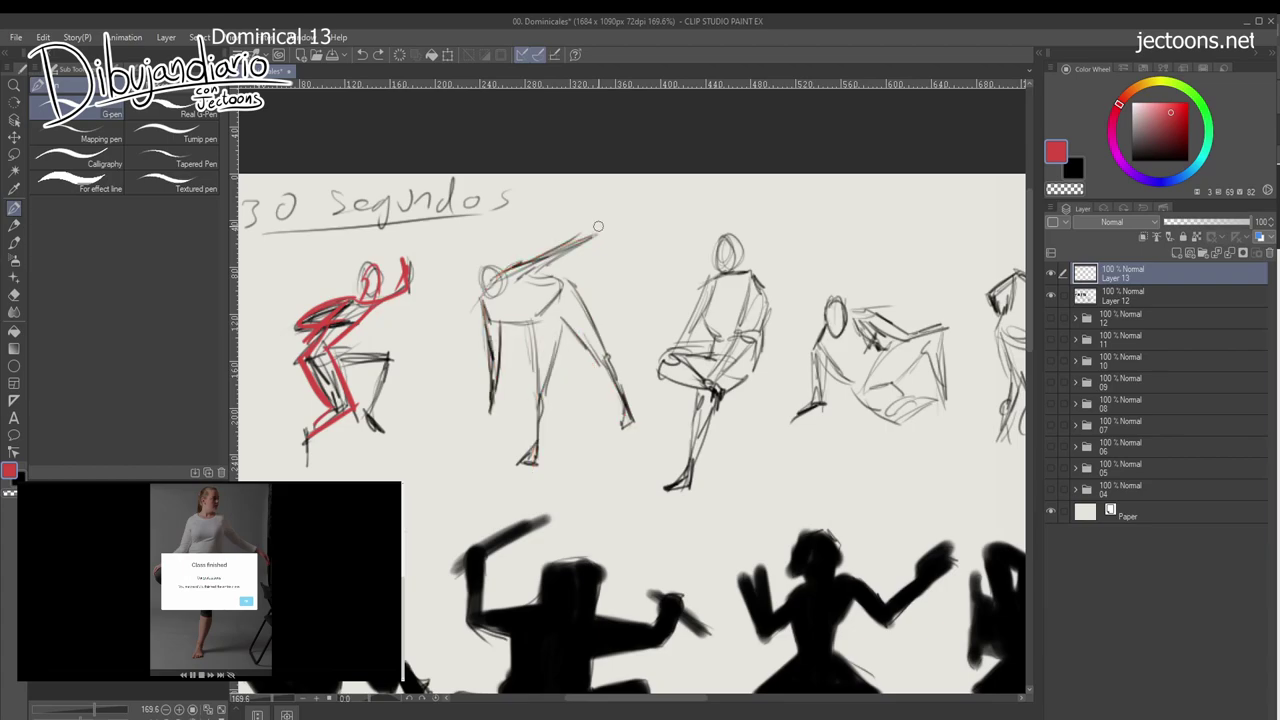
Try red contours for the second figure's two legs and feet, and undo them.
drag(598, 226, 550, 228)
drag(520, 315, 483, 445)
drag(478, 325, 488, 448)
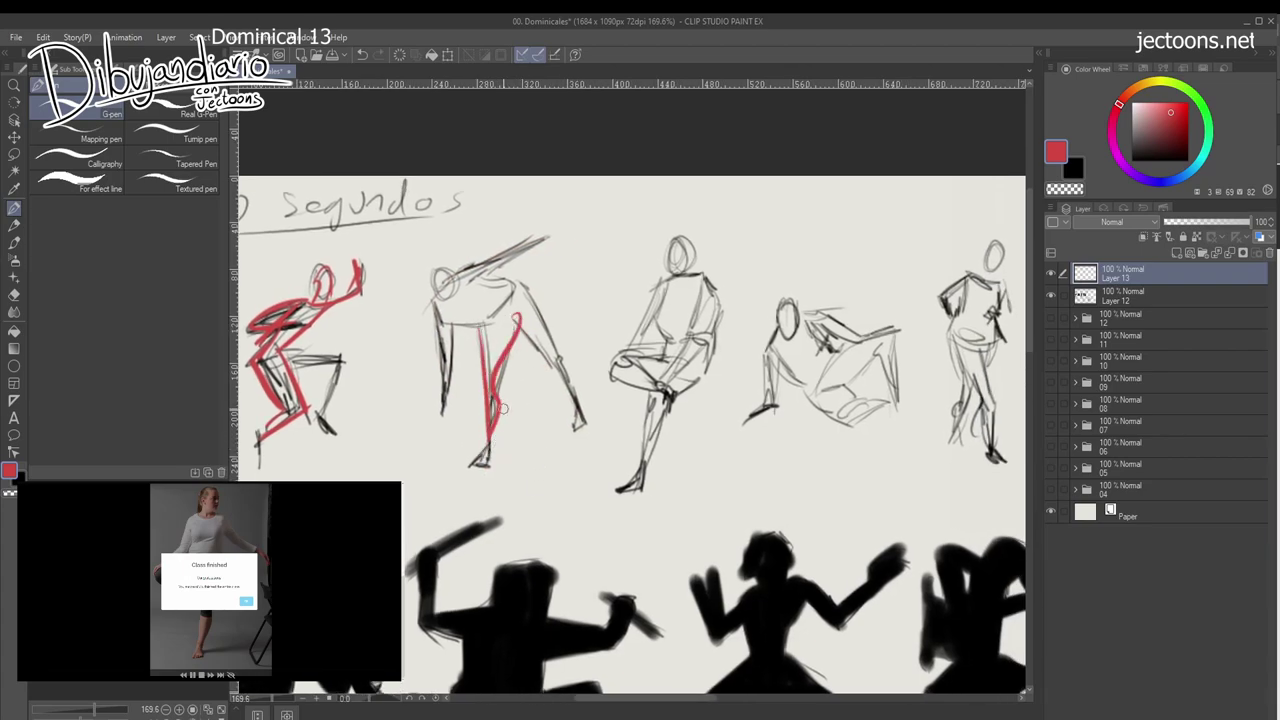
drag(516, 326, 556, 384)
drag(526, 303, 593, 432)
drag(486, 446, 483, 458)
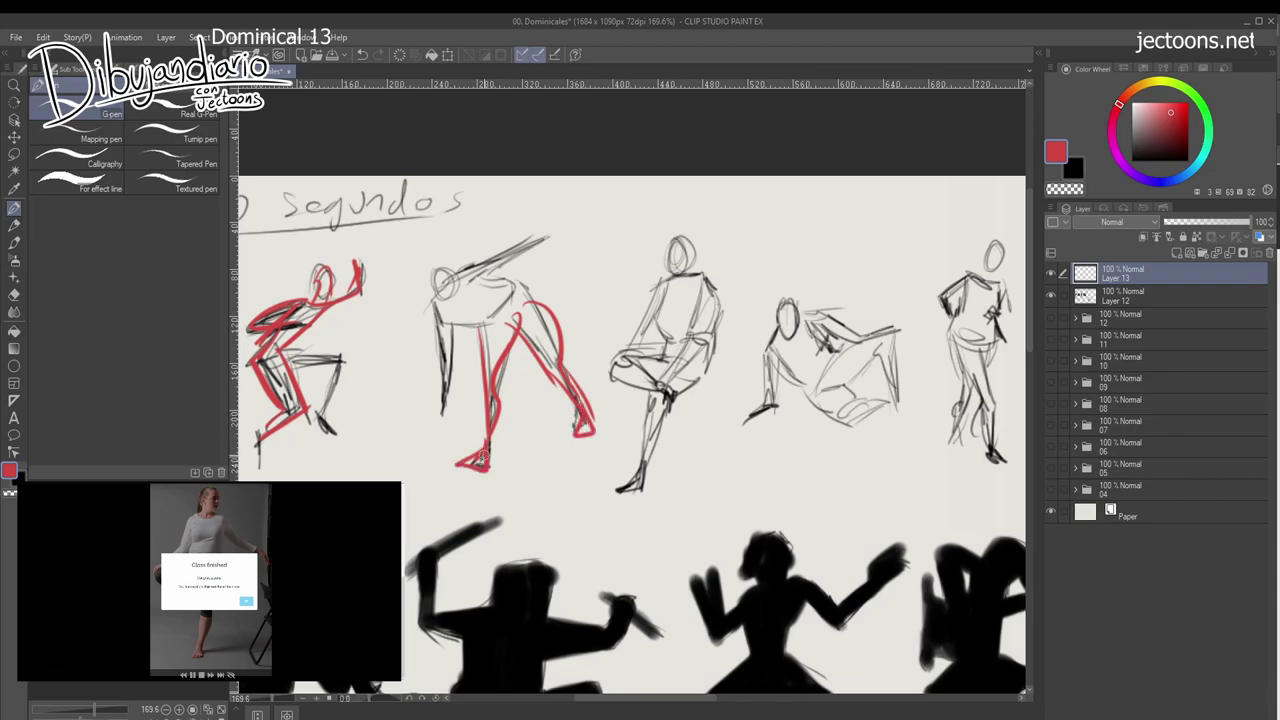
drag(660, 350, 520, 366)
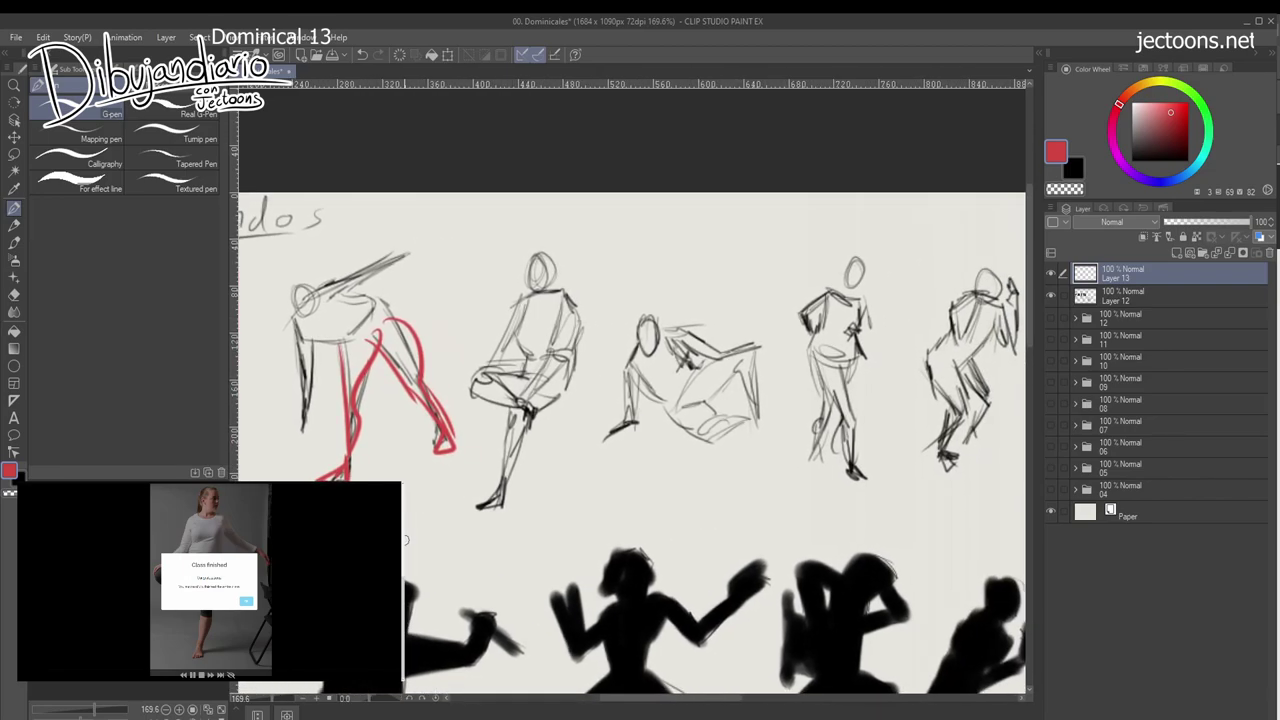
key(ctrl+z)
key(ctrl+z)
key(ctrl+z)
key(ctrl+z)
key(ctrl+z)
key(ctrl+z)
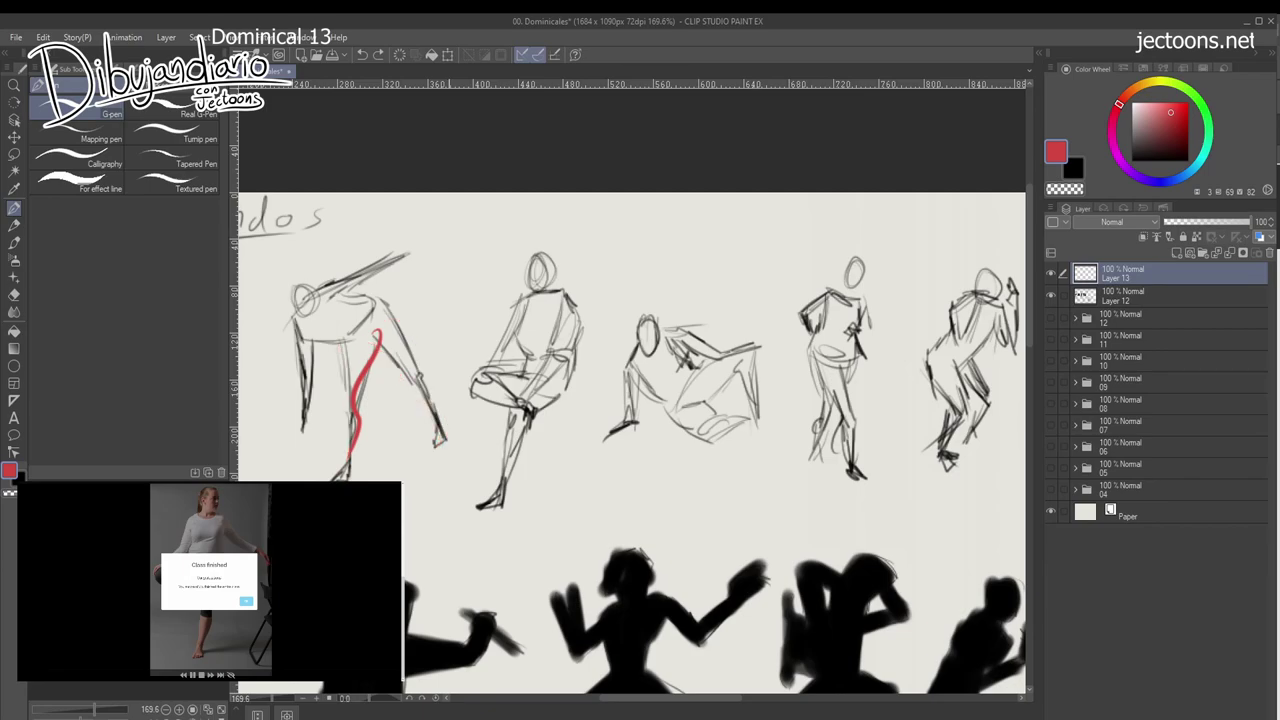
Trace the third 30-second figure's shoulders, arms, hands and torso sides in red.
drag(580, 370, 542, 364)
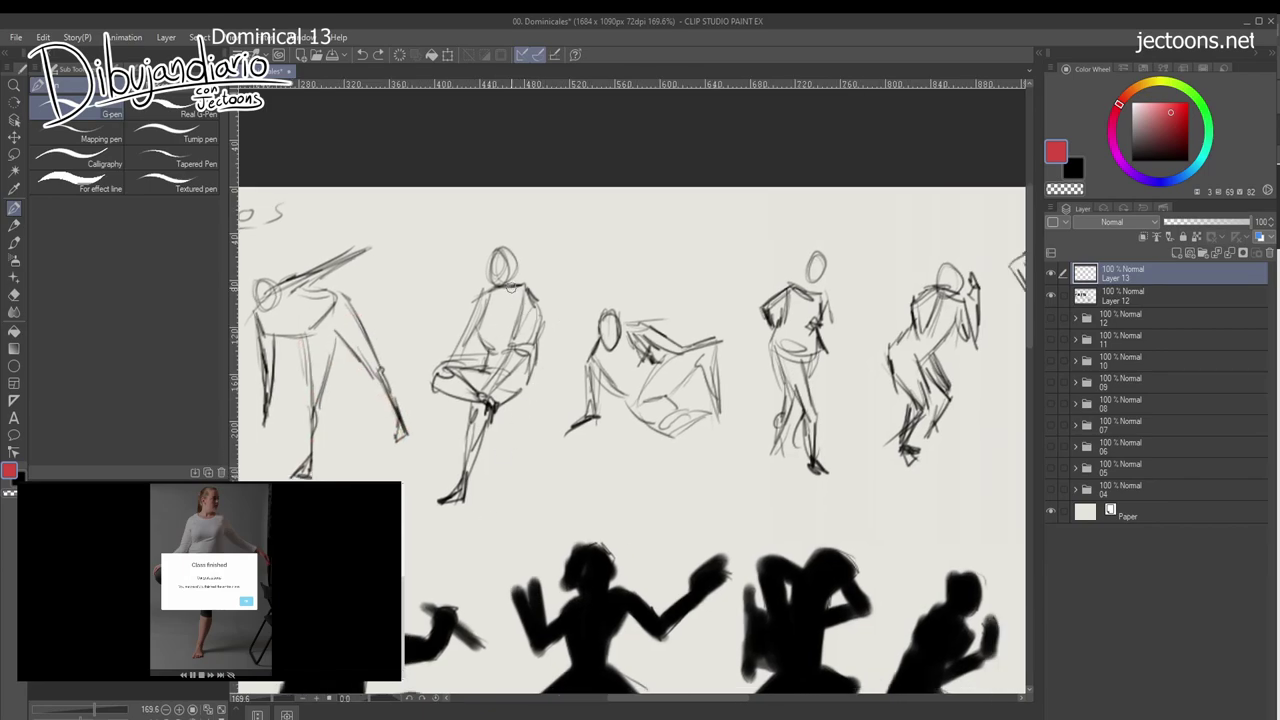
drag(528, 281, 465, 318)
mouse_move(514, 284)
mouse_down()
mouse_move(543, 345)
mouse_move(517, 396)
mouse_move(525, 380)
mouse_move(512, 365)
mouse_move(470, 405)
mouse_up()
drag(460, 320, 450, 372)
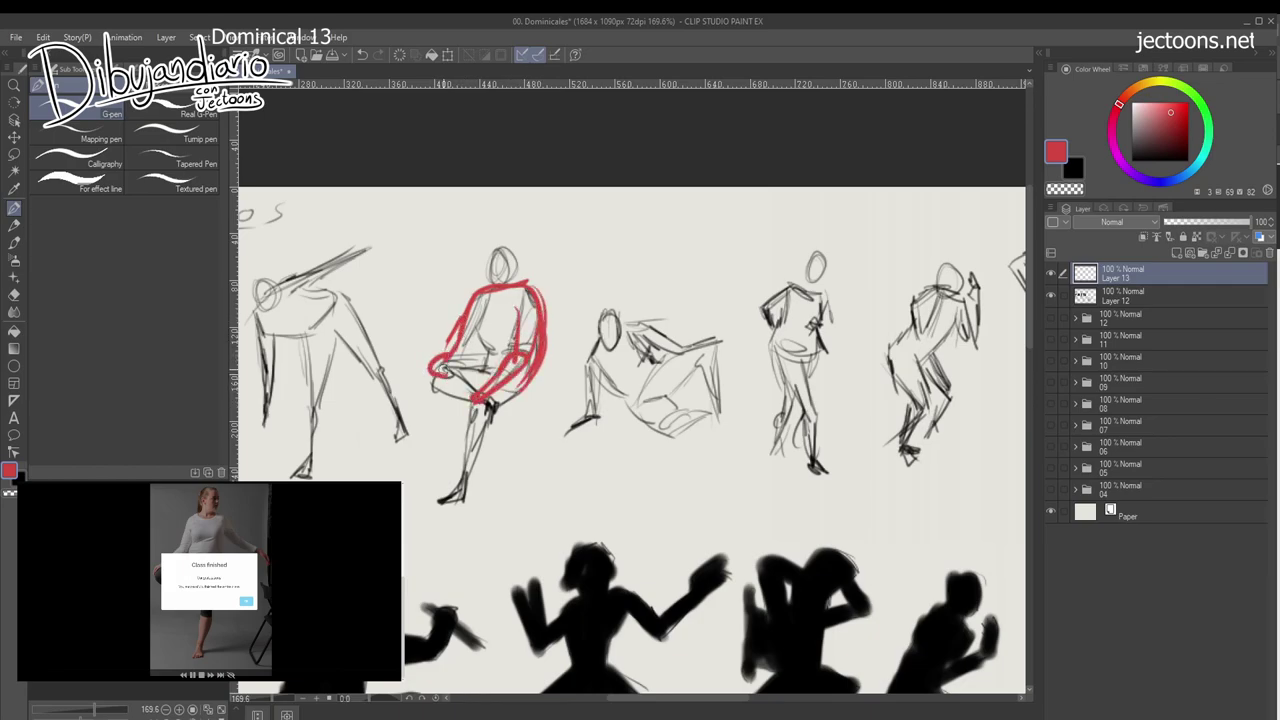
mouse_move(478, 306)
mouse_down()
mouse_move(488, 366)
mouse_move(775, 370)
mouse_move(539, 374)
mouse_up()
Trace the bending second 30-second figure's torso edge, hanging arm and both legs in red.
mouse_move(327, 376)
mouse_down()
mouse_move(366, 301)
mouse_move(370, 420)
mouse_up()
drag(384, 372, 367, 430)
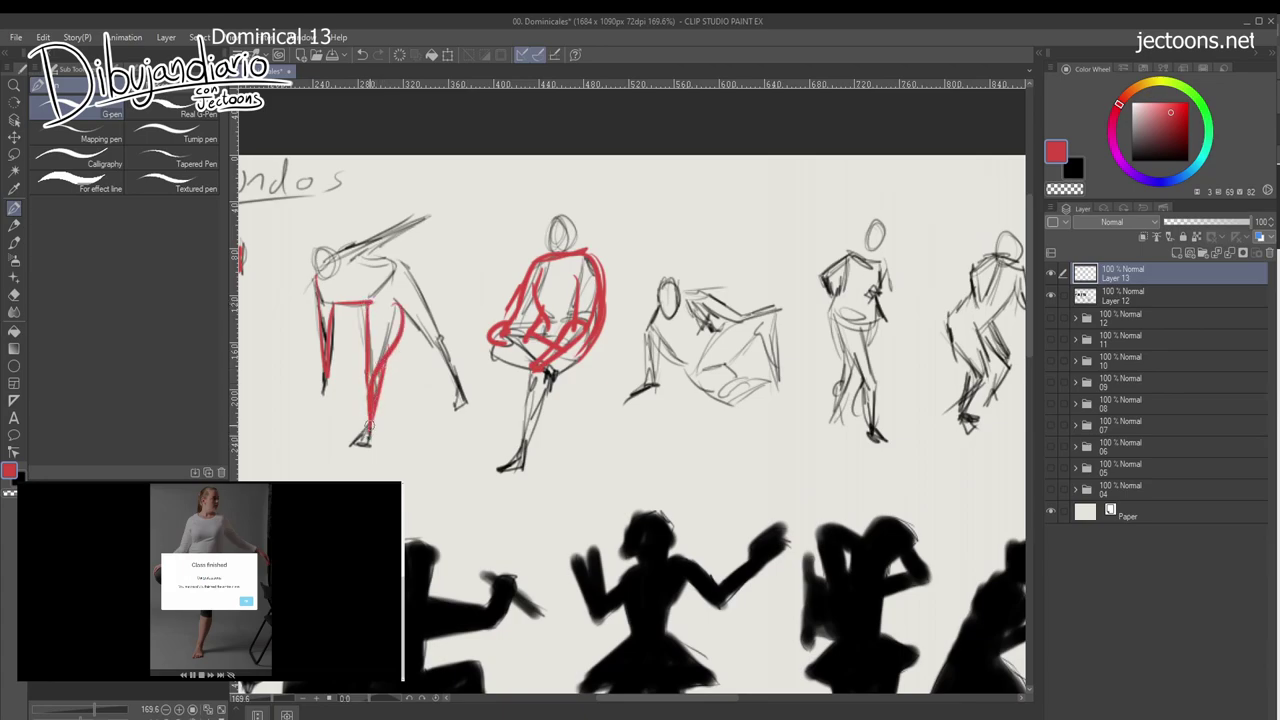
drag(390, 296, 441, 373)
drag(640, 350, 400, 339)
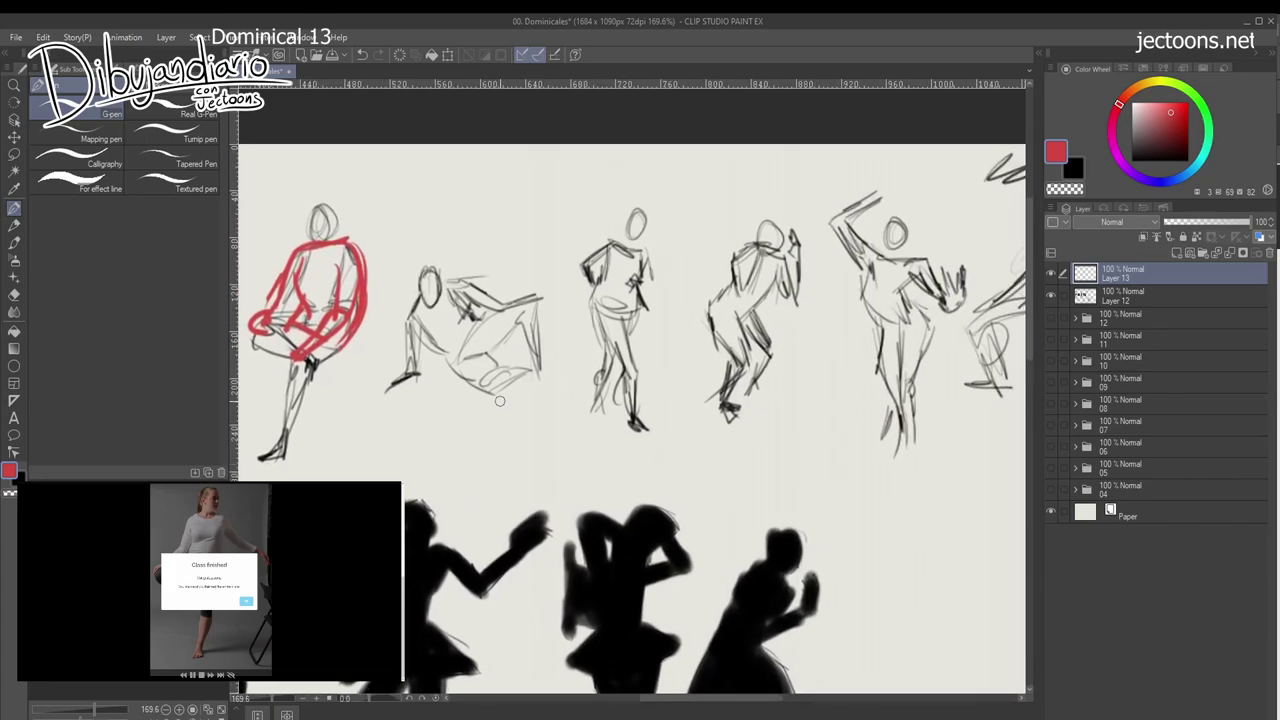
Mark the hunched sixth 30-second figure's shoulder and back contour in red.
mouse_move(480, 456)
mouse_down()
mouse_move(904, 420)
mouse_move(471, 434)
mouse_move(512, 435)
mouse_move(332, 417)
mouse_up()
drag(619, 386, 575, 368)
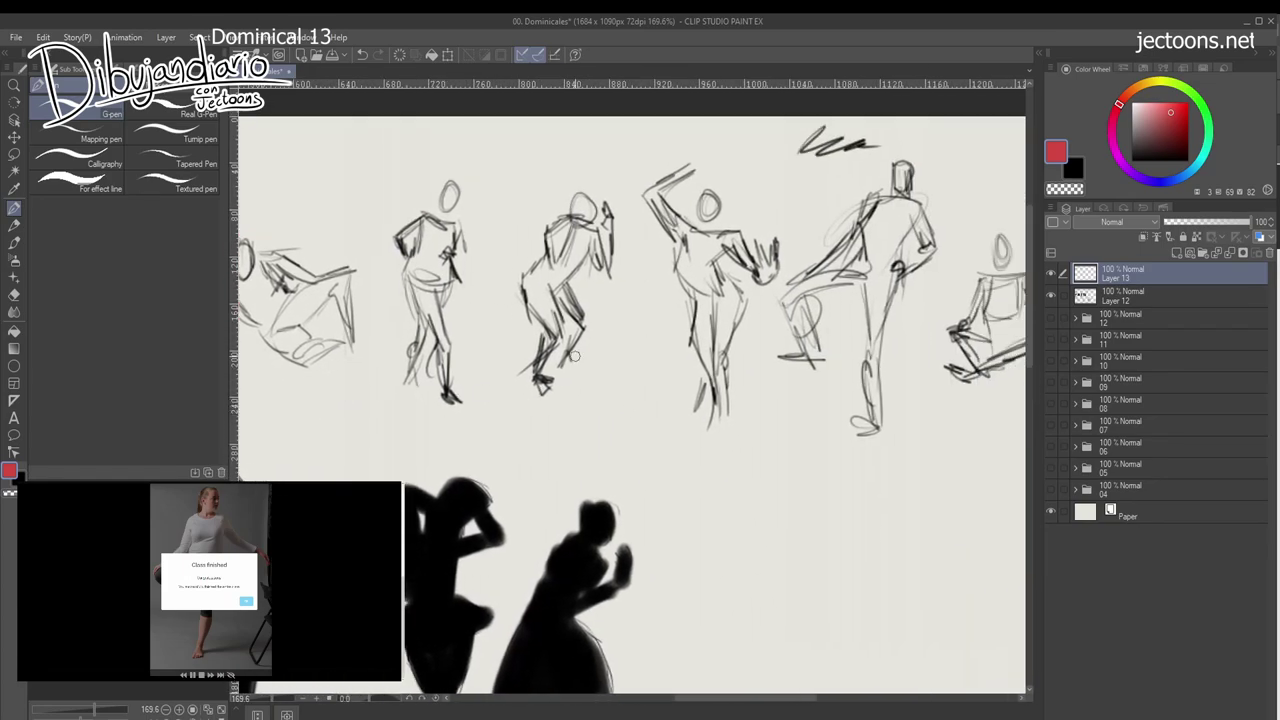
mouse_move(584, 445)
mouse_down()
mouse_move(466, 424)
mouse_move(528, 450)
mouse_up()
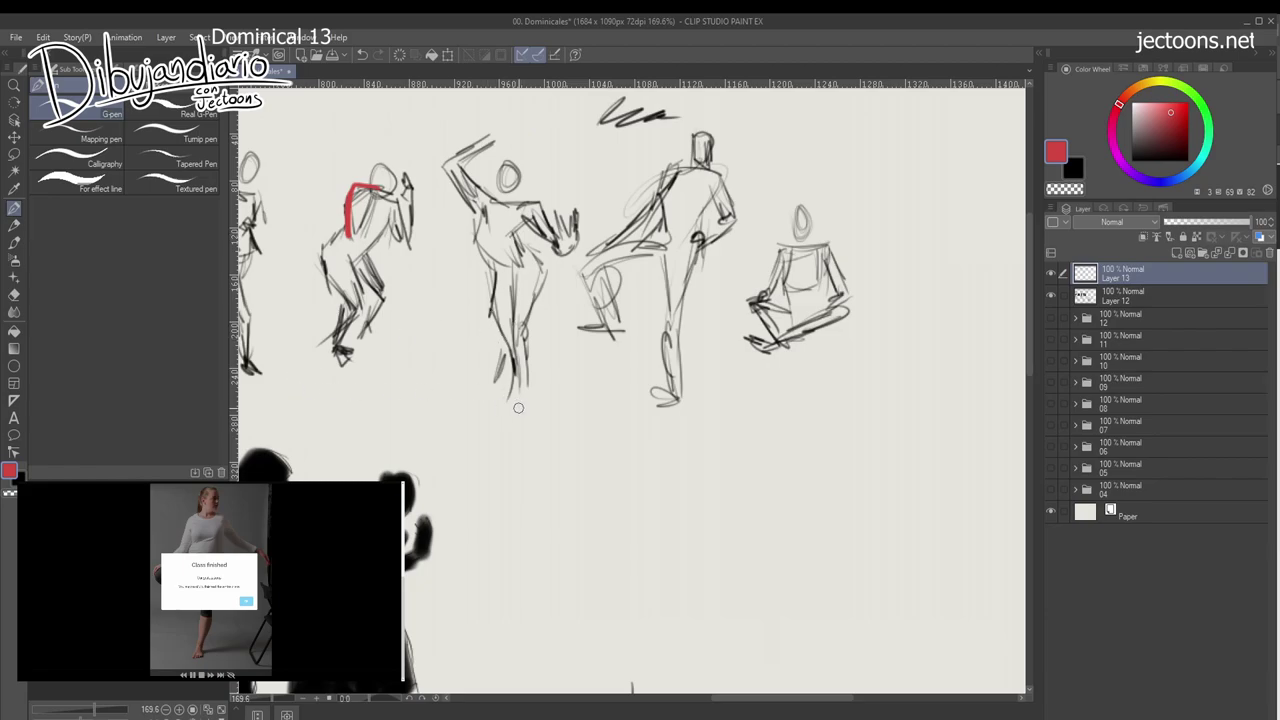
Try tracing the eighth 30-second figure's shoulders, torso, standing leg and raised leg with red curves, and undo the strokes.
drag(595, 408, 392, 428)
drag(492, 186, 460, 352)
key(ctrl+z)
drag(449, 205, 470, 372)
mouse_move(469, 260)
mouse_down()
mouse_move(446, 329)
mouse_move(452, 376)
mouse_up()
drag(462, 344, 470, 373)
mouse_move(462, 245)
mouse_down()
mouse_move(364, 305)
mouse_move(368, 328)
mouse_up()
mouse_move(468, 276)
mouse_down()
mouse_move(415, 285)
mouse_move(408, 352)
mouse_up()
drag(368, 298, 405, 360)
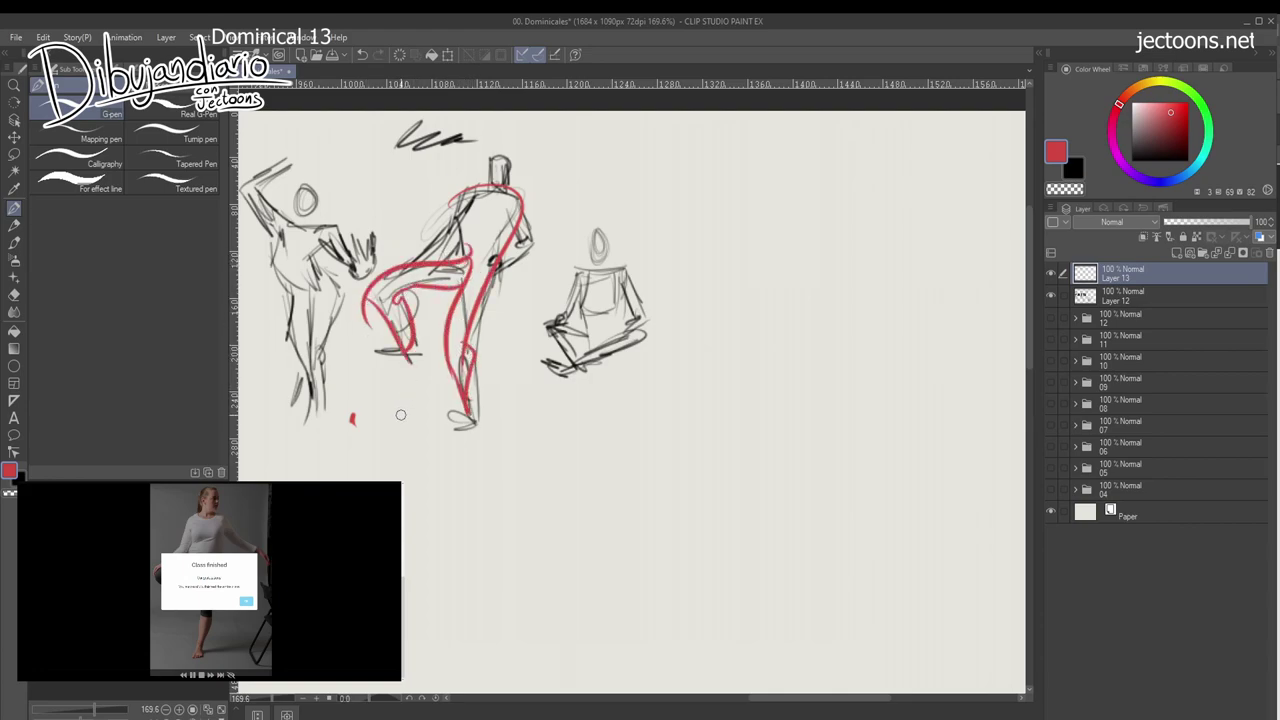
key(ctrl+z)
key(ctrl+z)
key(ctrl+z)
key(ctrl+z)
key(ctrl+z)
key(ctrl+z)
Trace the eighth 30-second figure's head, shoulder, torso and raised leg in red, and mark the seated ninth figure's head.
drag(489, 190, 514, 174)
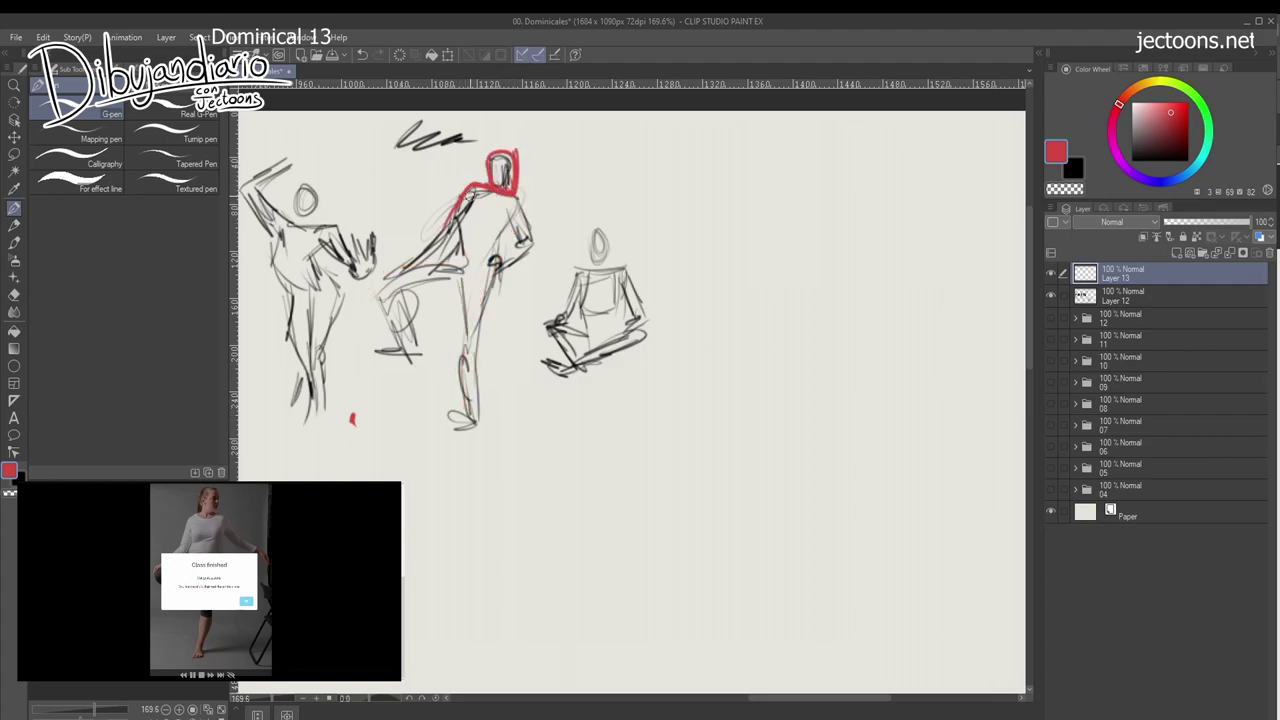
drag(497, 241, 474, 354)
mouse_move(466, 256)
mouse_down()
mouse_move(372, 291)
mouse_move(396, 336)
mouse_up()
drag(404, 276, 410, 352)
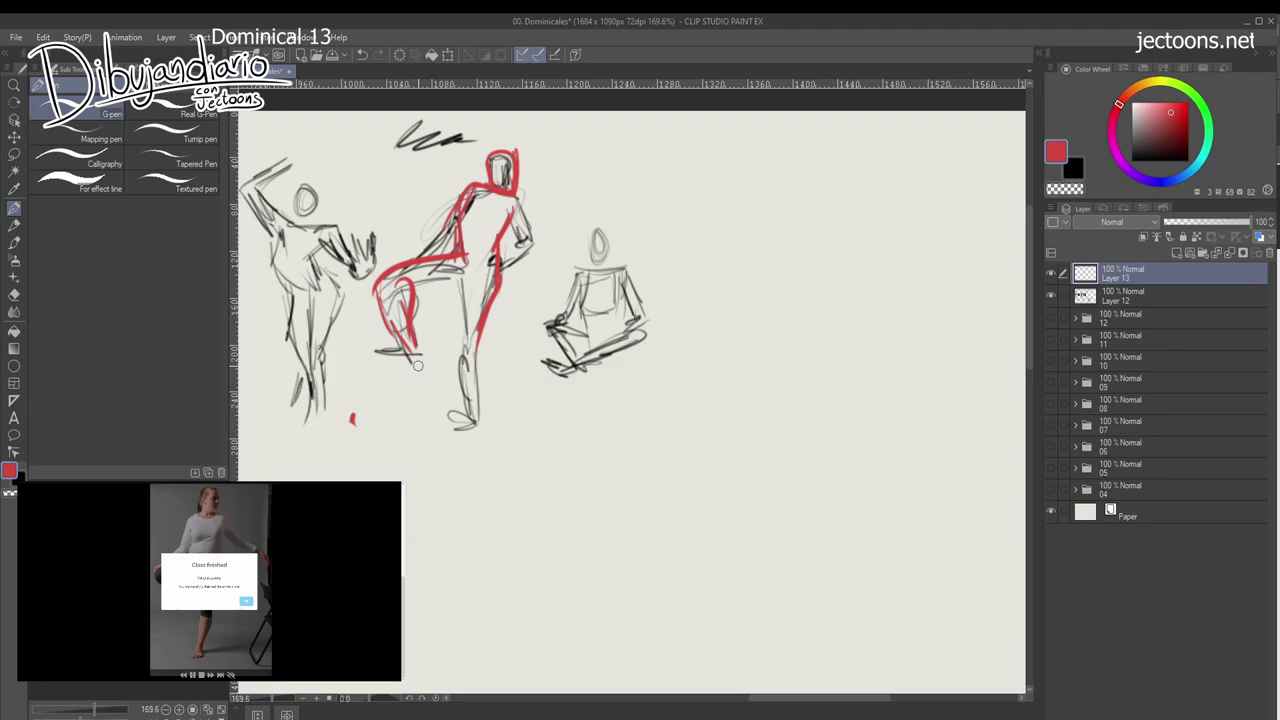
mouse_move(599, 236)
mouse_down()
mouse_move(588, 272)
mouse_move(612, 270)
mouse_move(591, 265)
mouse_up()
Add a red arrow below the first 1-minute silhouette's hip and trace angular red contours along its torso and legs.
drag(300, 520, 1262, 317)
drag(578, 476, 614, 464)
mouse_move(426, 386)
mouse_down()
mouse_move(417, 342)
mouse_move(420, 363)
mouse_up()
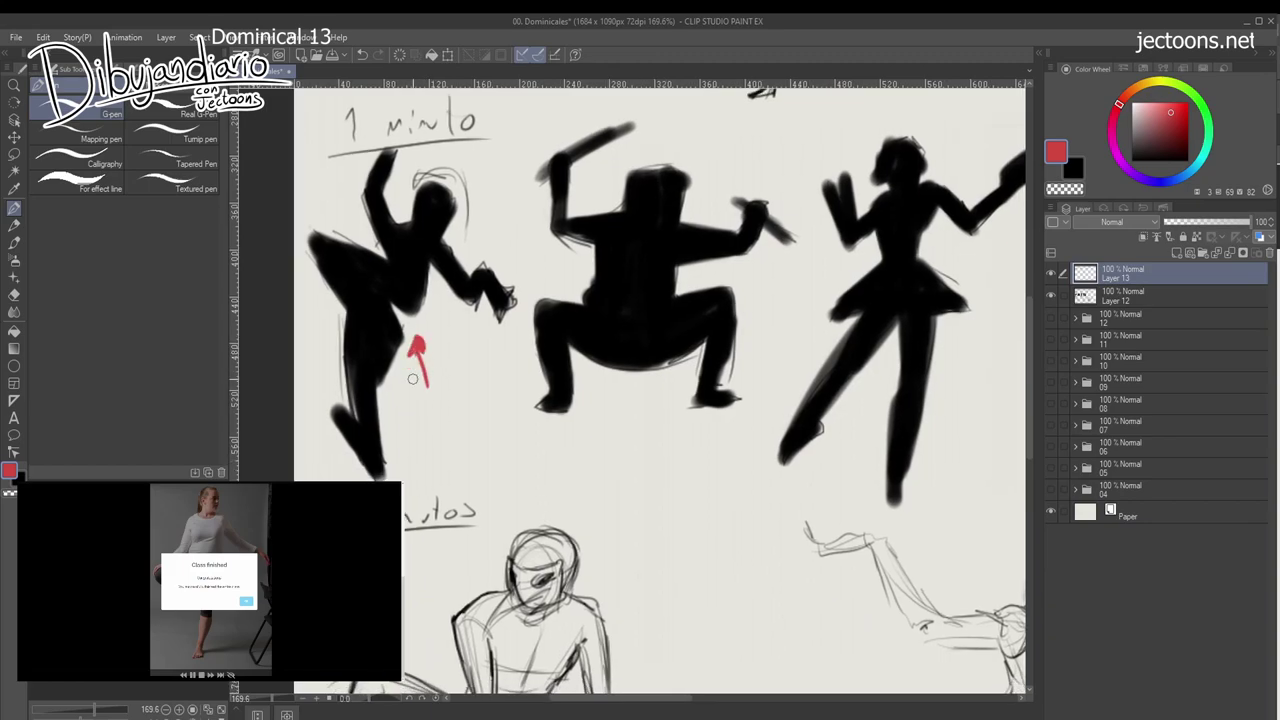
mouse_move(386, 259)
mouse_down()
mouse_move(310, 235)
mouse_move(352, 315)
mouse_move(326, 319)
mouse_move(330, 336)
mouse_move(396, 345)
mouse_move(371, 292)
mouse_move(430, 252)
mouse_move(385, 336)
mouse_move(350, 360)
mouse_move(378, 478)
mouse_move(373, 410)
mouse_up()
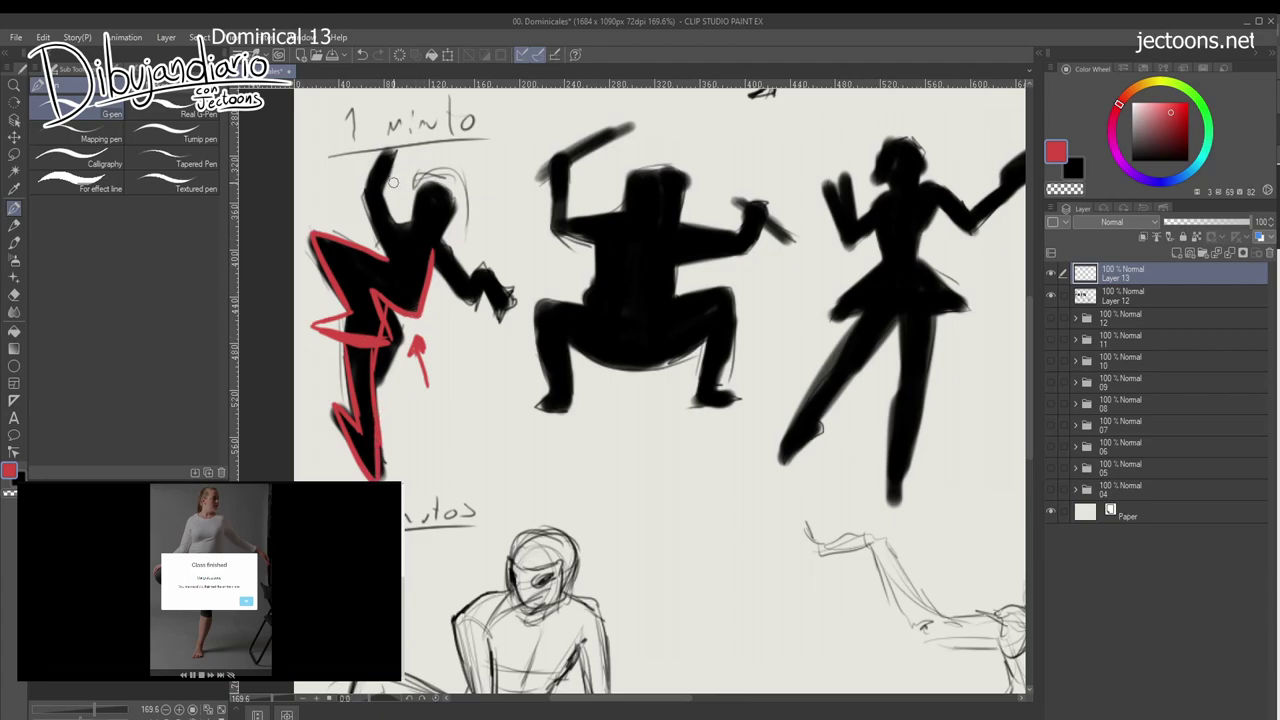
mouse_move(388, 242)
mouse_down()
mouse_move(374, 178)
mouse_move(394, 156)
mouse_move(384, 214)
mouse_move(398, 228)
mouse_move(415, 178)
mouse_move(455, 180)
mouse_move(467, 245)
mouse_up()
key(ctrl+z)
key(ctrl+z)
Draw a red face over the squatting silhouette's head and red circles with jagged cracks around both hands.
mouse_move(614, 400)
mouse_down()
mouse_move(510, 350)
mouse_move(460, 414)
mouse_up()
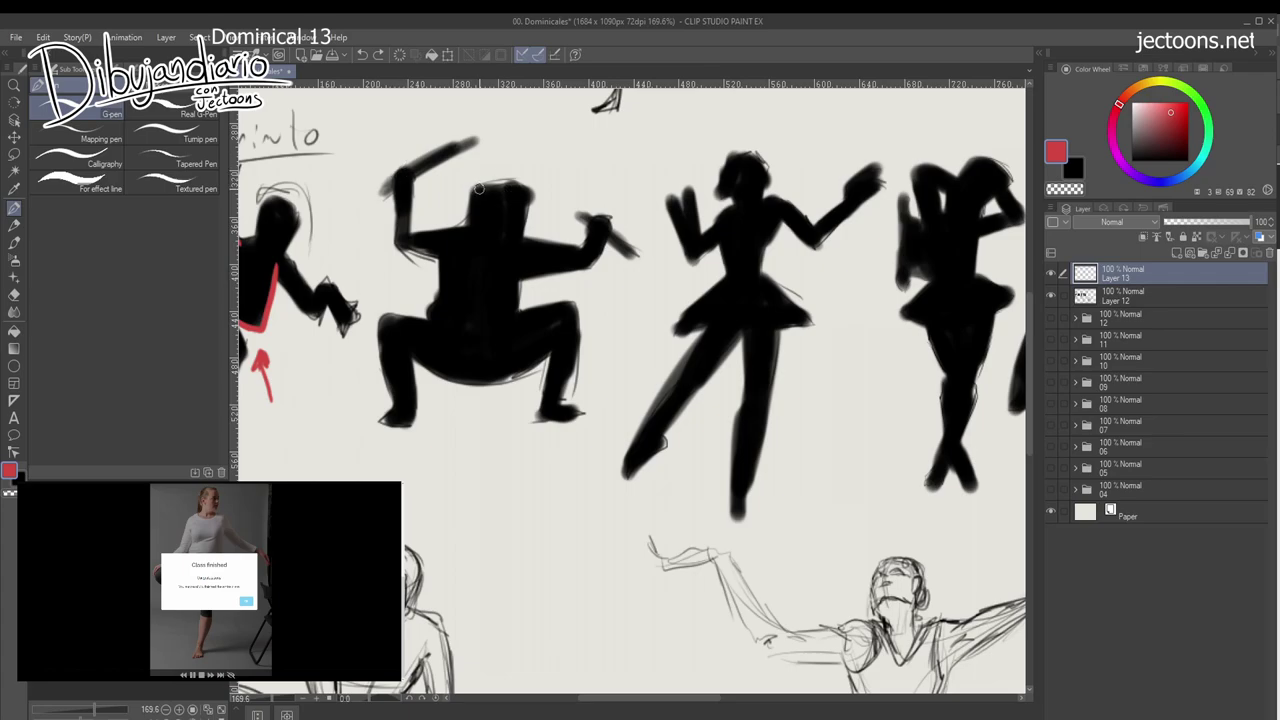
mouse_move(467, 222)
mouse_down()
mouse_move(465, 189)
mouse_move(491, 163)
mouse_move(514, 203)
mouse_move(483, 196)
mouse_move(509, 180)
mouse_move(513, 214)
mouse_up()
mouse_move(408, 186)
mouse_down()
mouse_move(415, 143)
mouse_move(407, 181)
mouse_move(392, 160)
mouse_move(403, 150)
mouse_move(382, 148)
mouse_move(420, 184)
mouse_up()
mouse_move(594, 228)
mouse_down()
mouse_move(604, 180)
mouse_move(597, 222)
mouse_move(633, 218)
mouse_move(618, 190)
mouse_move(604, 220)
mouse_up()
mouse_move(607, 551)
mouse_down()
mouse_move(567, 509)
mouse_move(424, 559)
mouse_move(621, 483)
mouse_move(565, 553)
mouse_up()
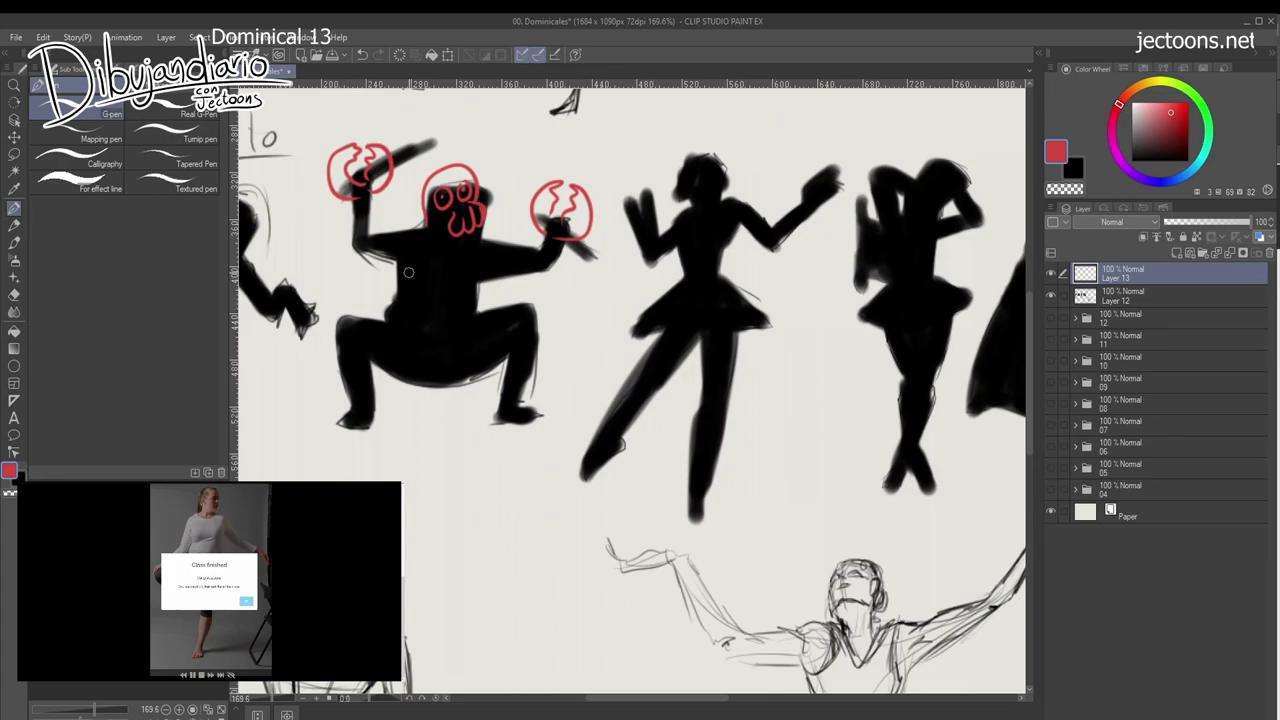
Trace the skirted dancer silhouette's two legs with red contour lines.
mouse_move(582, 410)
mouse_down()
mouse_move(426, 394)
mouse_move(551, 388)
mouse_up()
scroll(374, 244, right, 6)
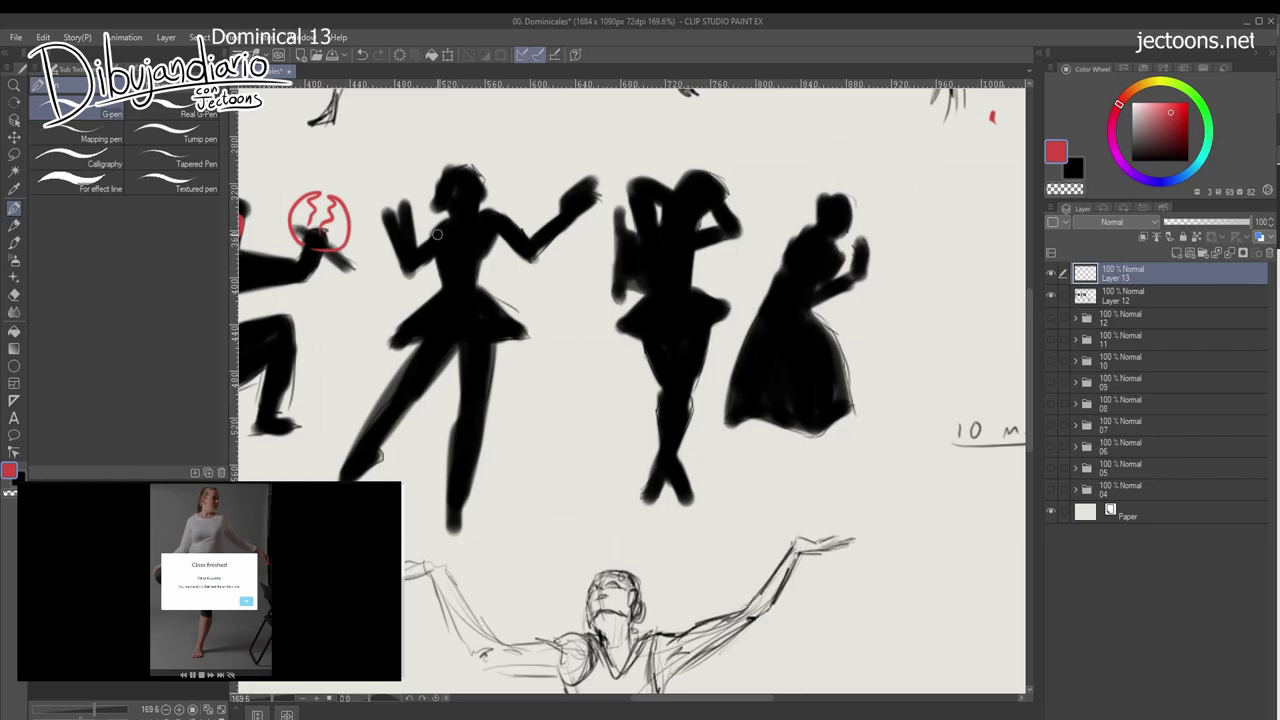
mouse_move(445, 220)
mouse_down()
mouse_move(421, 244)
mouse_move(382, 213)
mouse_move(393, 245)
mouse_move(443, 290)
mouse_move(385, 362)
mouse_move(338, 479)
mouse_up()
drag(453, 344, 342, 478)
drag(386, 417, 346, 479)
mouse_move(471, 352)
mouse_down()
mouse_move(475, 448)
mouse_move(464, 412)
mouse_move(466, 494)
mouse_move(448, 530)
mouse_up()
mouse_move(466, 468)
mouse_down()
mouse_move(450, 542)
mouse_move(482, 418)
mouse_up()
Trace the dancer silhouette's waist and raised bent arm in red.
mouse_move(495, 374)
mouse_down()
mouse_move(464, 343)
mouse_move(533, 339)
mouse_move(475, 286)
mouse_up()
mouse_move(476, 290)
mouse_down()
mouse_move(493, 243)
mouse_move(482, 276)
mouse_up()
mouse_move(502, 232)
mouse_down()
mouse_move(484, 272)
mouse_move(537, 263)
mouse_up()
drag(491, 208, 541, 246)
drag(530, 239, 569, 207)
drag(574, 207, 538, 252)
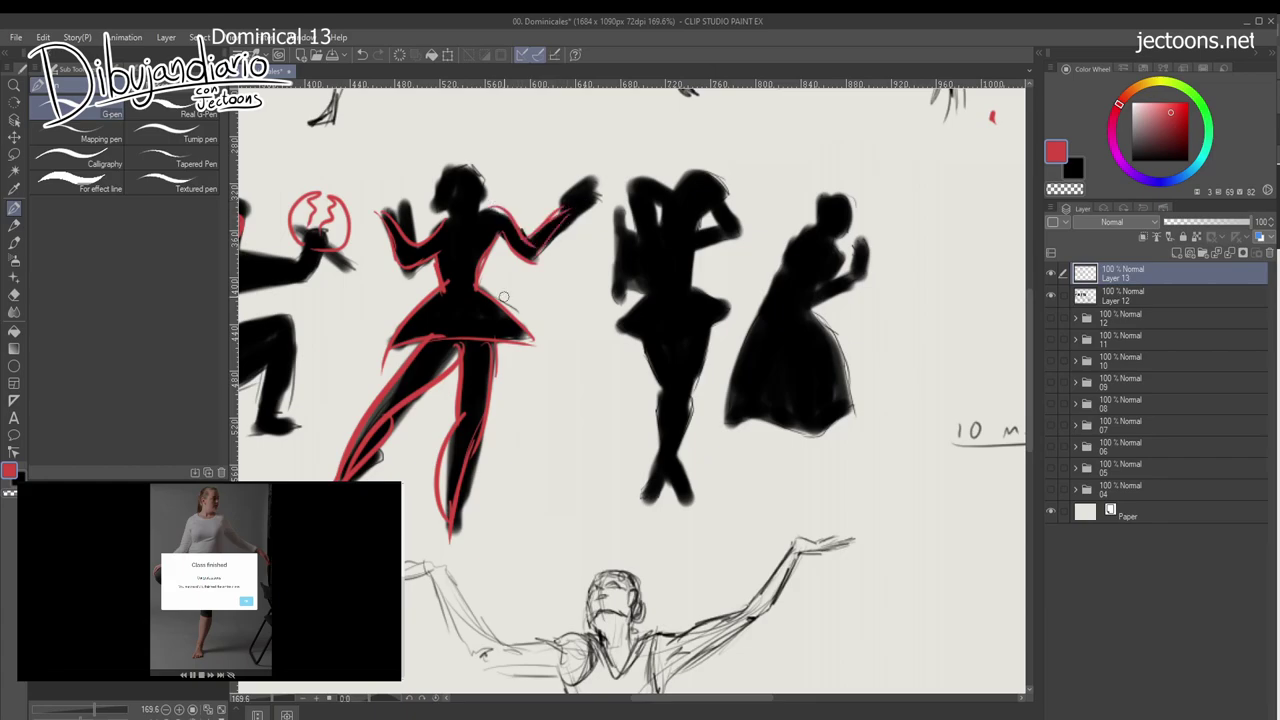
Fill the hanging shape beside the fourth 1-minute silhouette in red and outline its adjacent raised arm.
drag(557, 488, 480, 505)
drag(520, 448, 545, 446)
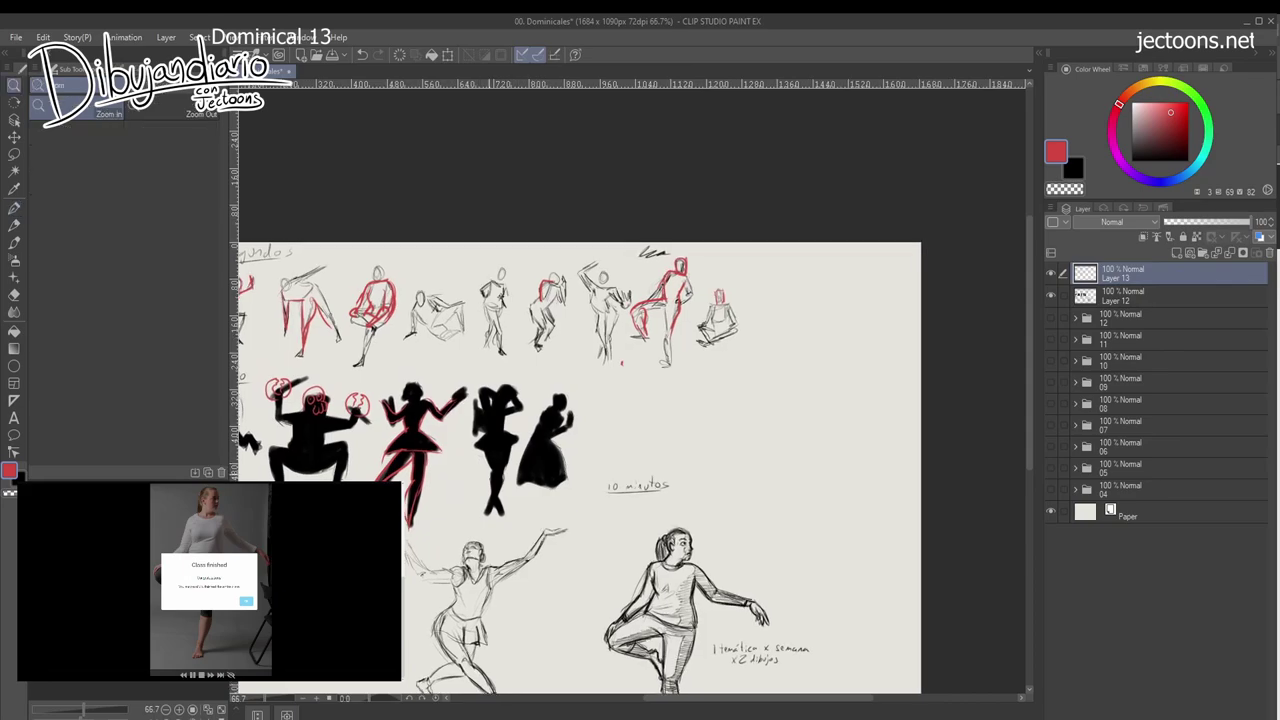
scroll(509, 440, up, 6)
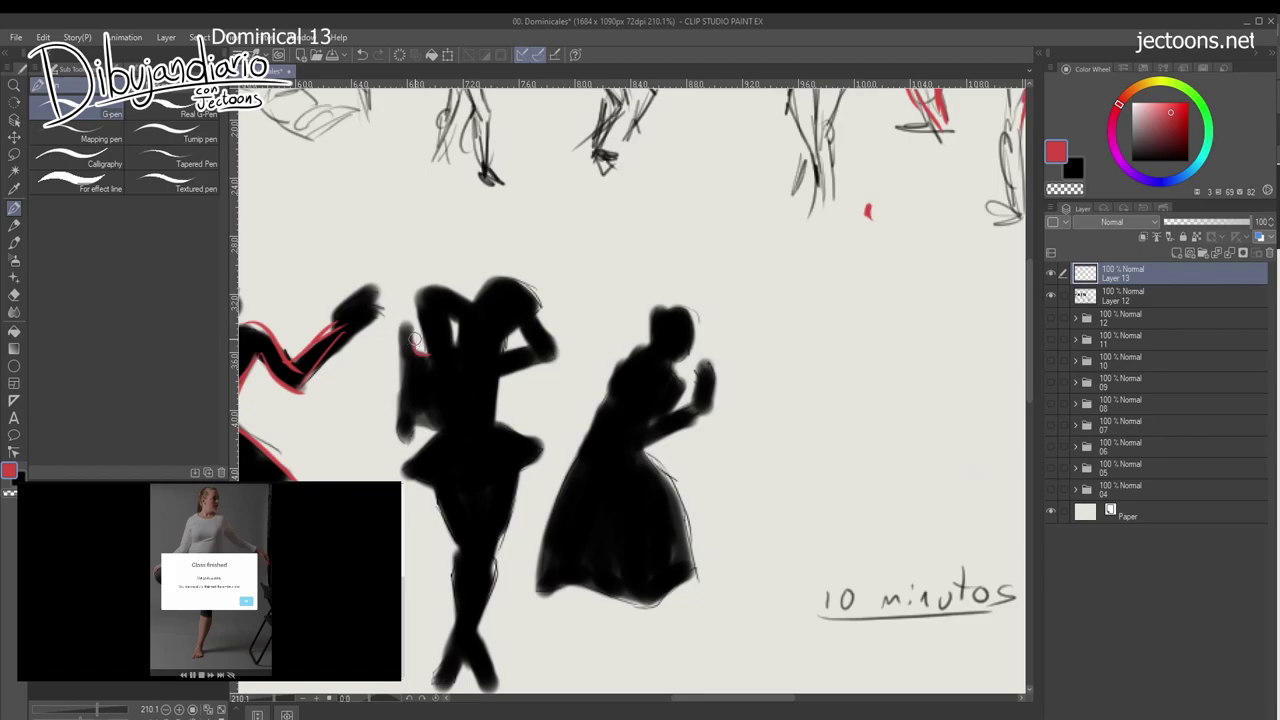
mouse_move(408, 325)
mouse_down()
mouse_move(404, 438)
mouse_move(411, 416)
mouse_move(437, 432)
mouse_up()
mouse_move(414, 345)
mouse_down()
mouse_move(425, 429)
mouse_move(445, 413)
mouse_move(421, 316)
mouse_move(429, 286)
mouse_move(451, 297)
mouse_move(449, 334)
mouse_up()
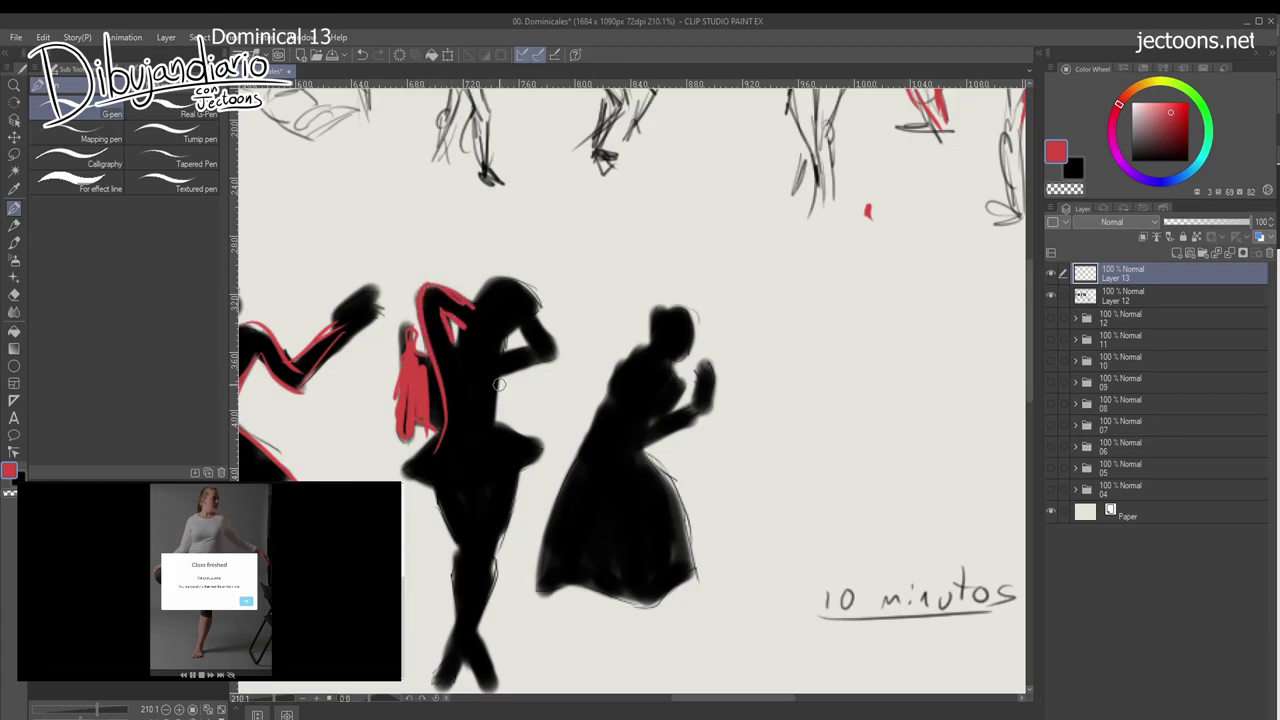
Outline the fourth silhouette's waist, flared hips, thighs and other bent arm in red, and draw a top hat on its head.
mouse_move(512, 366)
mouse_down()
mouse_move(488, 450)
mouse_move(388, 478)
mouse_move(466, 552)
mouse_up()
drag(518, 464, 482, 580)
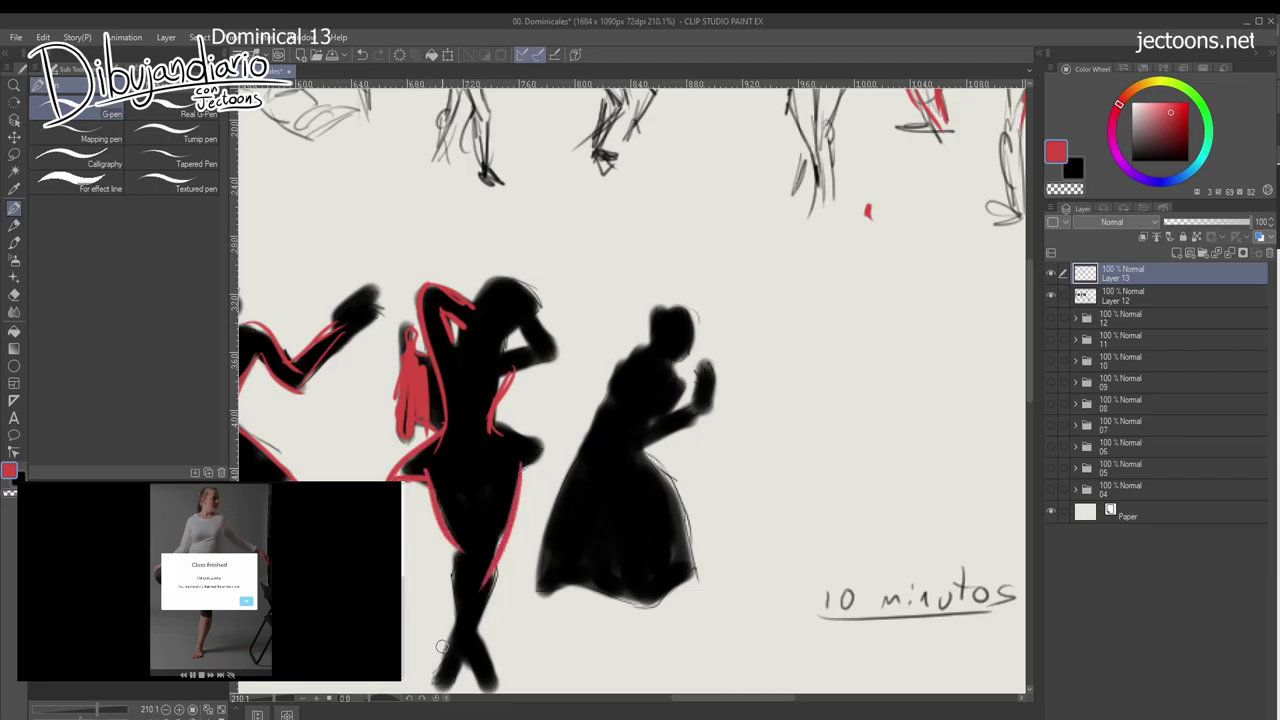
drag(490, 420, 520, 461)
drag(513, 374, 557, 354)
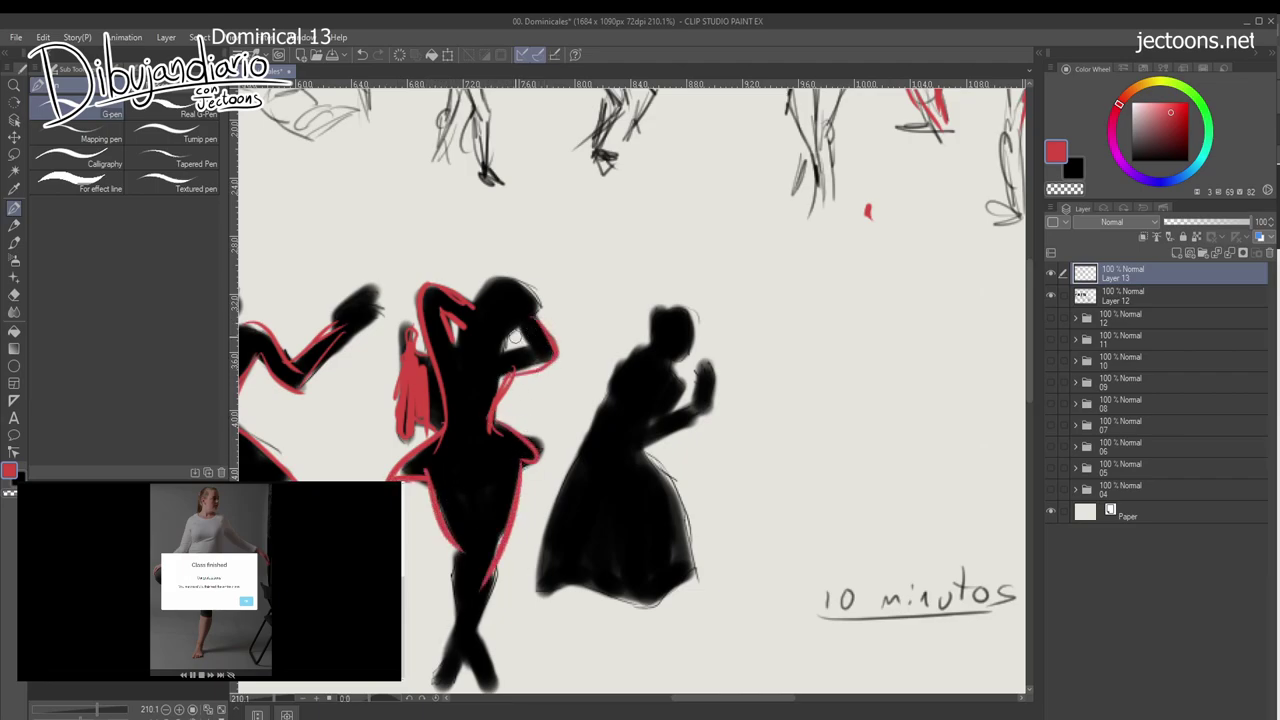
mouse_move(471, 331)
mouse_down()
mouse_move(516, 333)
mouse_move(540, 302)
mouse_move(489, 274)
mouse_move(465, 333)
mouse_up()
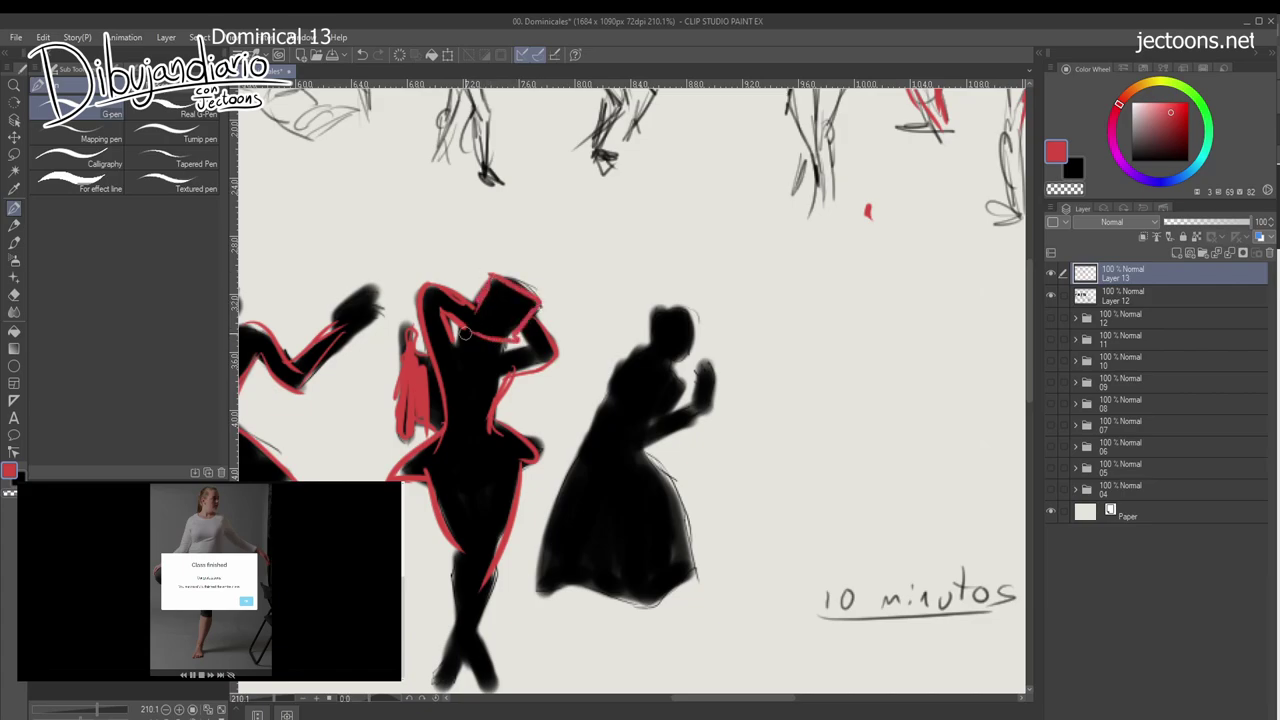
Try sketching a small red front-view face and body beside the gowned silhouette, and erase the sketch.
mouse_move(465, 333)
mouse_down()
mouse_move(535, 350)
mouse_move(421, 274)
mouse_up()
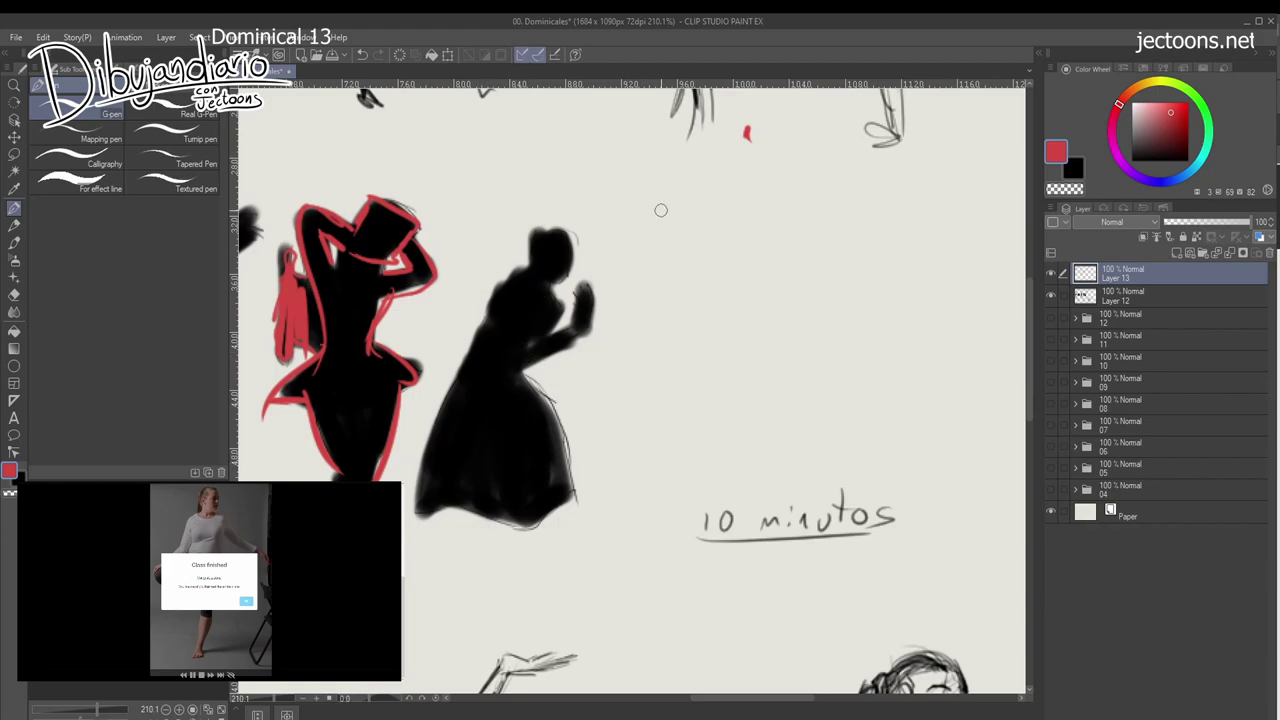
mouse_move(668, 249)
mouse_down()
mouse_move(668, 274)
mouse_move(680, 229)
mouse_move(697, 256)
mouse_move(672, 285)
mouse_move(700, 245)
mouse_move(681, 280)
mouse_move(679, 252)
mouse_move(691, 248)
mouse_move(676, 244)
mouse_move(691, 244)
mouse_move(684, 266)
mouse_up()
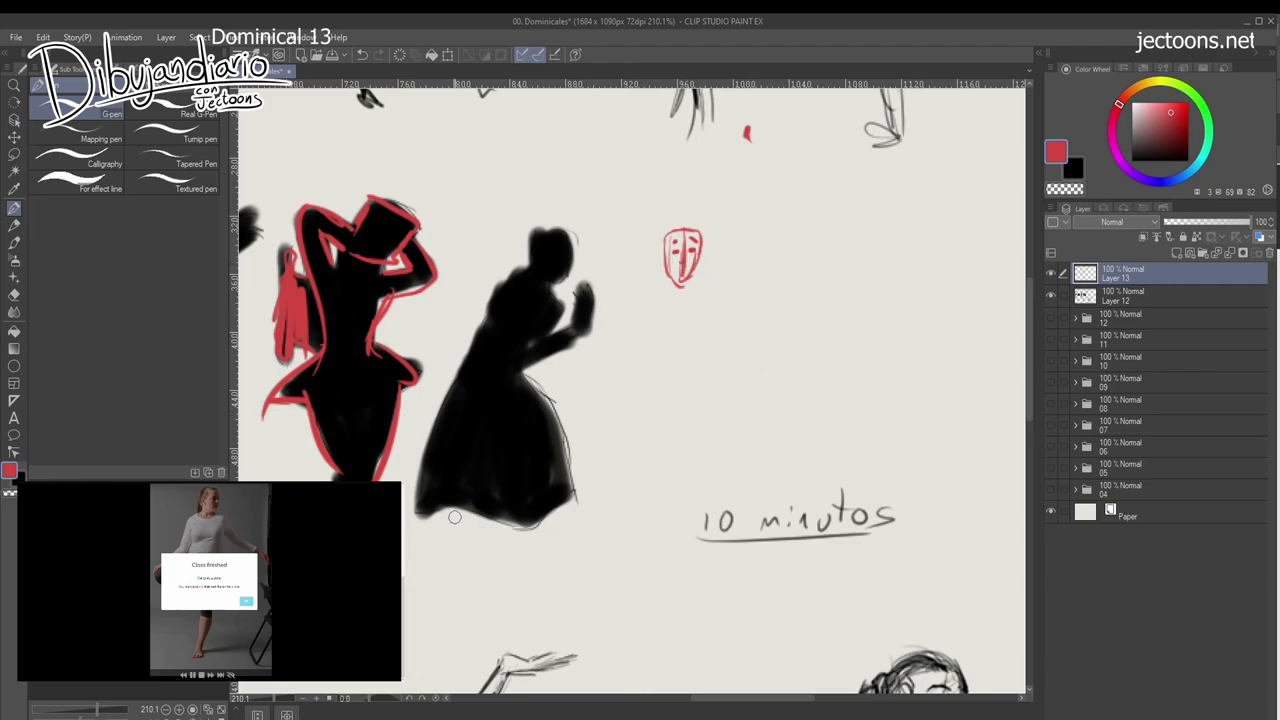
mouse_move(670, 268)
mouse_down()
mouse_move(611, 370)
mouse_move(600, 460)
mouse_up()
drag(616, 362, 584, 465)
drag(628, 330, 584, 444)
drag(665, 290, 698, 480)
drag(662, 390, 692, 462)
mouse_move(718, 212)
mouse_down()
mouse_move(628, 298)
mouse_move(689, 257)
mouse_move(627, 361)
mouse_move(608, 460)
mouse_move(674, 382)
mouse_move(602, 458)
mouse_up()
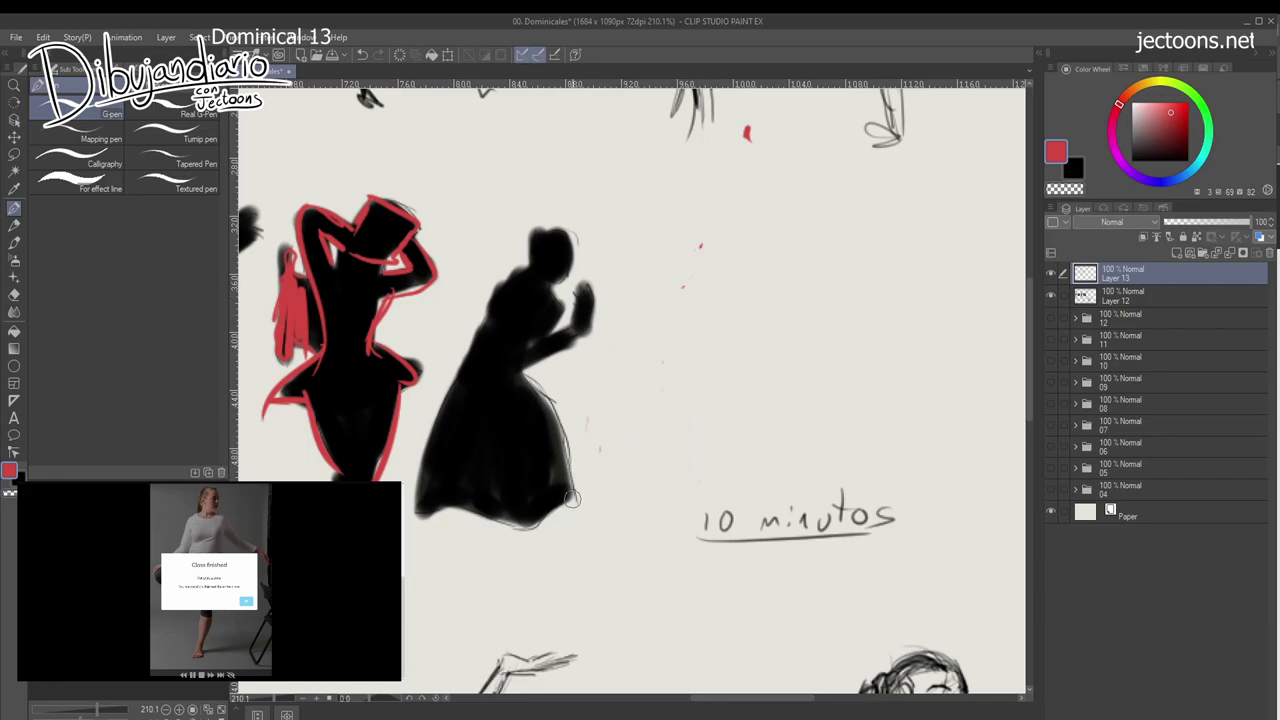
Try drawing a large red direction arrow across the gowned silhouette, and undo it.
drag(474, 231, 655, 226)
mouse_move(490, 390)
mouse_down()
mouse_move(686, 251)
mouse_move(752, 249)
mouse_move(686, 262)
mouse_up()
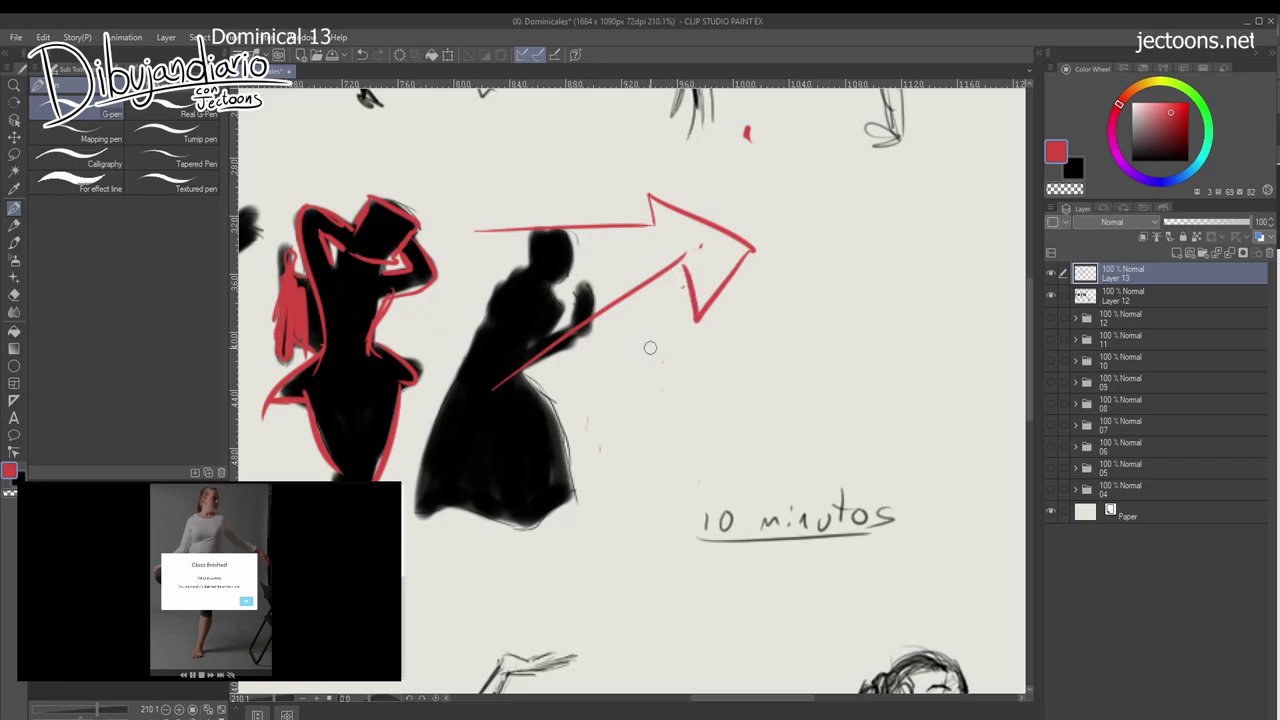
key(ctrl+z)
key(ctrl+z)
key(ctrl+z)
key(ctrl+z)
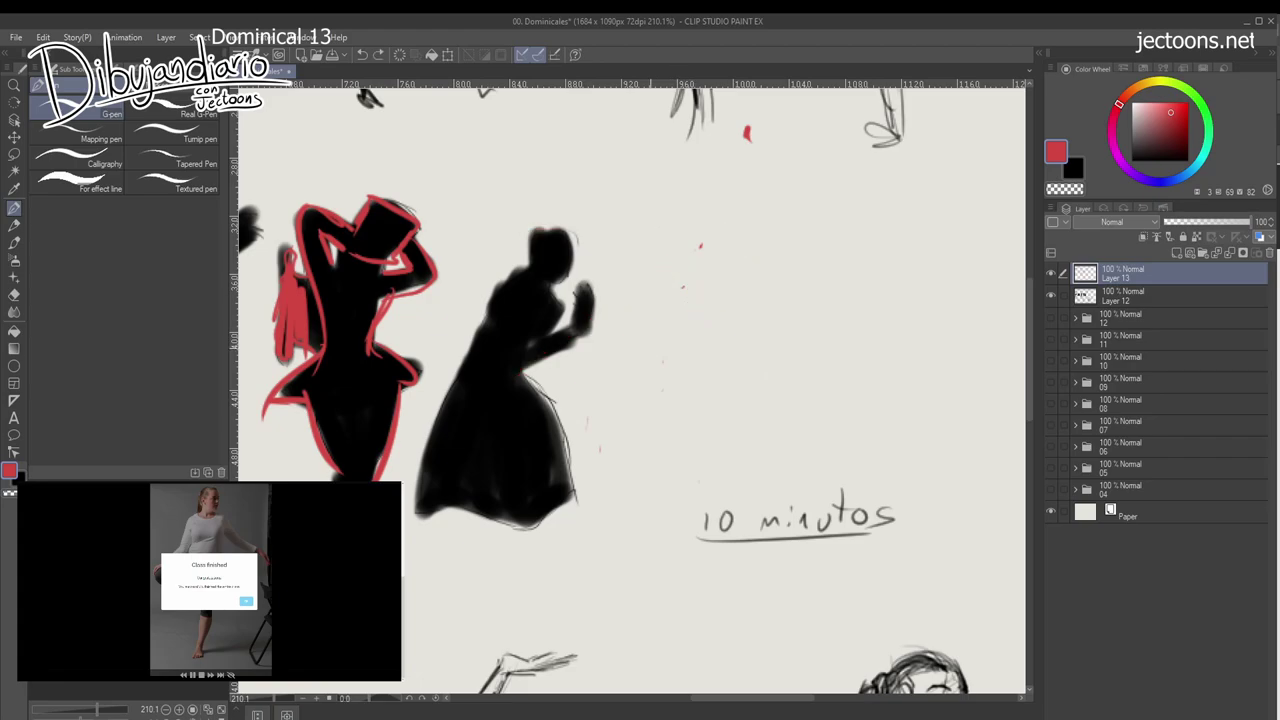
Outline the gowned silhouette's chest, forearm and raised hand in red.
drag(564, 521, 550, 535)
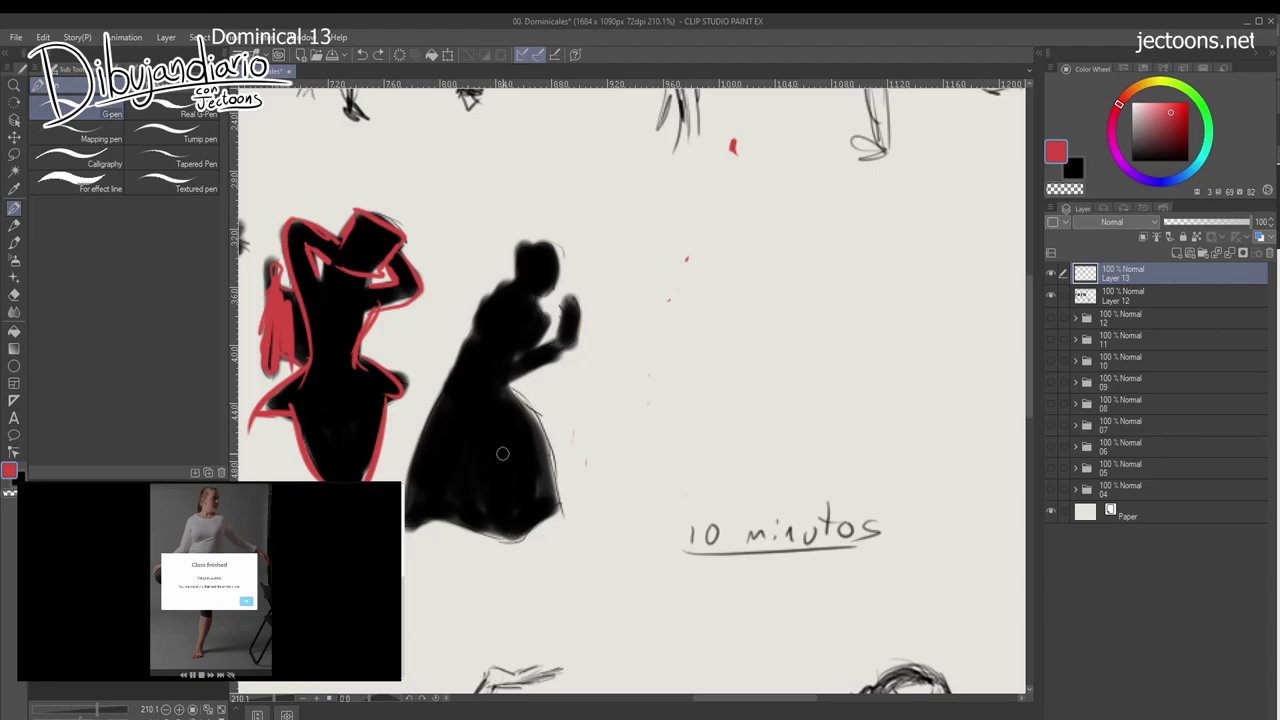
mouse_move(536, 341)
mouse_down()
mouse_move(549, 319)
mouse_move(528, 340)
mouse_move(535, 306)
mouse_move(517, 352)
mouse_move(575, 300)
mouse_move(498, 386)
mouse_up()
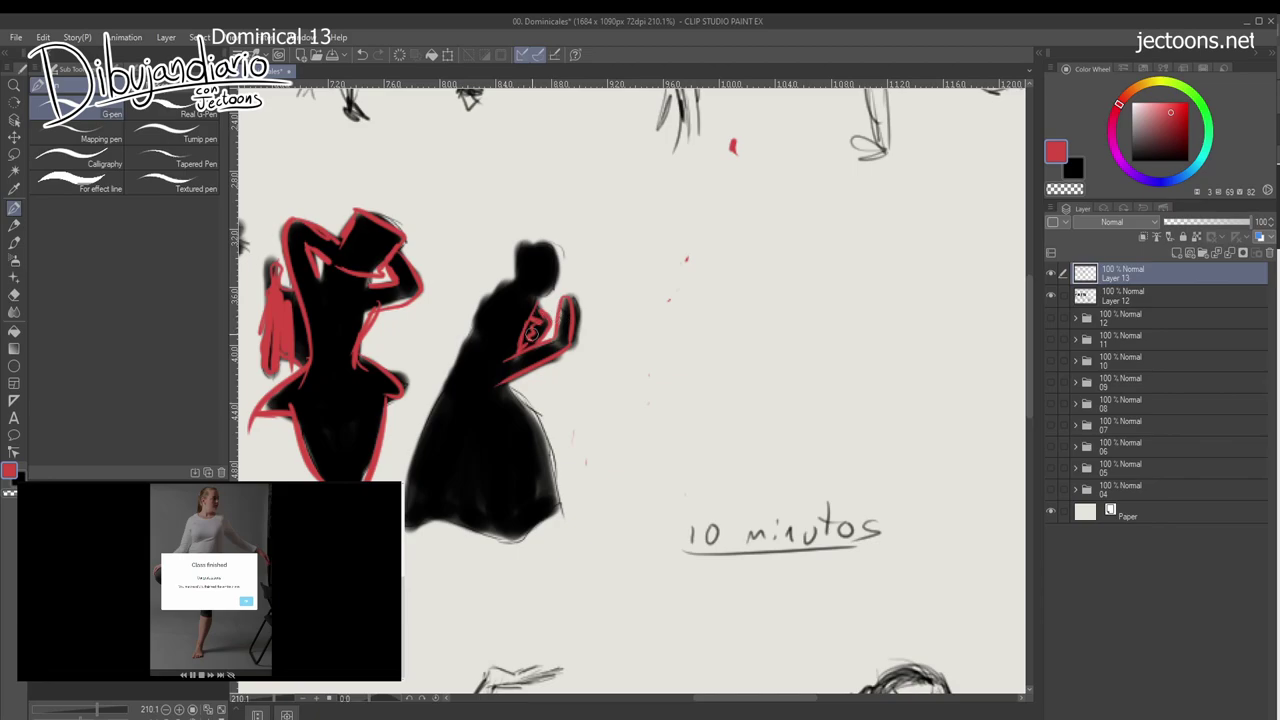
drag(669, 323, 629, 368)
key(ctrl+z)
Trace the crouching 5-minute figure's head, near shoulder, supporting arm and hand between the legs in red.
drag(450, 620, 851, 201)
drag(400, 520, 777, 380)
drag(595, 404, 761, 447)
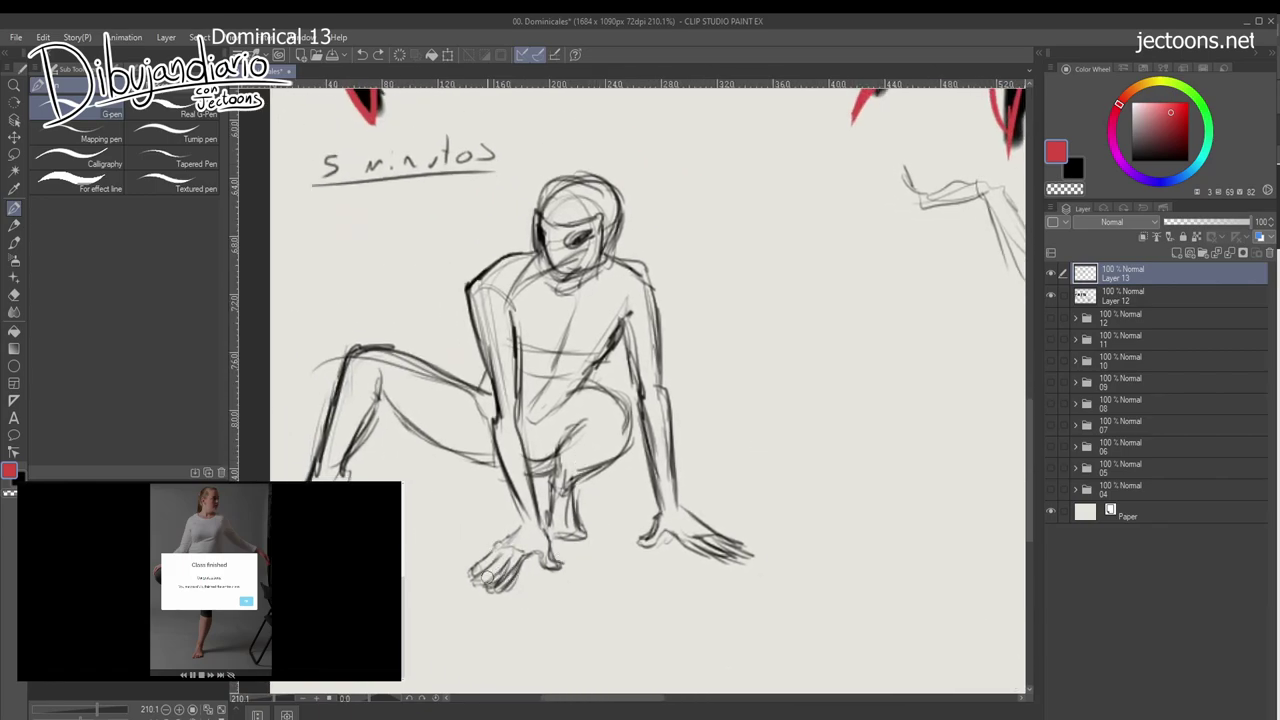
mouse_move(534, 228)
mouse_down()
mouse_move(578, 172)
mouse_move(624, 222)
mouse_move(592, 265)
mouse_up()
mouse_move(552, 250)
mouse_down()
mouse_move(470, 292)
mouse_move(500, 404)
mouse_up()
drag(468, 296, 505, 437)
drag(512, 300, 530, 526)
drag(506, 405, 560, 558)
mouse_move(504, 460)
mouse_down()
mouse_move(546, 560)
mouse_move(480, 578)
mouse_move(462, 608)
mouse_move(552, 570)
mouse_move(565, 603)
mouse_up()
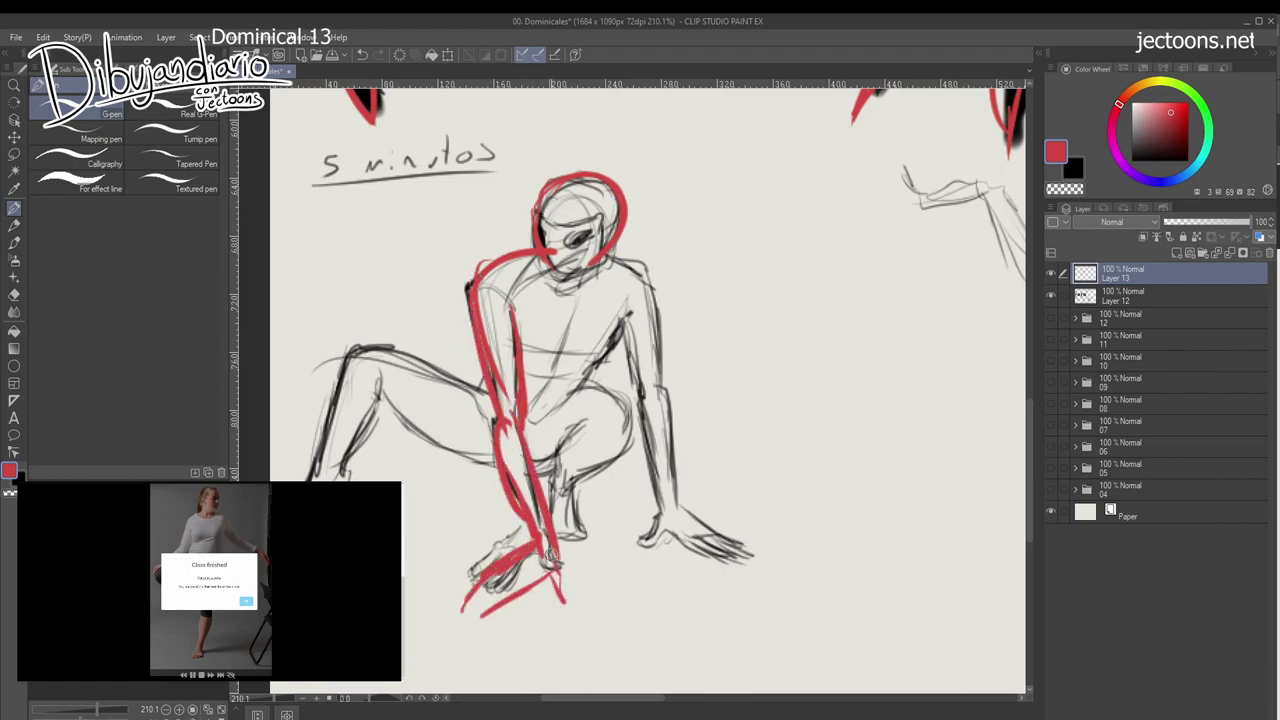
Draw a red corrected version of the crouching figure's outer arm, angled farther out from the shoulder.
mouse_move(598, 250)
mouse_down()
mouse_move(666, 281)
mouse_move(705, 378)
mouse_up()
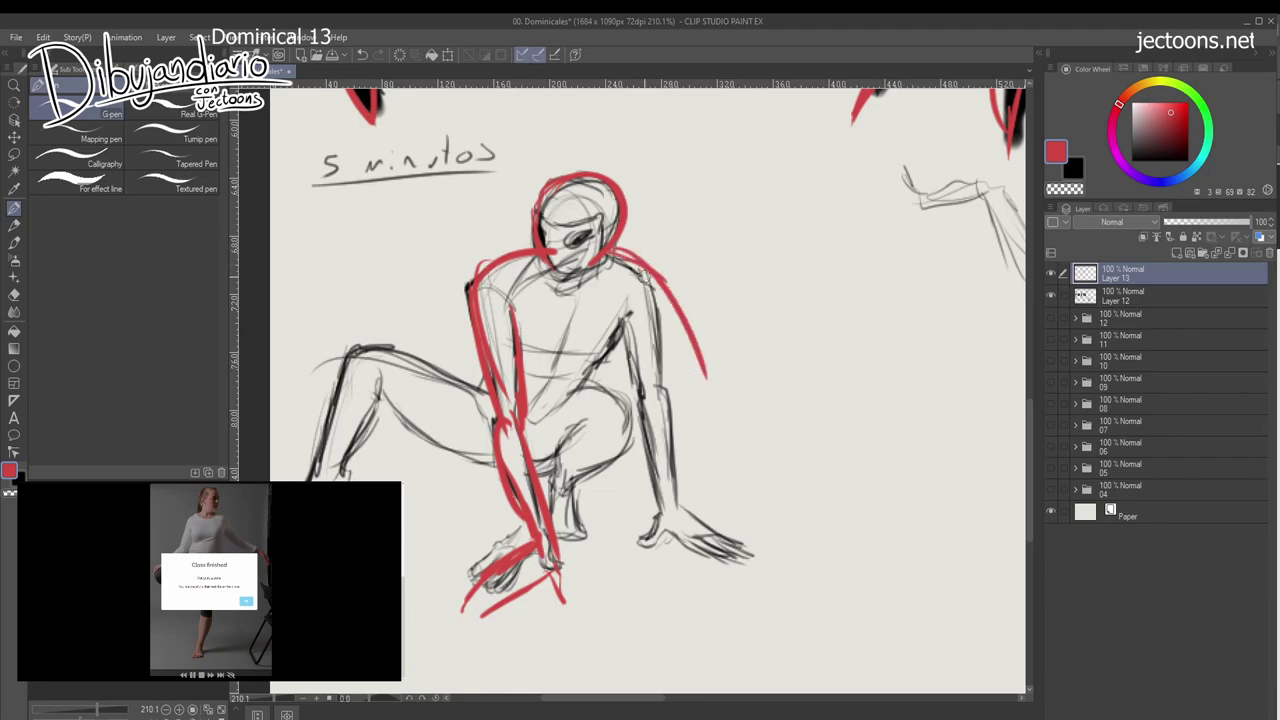
drag(634, 266, 728, 468)
mouse_move(618, 300)
mouse_down()
mouse_move(705, 434)
mouse_move(690, 498)
mouse_up()
mouse_move(702, 388)
mouse_down()
mouse_move(705, 434)
mouse_move(715, 517)
mouse_move(700, 419)
mouse_move(706, 514)
mouse_up()
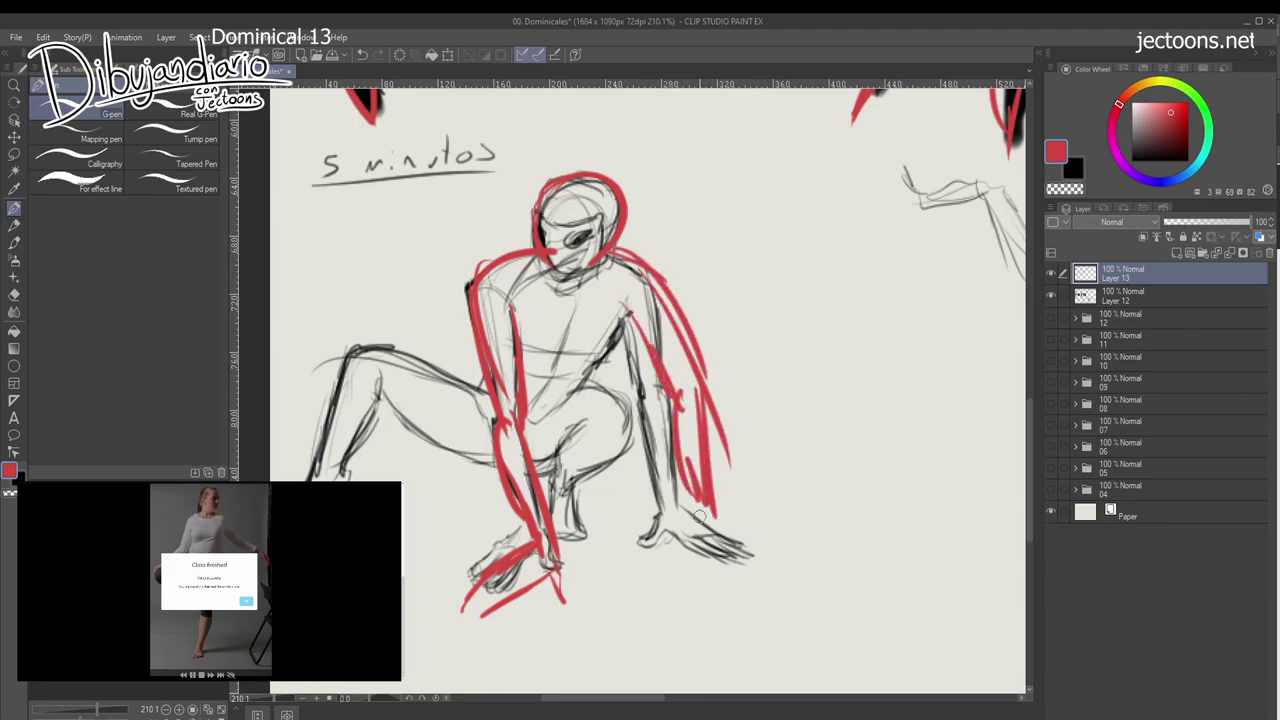
Trace the crouching figure's torso side, extended bent leg and folded leg in red.
drag(632, 278, 540, 428)
mouse_move(636, 300)
mouse_down()
mouse_move(528, 422)
mouse_move(329, 345)
mouse_move(340, 349)
mouse_move(310, 480)
mouse_up()
drag(336, 340, 308, 478)
drag(376, 352, 316, 480)
mouse_move(344, 379)
mouse_down()
mouse_move(405, 409)
mouse_move(466, 480)
mouse_up()
drag(378, 403, 495, 464)
mouse_move(374, 397)
mouse_down()
mouse_move(482, 465)
mouse_move(356, 390)
mouse_move(582, 402)
mouse_move(538, 434)
mouse_move(569, 409)
mouse_move(629, 413)
mouse_move(628, 470)
mouse_up()
mouse_move(588, 425)
mouse_down()
mouse_move(534, 432)
mouse_move(550, 488)
mouse_up()
drag(622, 458, 556, 502)
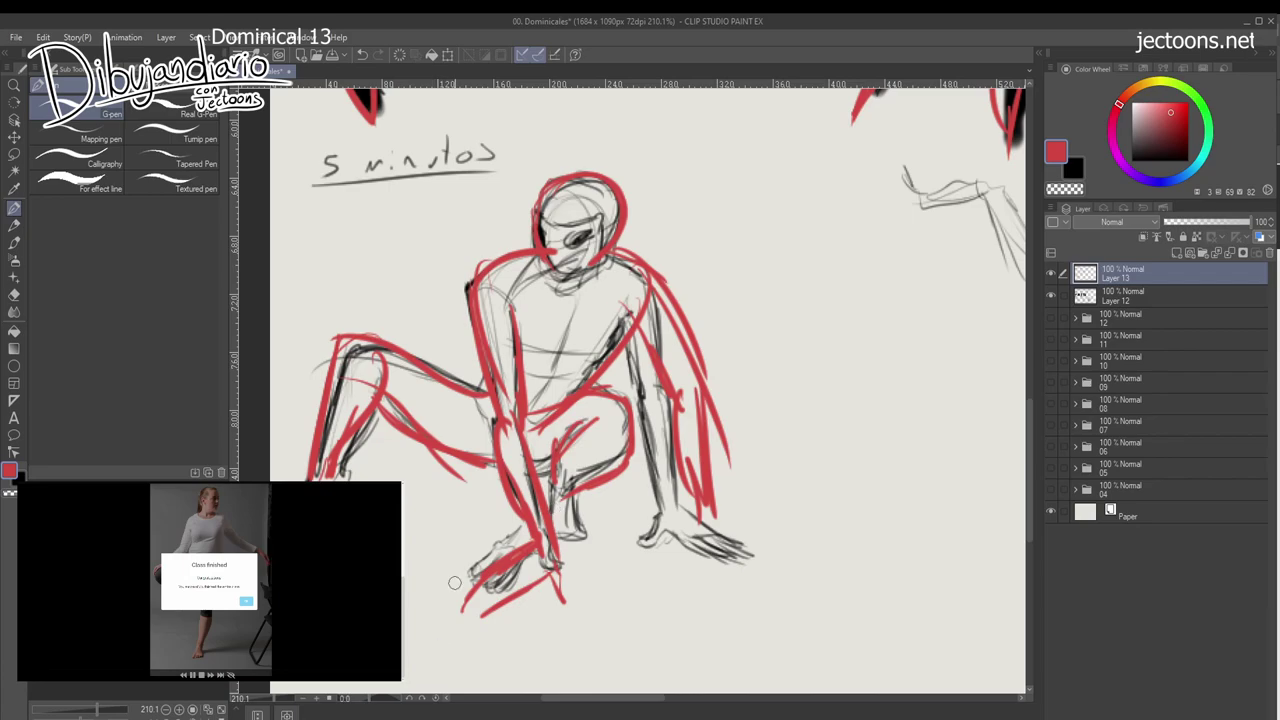
Add the crouching figure's chest centre line, rib curve and shoulder lines in red.
drag(583, 289, 534, 394)
drag(577, 292, 531, 410)
drag(569, 348, 524, 416)
drag(522, 355, 605, 348)
drag(640, 282, 626, 330)
drag(622, 262, 614, 340)
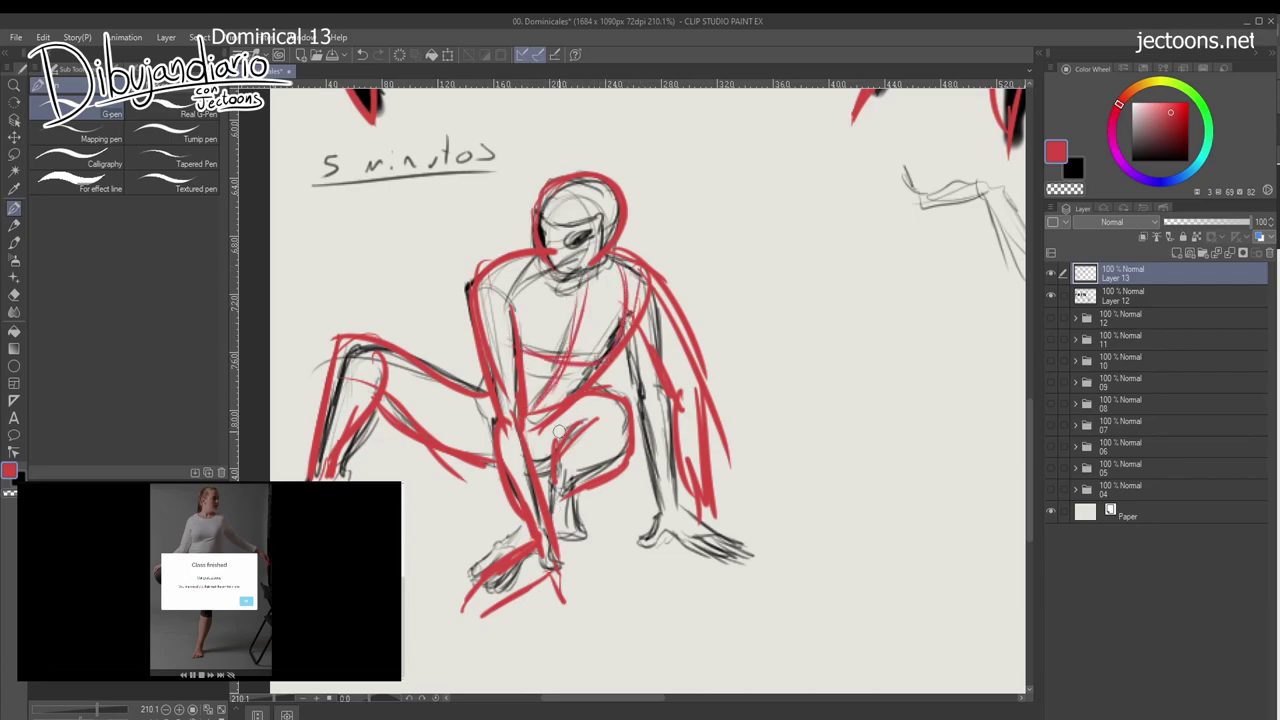
Draw a red line of action from the lunging 5-minute figure's raised hand through the torso to the front foot.
key(ctrl+space)
drag(594, 538, 470, 530)
drag(620, 450, 548, 400)
drag(478, 472, 547, 471)
key(p)
key(p)
drag(569, 383, 522, 380)
mouse_move(472, 284)
mouse_down()
mouse_move(329, 240)
mouse_move(272, 258)
mouse_up()
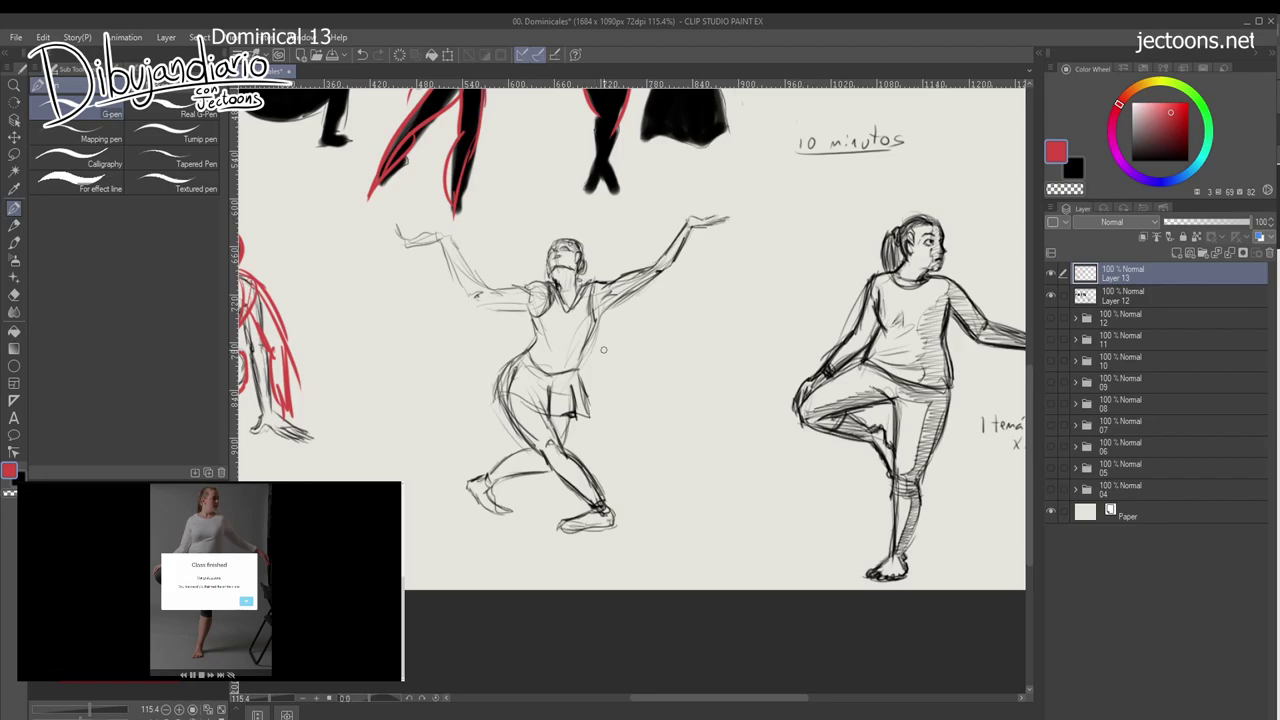
mouse_move(694, 214)
mouse_down()
mouse_move(521, 416)
mouse_move(604, 518)
mouse_up()
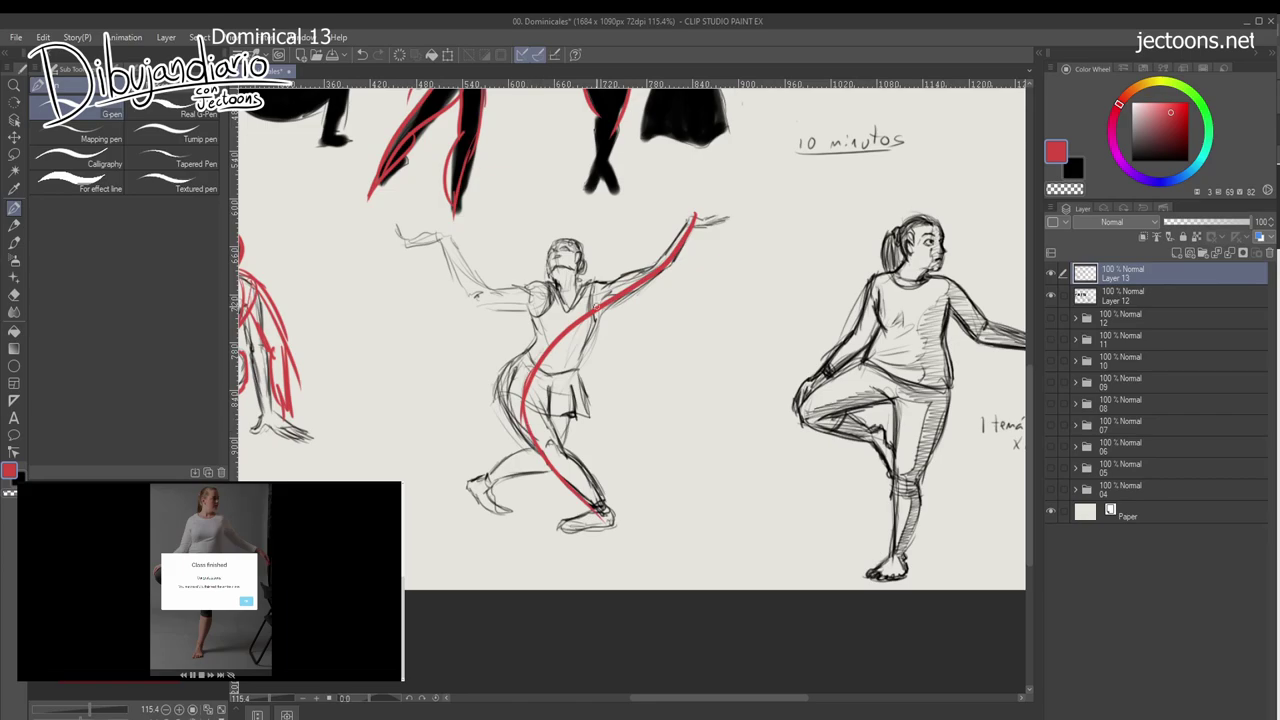
Mark the lunging figure's face, neckline and shoulder in red, and erase the upper part of its line of action.
mouse_move(542, 281)
mouse_down()
mouse_move(484, 289)
mouse_move(630, 336)
mouse_move(562, 282)
mouse_up()
mouse_move(638, 414)
mouse_down()
mouse_move(598, 368)
mouse_move(660, 420)
mouse_up()
key(ctrl+z)
key(ctrl+z)
mouse_move(556, 287)
mouse_down()
mouse_move(574, 312)
mouse_move(588, 285)
mouse_up()
mouse_move(684, 224)
mouse_down()
mouse_move(655, 275)
mouse_move(538, 356)
mouse_move(525, 406)
mouse_up()
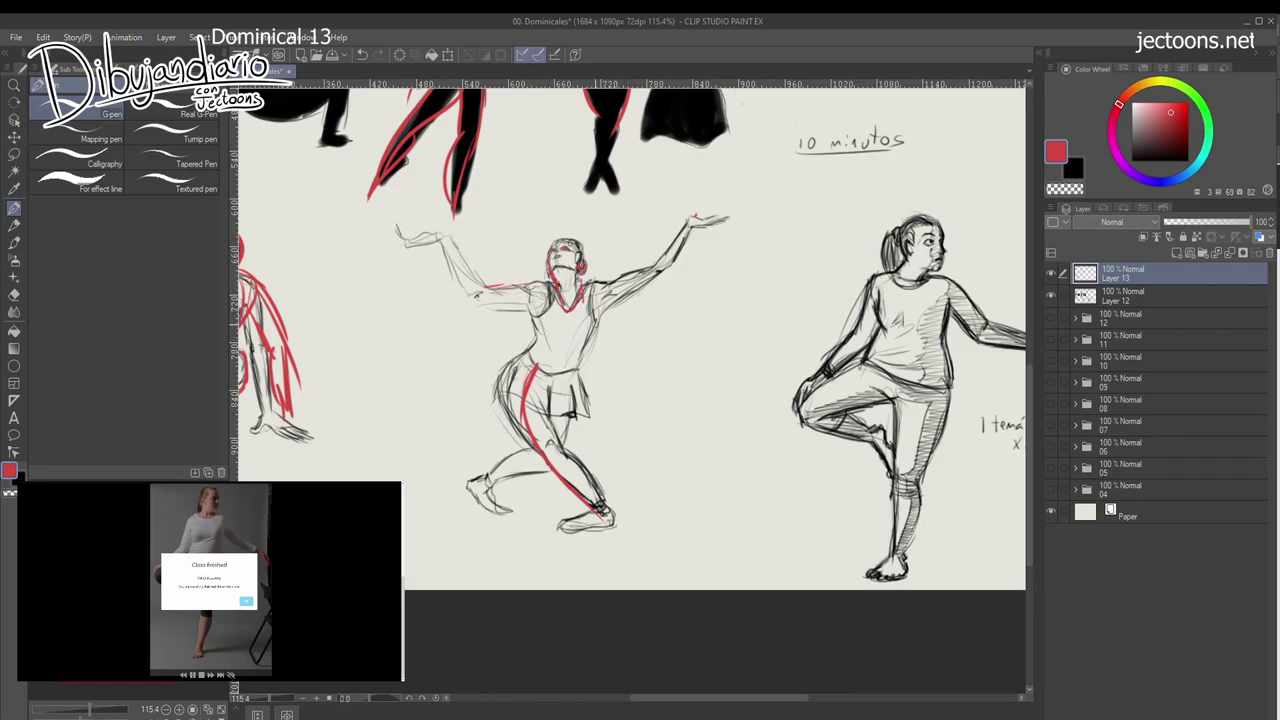
Redraw the lunging figure's red line of action from the raised hand through the torso, and mark the torso sides and waist pinch.
drag(695, 213, 522, 416)
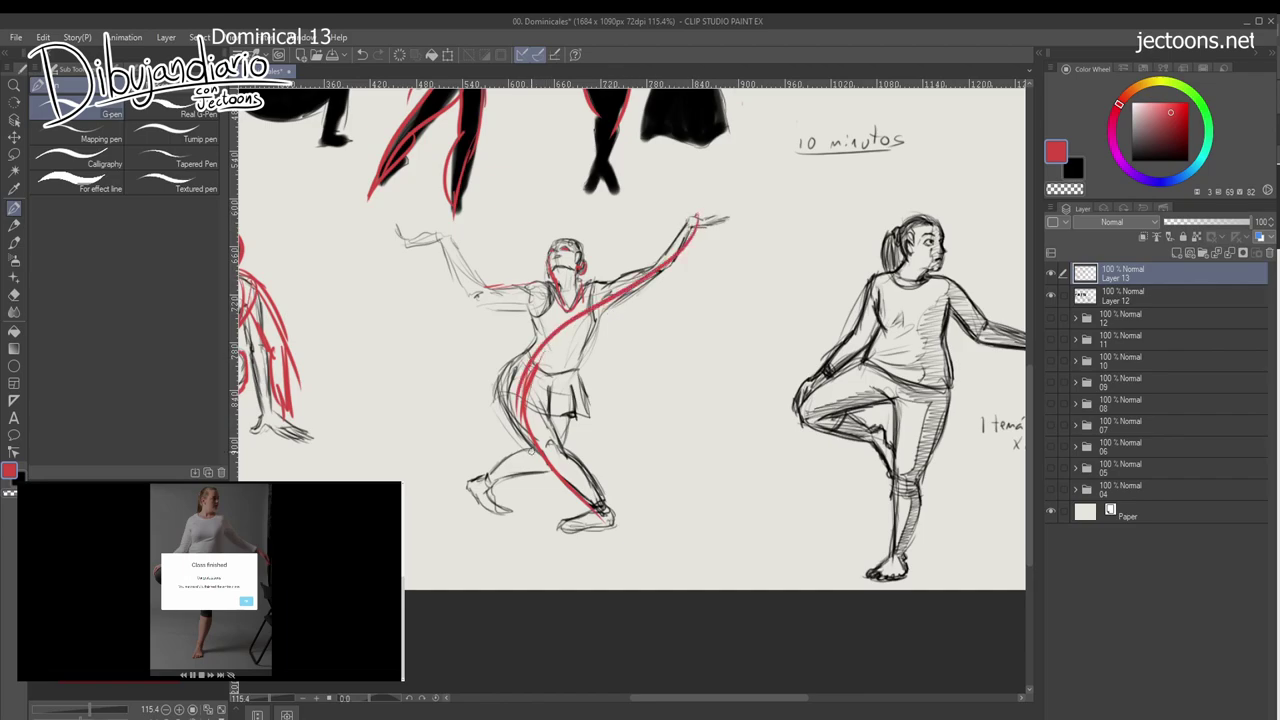
mouse_move(524, 289)
mouse_down()
mouse_move(540, 336)
mouse_move(594, 338)
mouse_up()
mouse_move(592, 278)
mouse_down()
mouse_move(590, 336)
mouse_move(632, 308)
mouse_move(642, 322)
mouse_move(580, 368)
mouse_move(546, 345)
mouse_up()
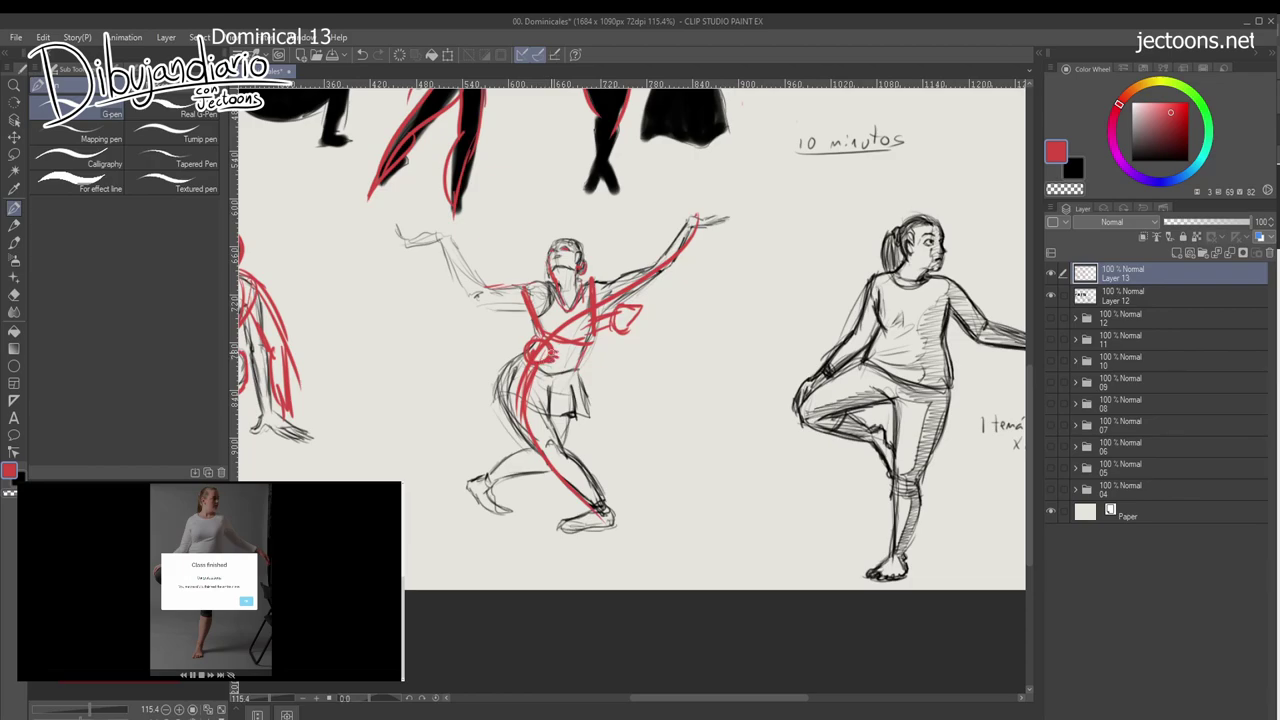
Trace the lunging figure's hip, skirt and upper thigh in red, plus the bent raised arm and its hand.
mouse_move(584, 348)
mouse_down()
mouse_move(498, 396)
mouse_move(587, 418)
mouse_up()
mouse_move(508, 380)
mouse_down()
mouse_move(522, 430)
mouse_move(545, 452)
mouse_up()
drag(558, 424, 569, 492)
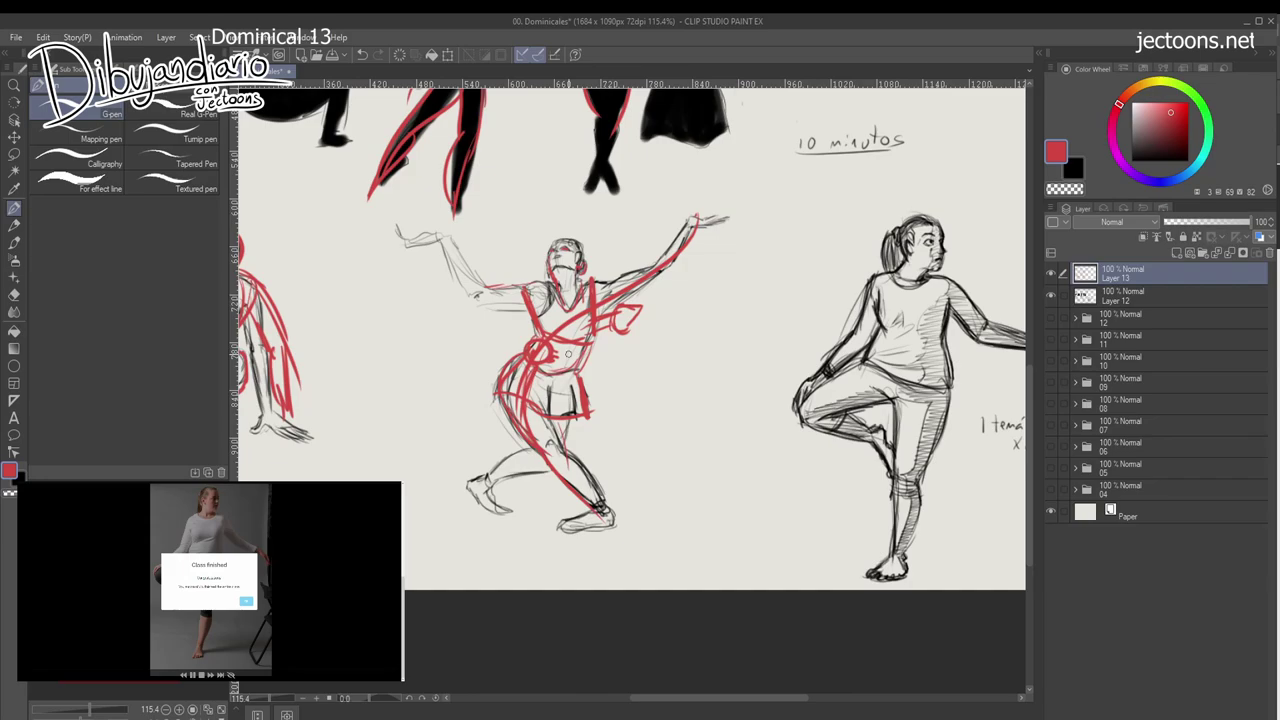
mouse_move(466, 255)
mouse_down()
mouse_move(488, 288)
mouse_move(452, 238)
mouse_move(413, 240)
mouse_move(448, 244)
mouse_move(478, 305)
mouse_move(526, 305)
mouse_up()
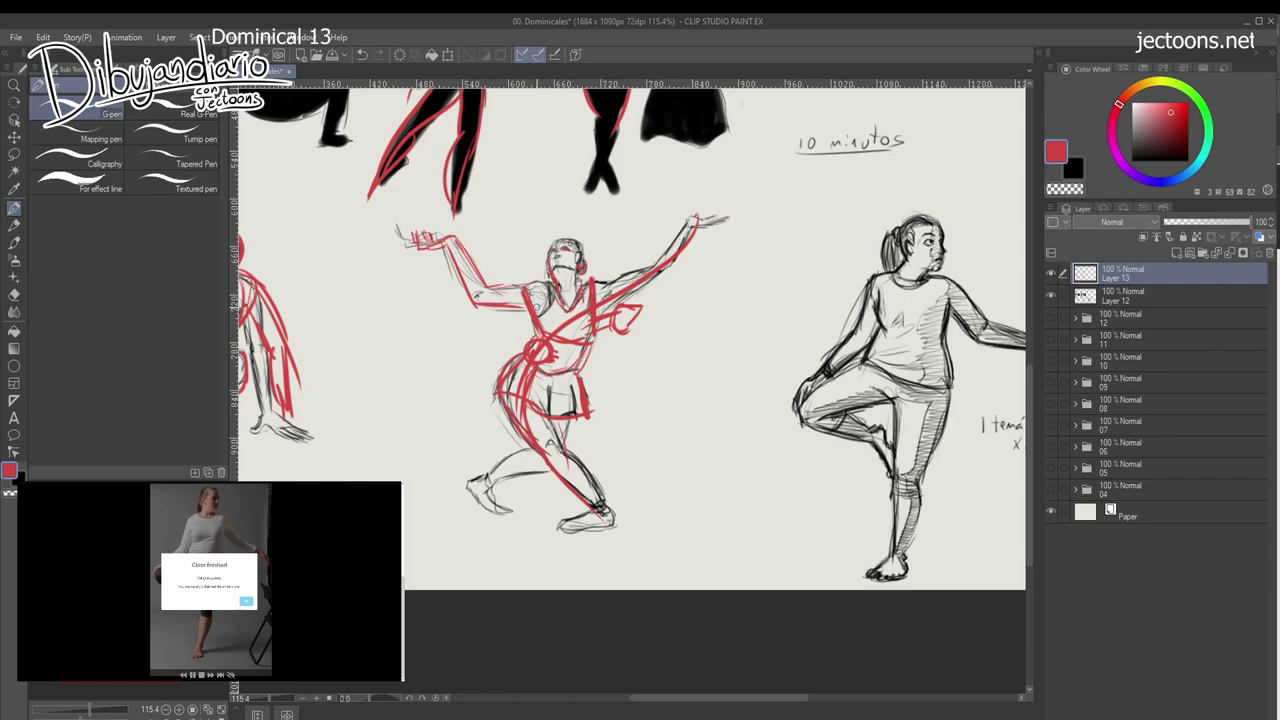
Trace the lunging figure's lower legs in red, and erase the red lines over the front shin.
drag(540, 412, 620, 520)
drag(535, 449, 486, 476)
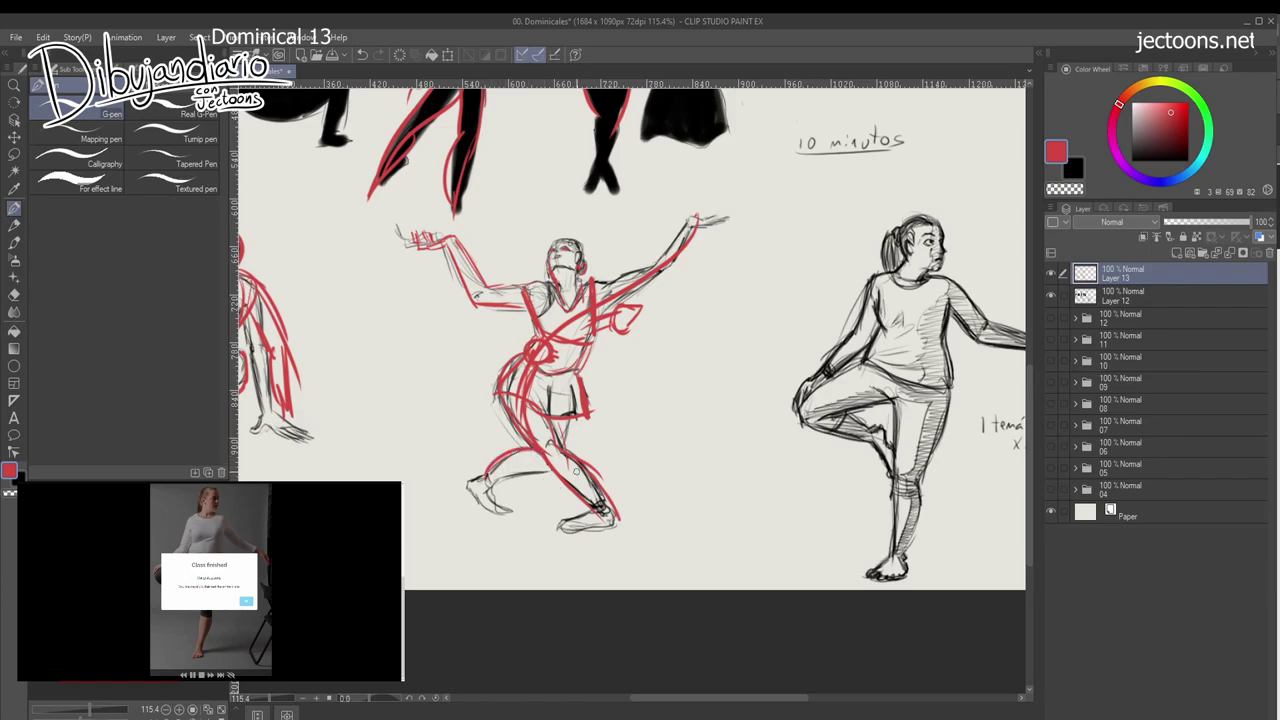
mouse_move(568, 444)
mouse_down()
mouse_move(525, 446)
mouse_move(580, 458)
mouse_move(629, 519)
mouse_move(558, 472)
mouse_move(617, 508)
mouse_move(592, 510)
mouse_up()
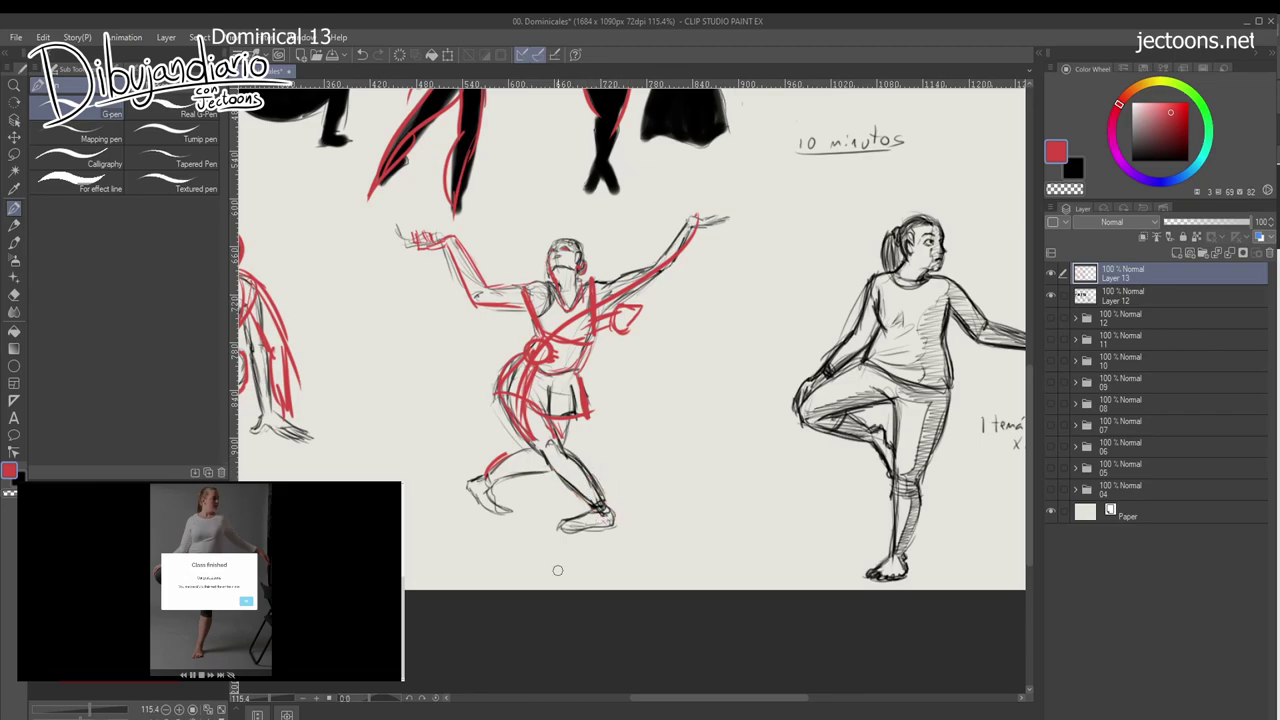
Circle the lunging figure's front knee, outline the front foot with a direction arrow beside it, and touch up the thigh in red.
drag(554, 444, 562, 450)
mouse_move(598, 512)
mouse_down()
mouse_move(612, 524)
mouse_move(486, 549)
mouse_up()
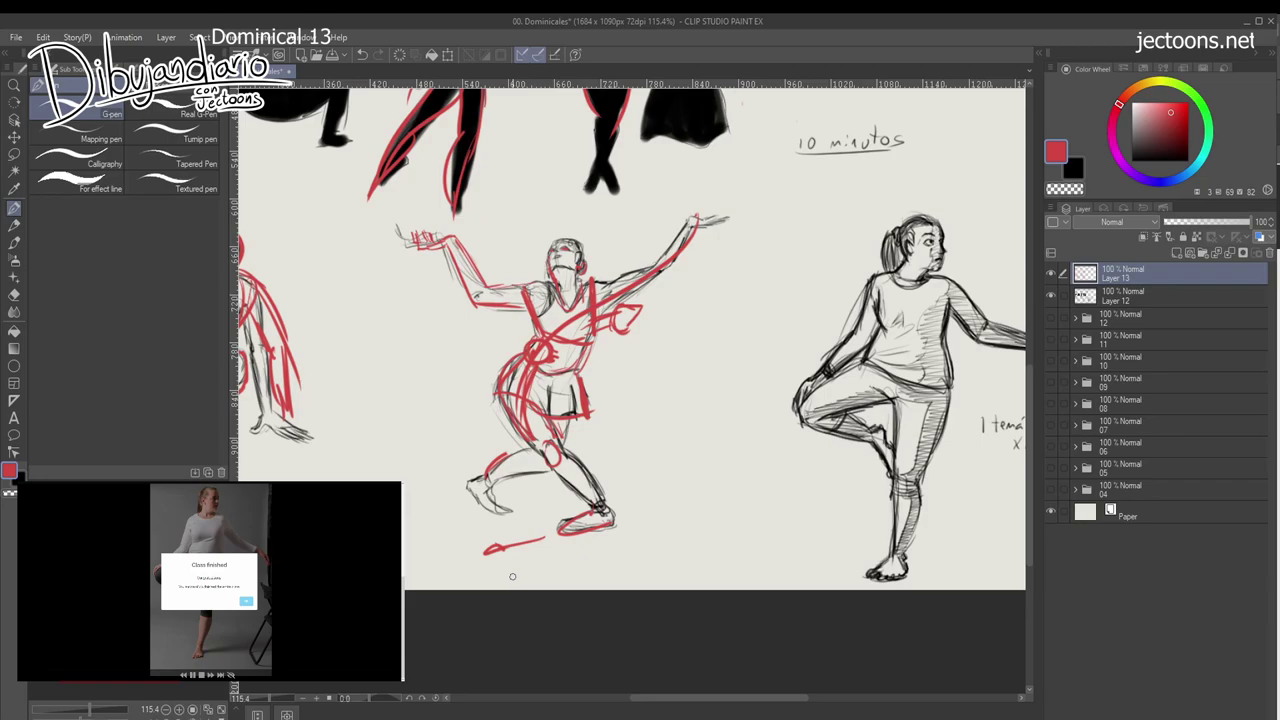
drag(570, 413, 559, 441)
drag(547, 377, 554, 414)
Trace the 10-minute figure's standing lower leg and foot in red.
drag(735, 467, 417, 469)
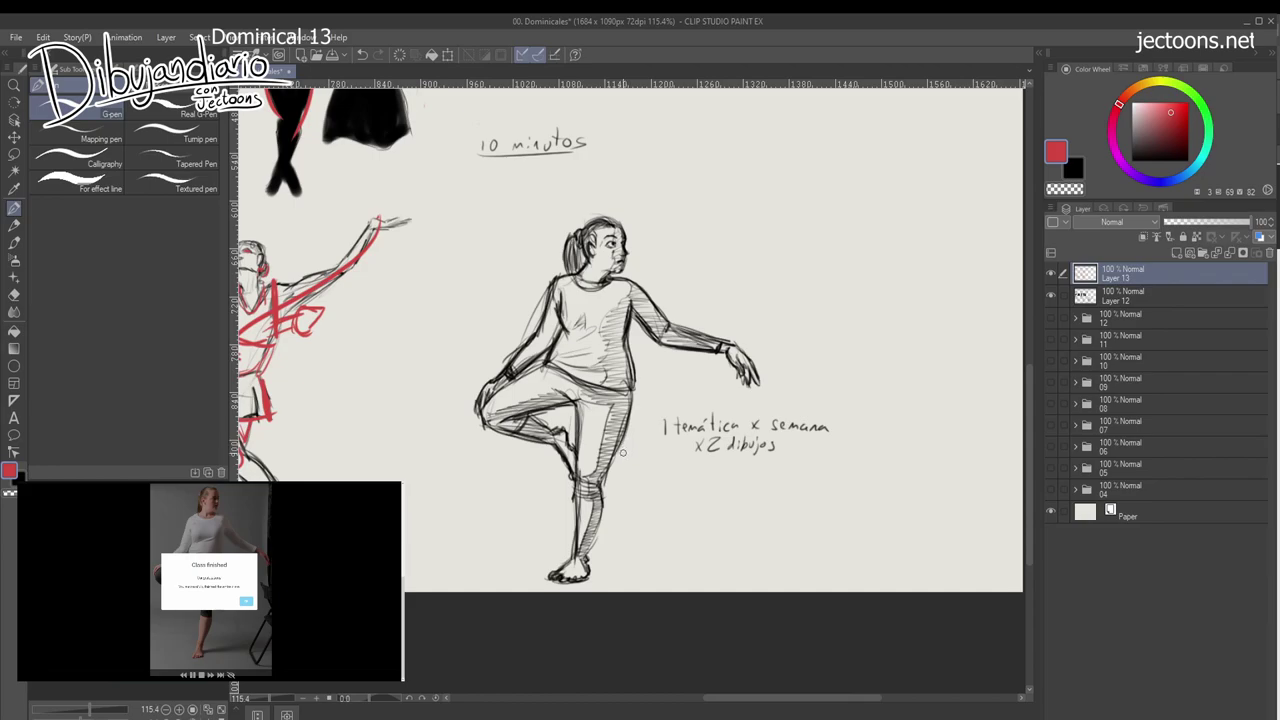
mouse_move(596, 392)
mouse_down()
mouse_move(588, 402)
mouse_move(612, 404)
mouse_move(600, 462)
mouse_up()
mouse_move(584, 394)
mouse_down()
mouse_move(606, 412)
mouse_move(600, 460)
mouse_up()
mouse_move(572, 545)
mouse_down()
mouse_move(550, 574)
mouse_move(565, 581)
mouse_move(588, 550)
mouse_move(600, 484)
mouse_move(558, 566)
mouse_up()
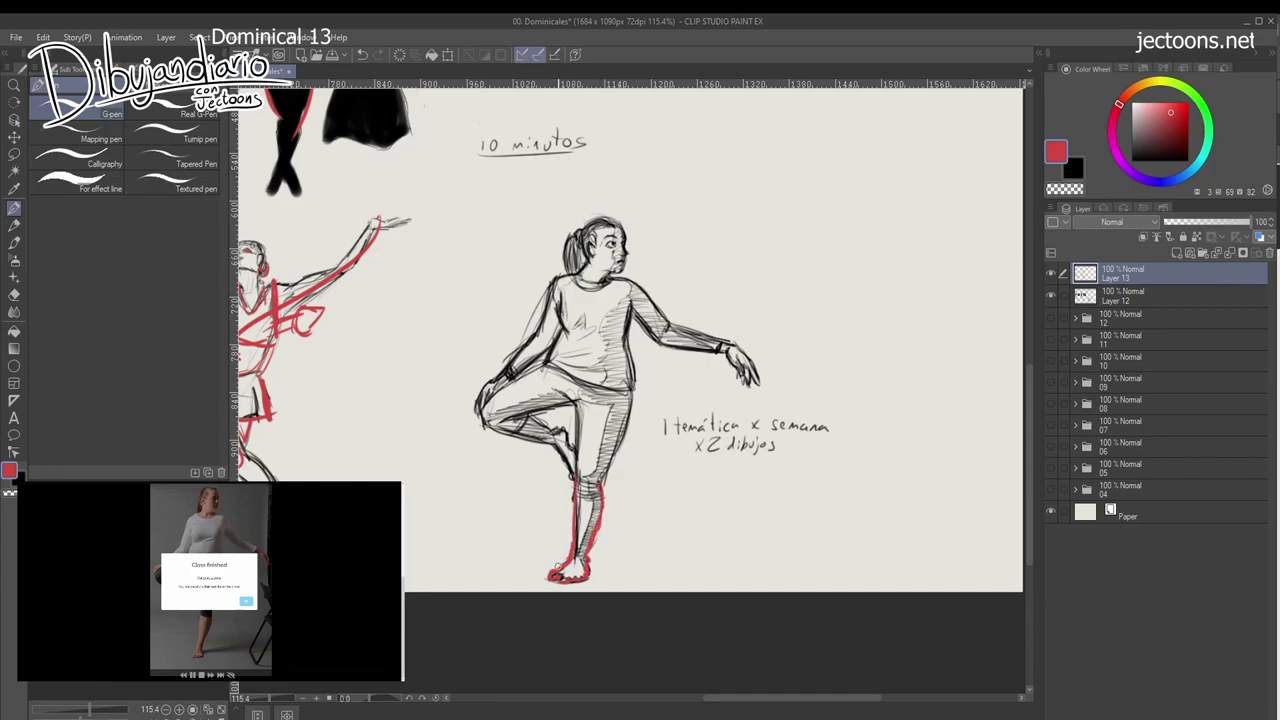
Trace the 10-minute figure's neckline, bent arm and both torso sides in red.
mouse_move(578, 263)
mouse_down()
mouse_move(602, 286)
mouse_move(503, 376)
mouse_move(552, 349)
mouse_up()
drag(560, 290, 545, 378)
drag(564, 330, 544, 382)
drag(636, 292, 632, 390)
drag(628, 346, 630, 396)
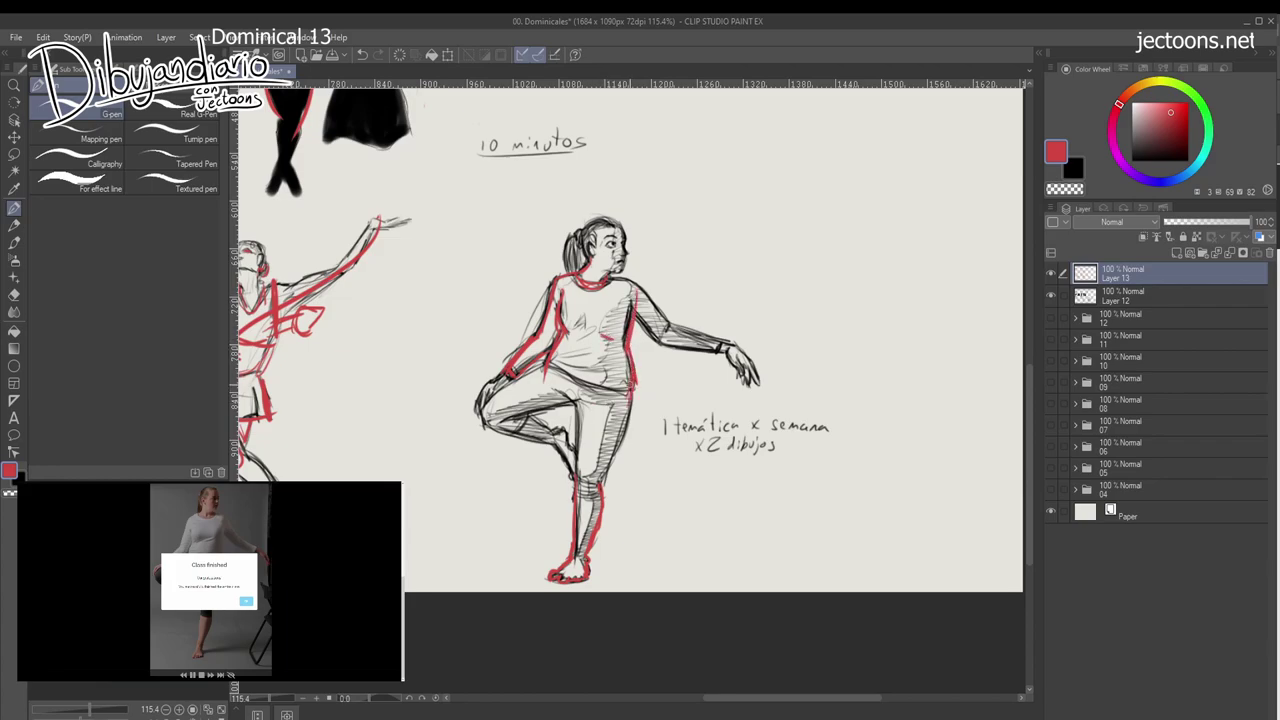
Trace the 10-minute figure's shirt hem and raised folded leg in red, and add a small mark beside the face.
mouse_move(552, 366)
mouse_down()
mouse_move(626, 390)
mouse_move(592, 374)
mouse_up()
drag(626, 344, 624, 372)
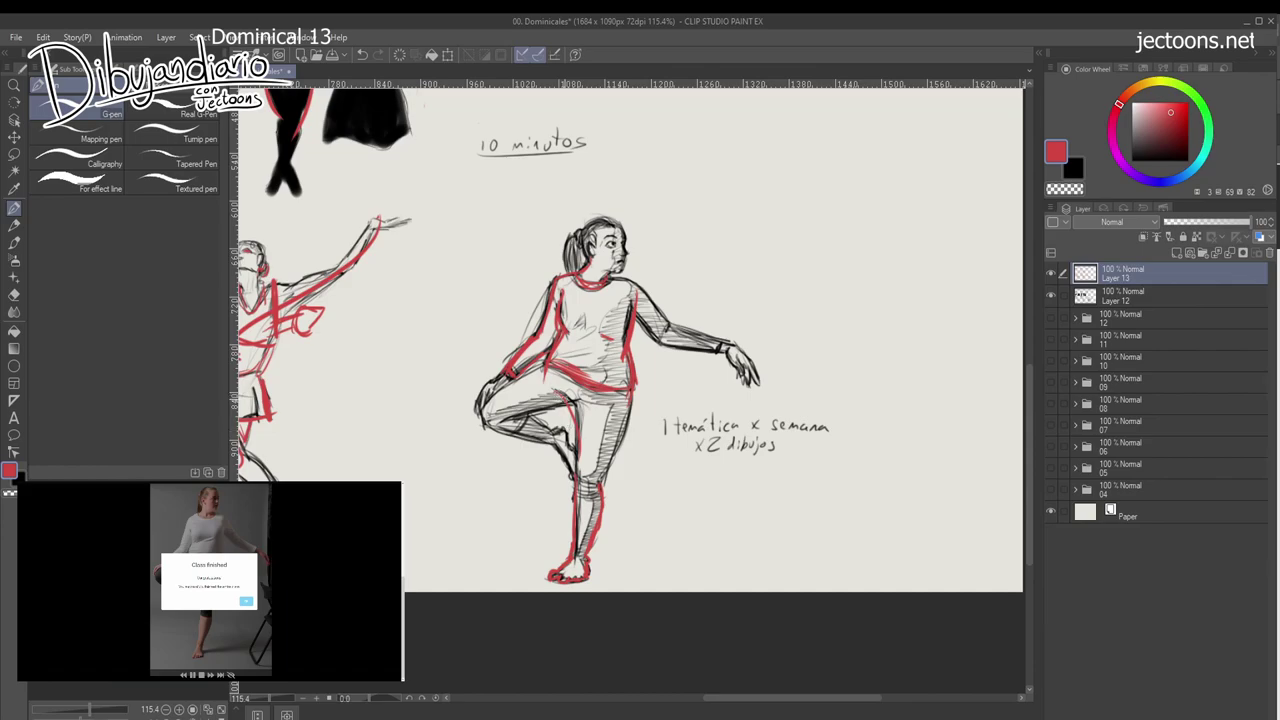
mouse_move(532, 374)
mouse_down()
mouse_move(484, 404)
mouse_move(476, 428)
mouse_move(516, 442)
mouse_up()
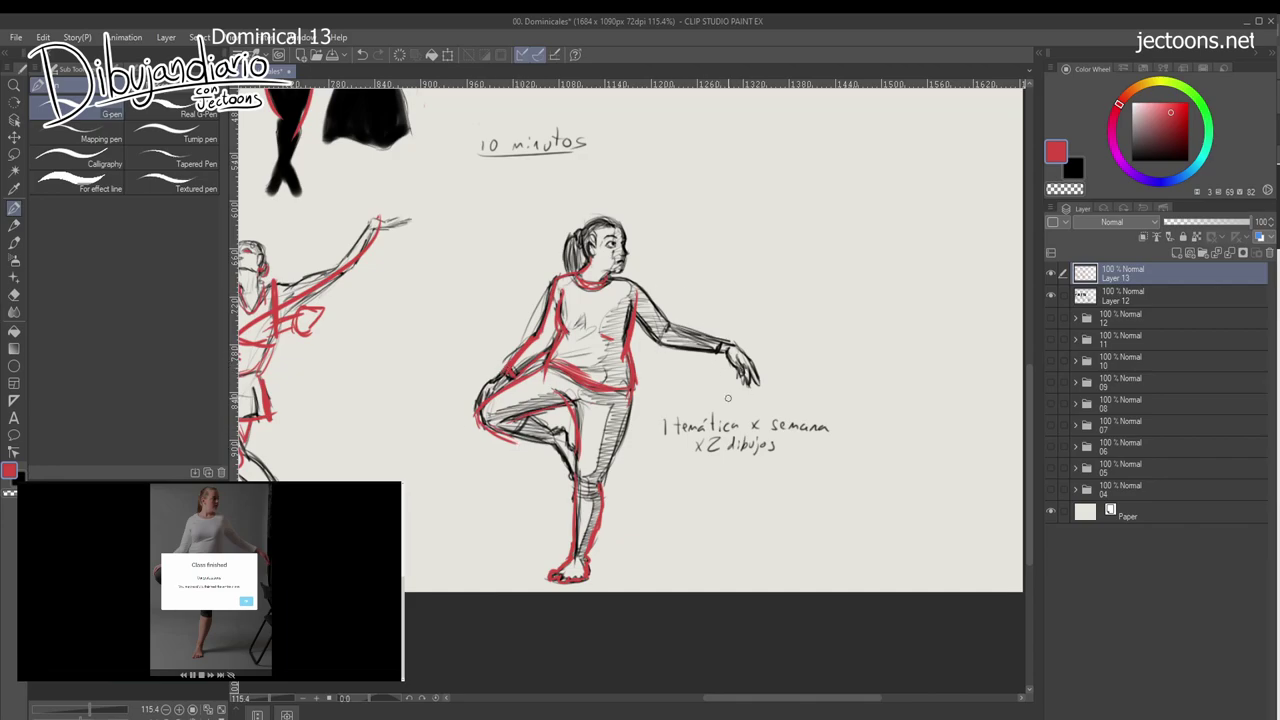
drag(655, 231, 641, 236)
drag(600, 481, 645, 515)
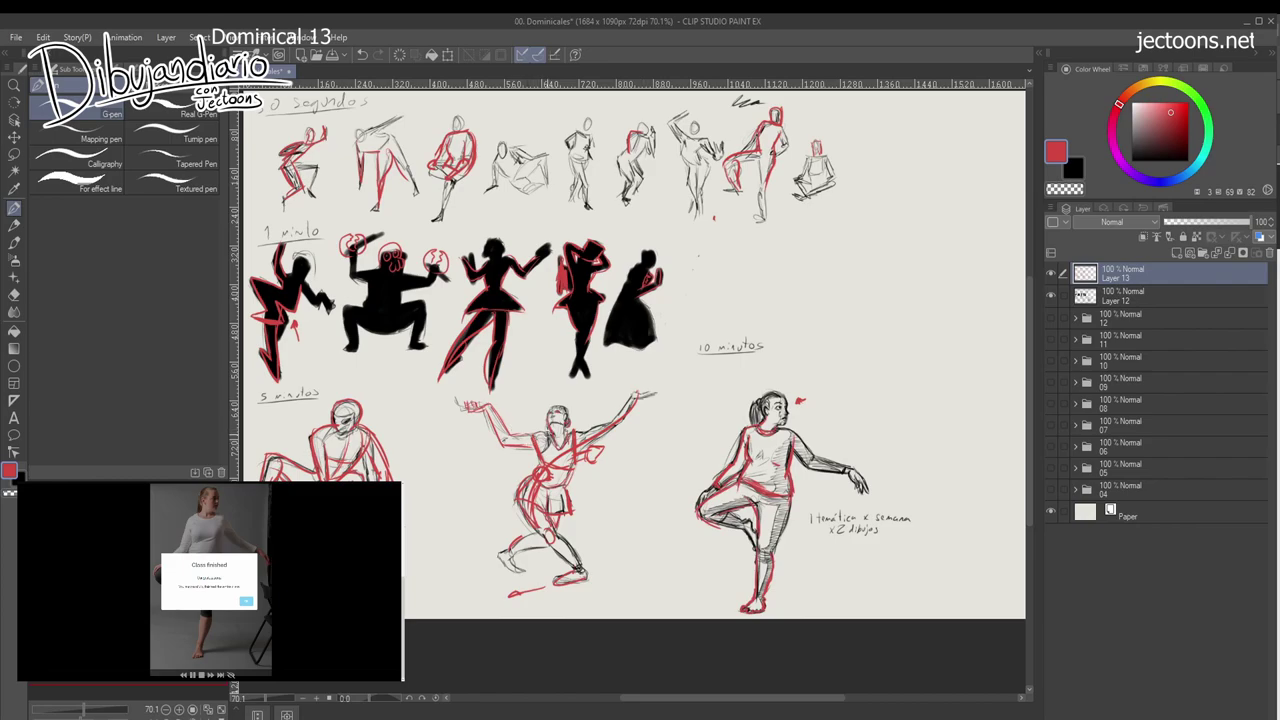
mouse_move(606, 441)
mouse_down()
mouse_move(592, 441)
mouse_move(609, 421)
mouse_move(593, 398)
mouse_move(544, 377)
mouse_move(592, 407)
mouse_up()
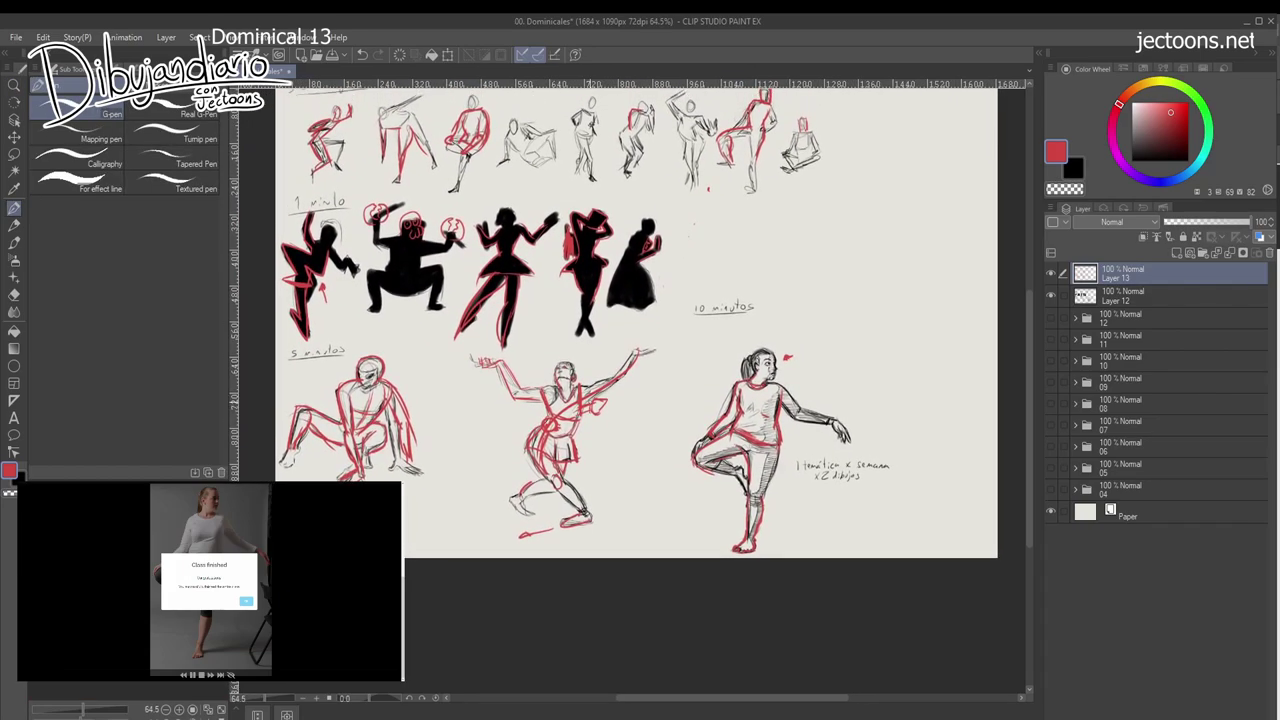